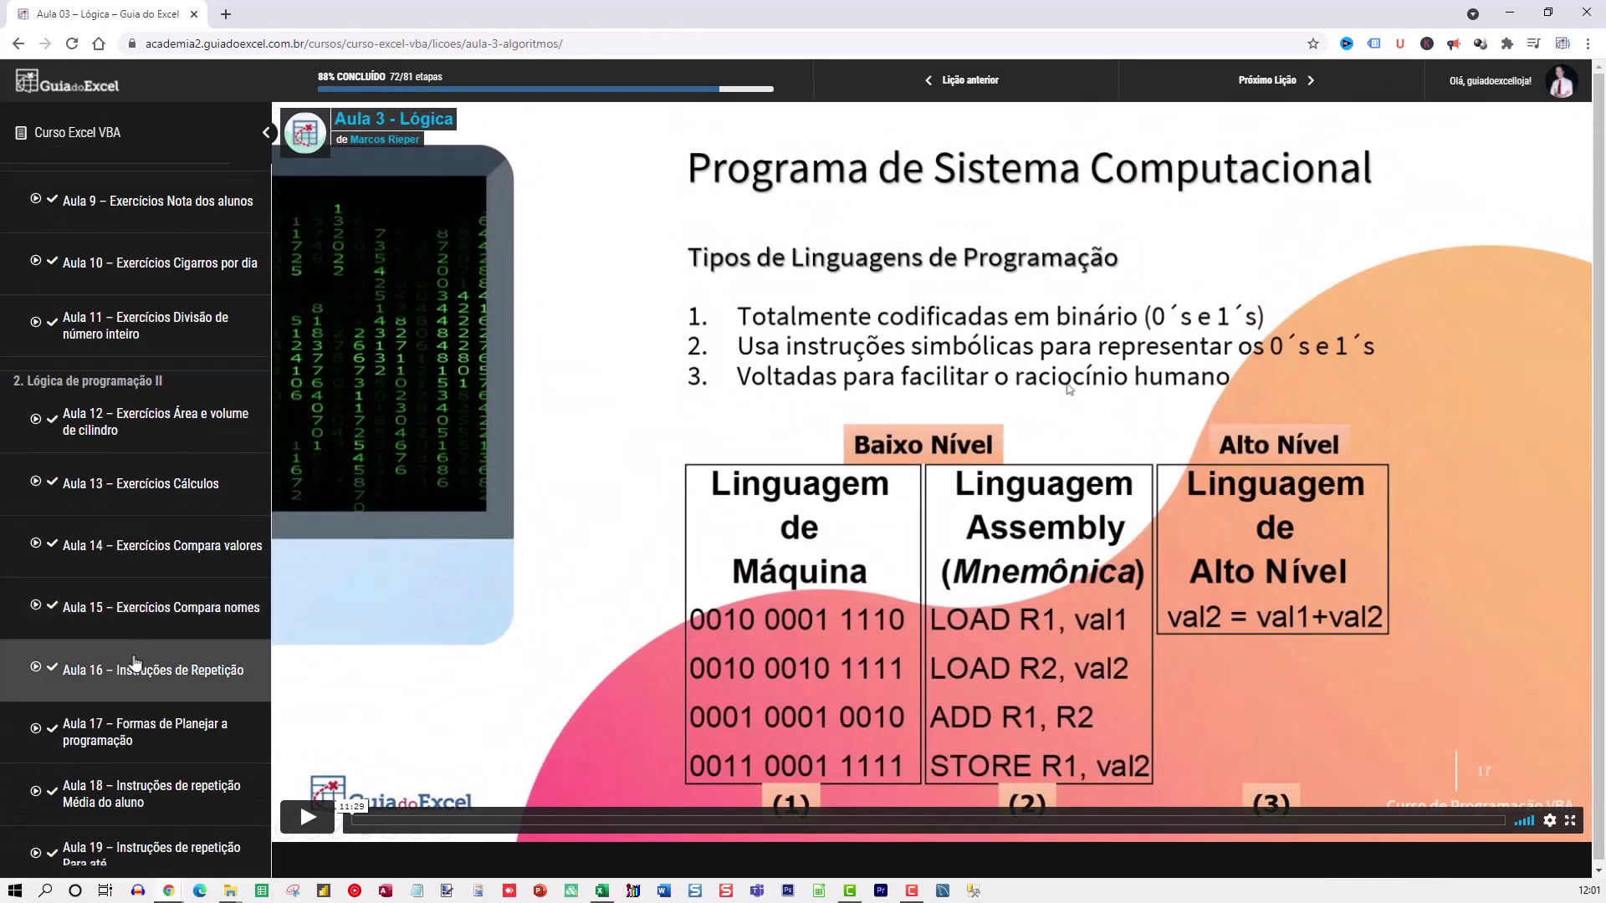
# - Scroll down the Aula 3 – Lógica lesson sidebar in the course platform
pyautogui.scroll(-5, 134, 665)
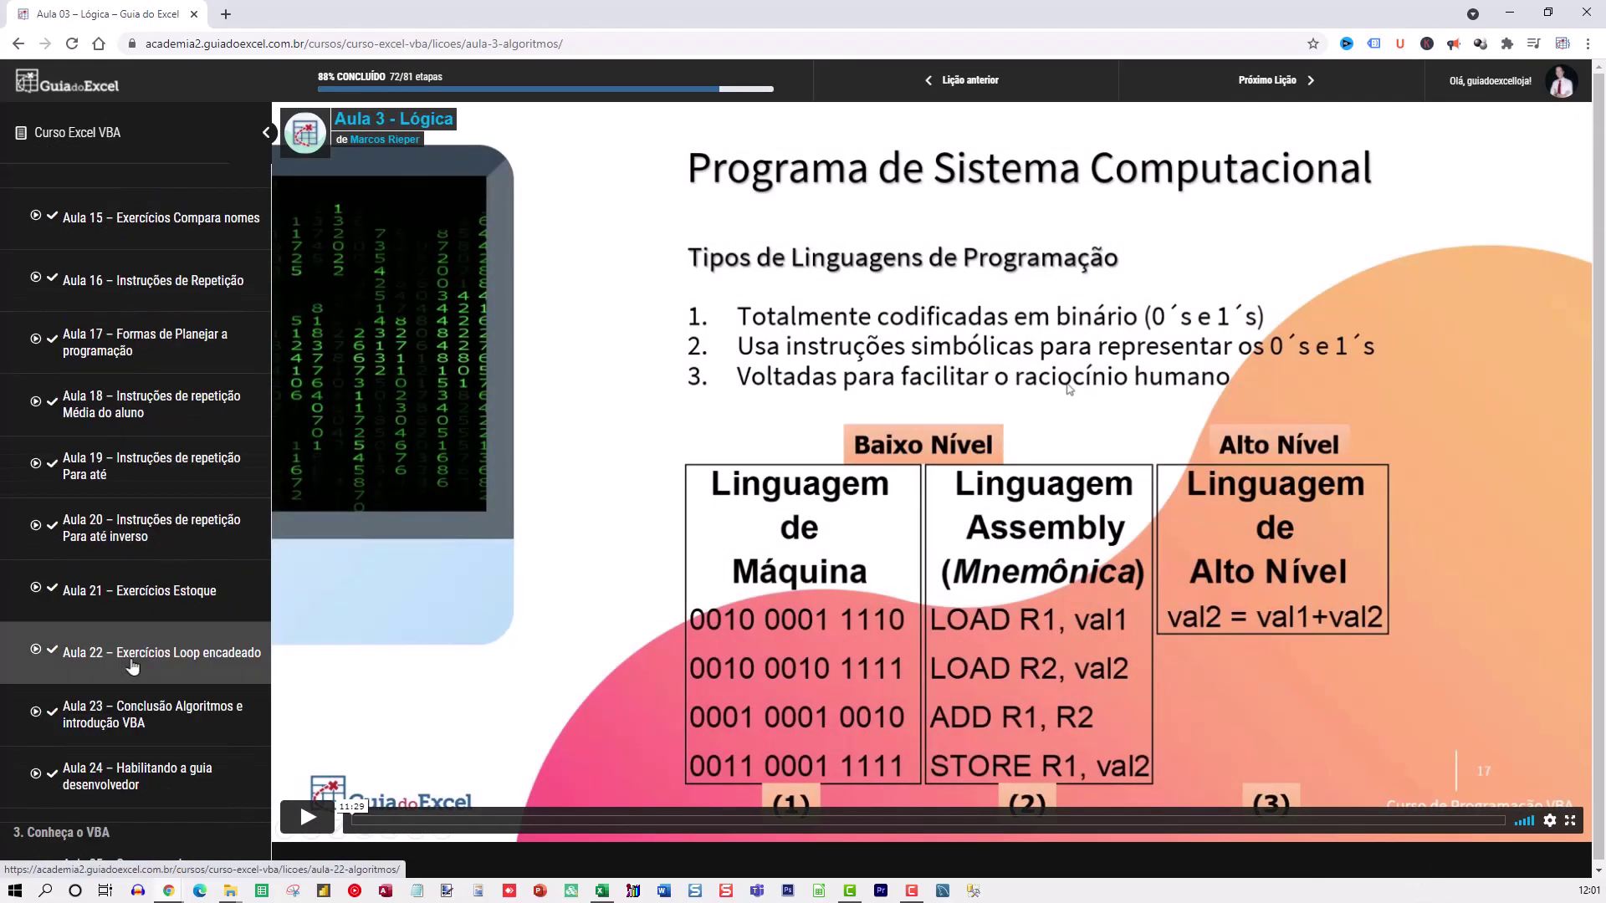
pyautogui.scroll(-4, 131, 670)
pyautogui.scroll(-5, 122, 644)
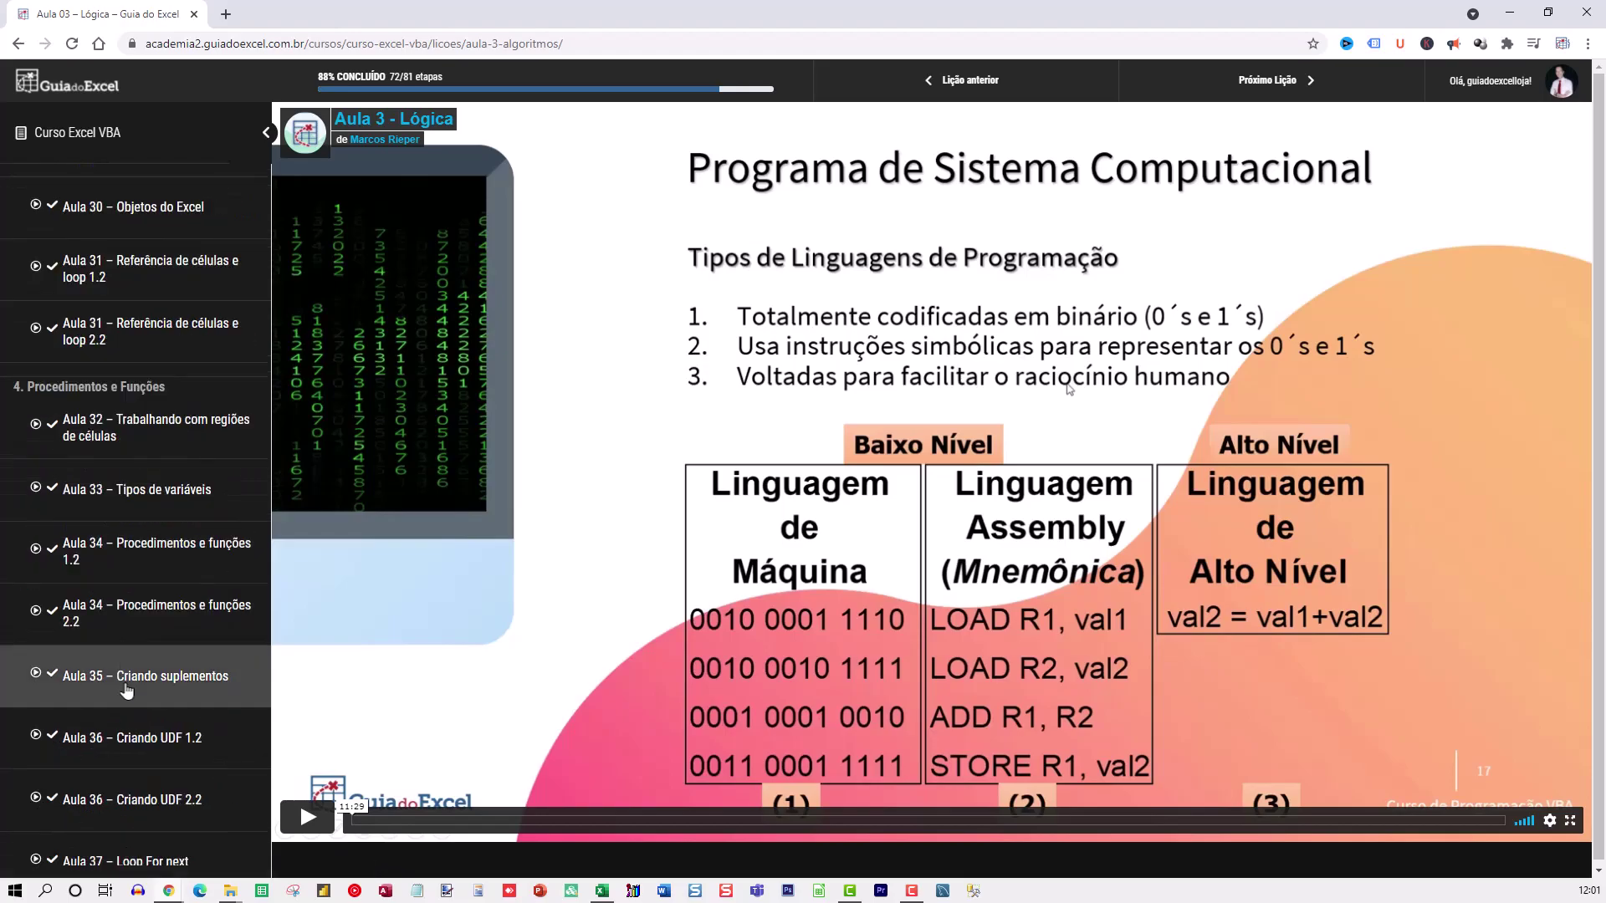
pyautogui.scroll(-3, 127, 696)
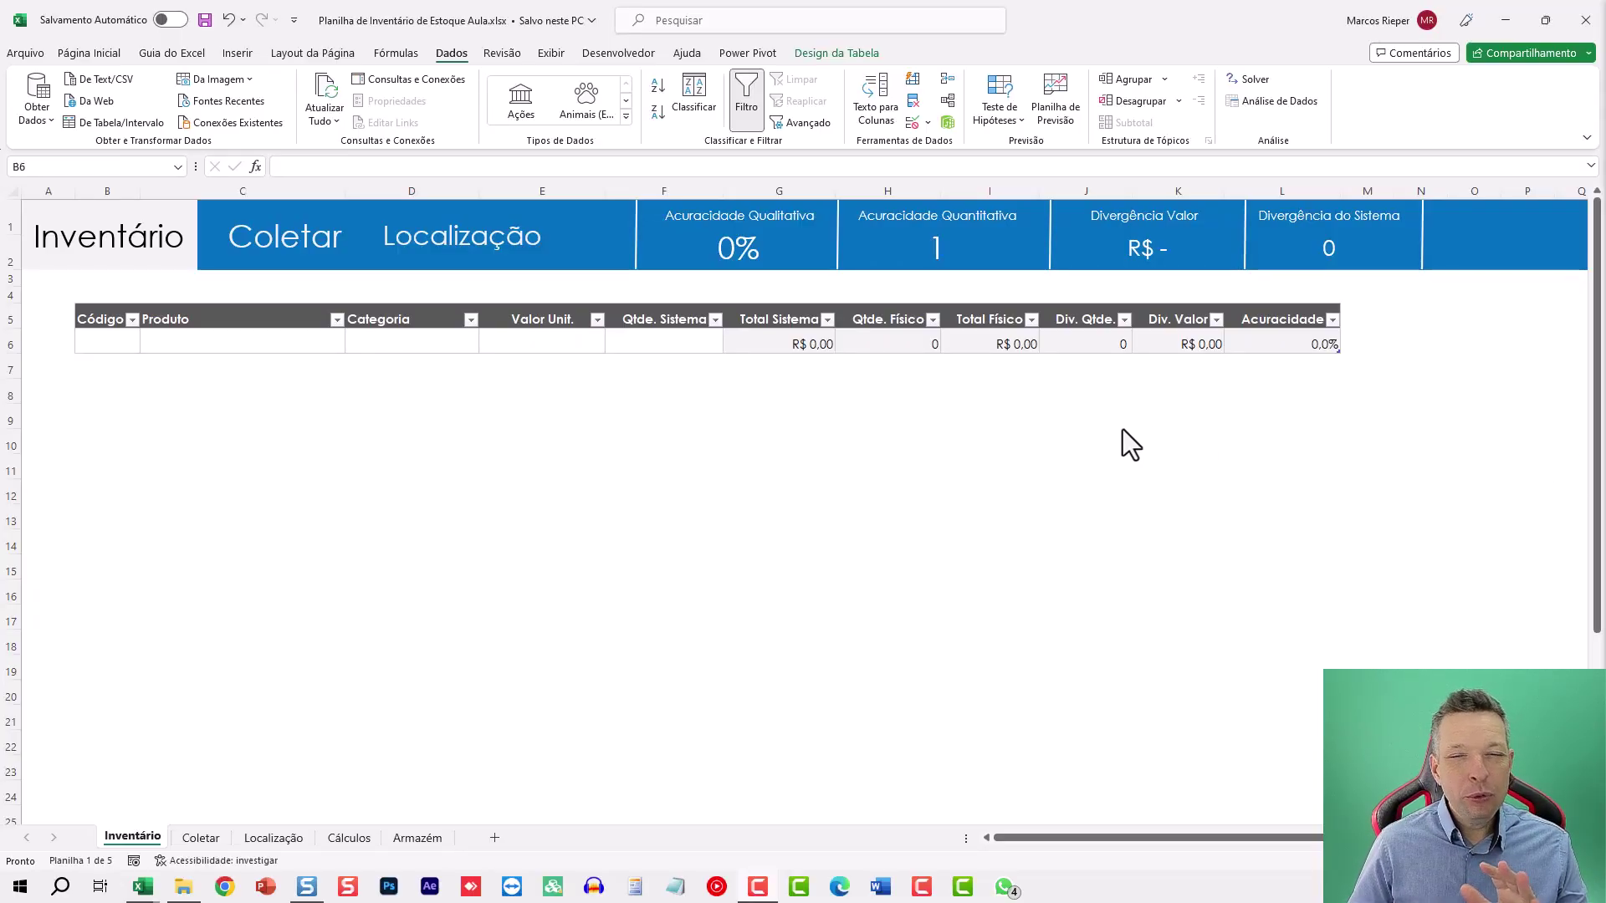
# - Open the Armazém sheet, nudge the warehouse photo slightly up, and scroll to review it
pyautogui.click(431, 839)
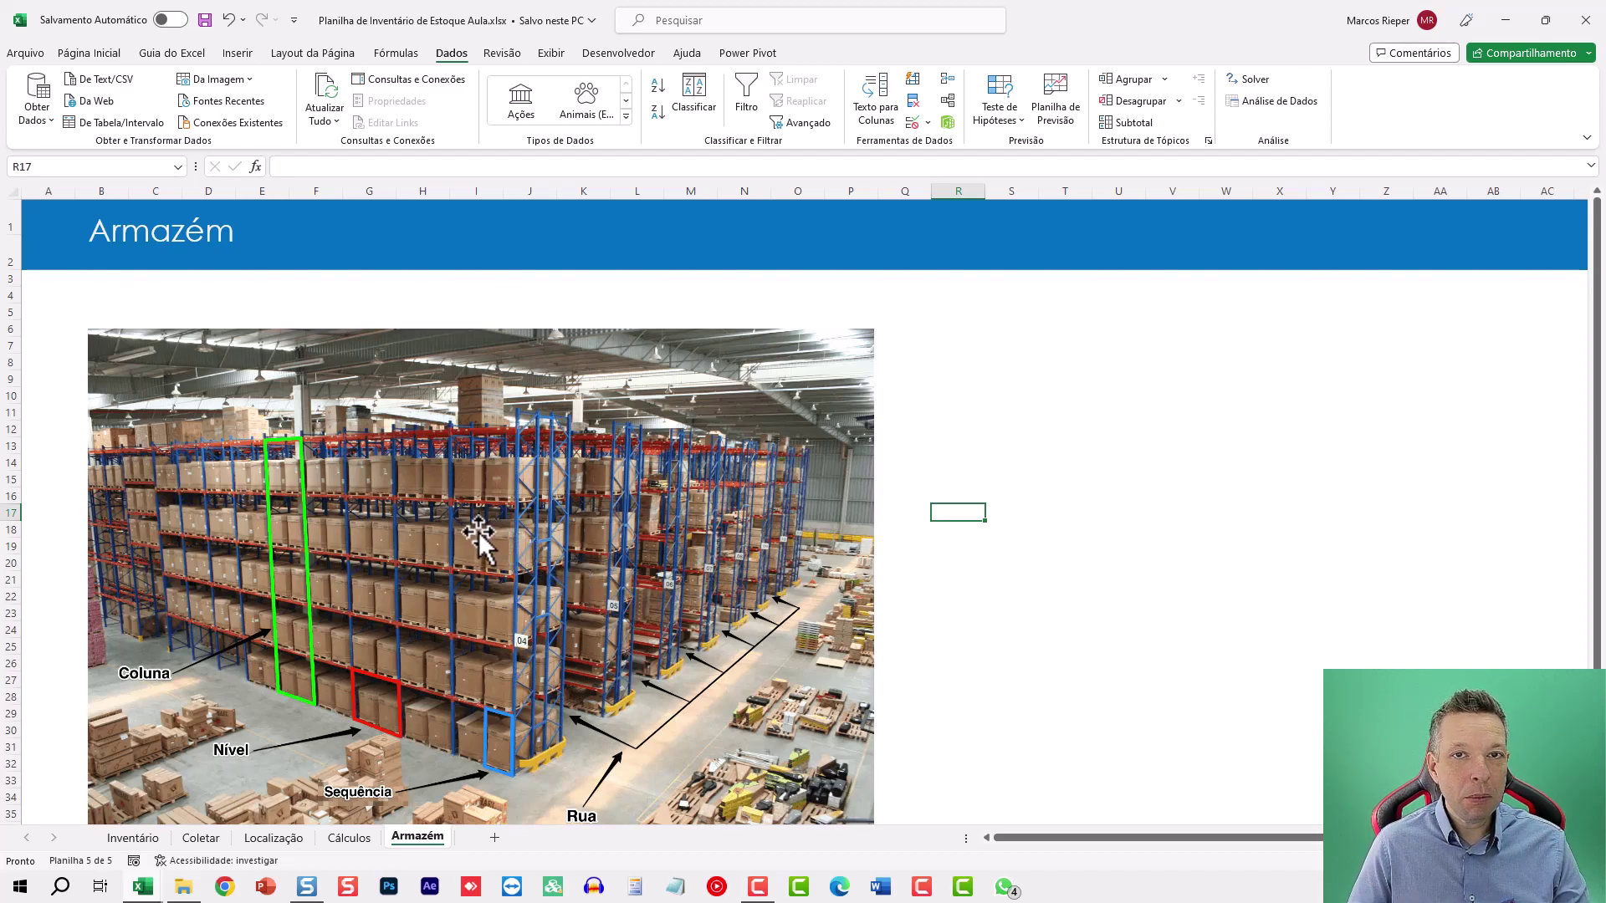
pyautogui.moveTo(464, 535); pyautogui.dragTo(462, 511)
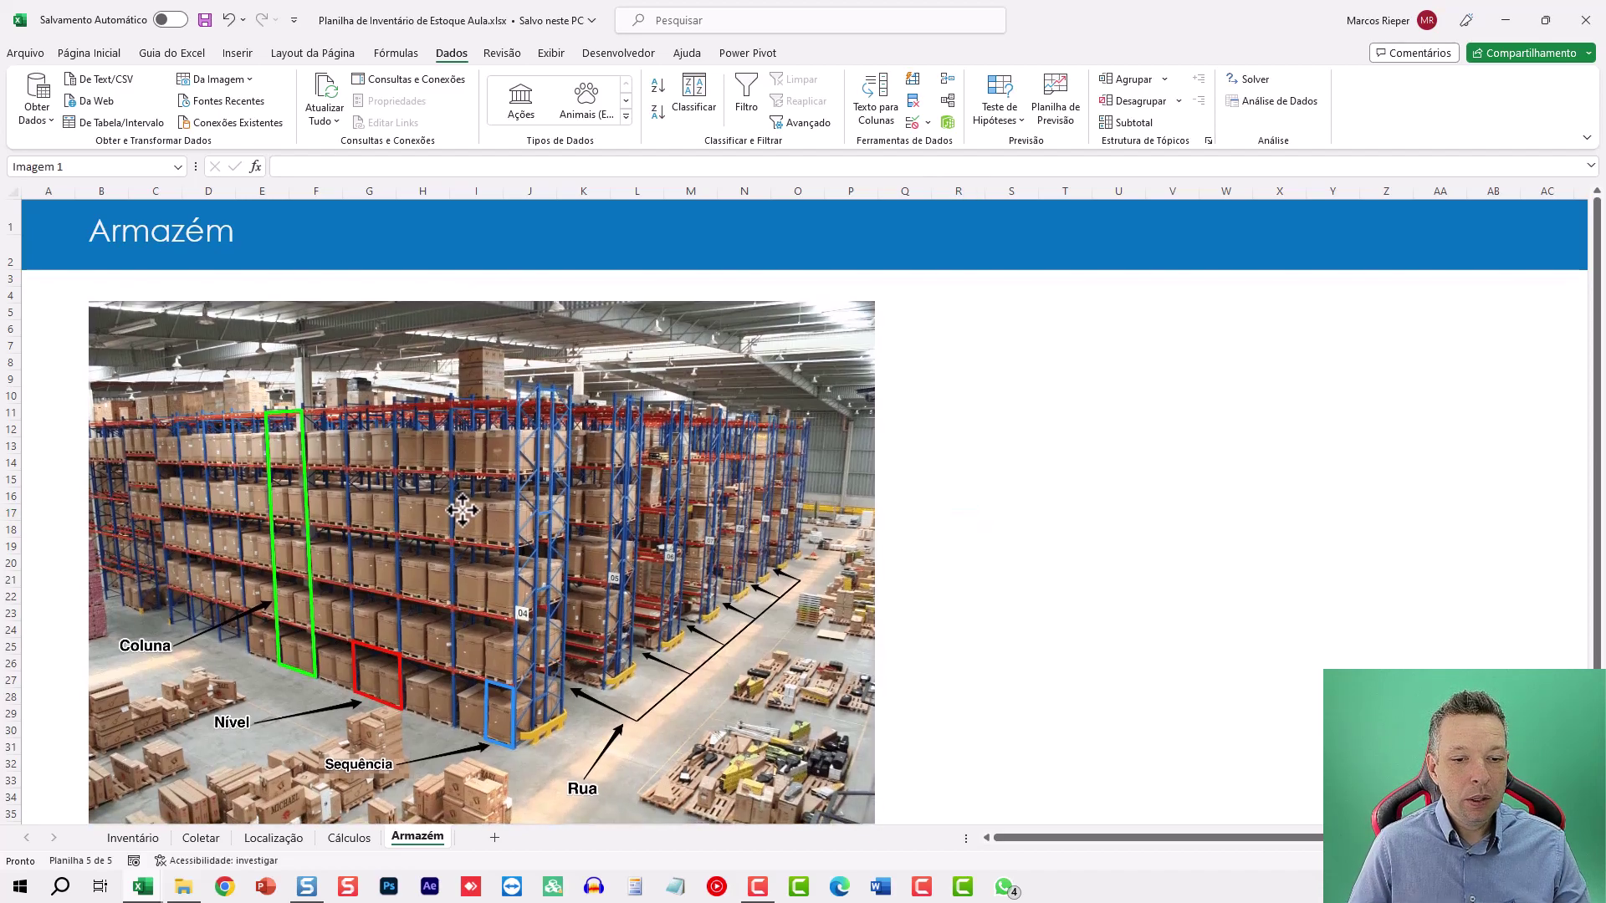
pyautogui.scroll(-1, 415, 468)
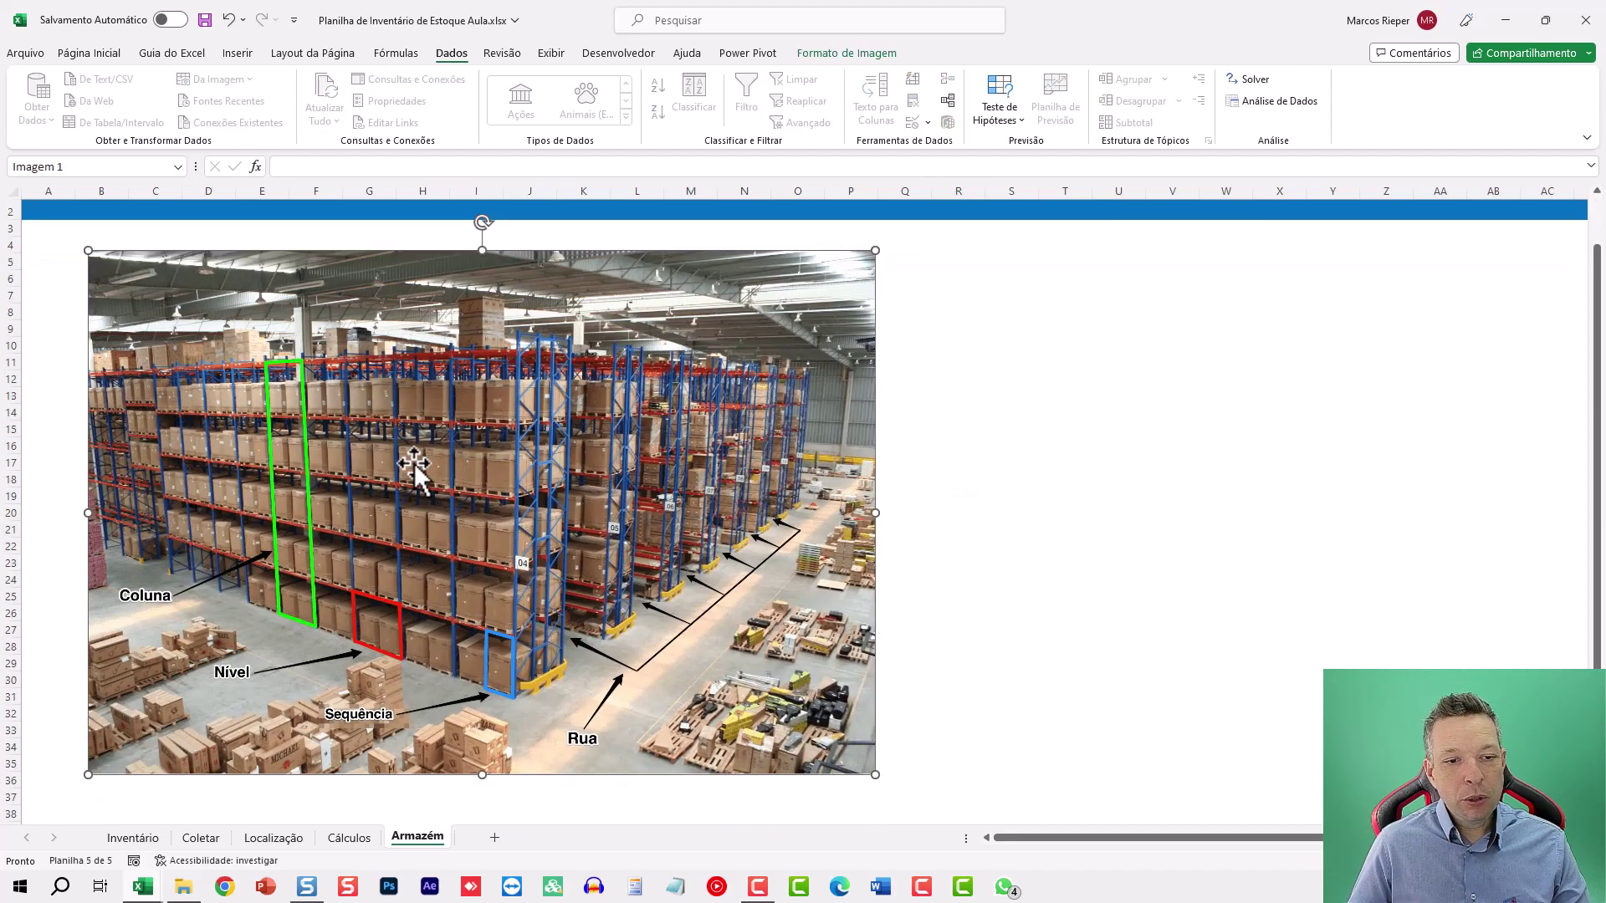
pyautogui.scroll(-1, 414, 468)
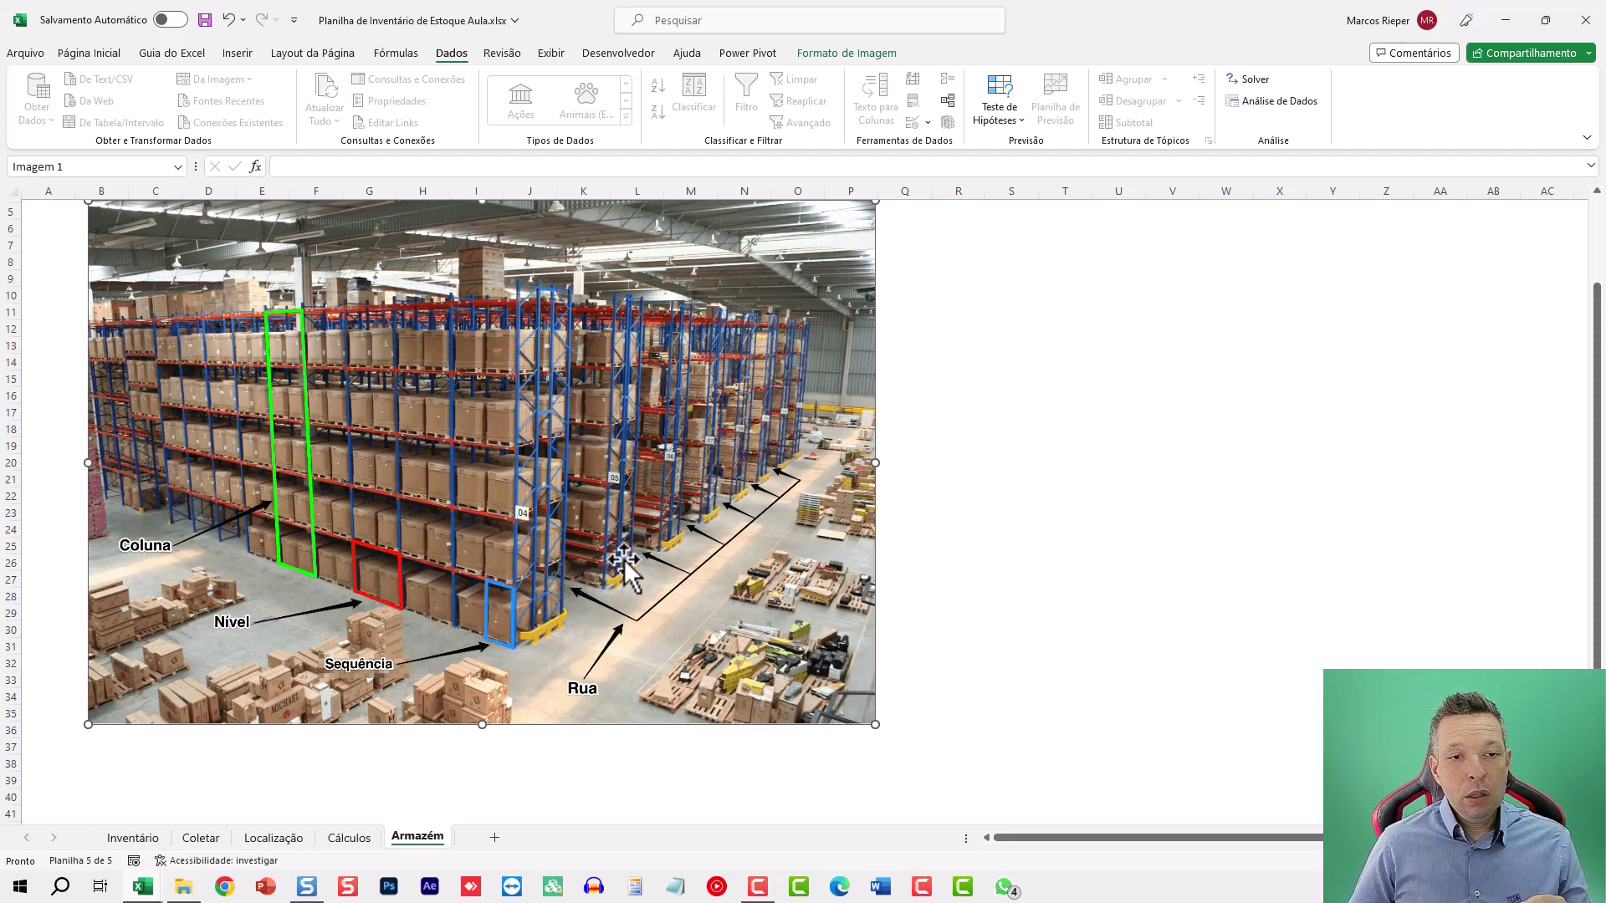
pyautogui.scroll(2, 623, 559)
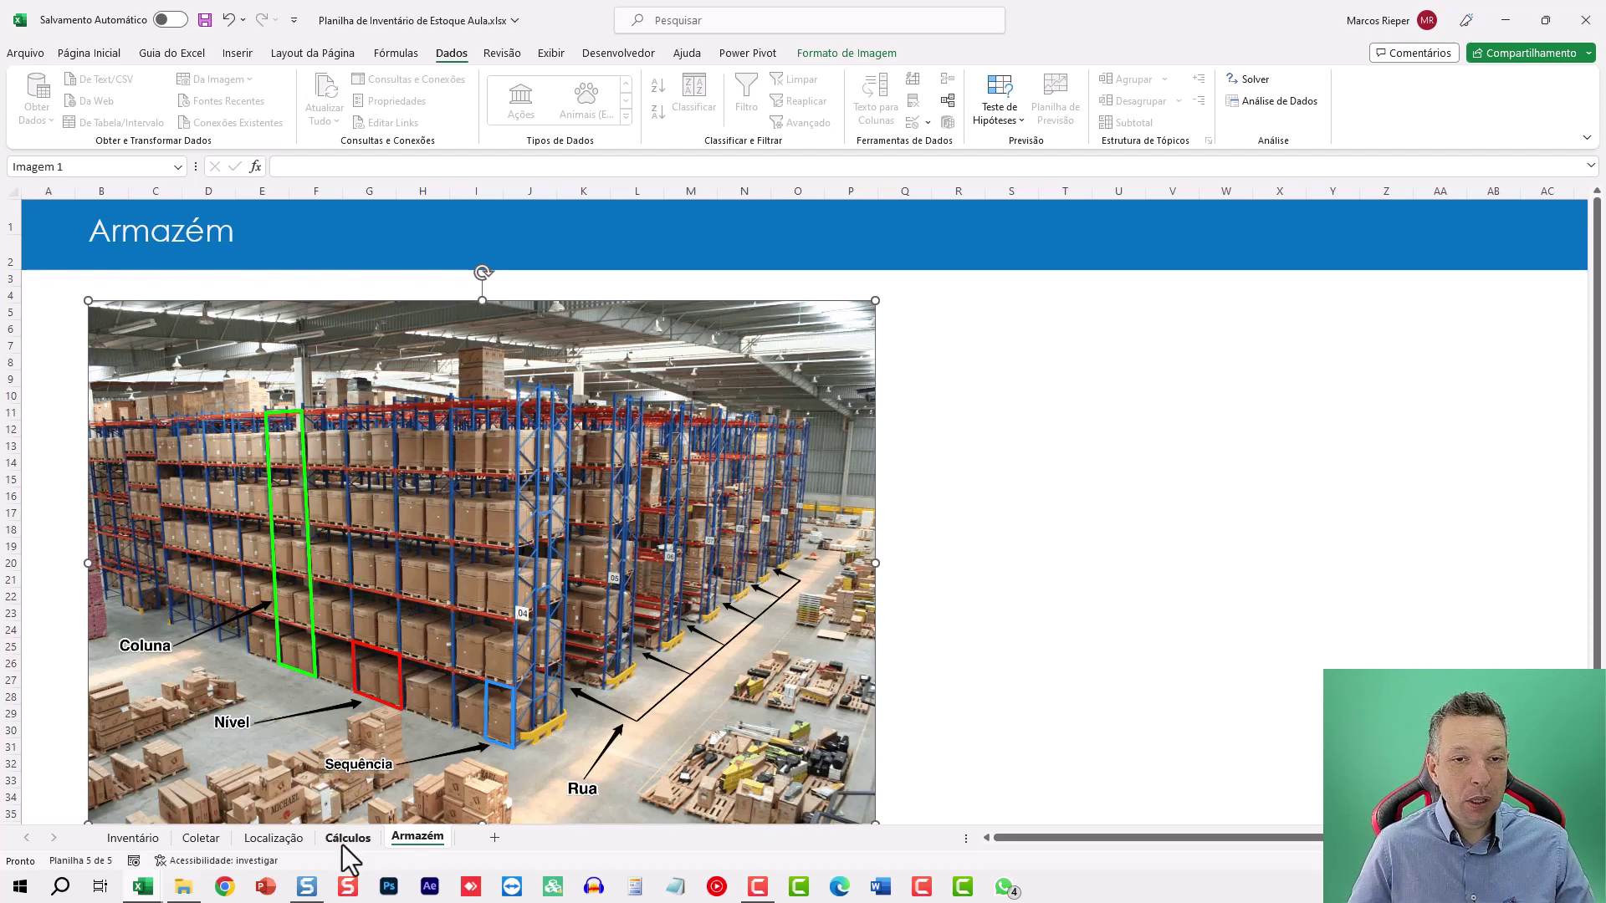
# - On Inventário, highlight manual columns B6:F6 and calculated G6:L6, then visit Localização and return
pyautogui.click(143, 838)
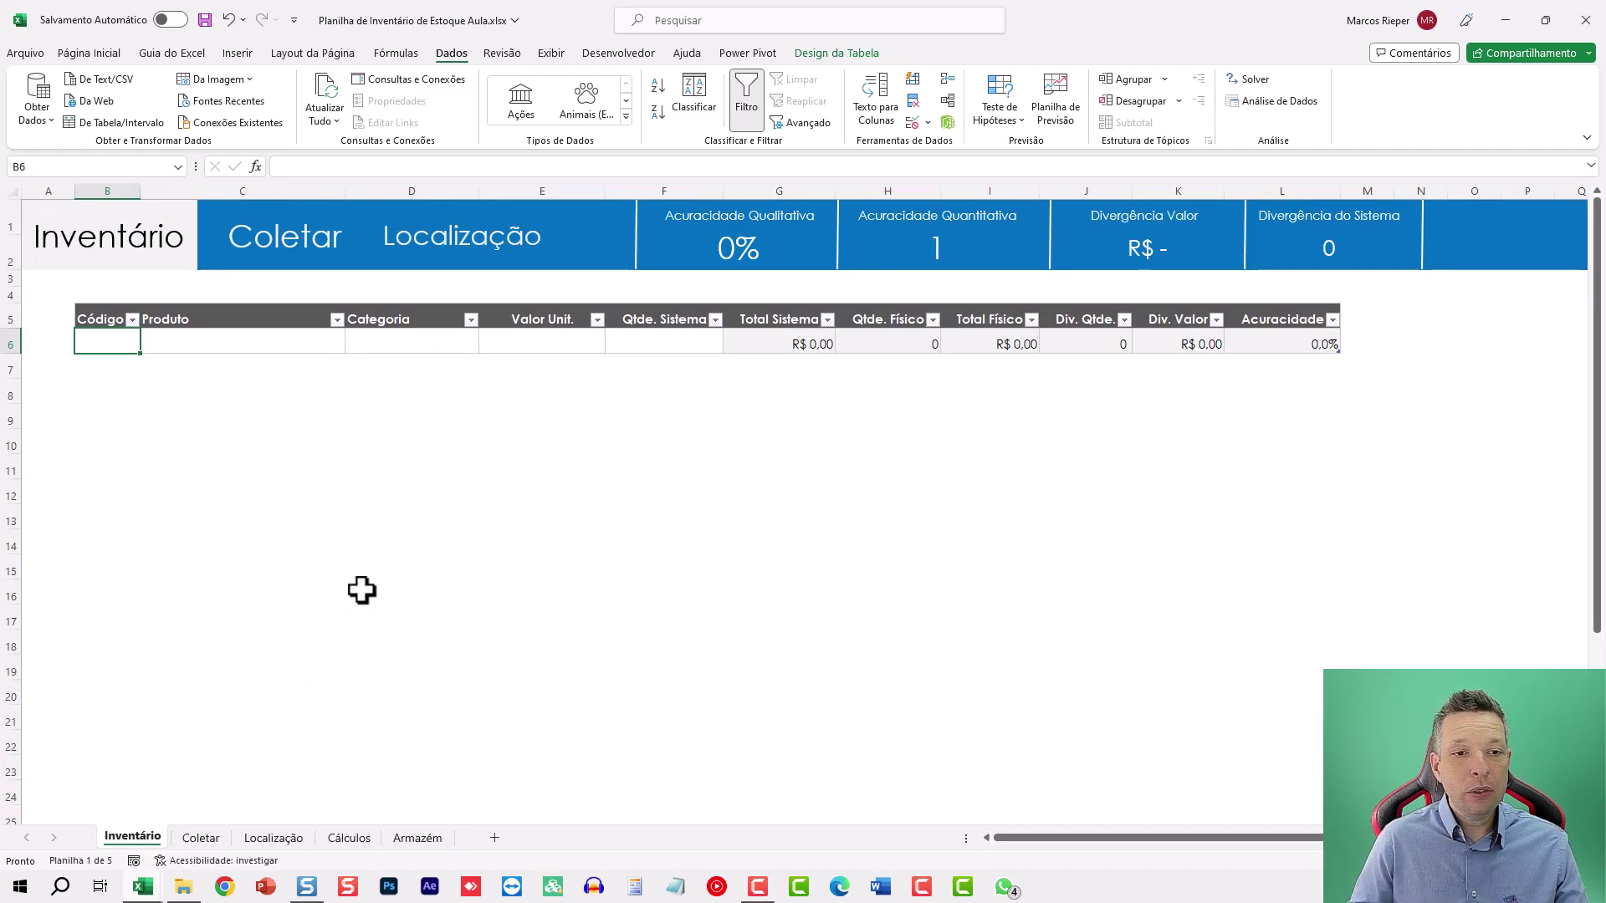
pyautogui.moveTo(114, 338); pyautogui.dragTo(663, 355)
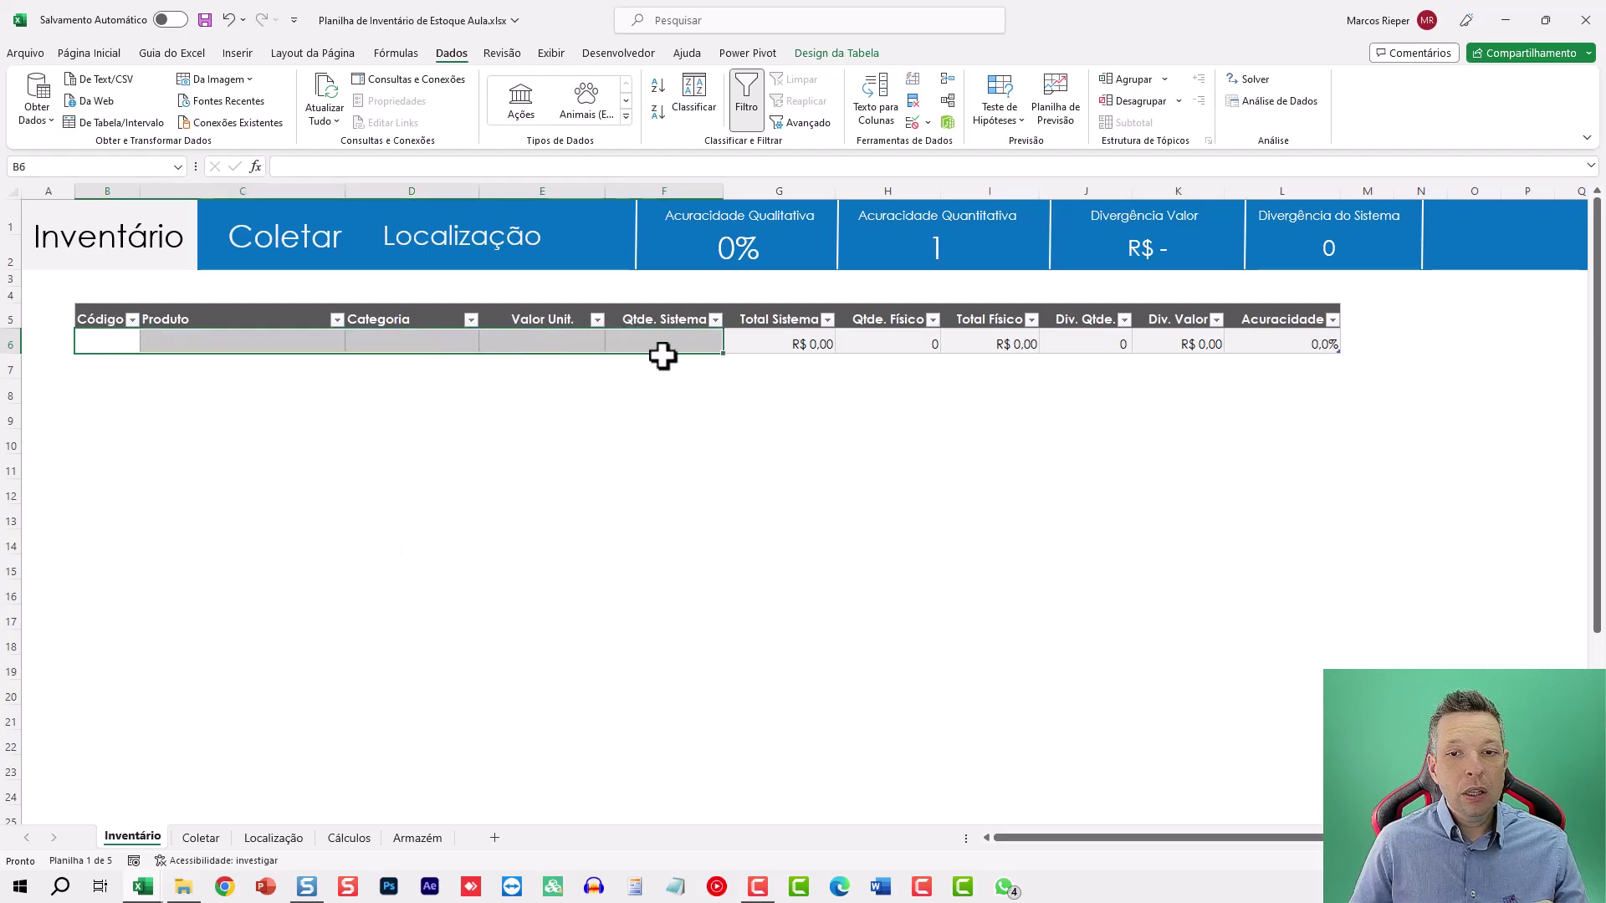
pyautogui.moveTo(795, 341); pyautogui.dragTo(1257, 338)
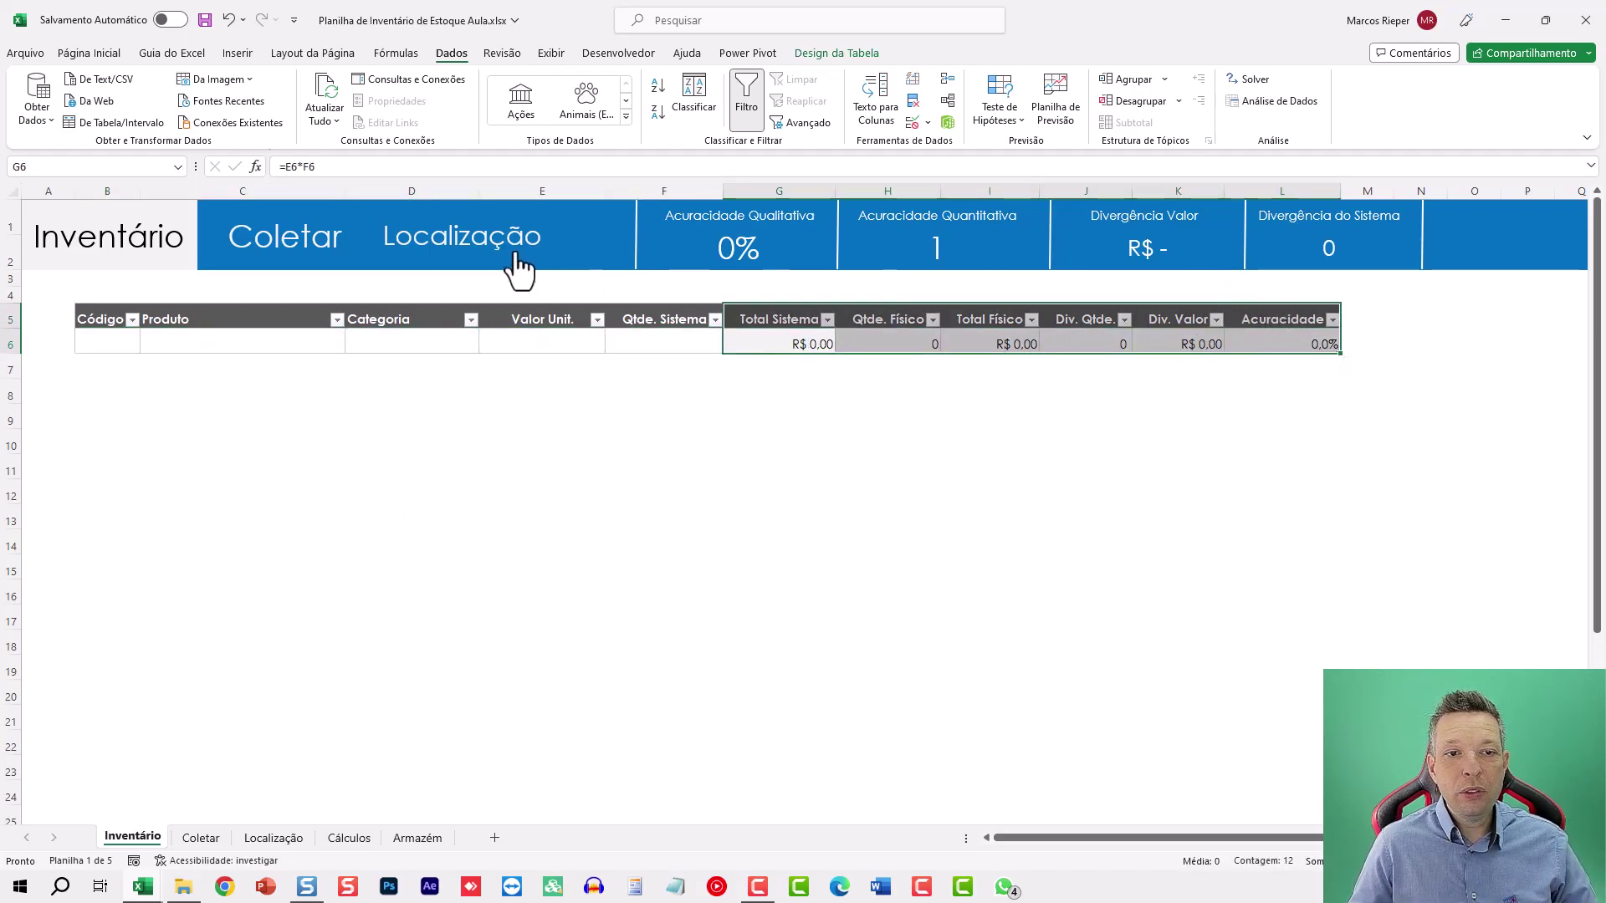
pyautogui.click(282, 264)
pyautogui.click(418, 255)
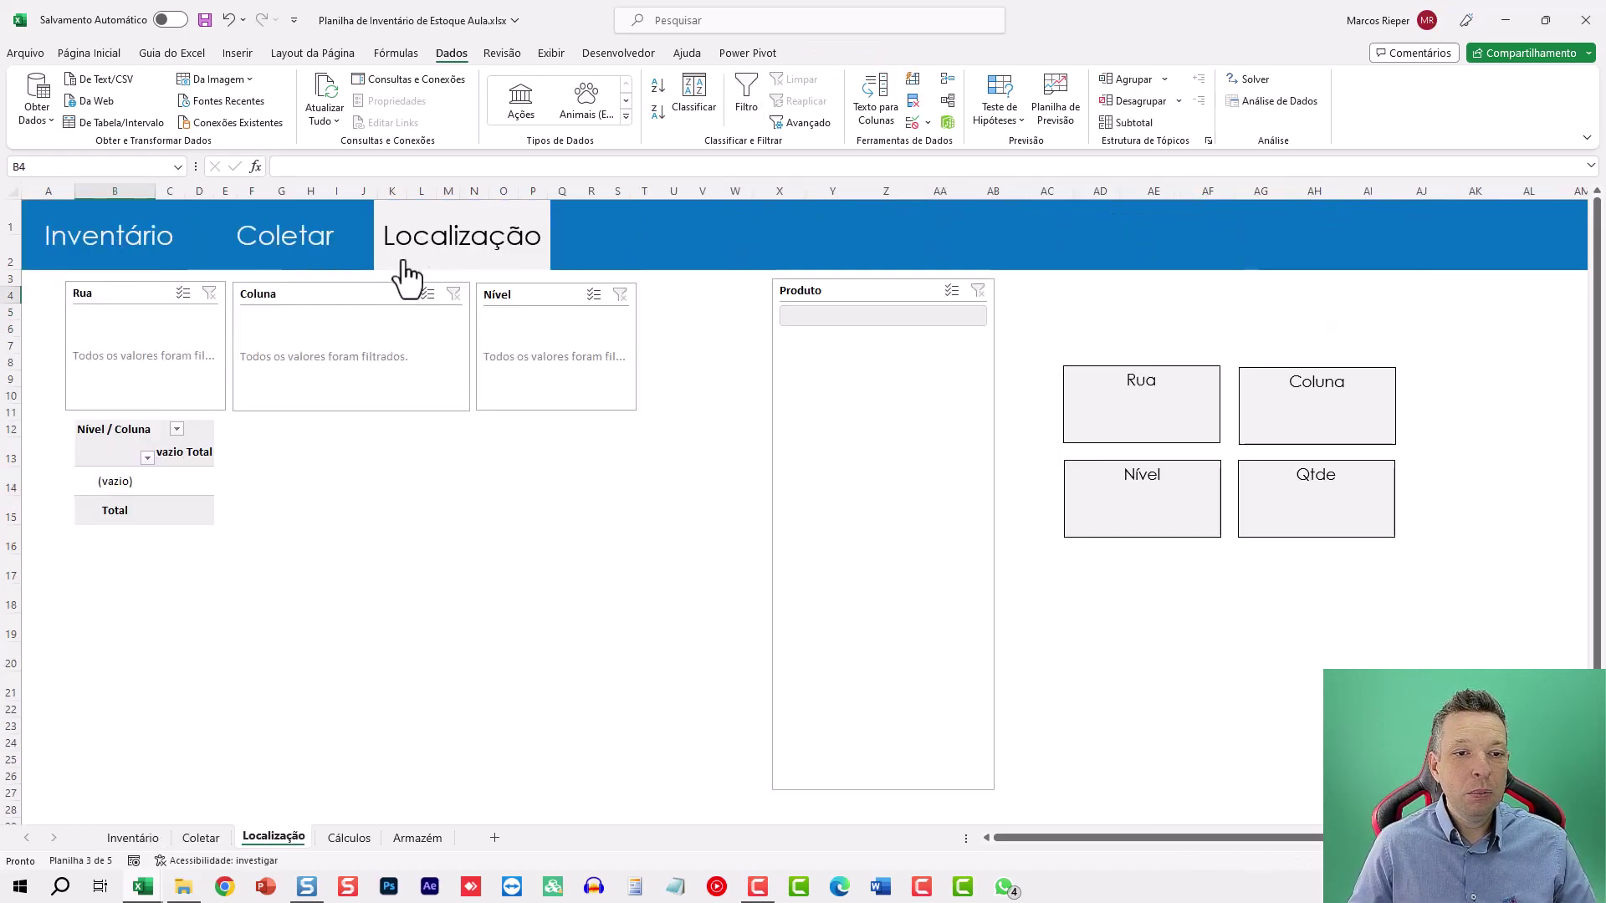
pyautogui.click(136, 254)
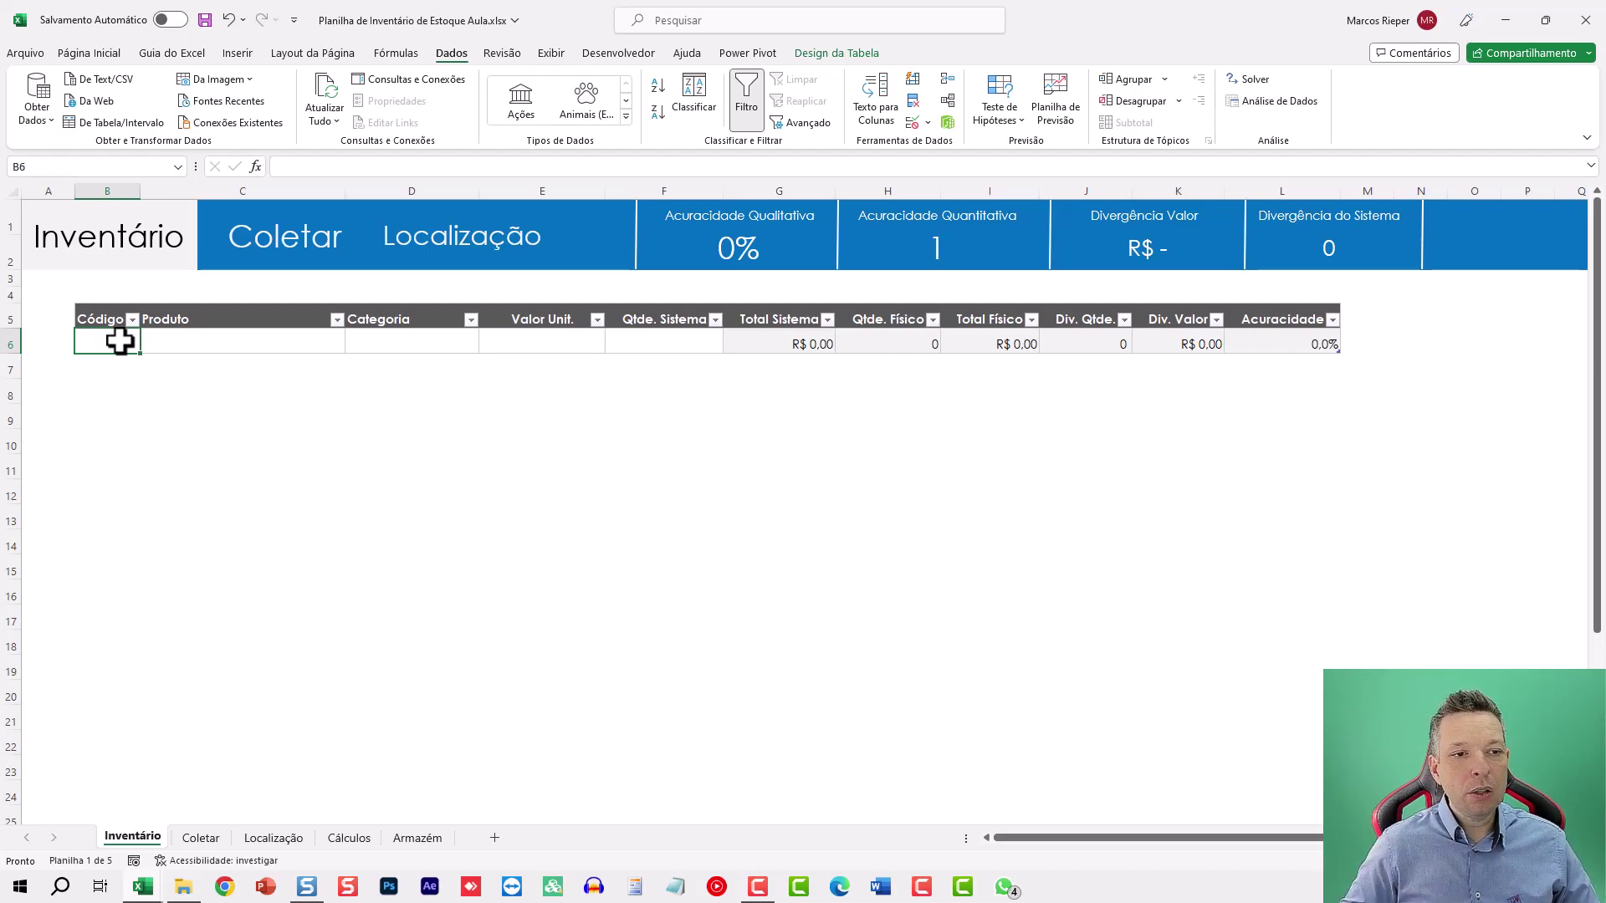
# - Fill row 6 with code 1, Geladeira, Eletrodoméstico, unit value 1500 and system quantity 32
pyautogui.press('Tab')
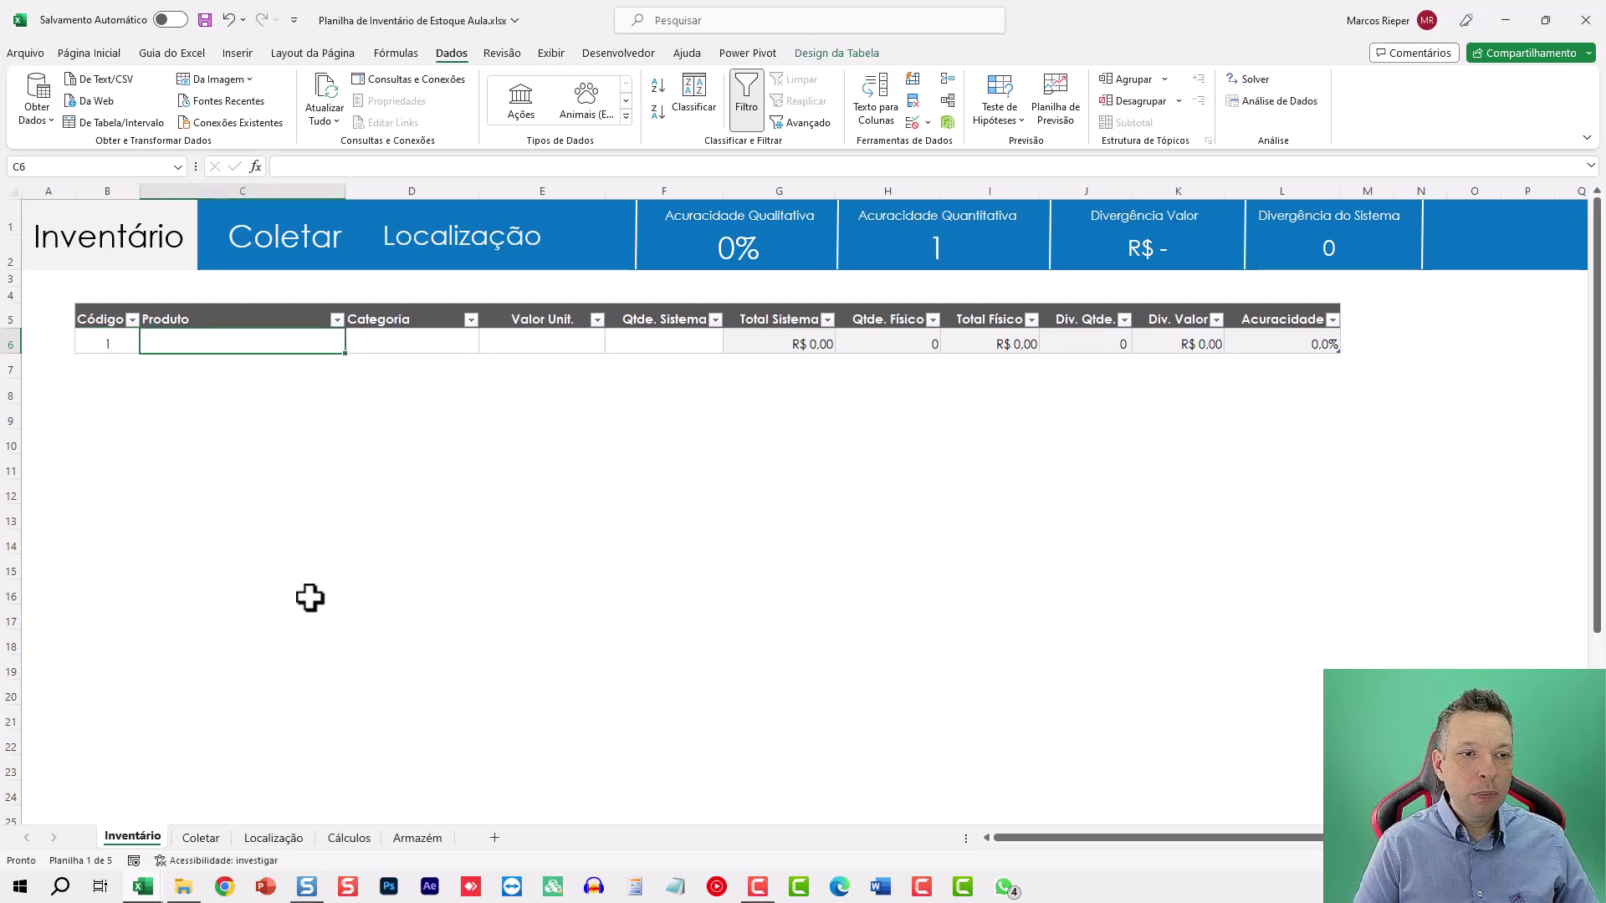
pyautogui.write('Geladei')
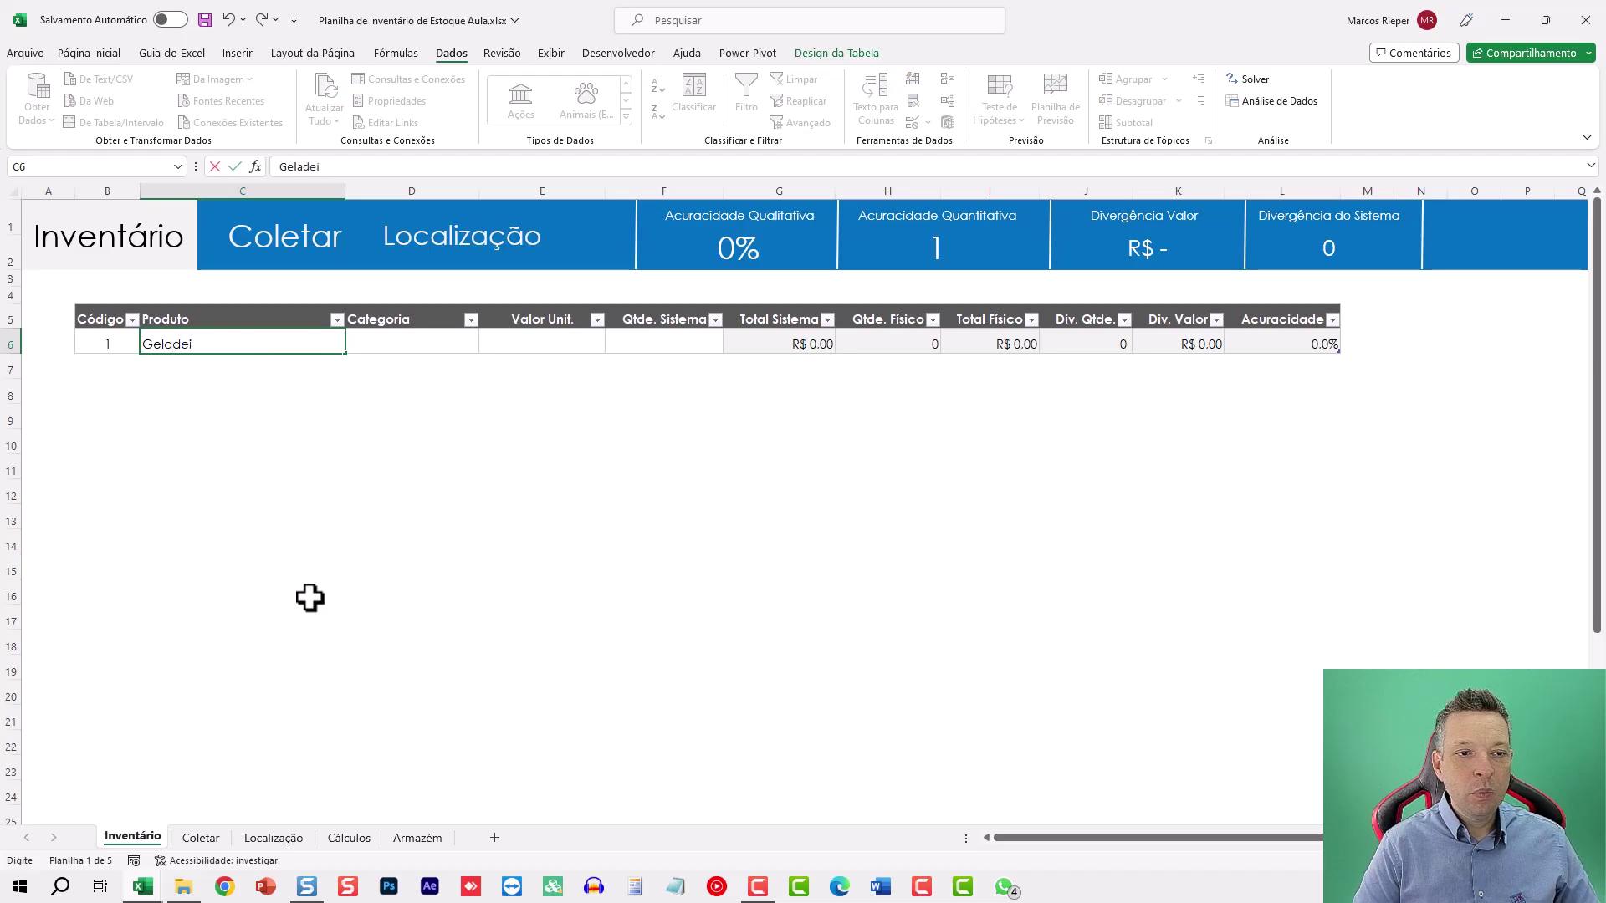
pyautogui.write('ra')
pyautogui.press('Tab')
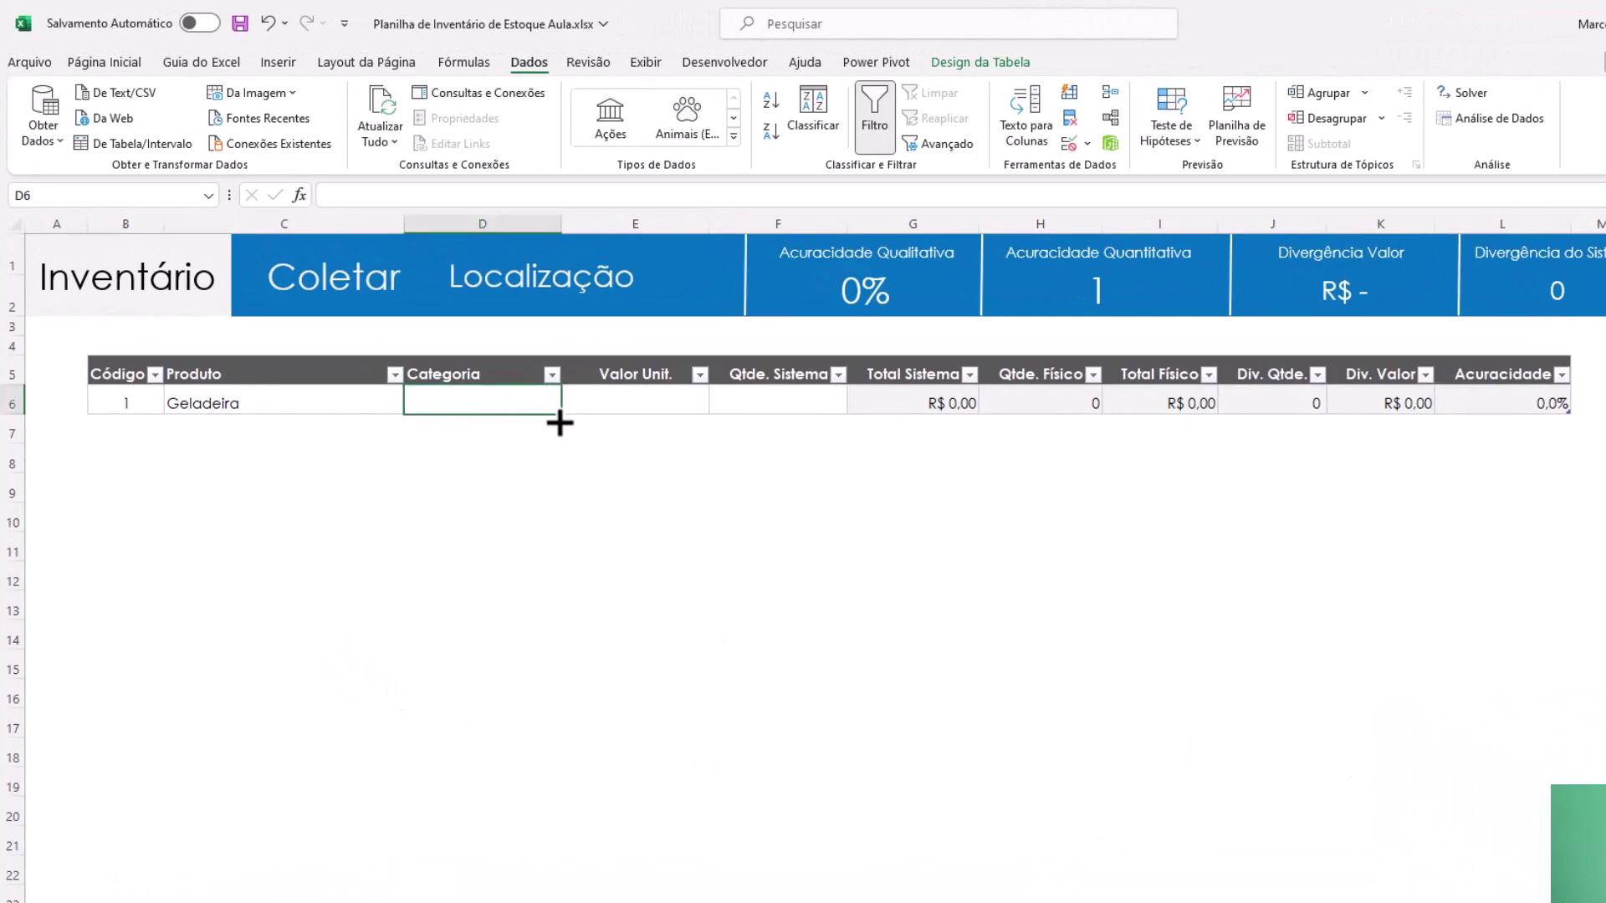
pyautogui.write('Eletrodom')
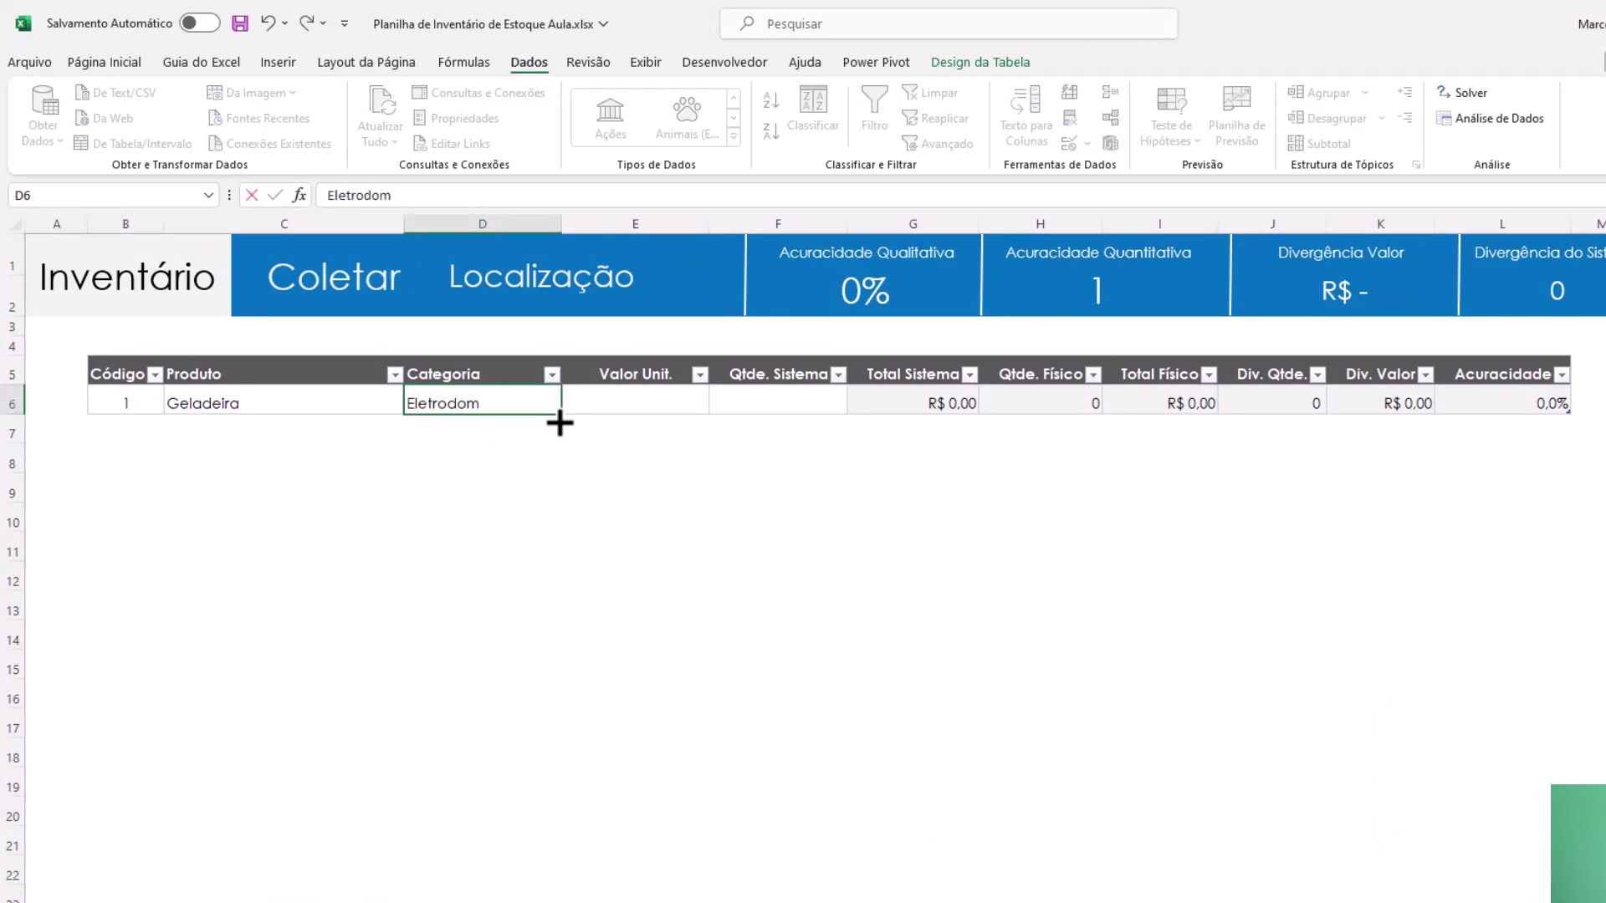
pyautogui.write('éstico')
pyautogui.press('Tab')
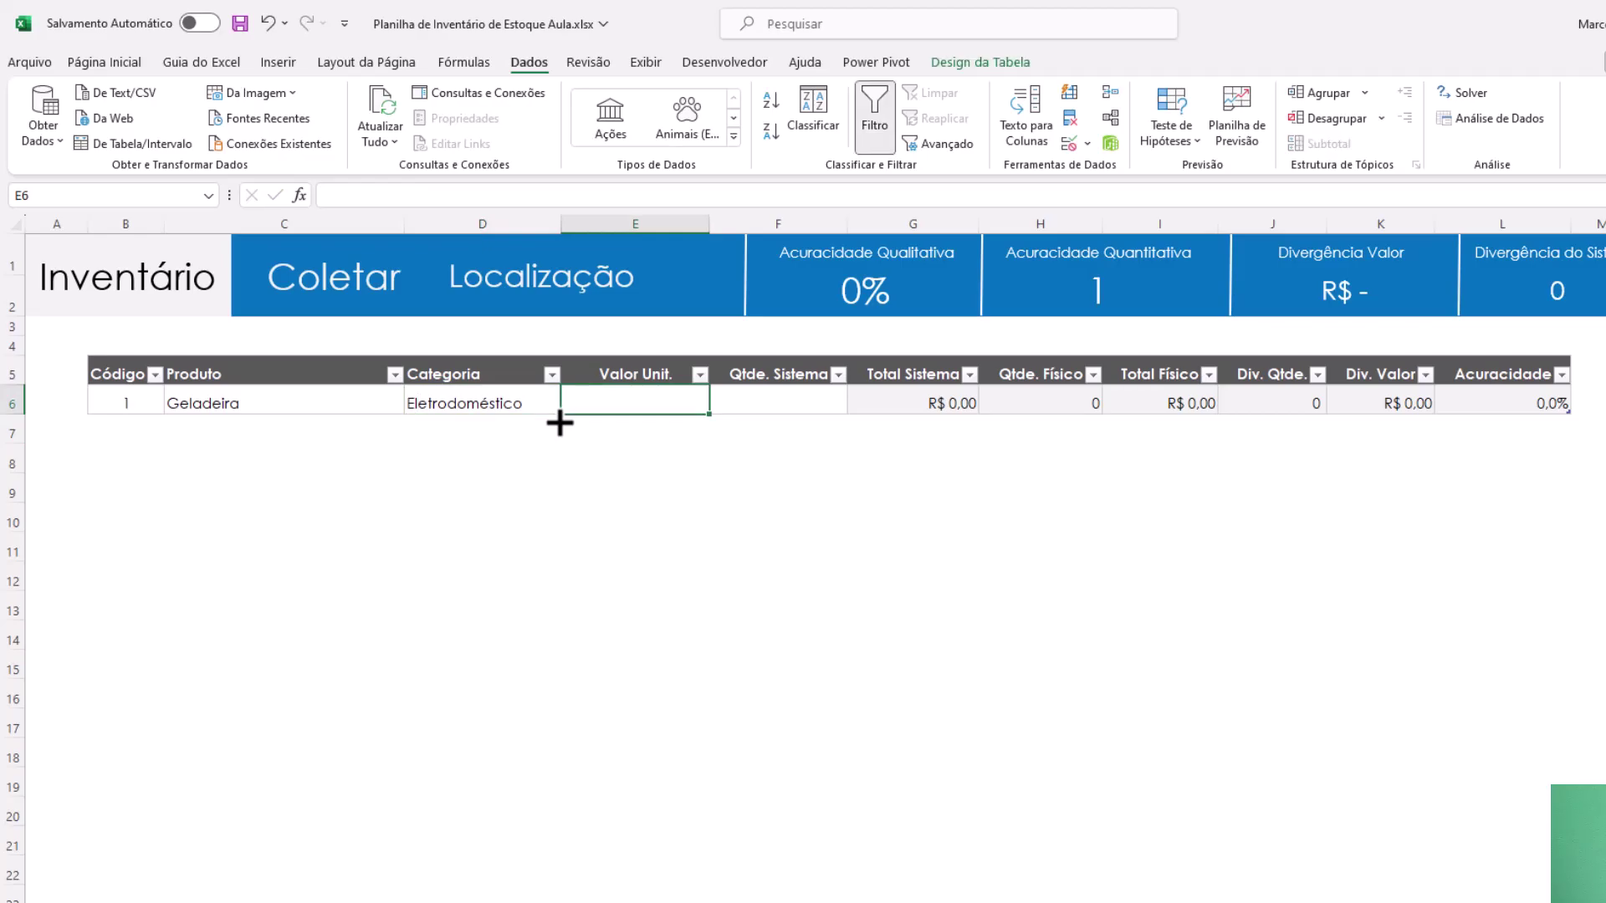
pyautogui.write('150')
pyautogui.press('Escape')
pyautogui.write('1500')
pyautogui.press('Tab')
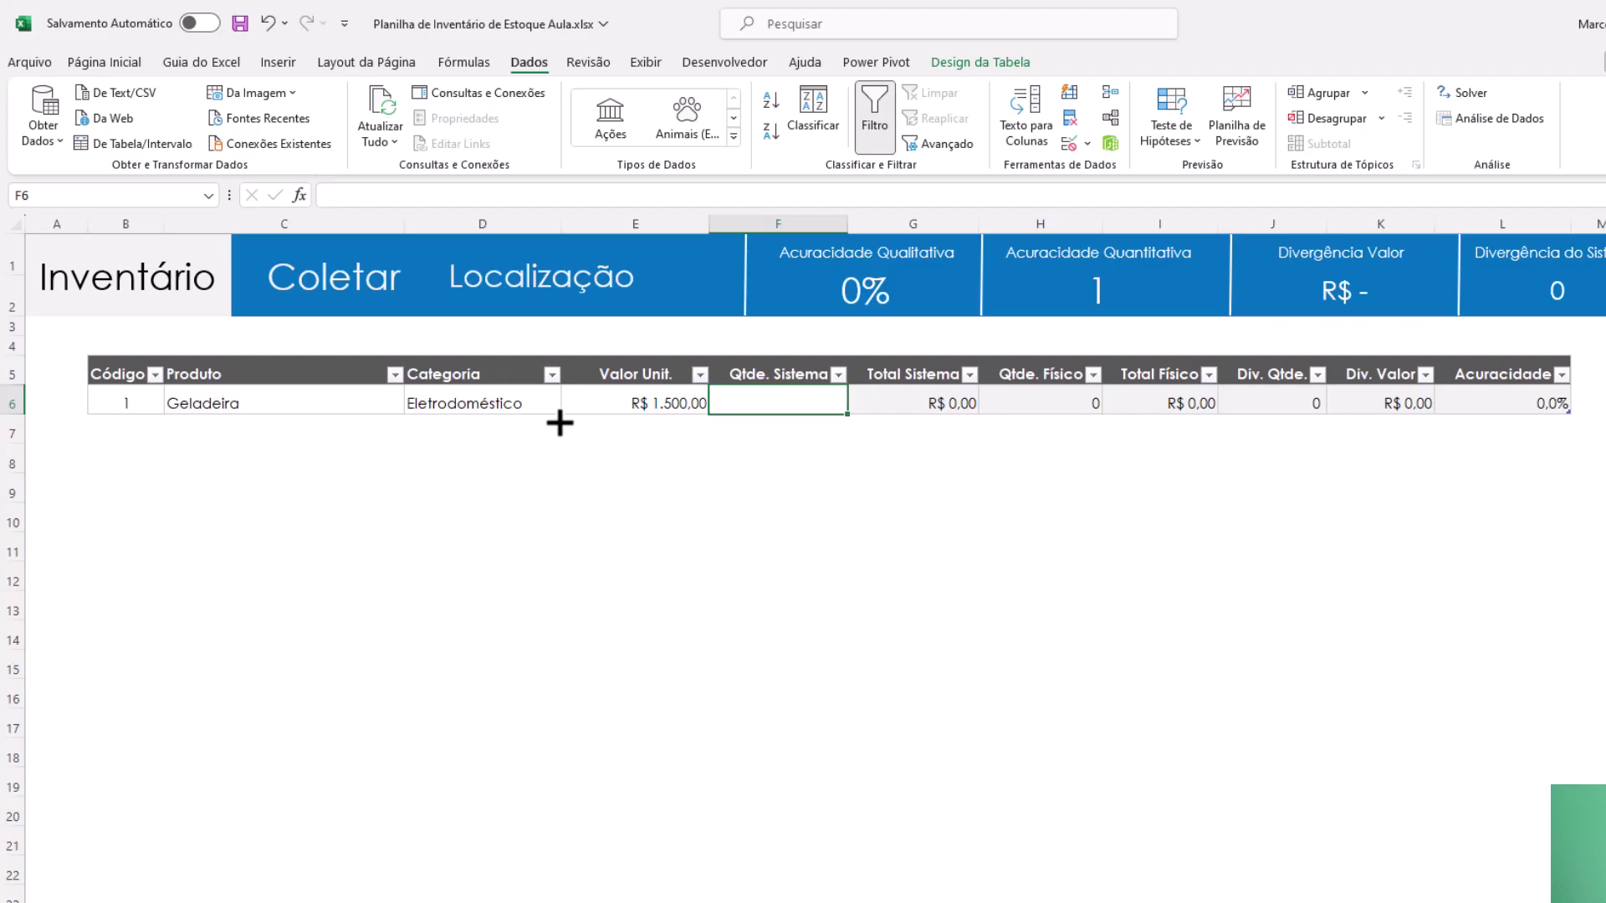
pyautogui.write('32')
pyautogui.press('Return')
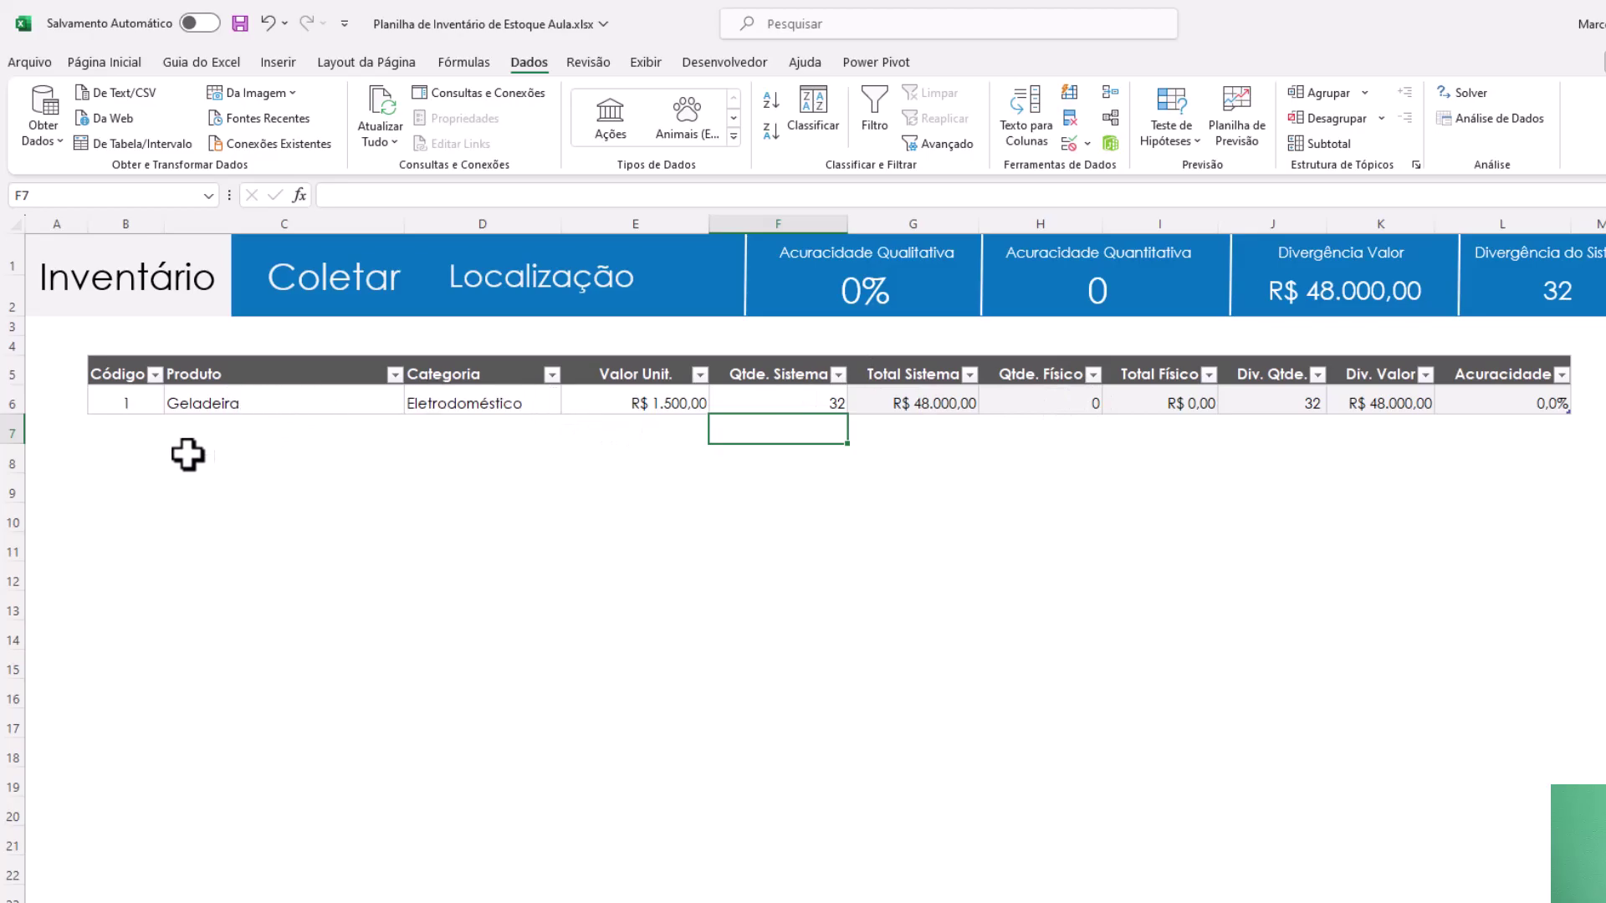
# - Add item 2 Fogão, Eletrodoméstico, unit value 800 and system quantity 25 in row 7
pyautogui.click(159, 429)
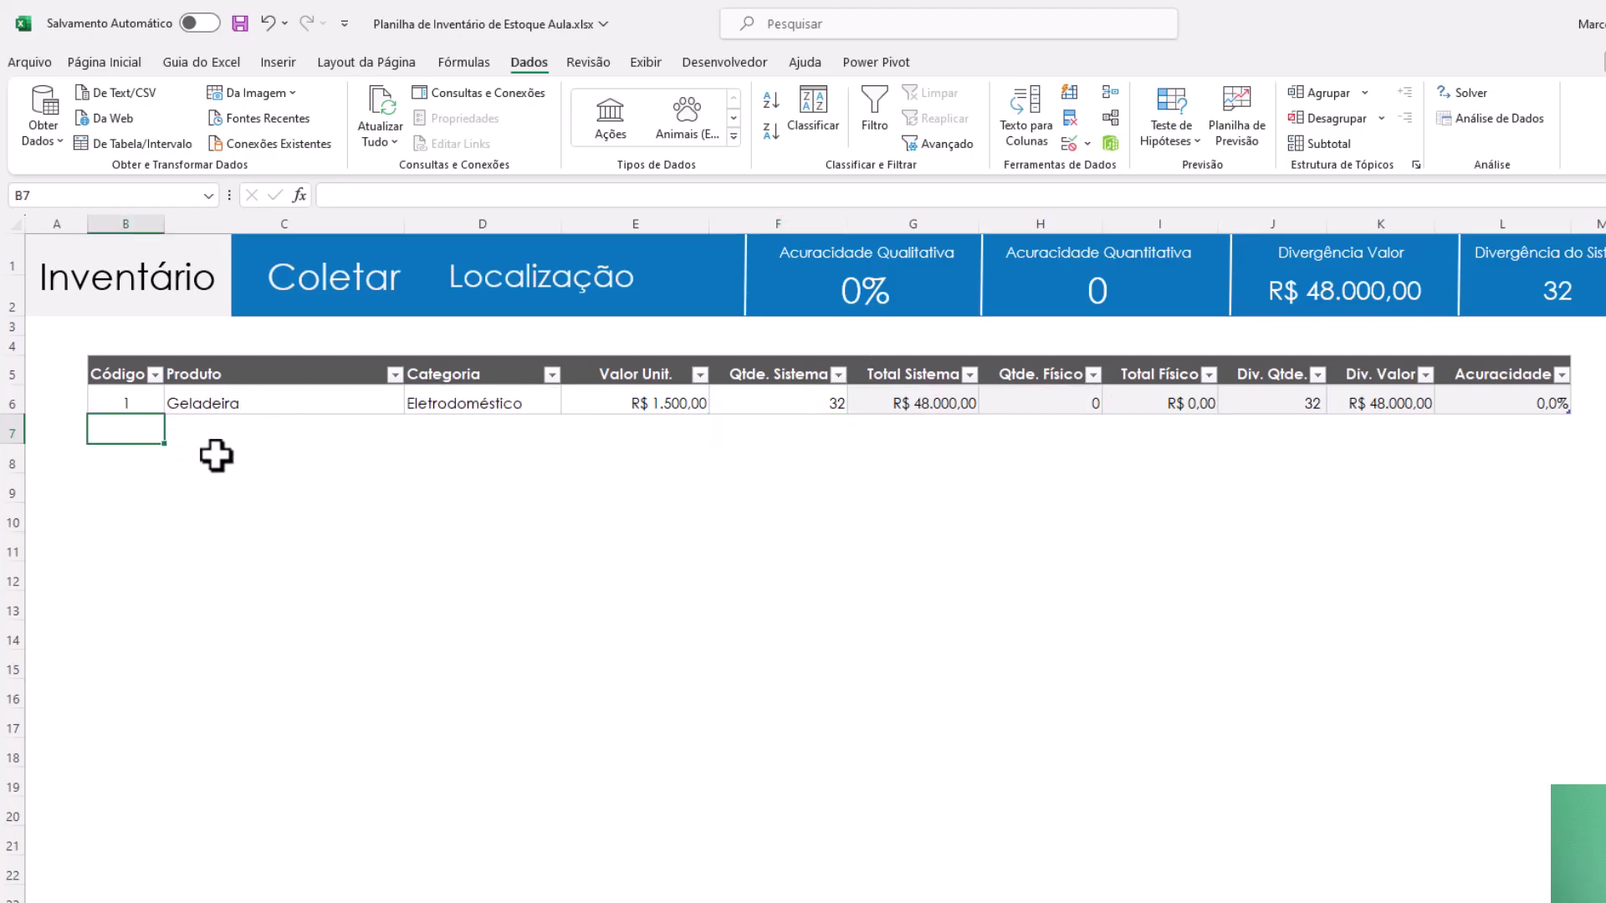
pyautogui.write('2')
pyautogui.press('Tab')
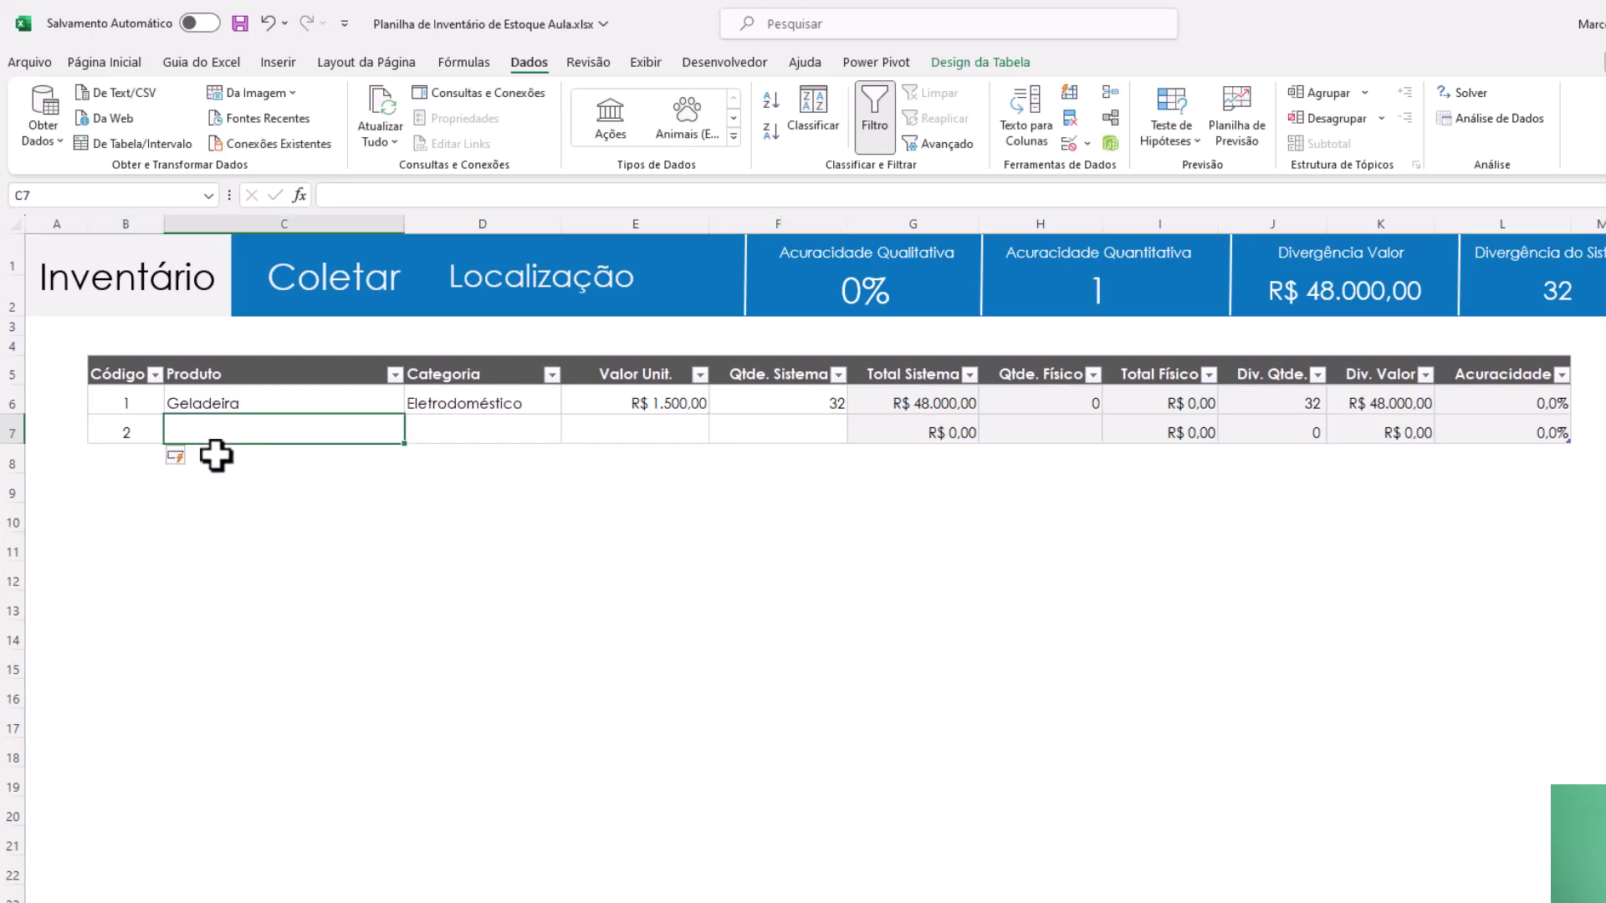
pyautogui.write('Fogão')
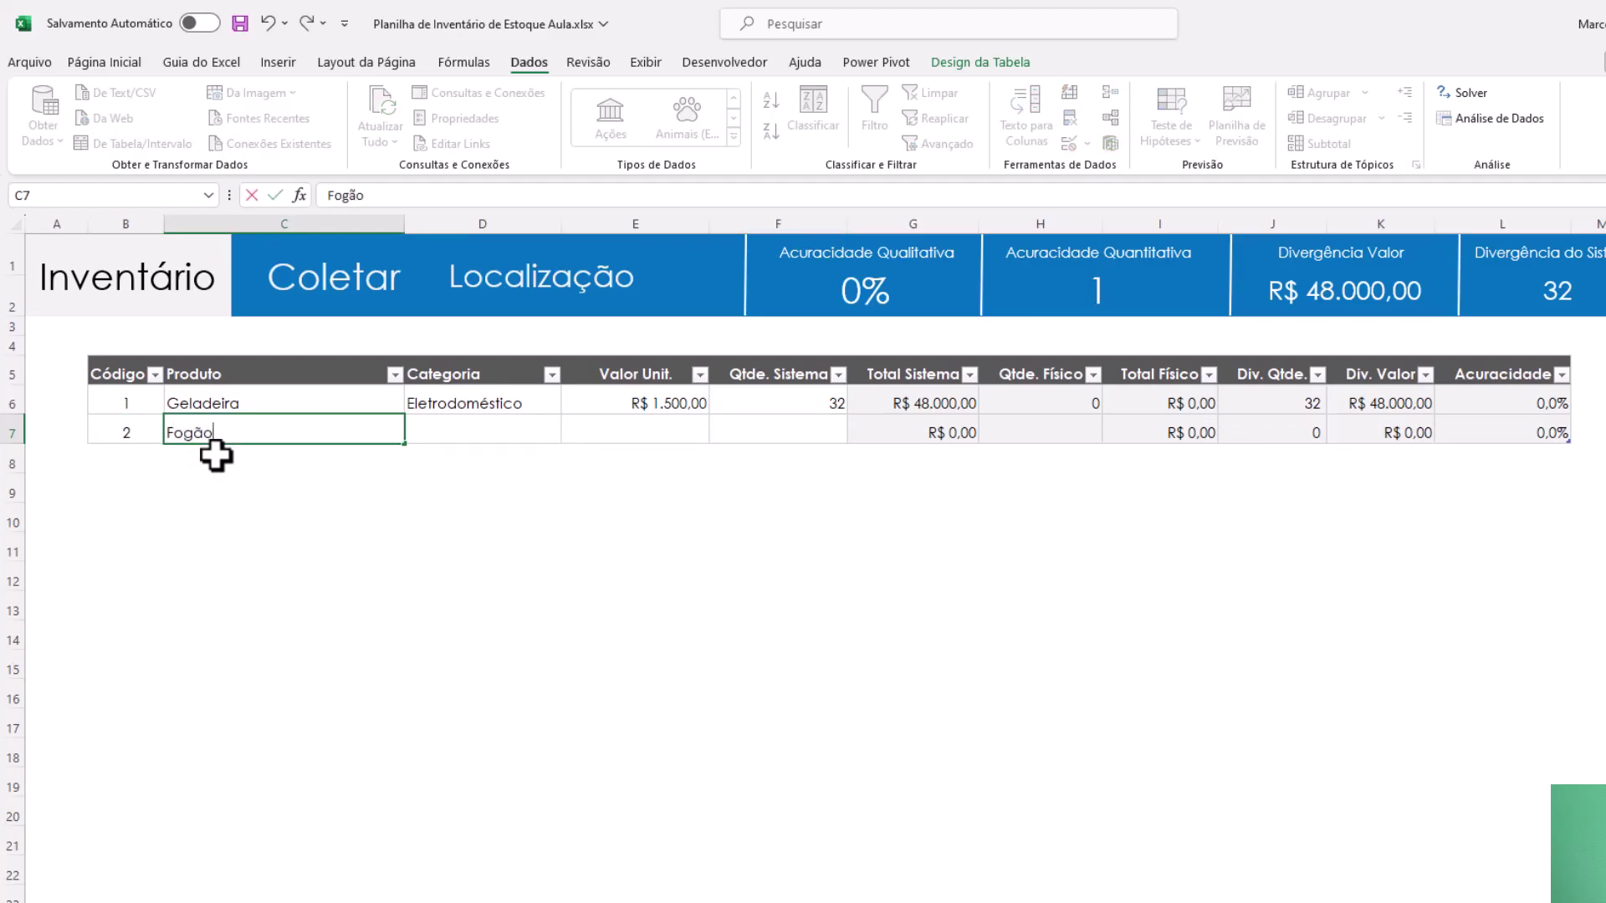
pyautogui.press('Tab')
pyautogui.write('E')
pyautogui.press('Tab')
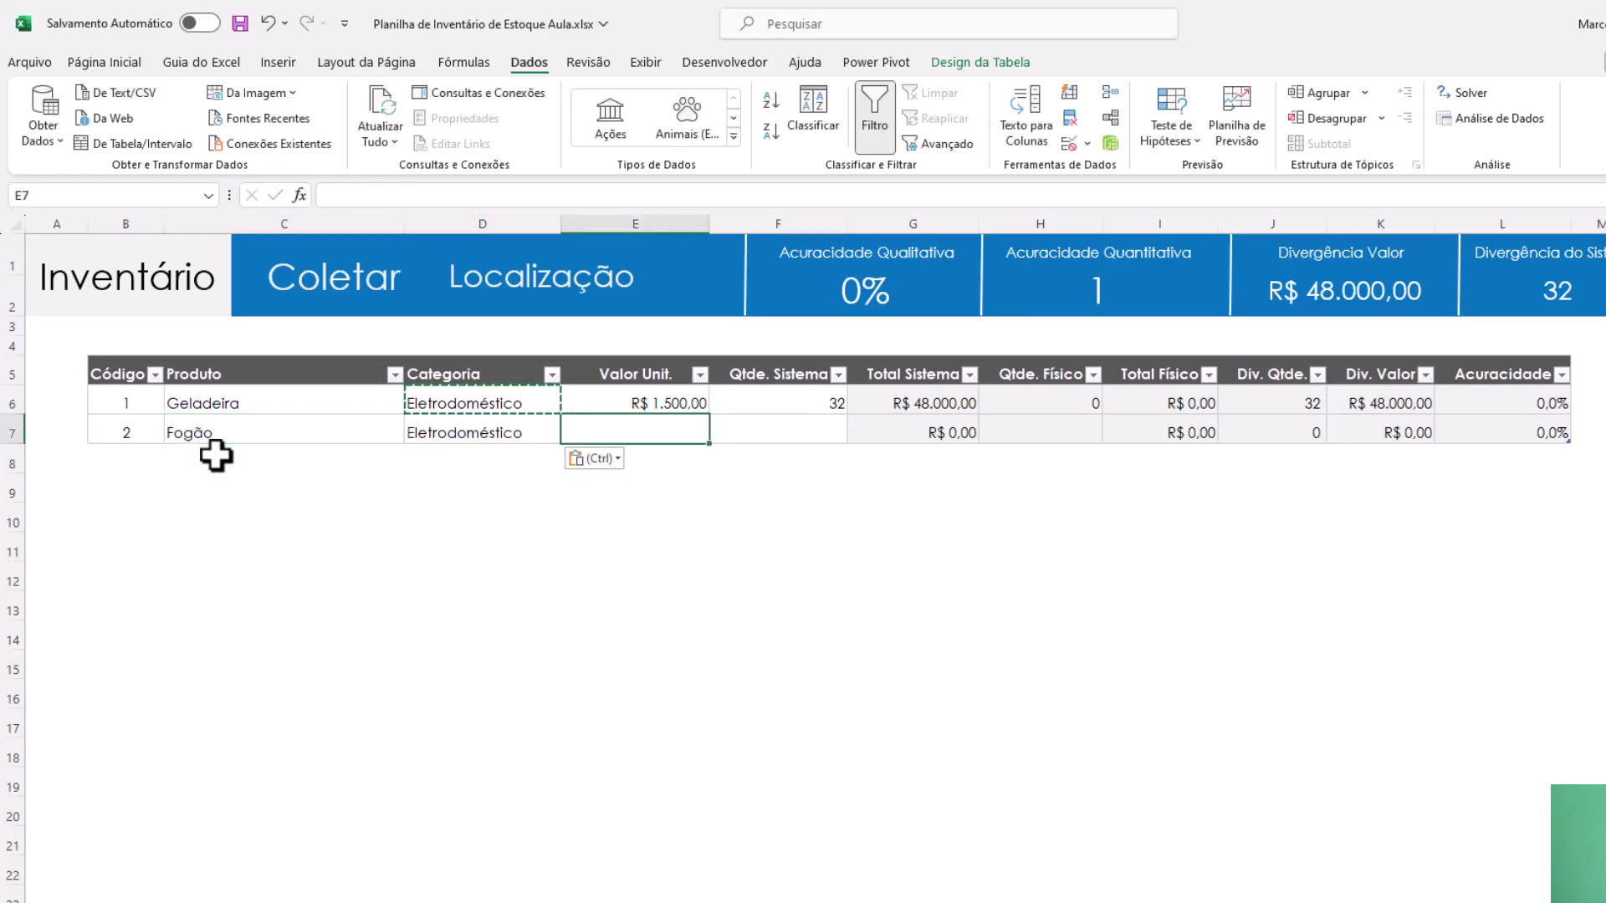
pyautogui.write('800')
pyautogui.press('Tab')
pyautogui.write('25')
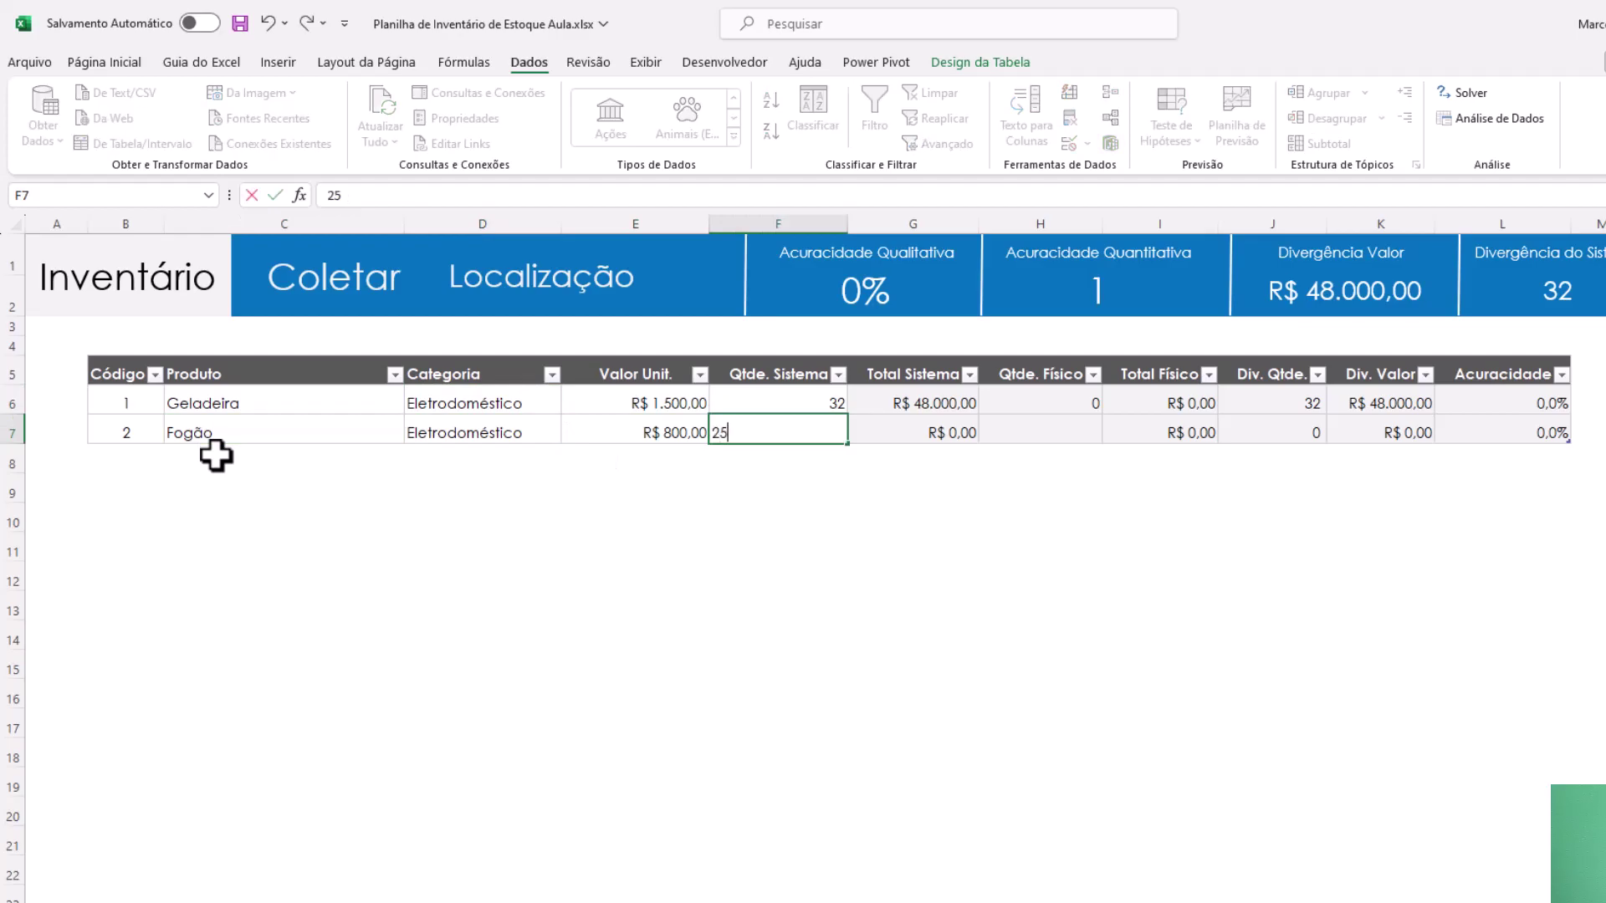
pyautogui.press('Return')
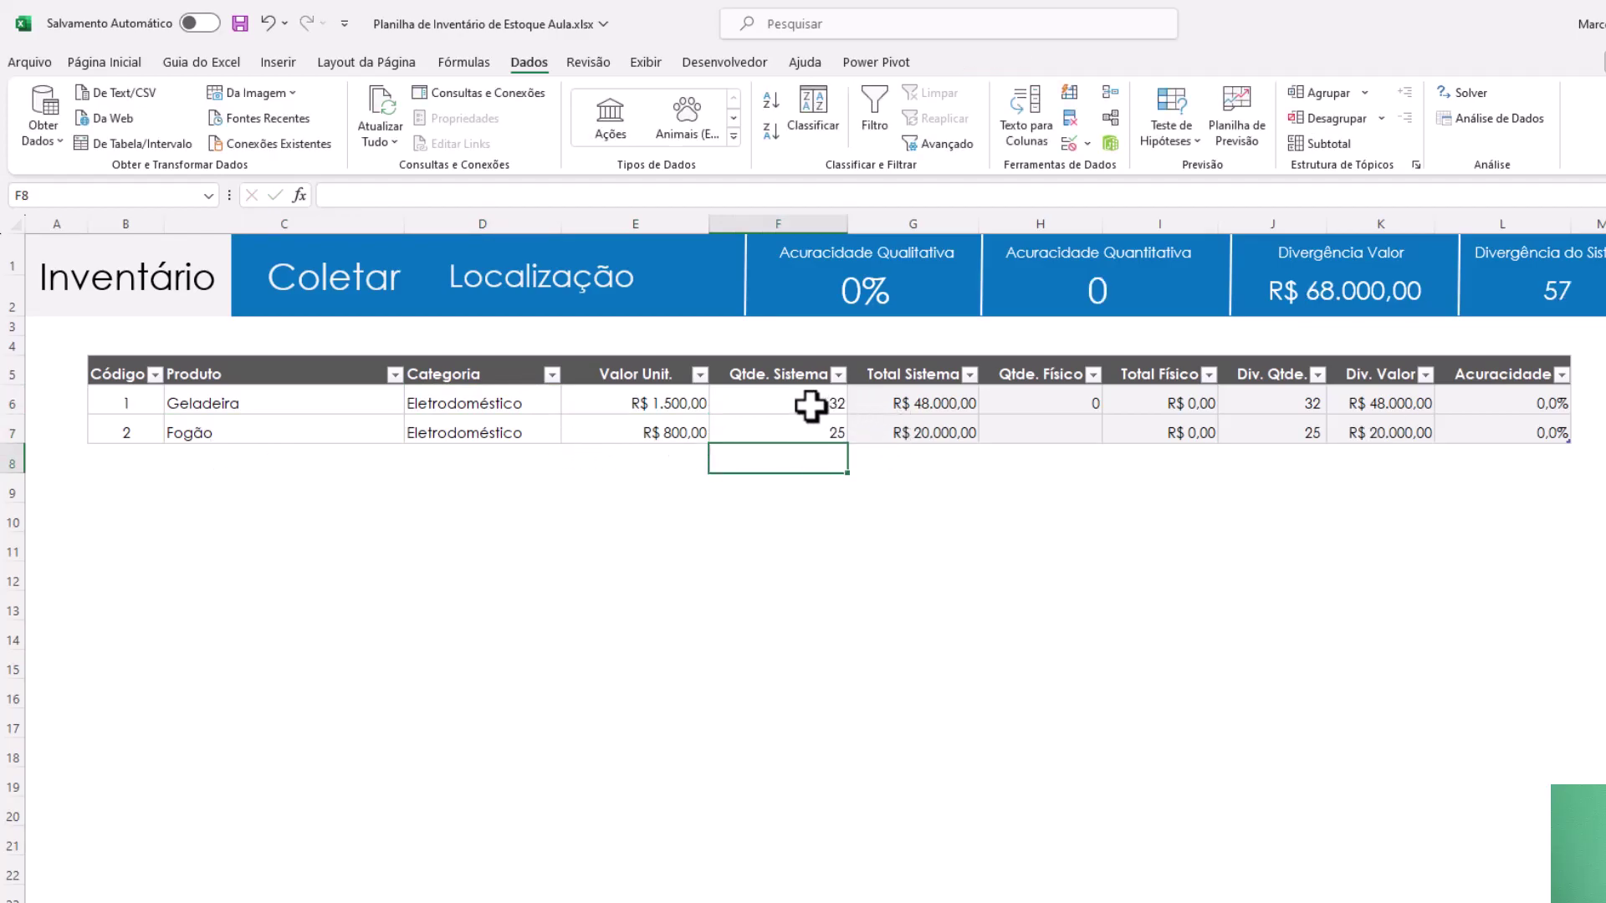
# - Check the Total Sistema formulas and fill the Qtde. Físico formula down into H7
pyautogui.click(794, 400)
pyautogui.moveTo(950, 405); pyautogui.dragTo(939, 433)
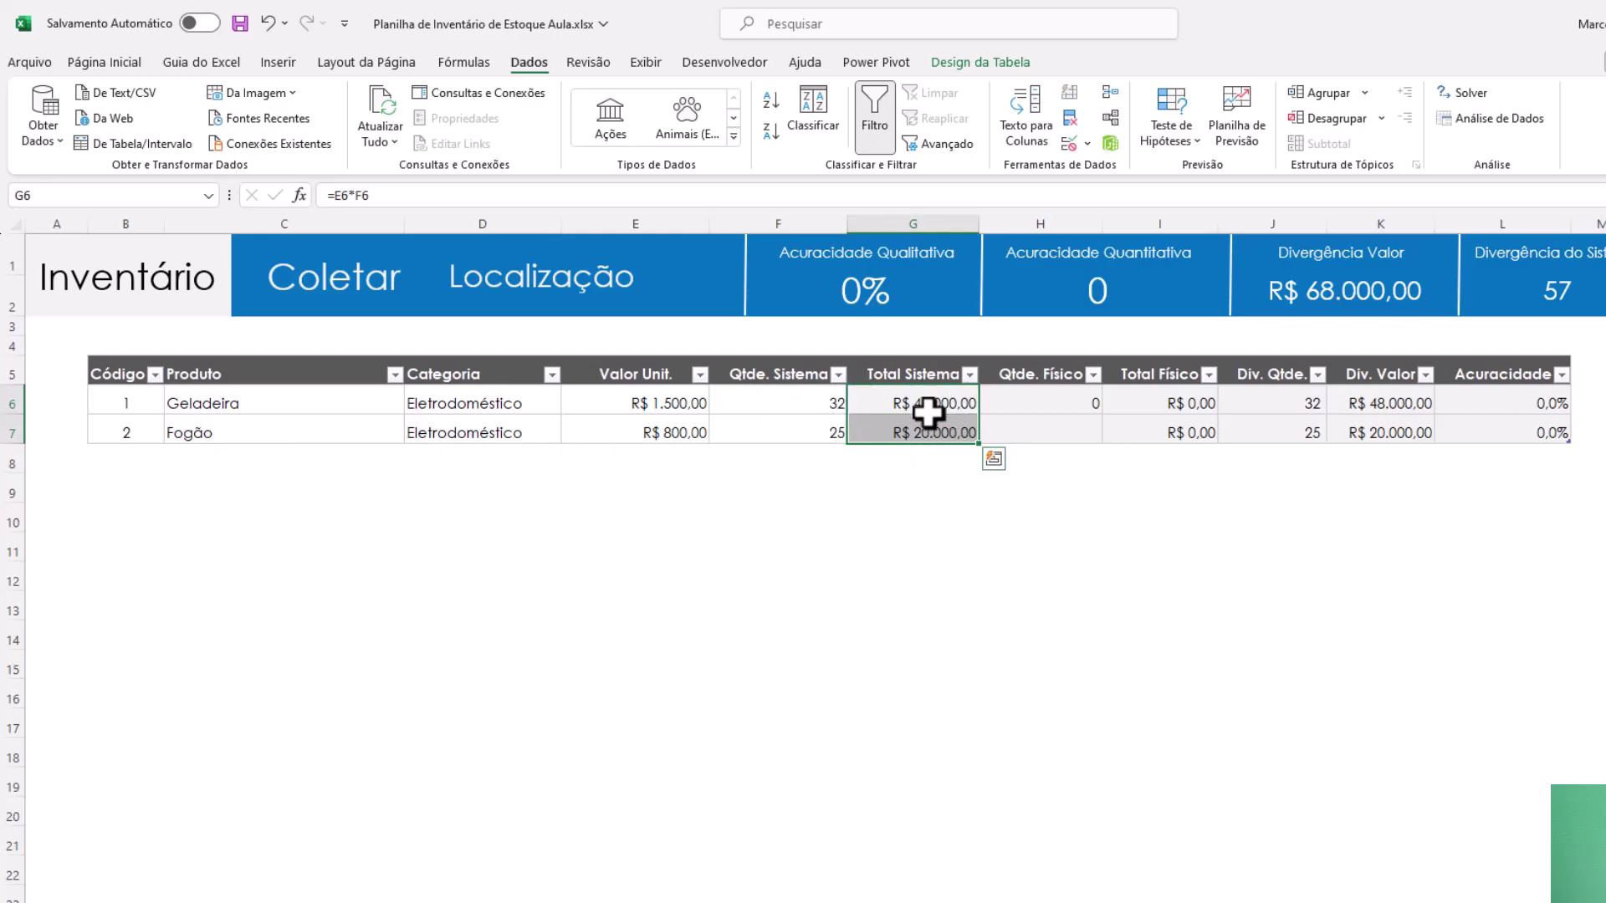
pyautogui.hotkey('ctrl', 'a')
pyautogui.hotkey('ctrl', 'a')
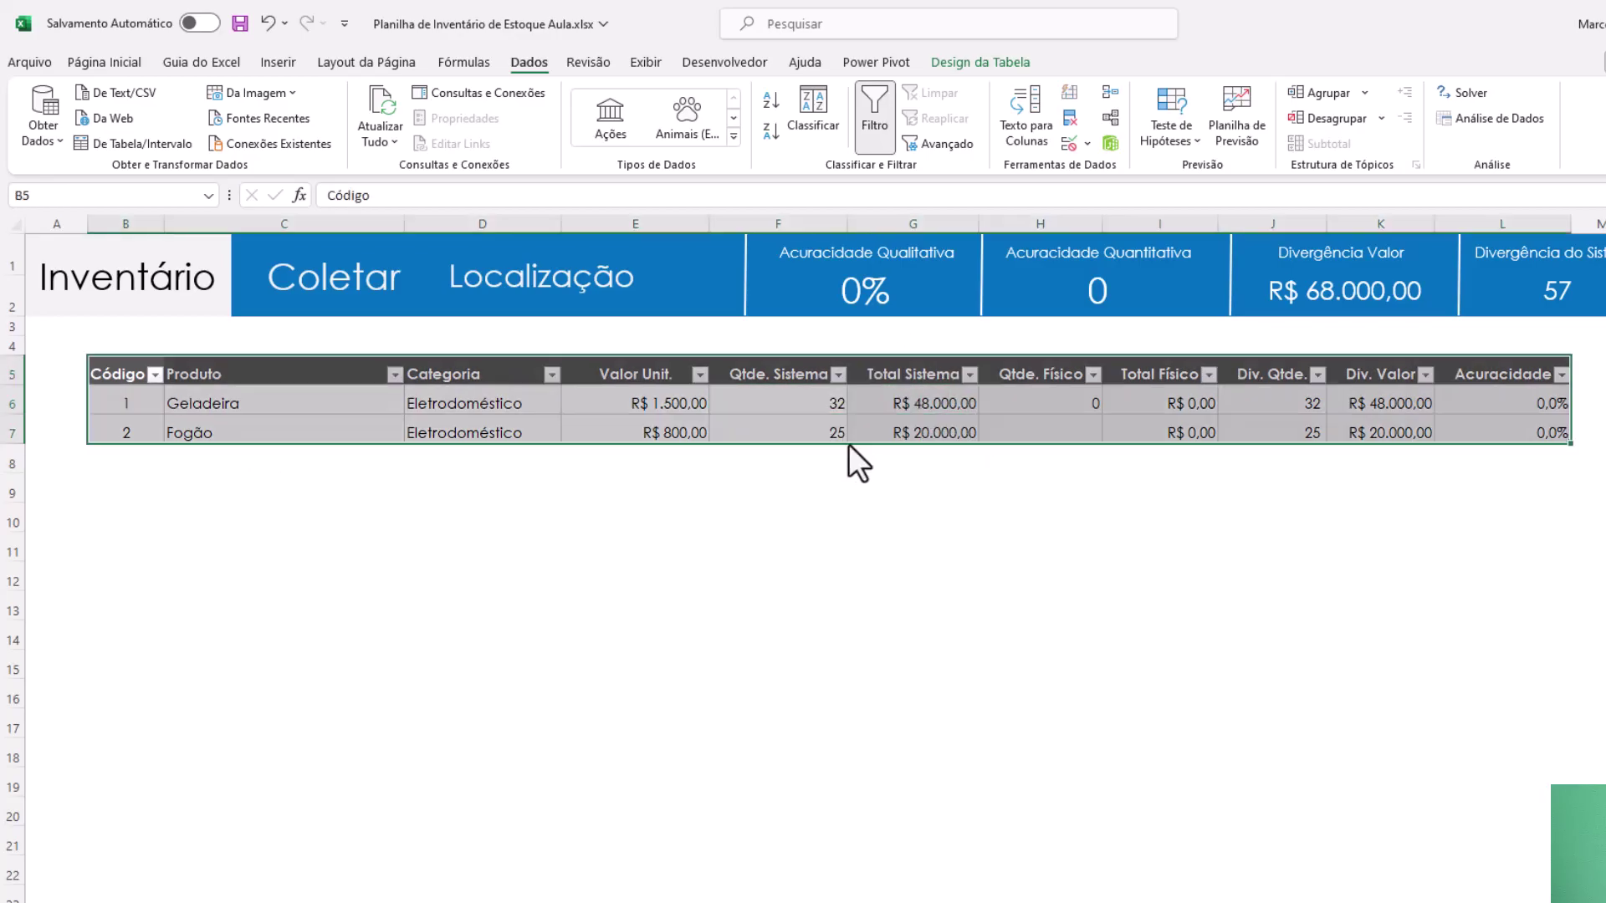
pyautogui.click(884, 434)
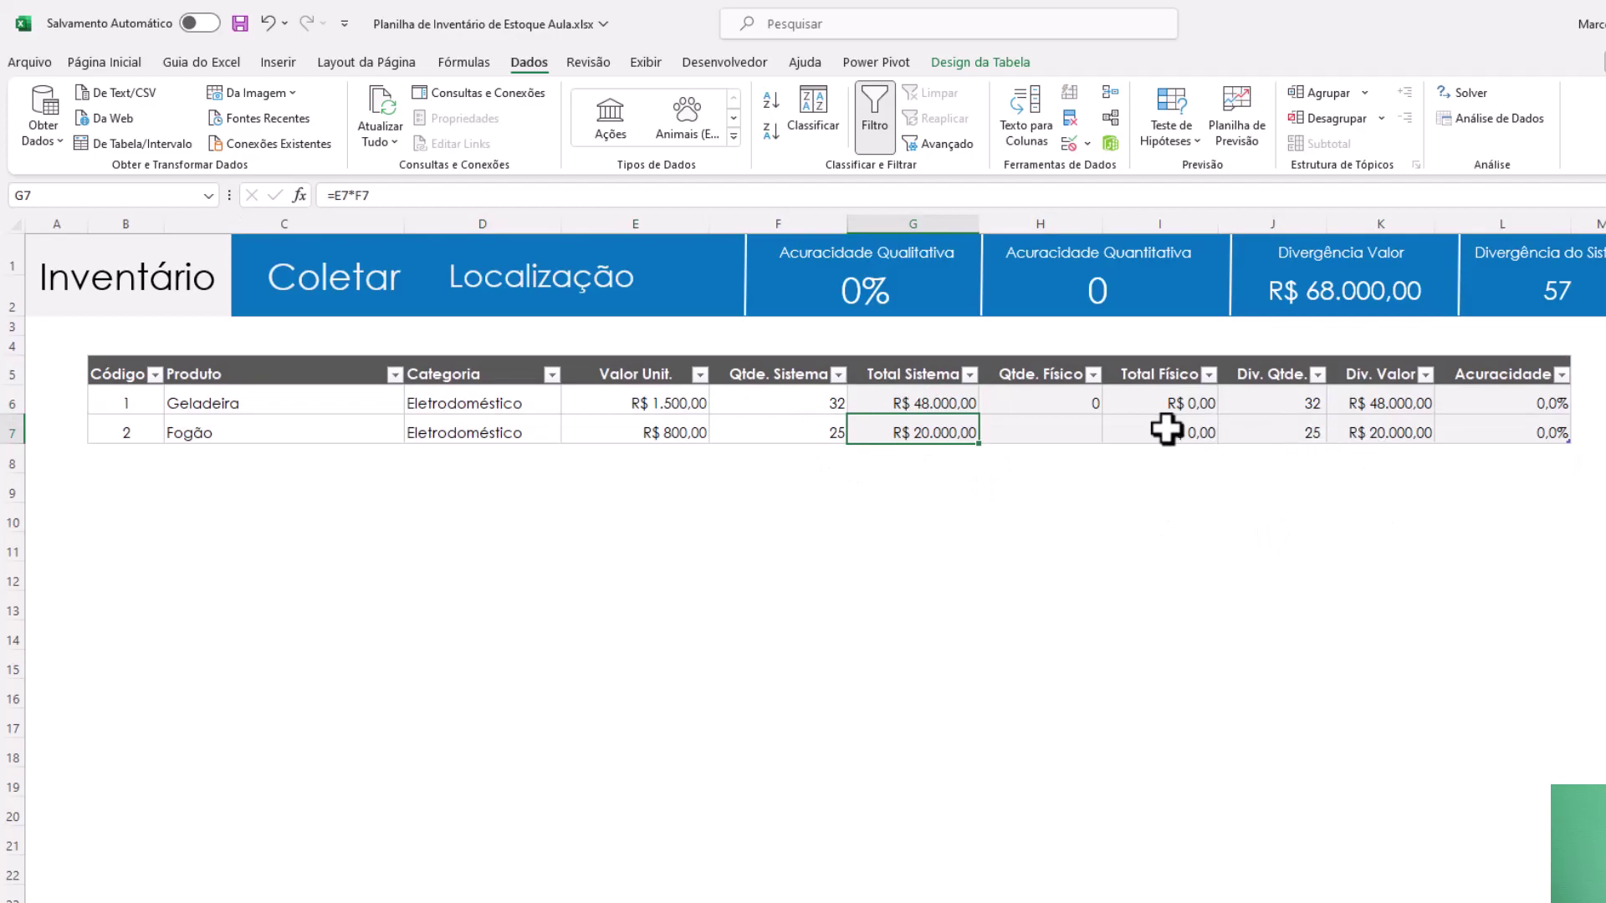
pyautogui.click(1085, 410)
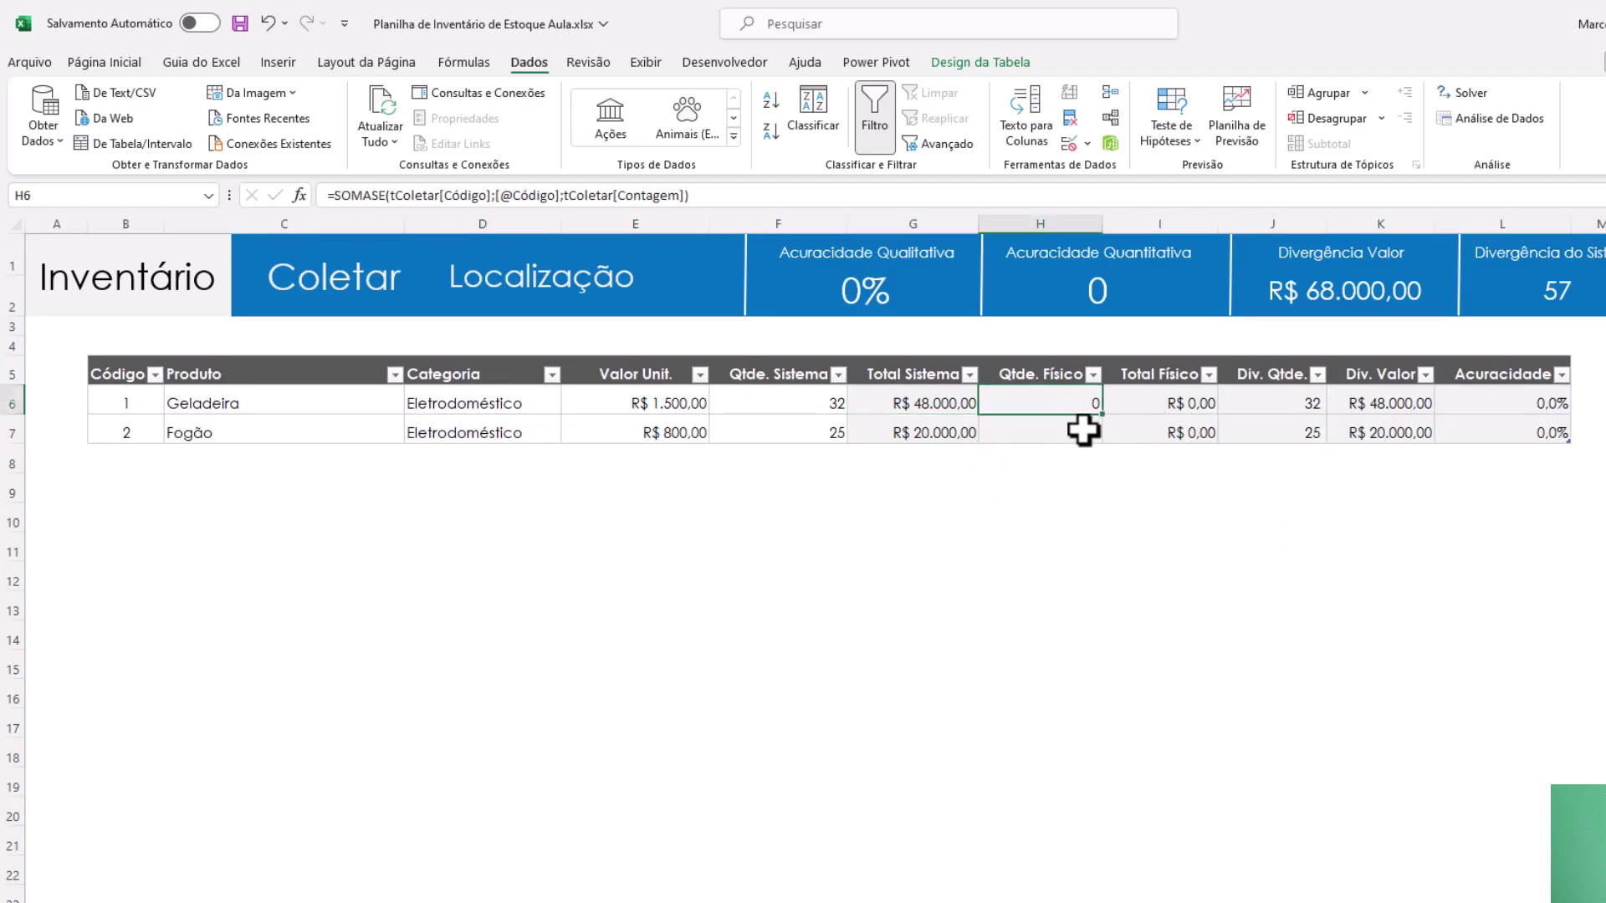
pyautogui.click(1083, 430)
pyautogui.hotkey('ctrl', 'd')
pyautogui.press('F2')
pyautogui.hotkey('ctrl', 'Return')
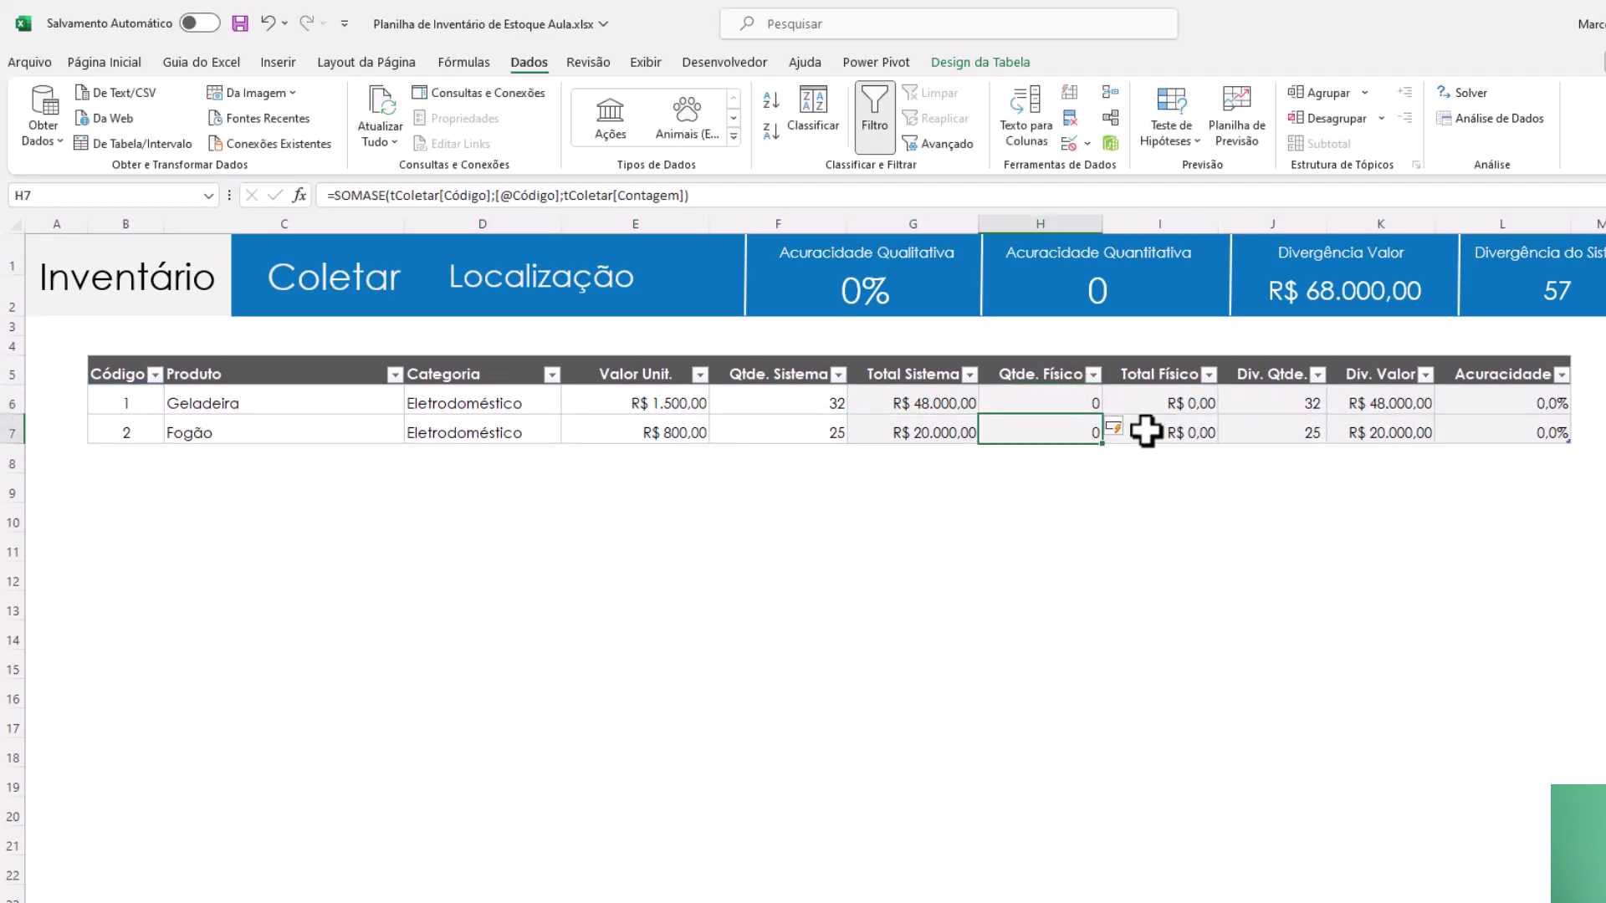
pyautogui.click(1215, 405)
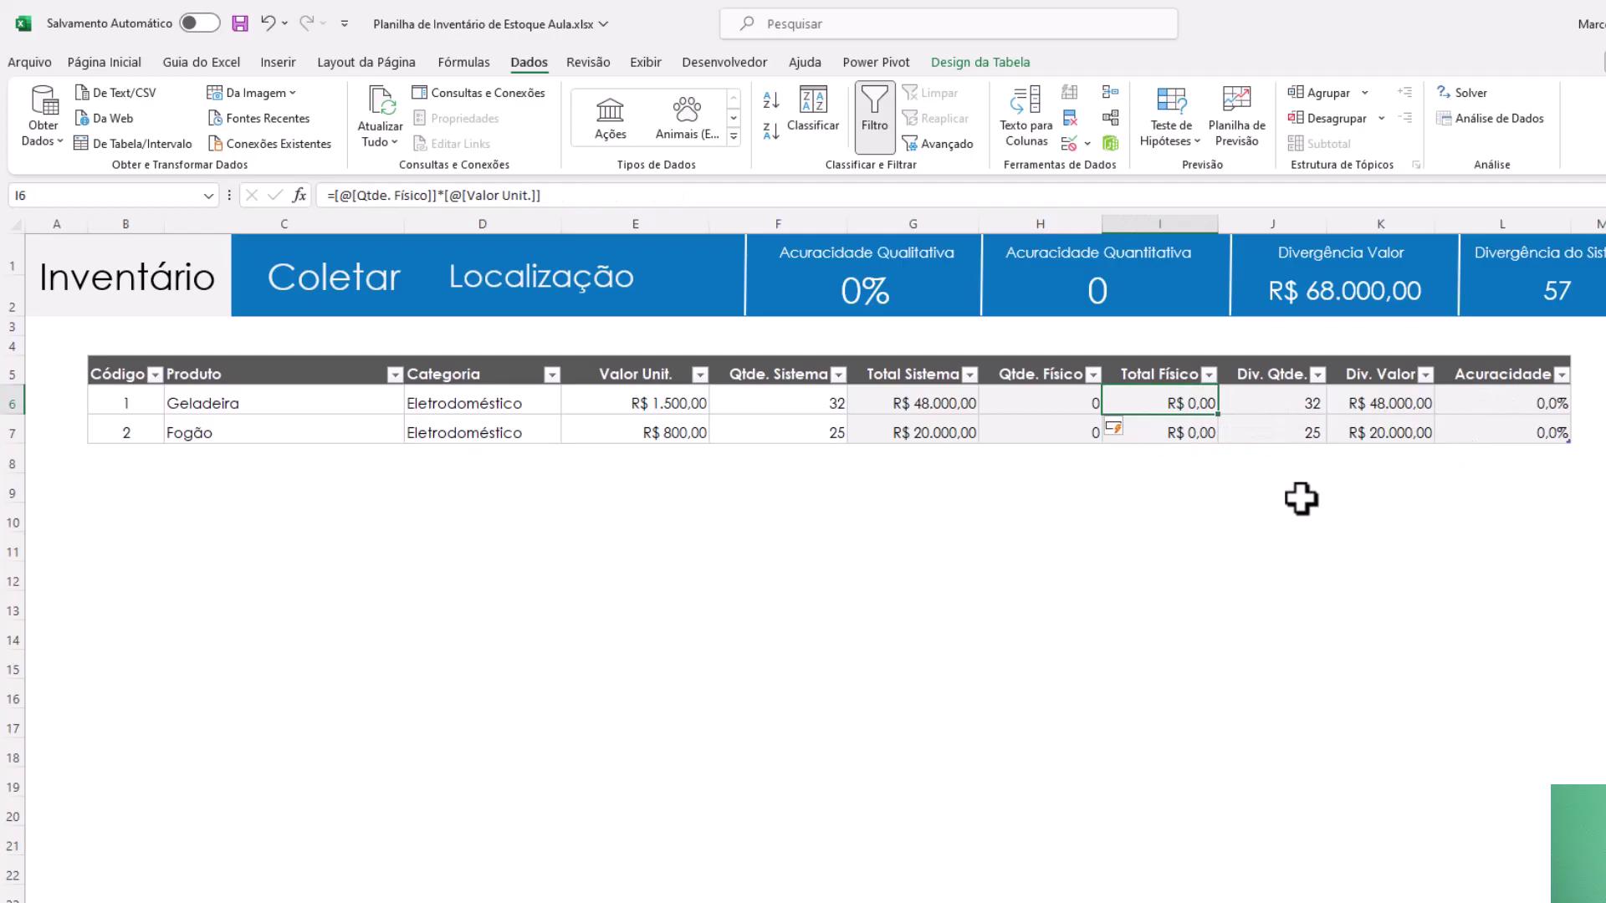
# - Add item 3 Forno de microondas, copying Eletrodoméstico from above, with value 500 and quantity 15
pyautogui.click(151, 458)
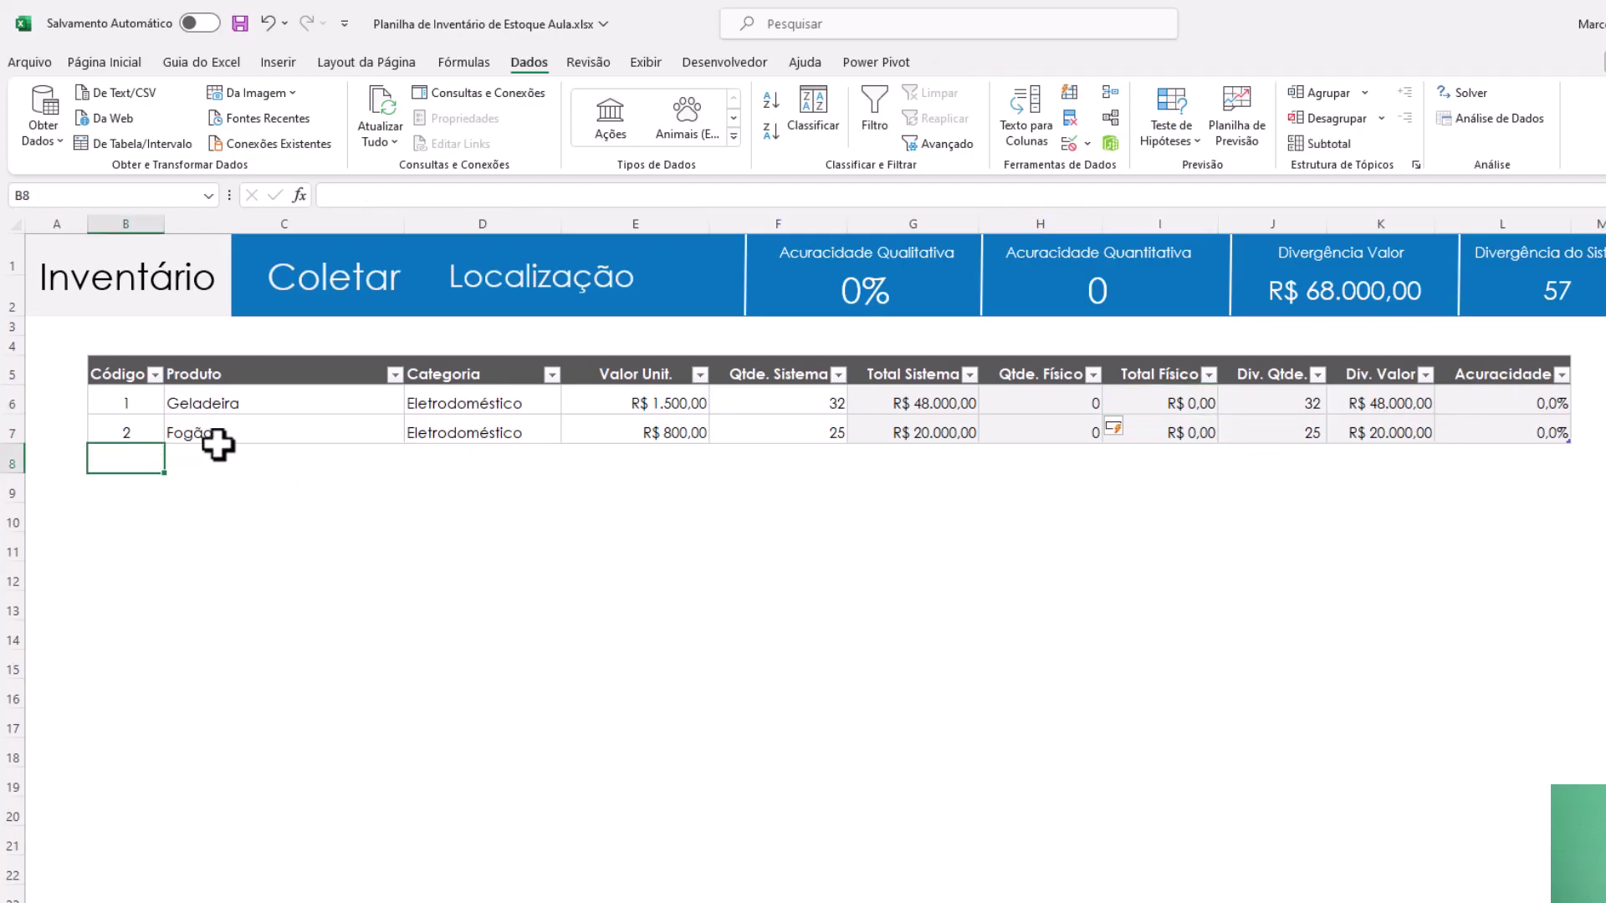
pyautogui.write('3')
pyautogui.press('Tab')
pyautogui.write('For')
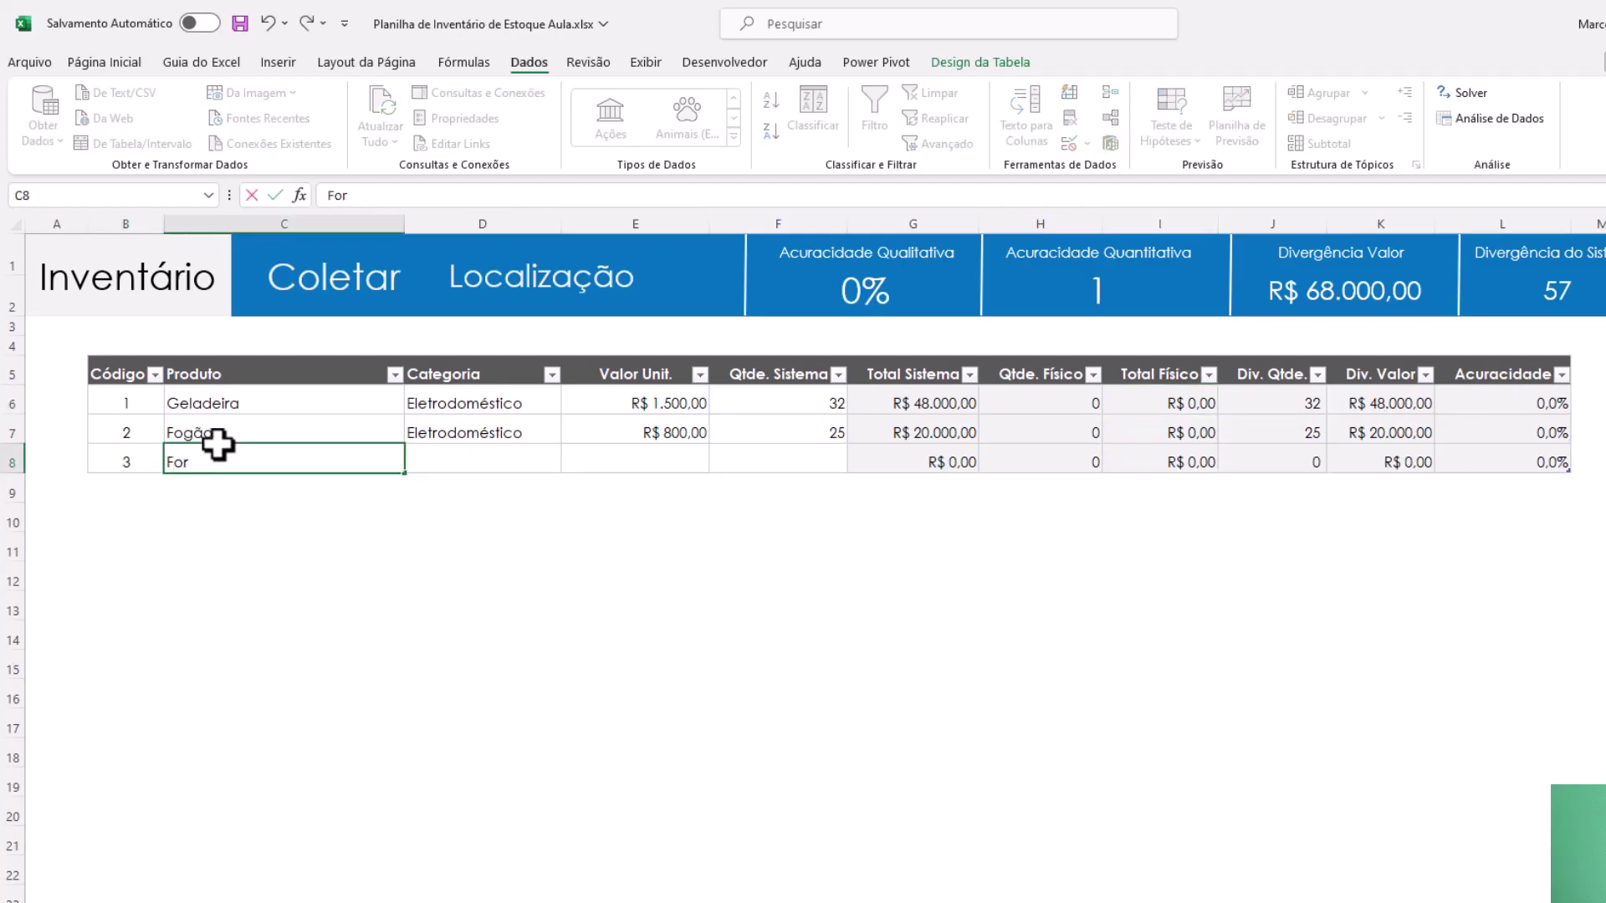
pyautogui.write('no de micro')
pyautogui.write('ondas')
pyautogui.press('Tab')
pyautogui.press('Up')
pyautogui.hotkey('ctrl', 'c')
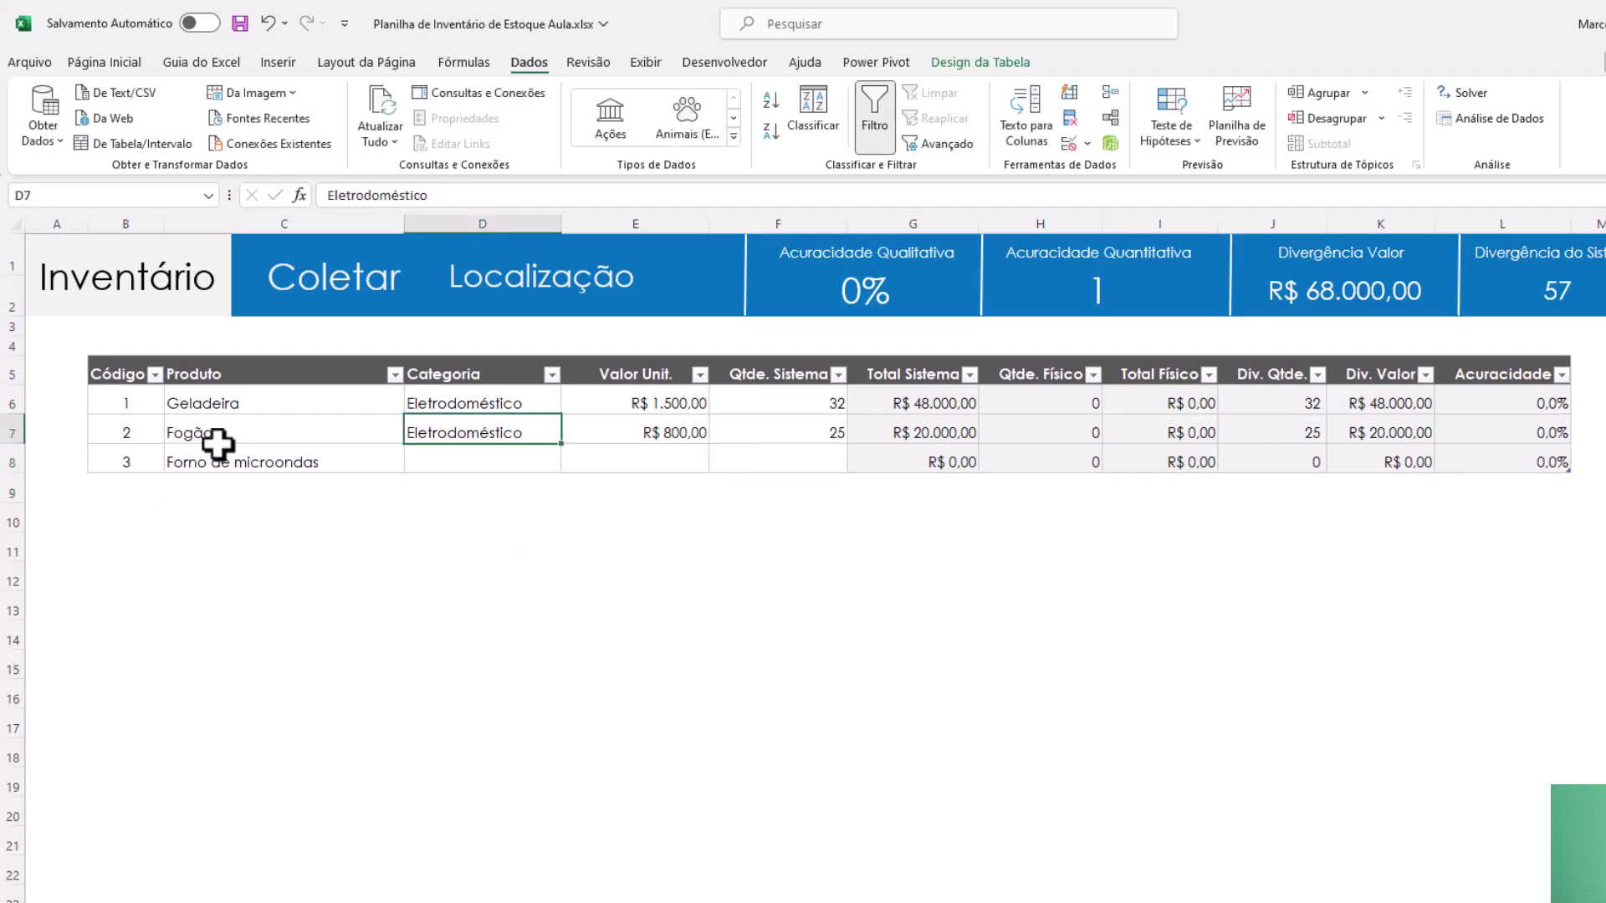
pyautogui.press('Down')
pyautogui.hotkey('ctrl', 'v')
pyautogui.press('Tab')
pyautogui.write('500')
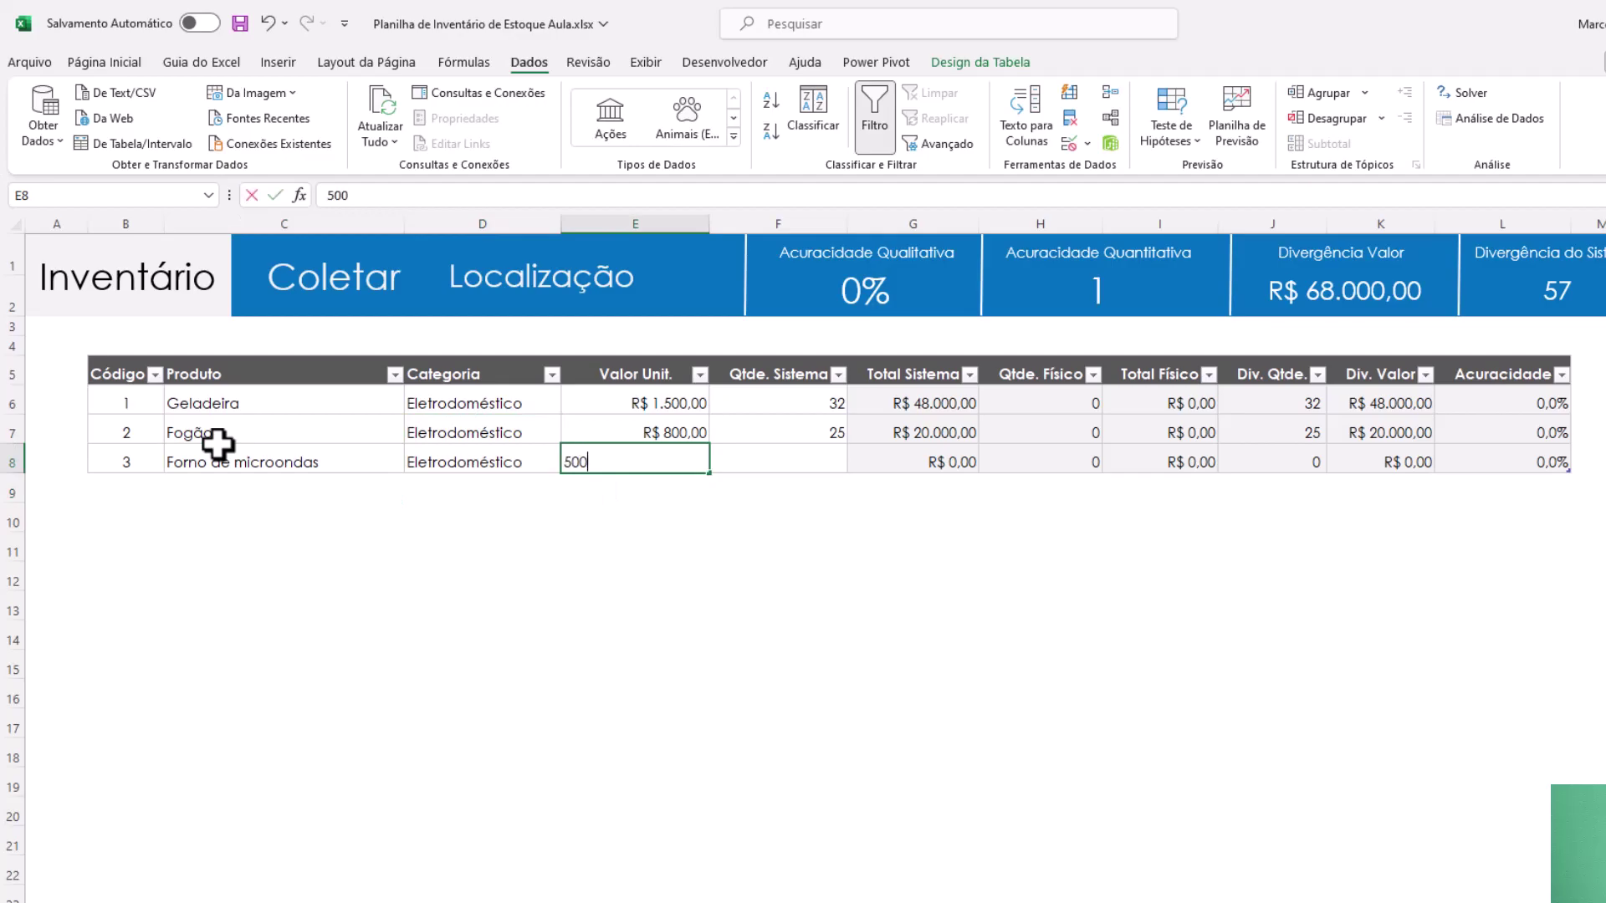
pyautogui.press('Tab')
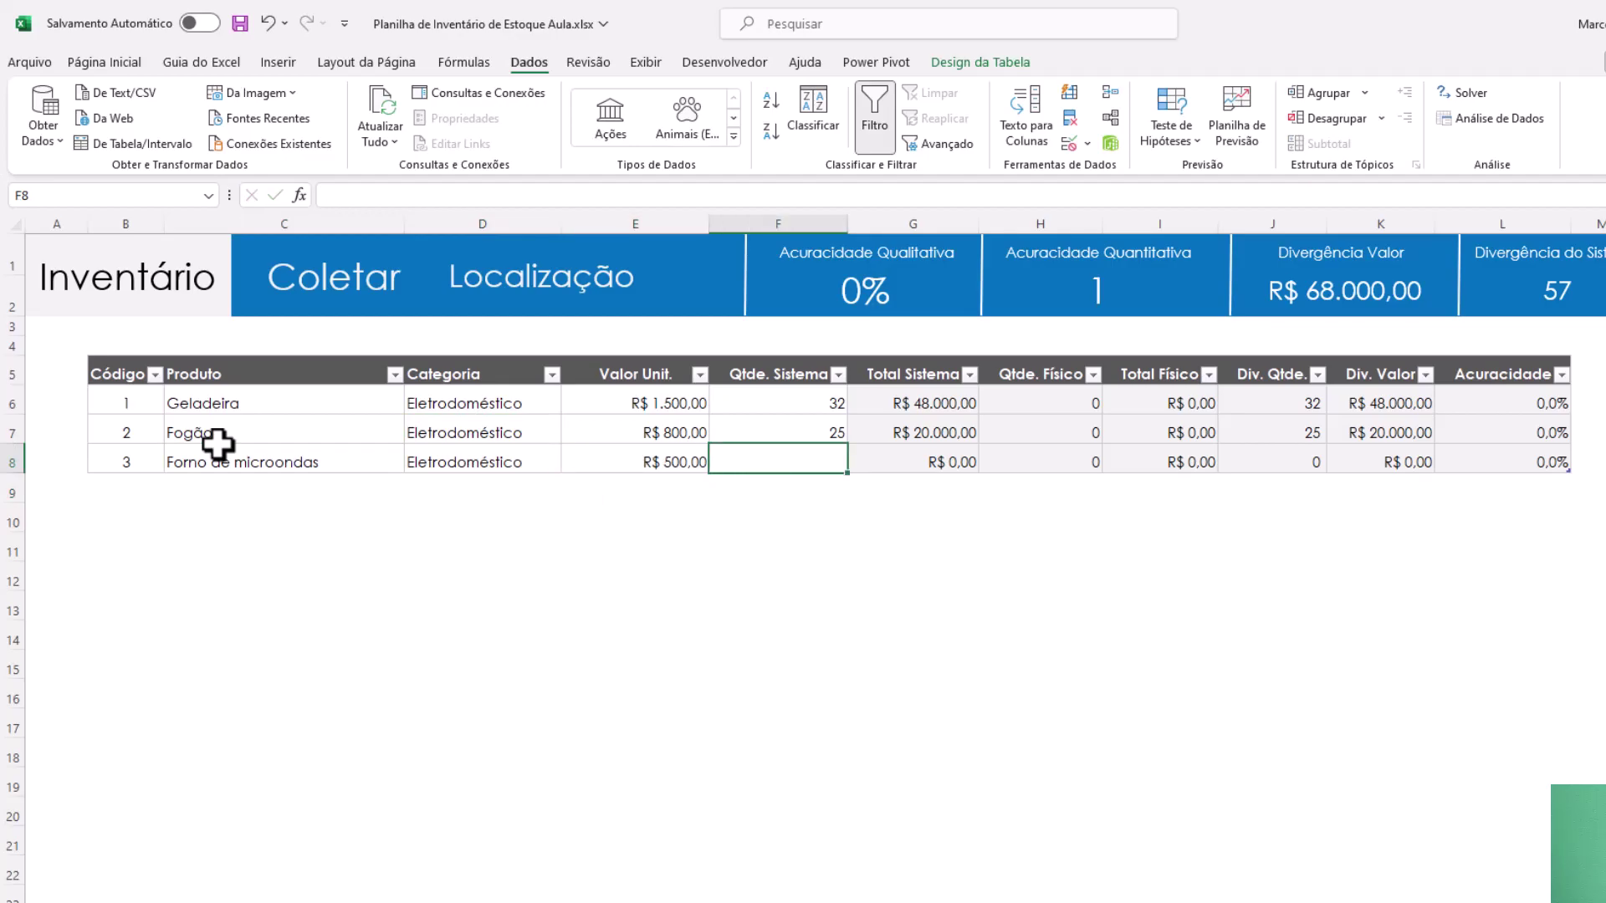
pyautogui.write('15')
pyautogui.press('Return')
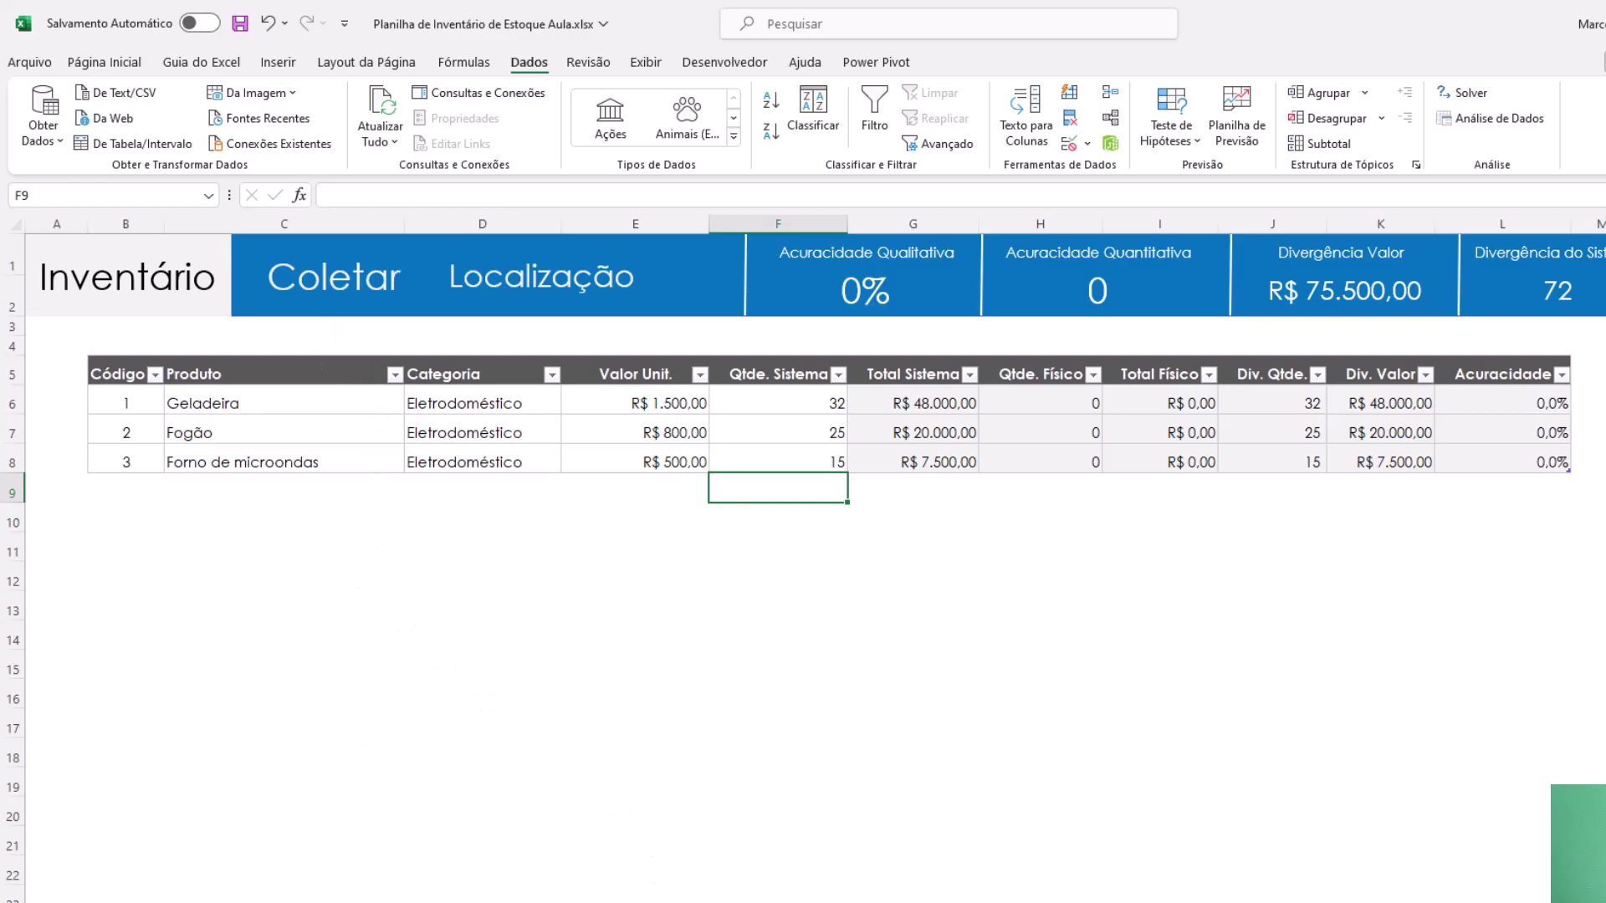
# - On the Coletar sheet, enter product code 1 so Geladeira fills in
pyautogui.click(295, 306)
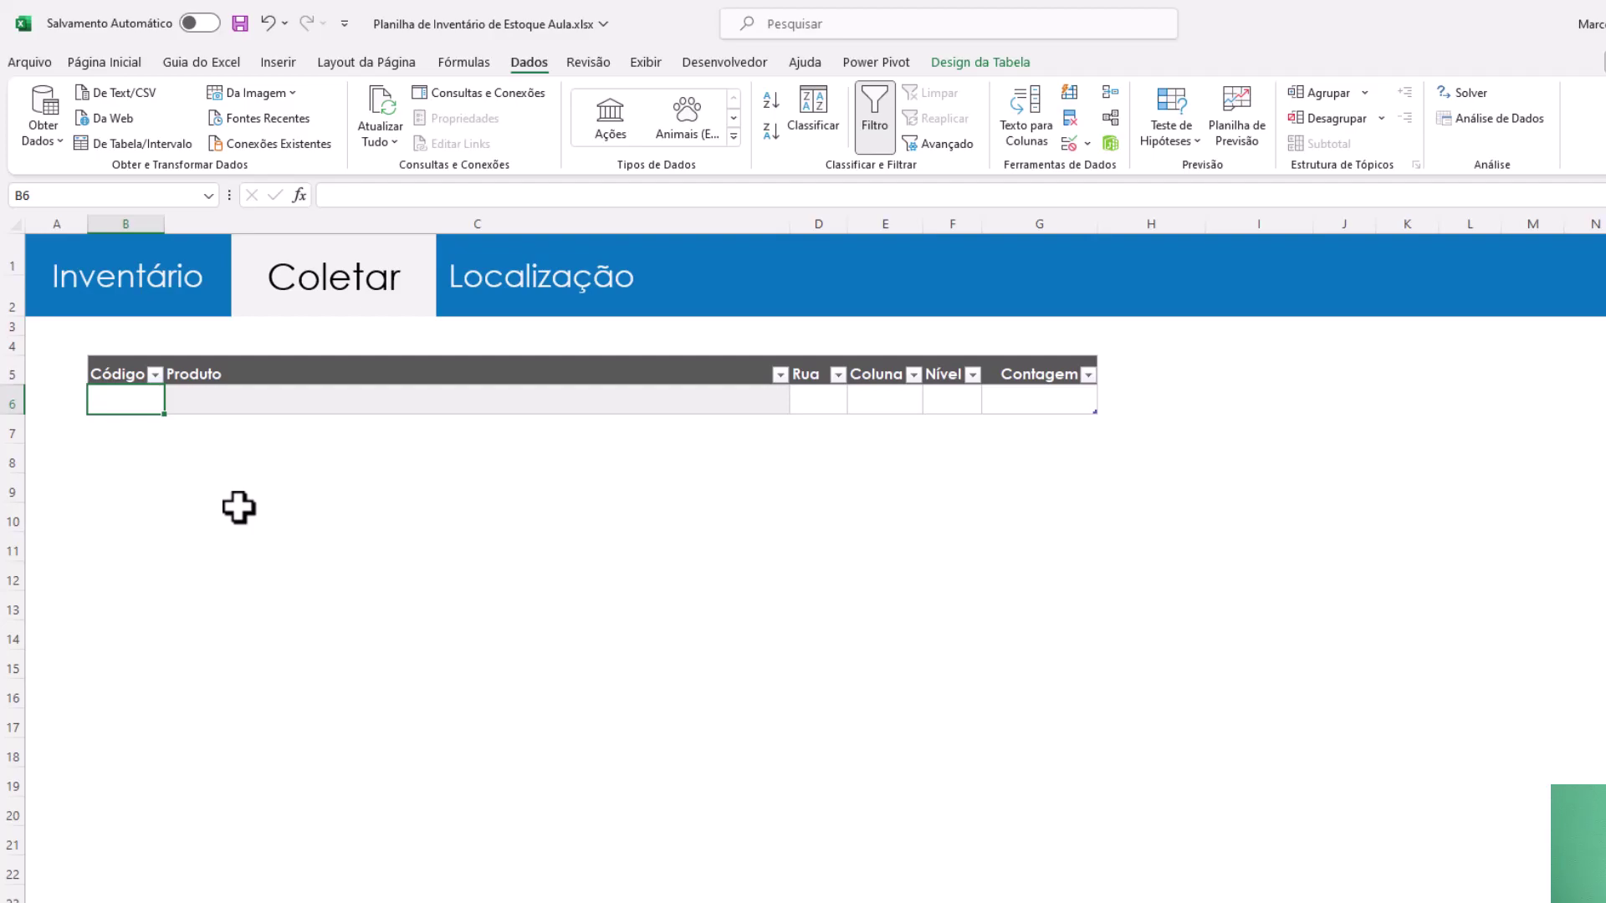
pyautogui.write('1')
pyautogui.press('Return')
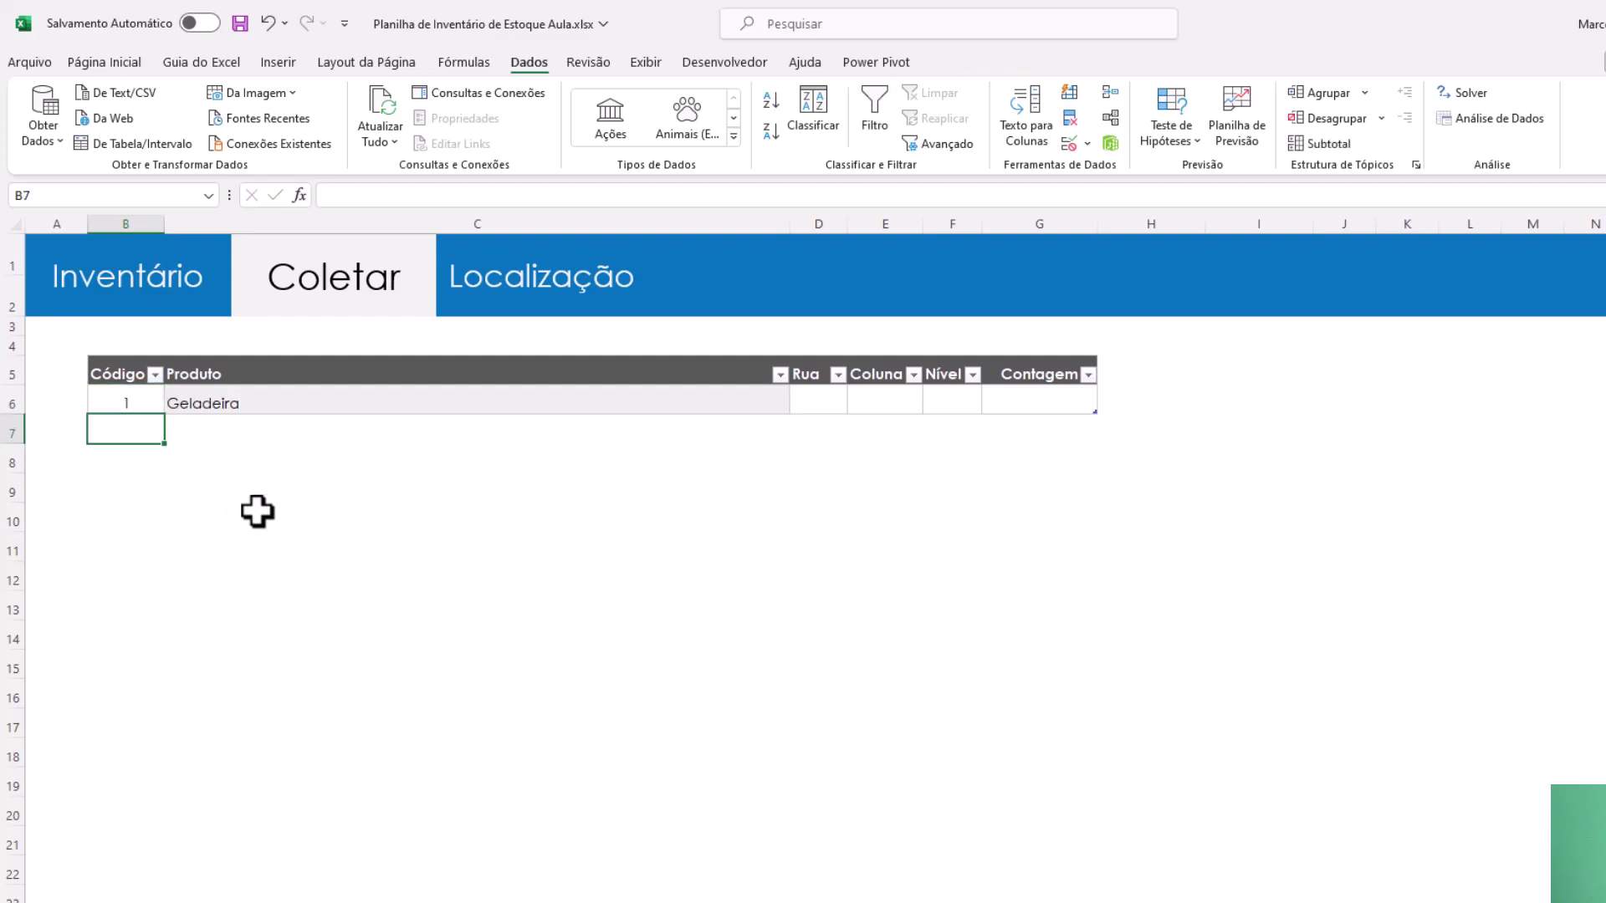
pyautogui.click(819, 401)
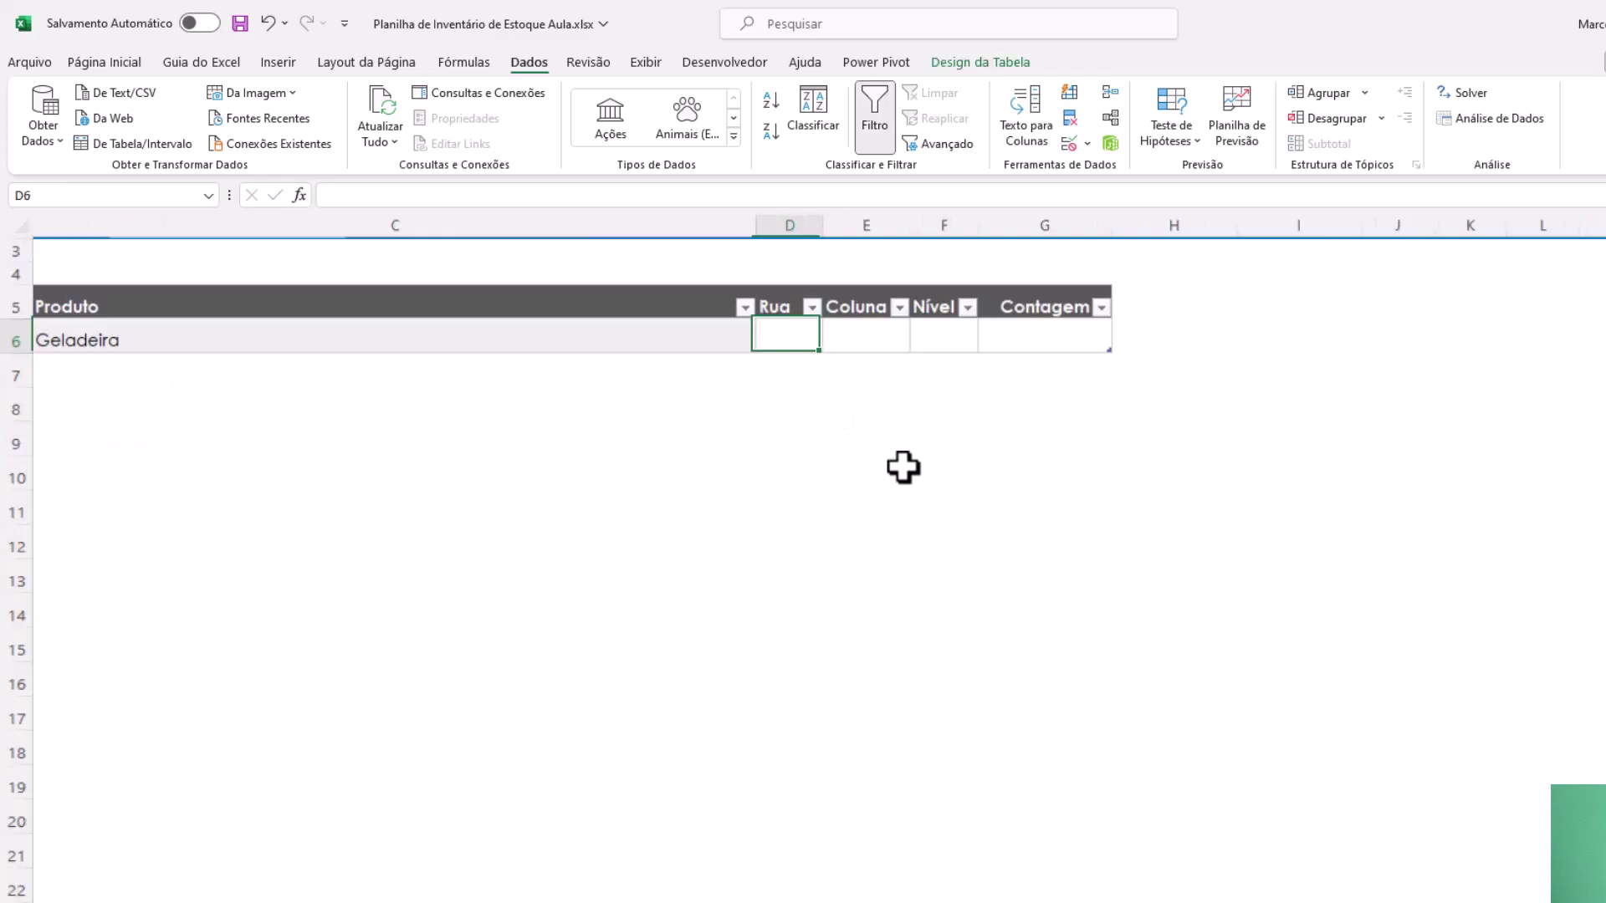
pyautogui.keyDown('ctrl'); pyautogui.scroll(4, 904, 466); pyautogui.keyUp('ctrl')
pyautogui.hotkey('ctrl', 'Home')
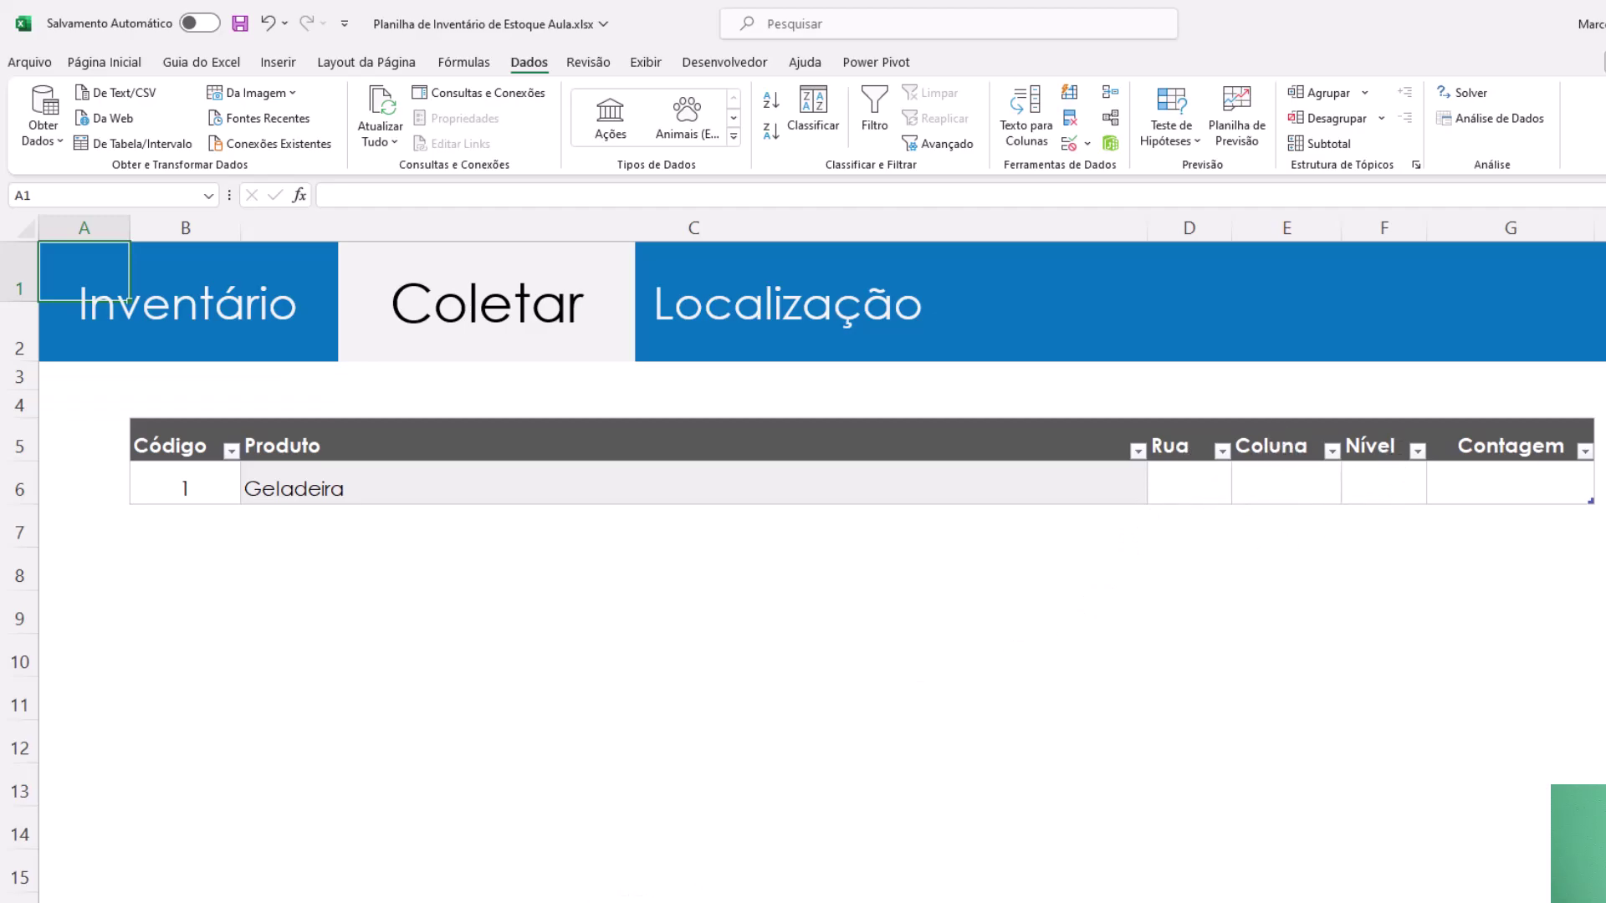
# - Flip through the Armazém and Localização sheets, then return to Coletar
pyautogui.hotkey('ctrl', 'pagedown')
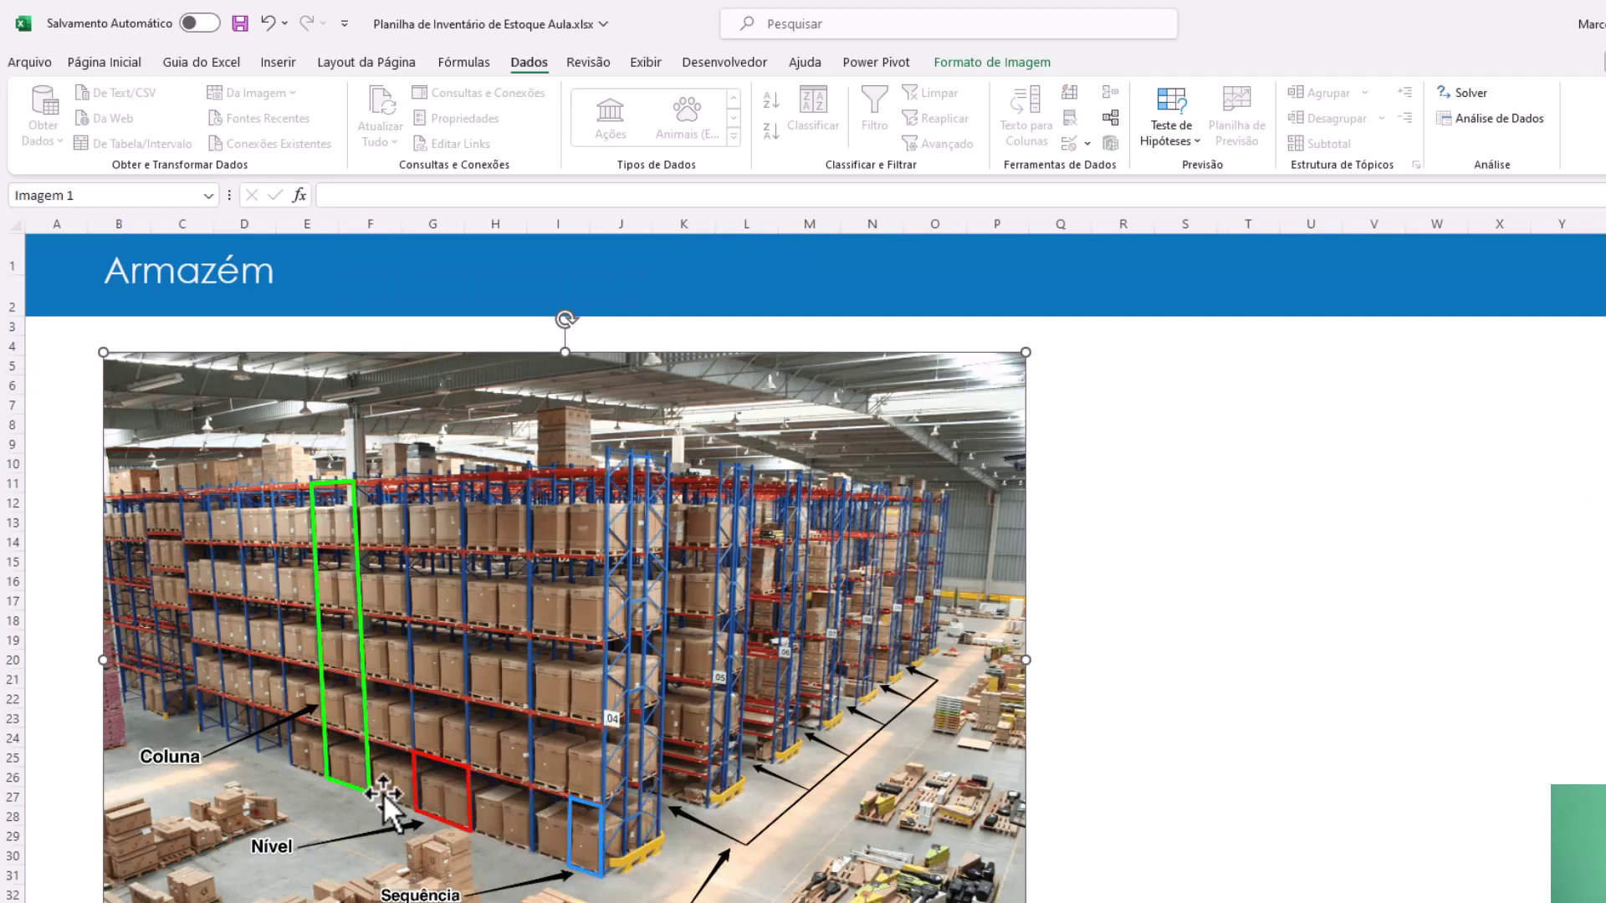
pyautogui.hotkey('ctrl', 'pagedown')
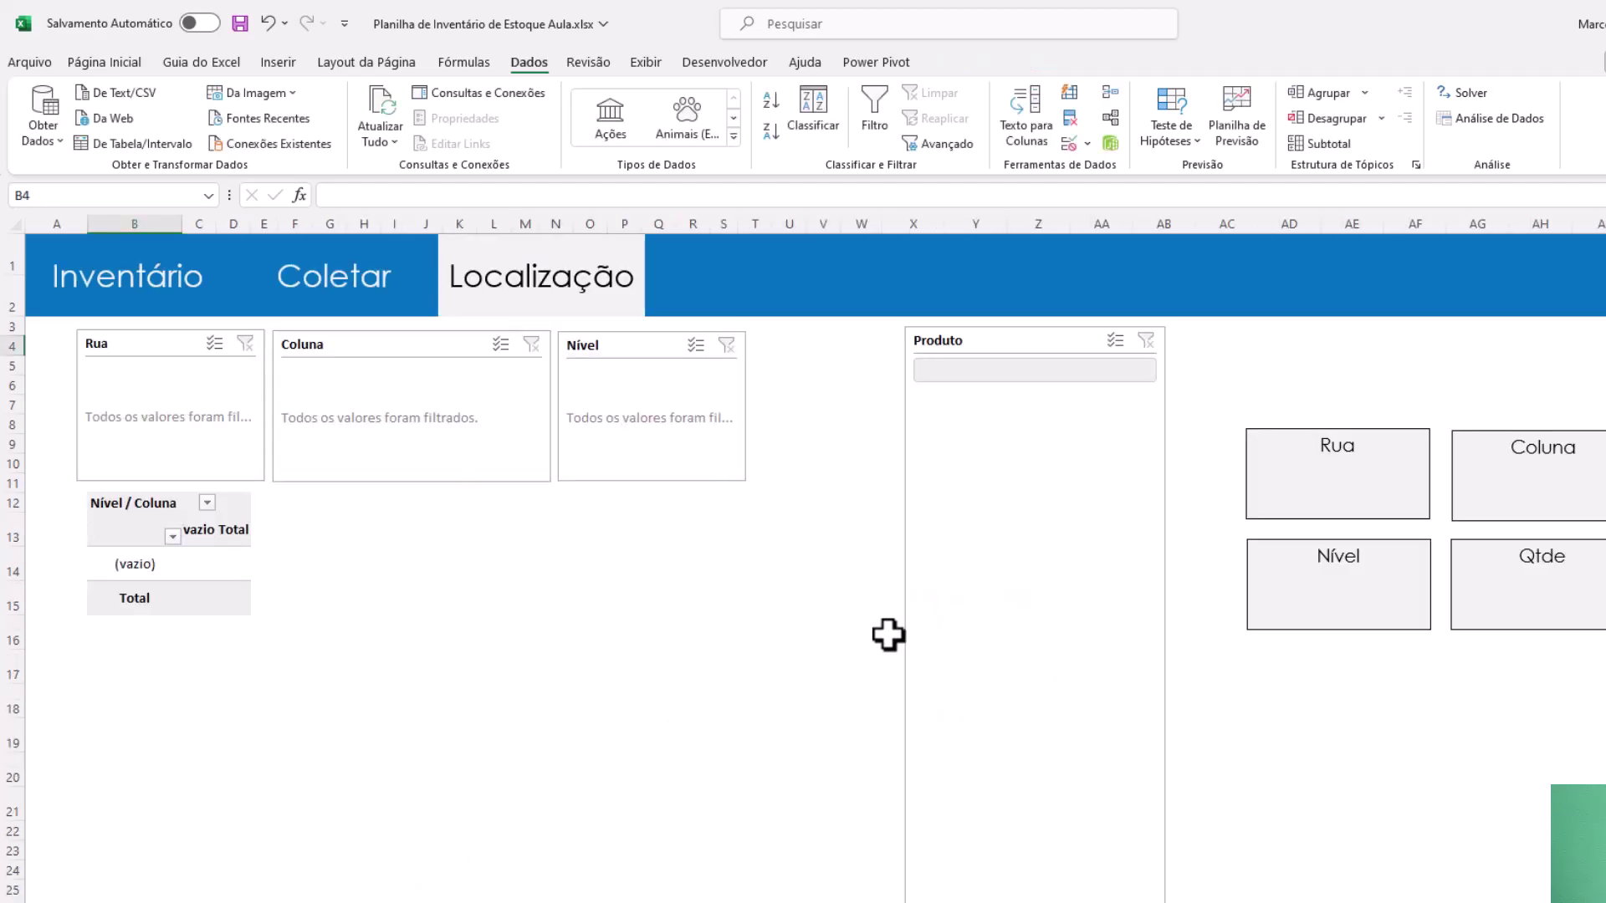
pyautogui.click(351, 303)
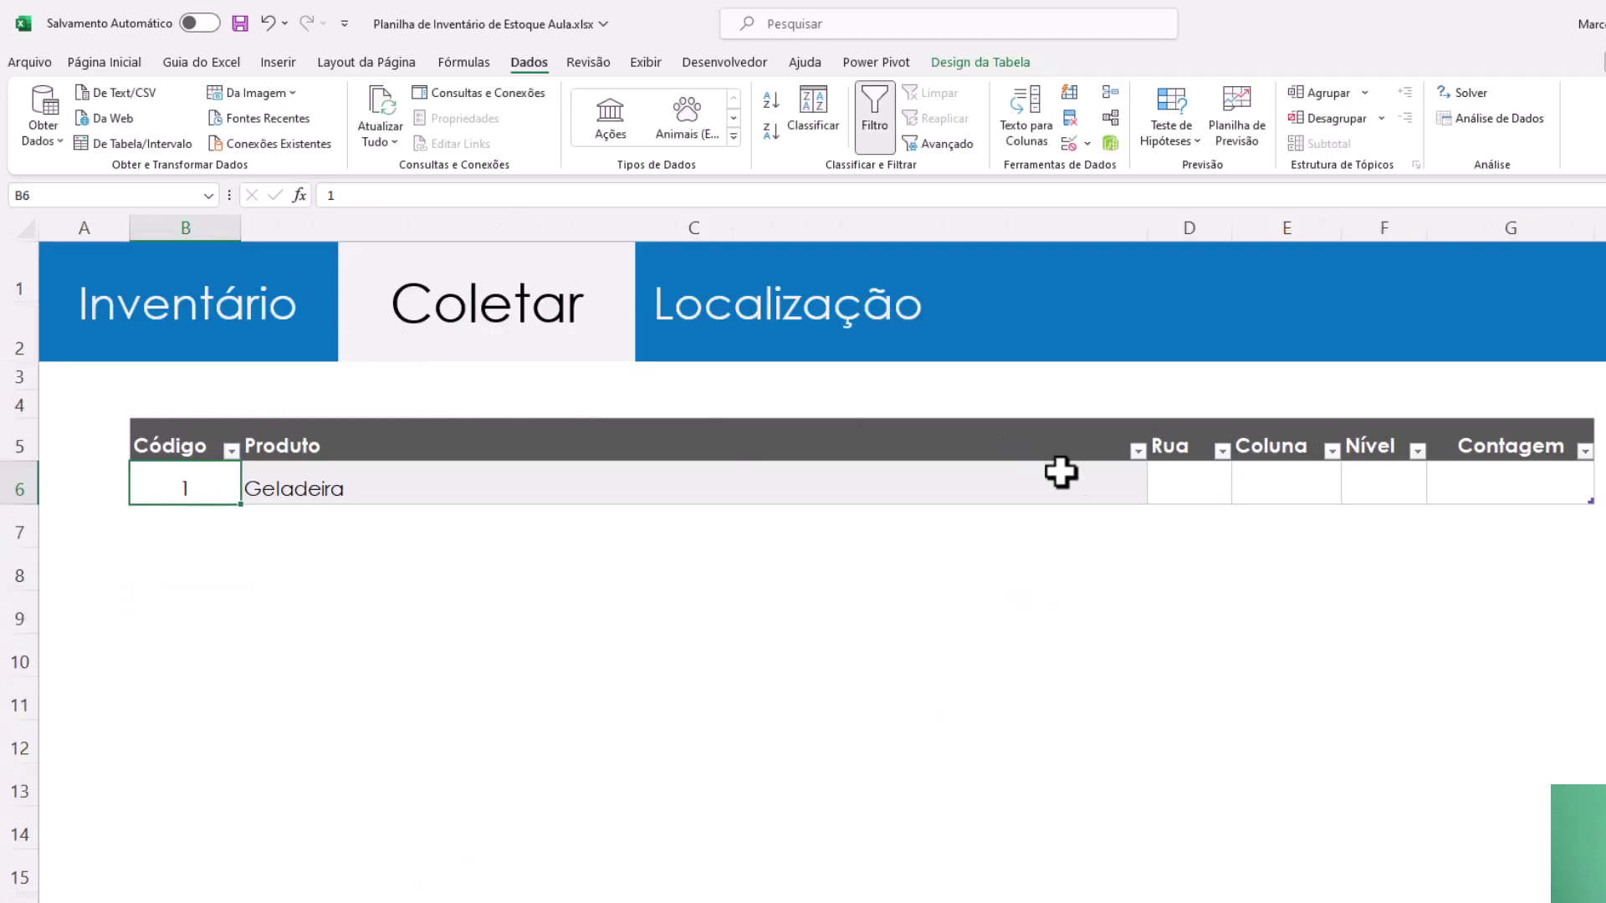
# - Enter Rua 6, Coluna 12 and Nível 2 for Geladeira
pyautogui.click(1224, 489)
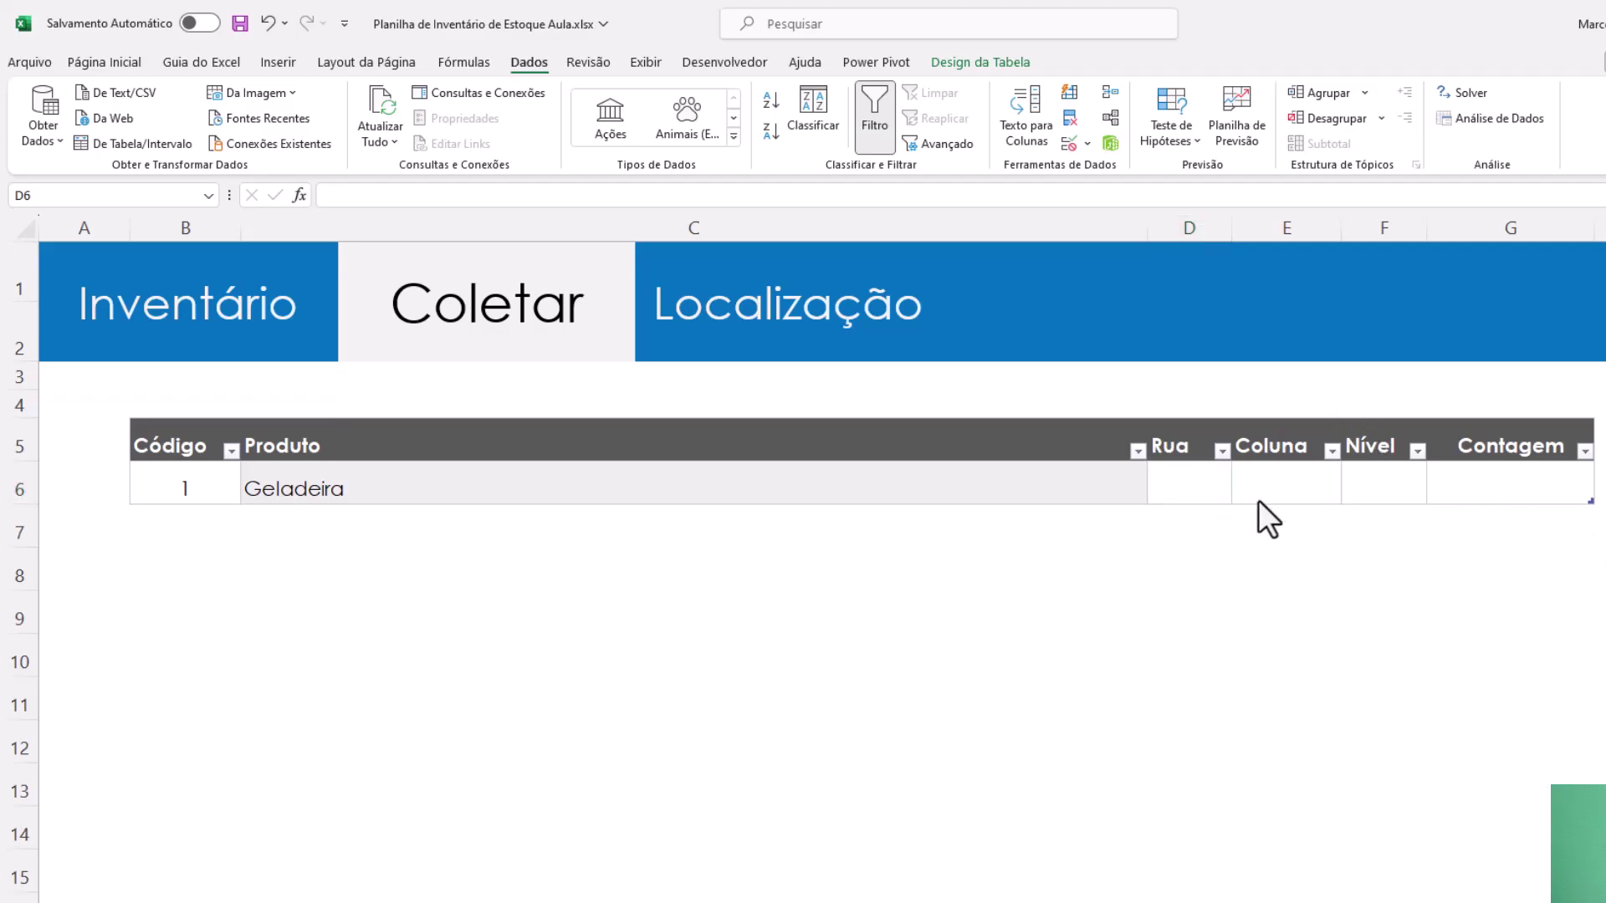
pyautogui.click(1231, 499)
pyautogui.write('6')
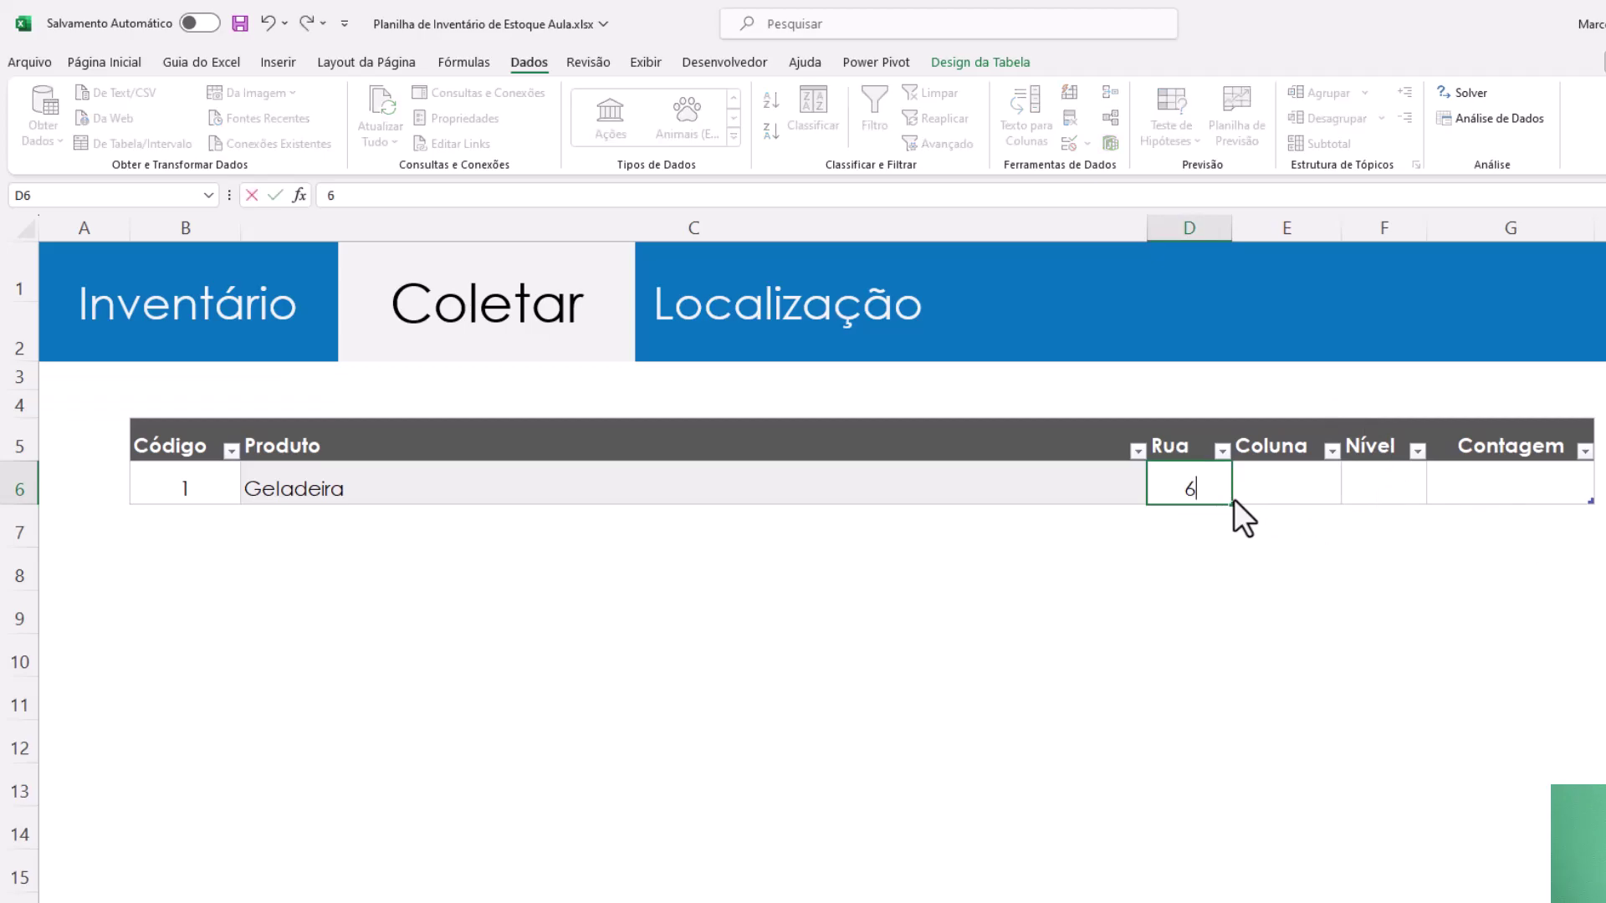
pyautogui.press('Tab')
pyautogui.write('12')
pyautogui.press('Tab')
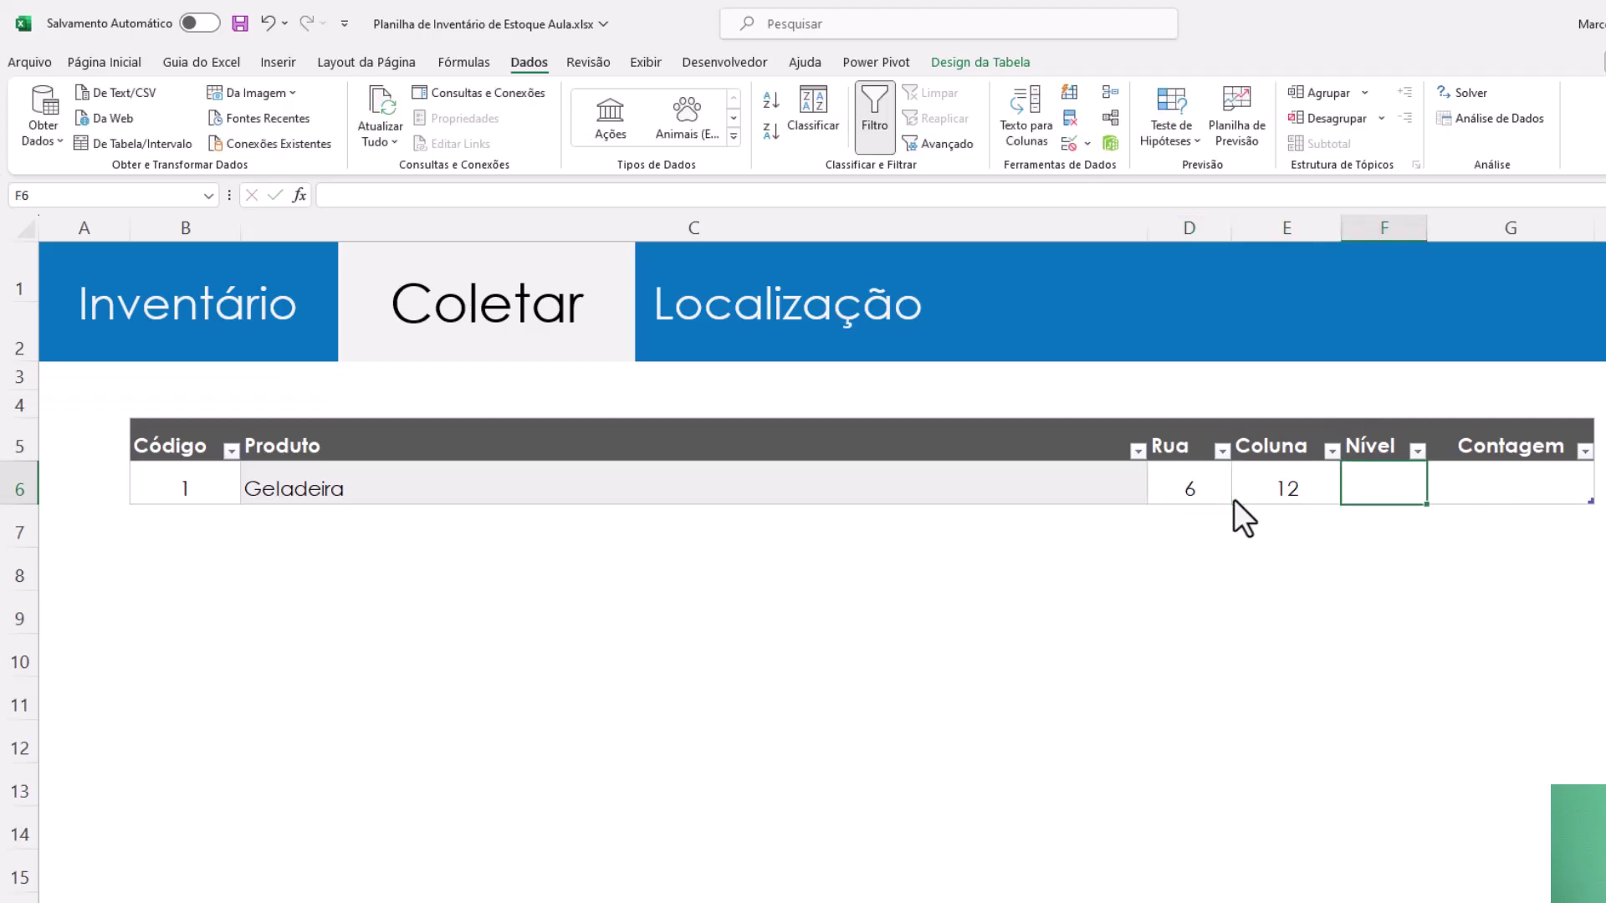
pyautogui.write('2')
pyautogui.press('Return')
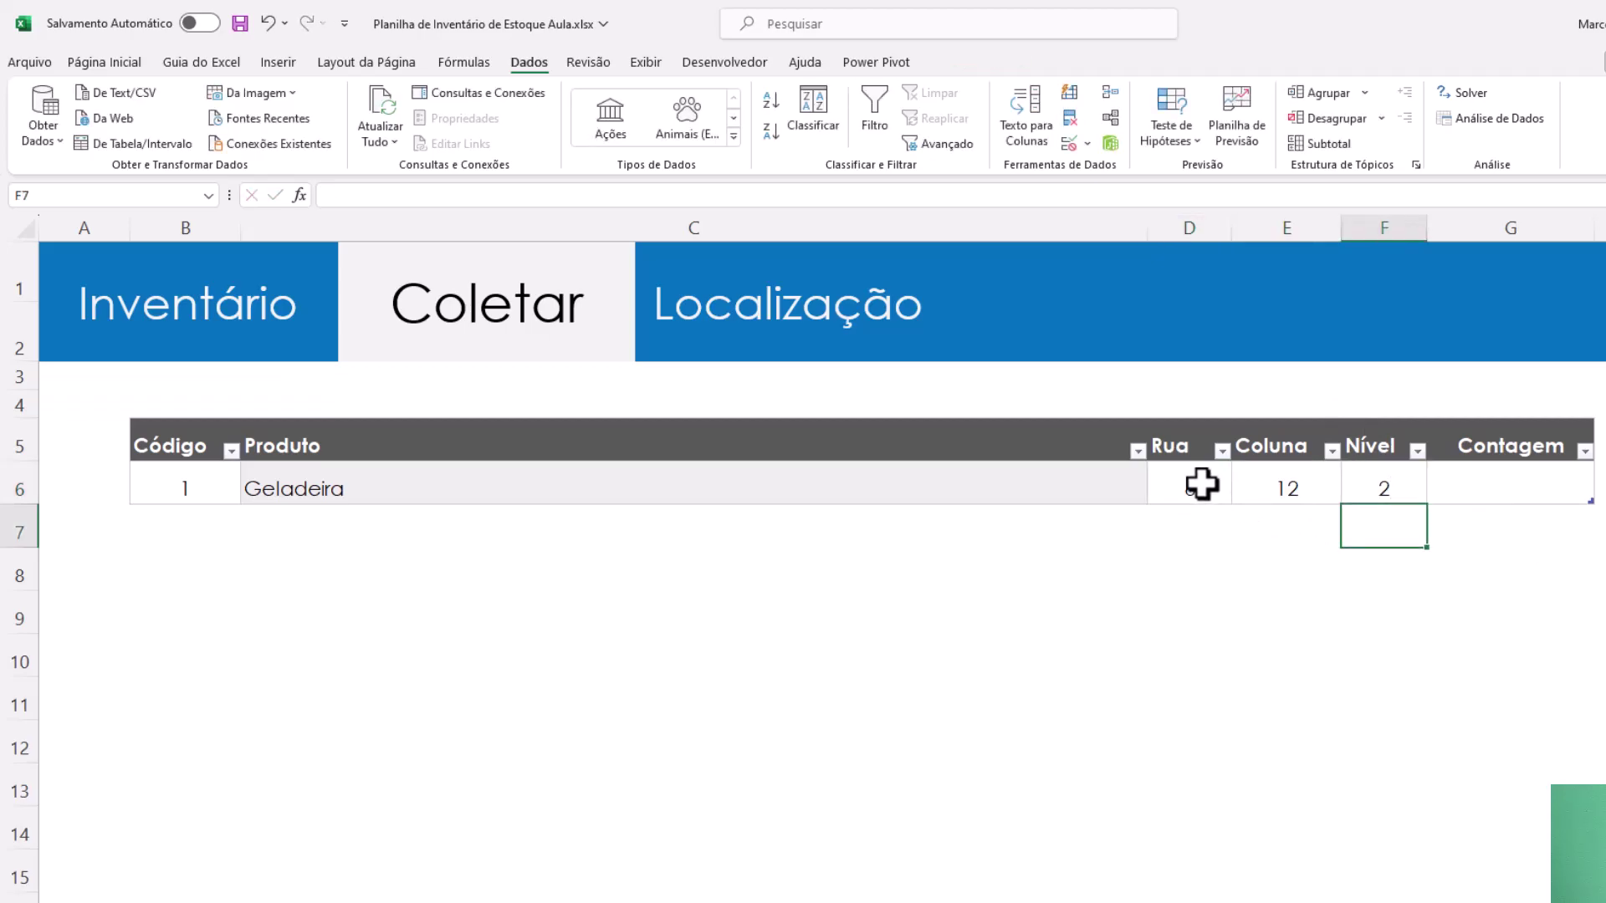
# - Verify the Rua, Coluna and Nível values, then select Geladeira's Contagem cell
pyautogui.click(1205, 485)
pyautogui.click(1307, 488)
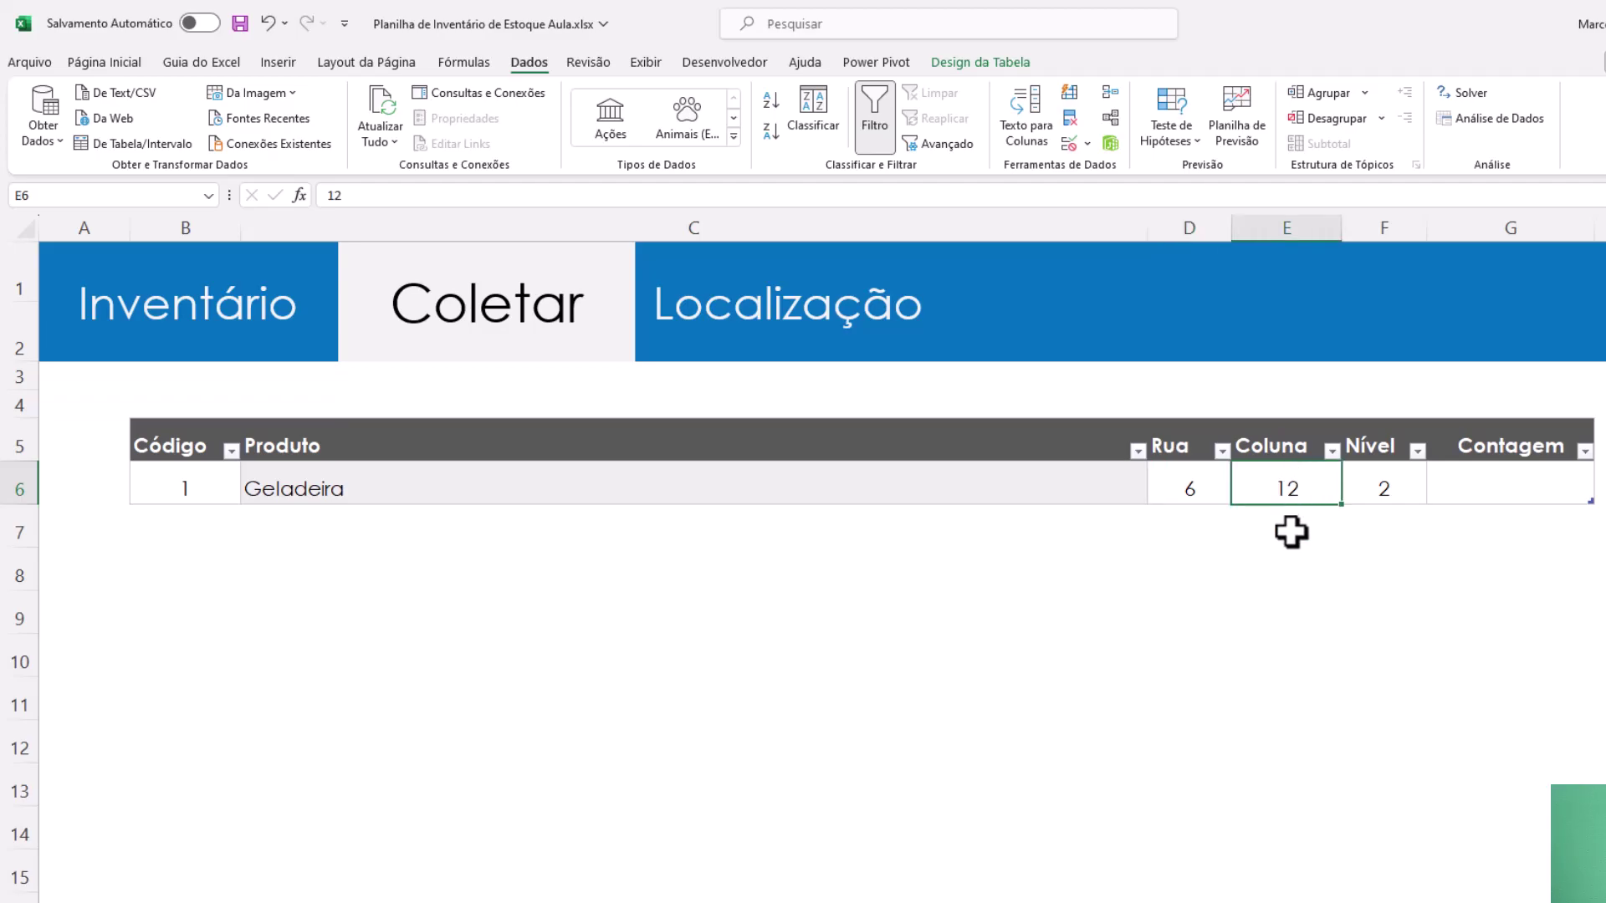
pyautogui.click(1226, 487)
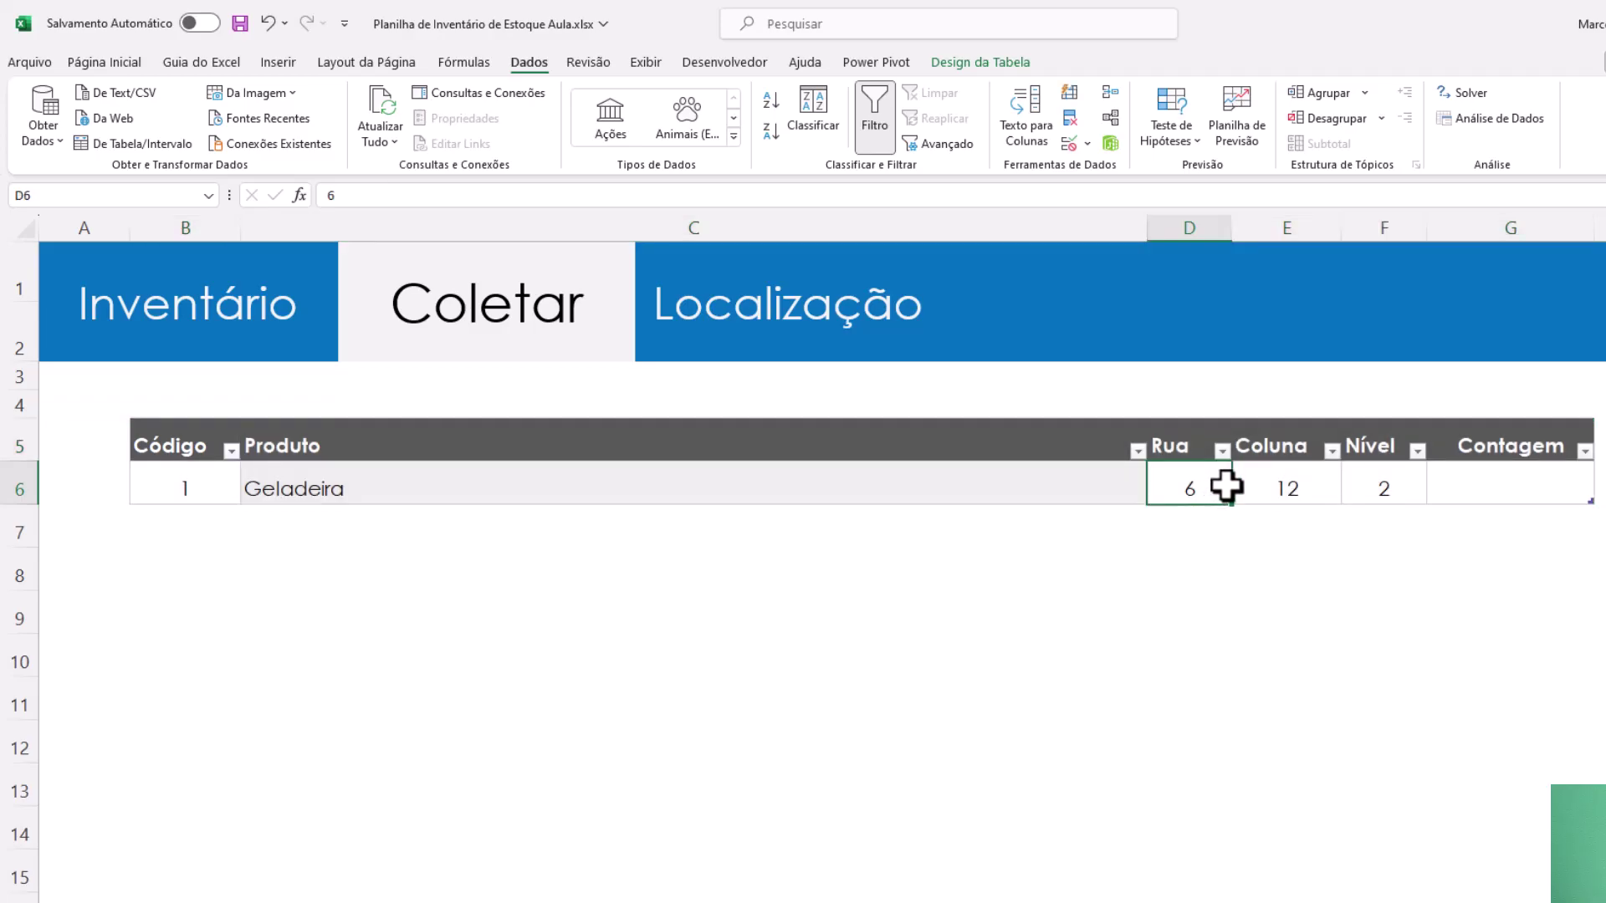
pyautogui.click(1384, 488)
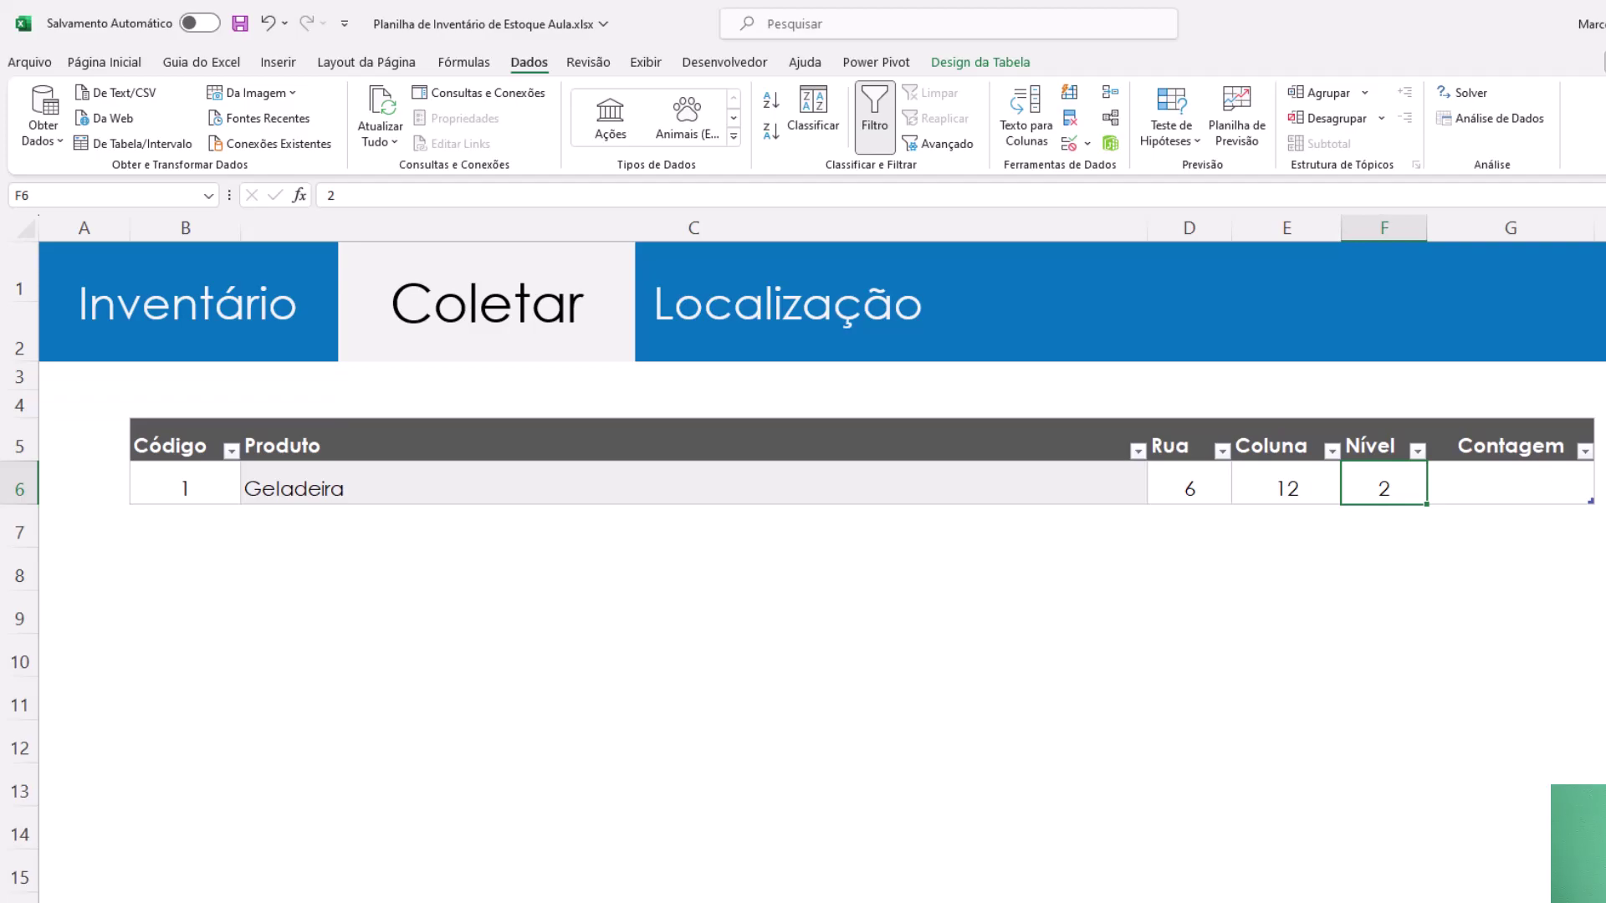
pyautogui.click(1472, 491)
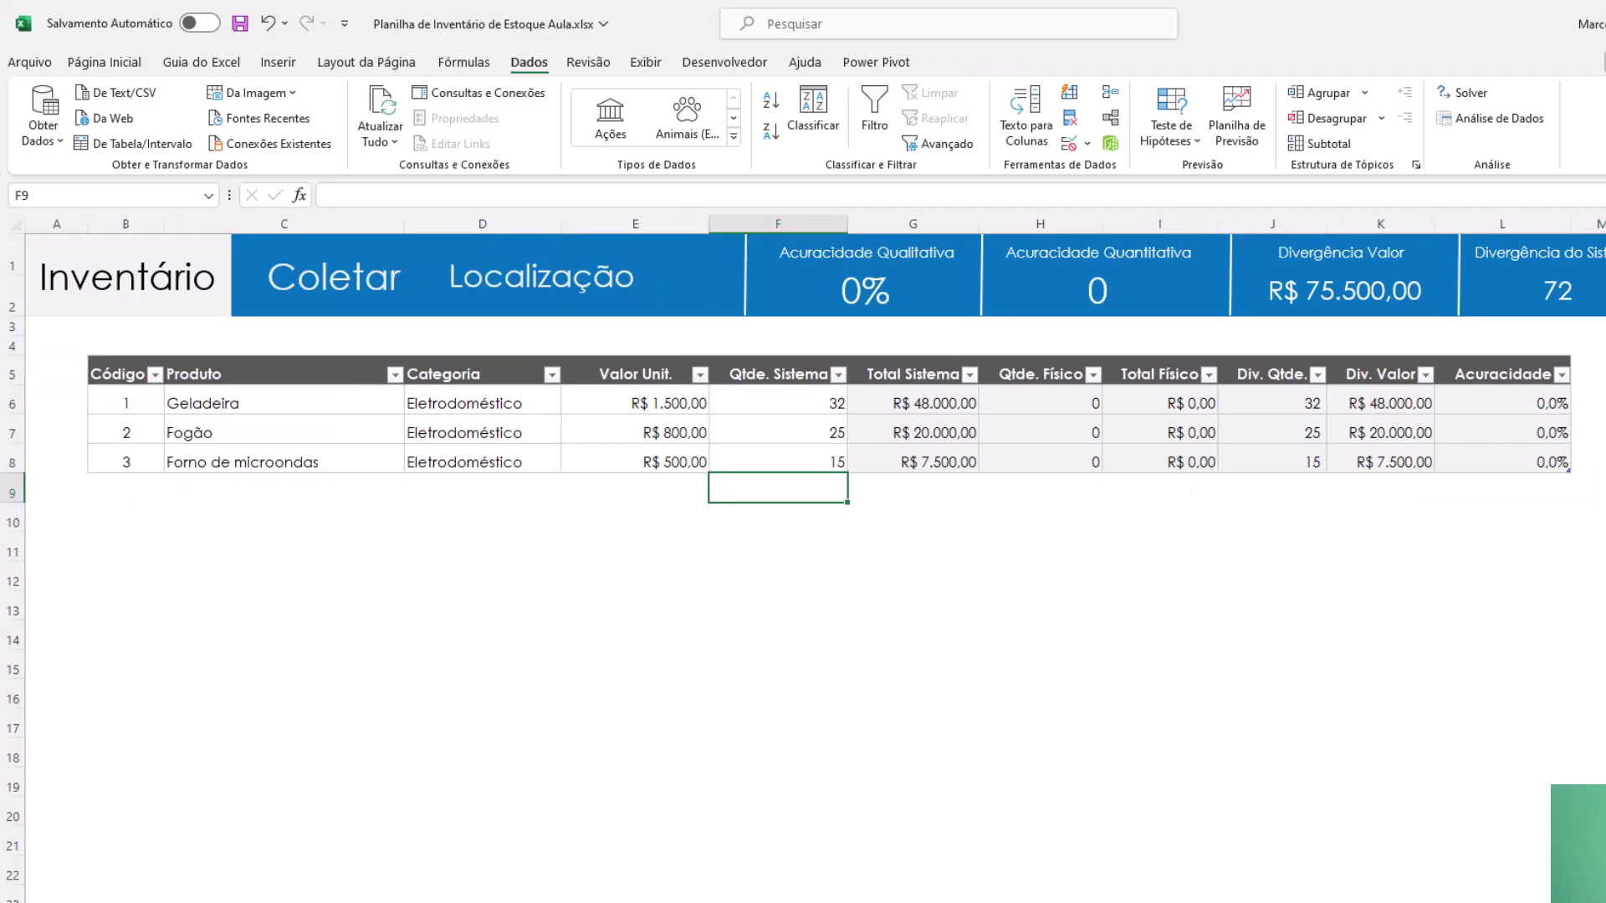
# - Enter a physical count of 31 for Geladeira
pyautogui.click(791, 404)
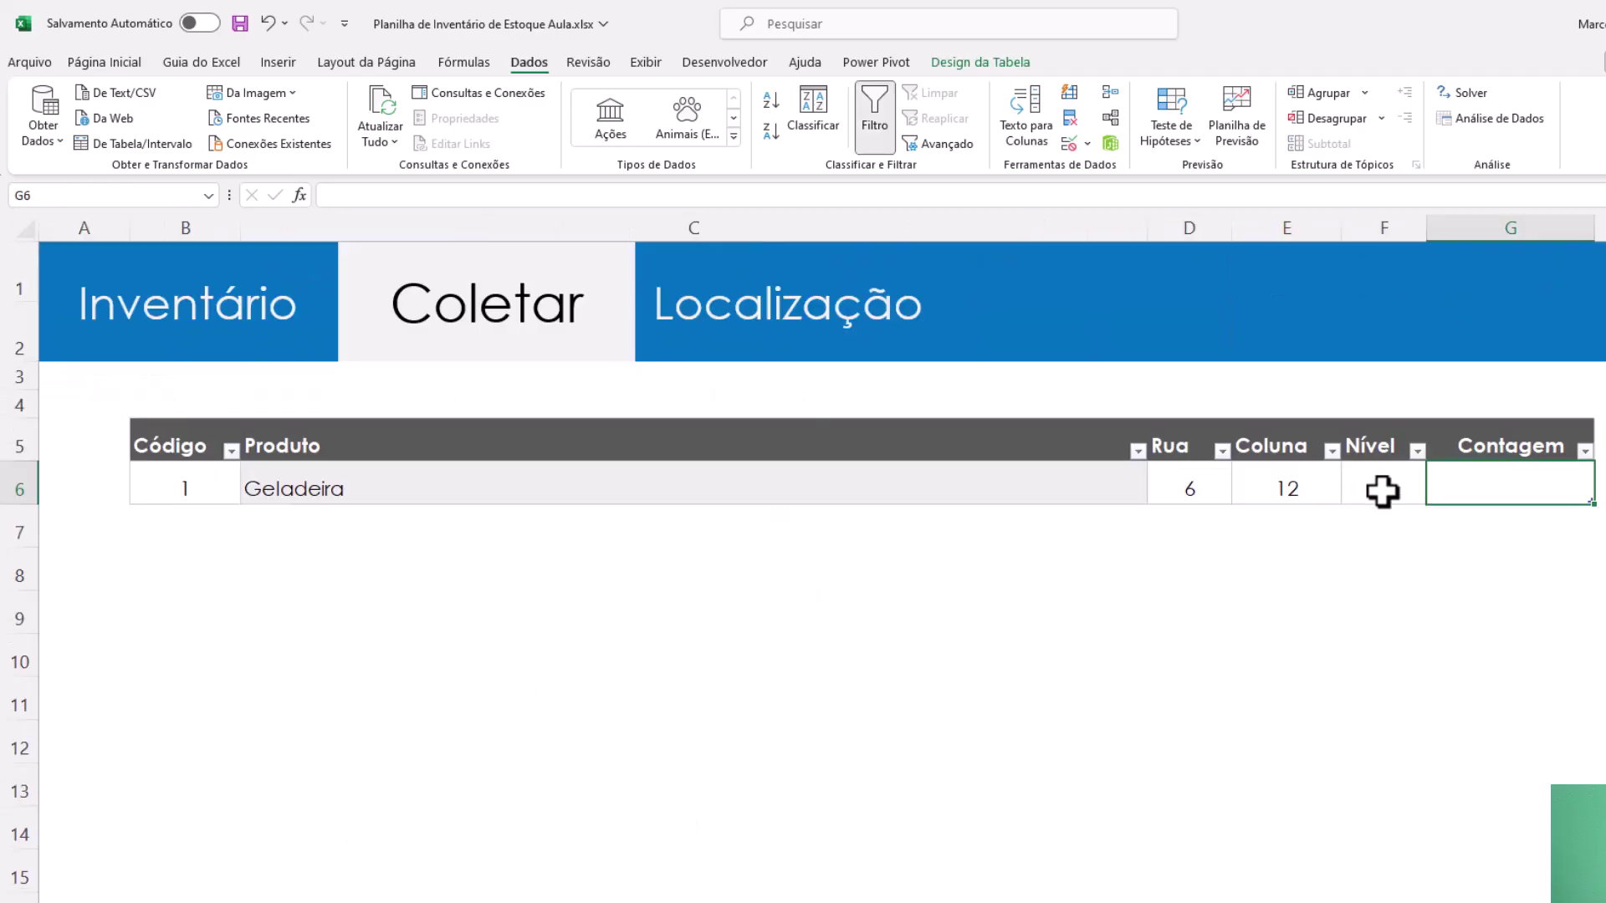
pyautogui.write('31')
pyautogui.press('Return')
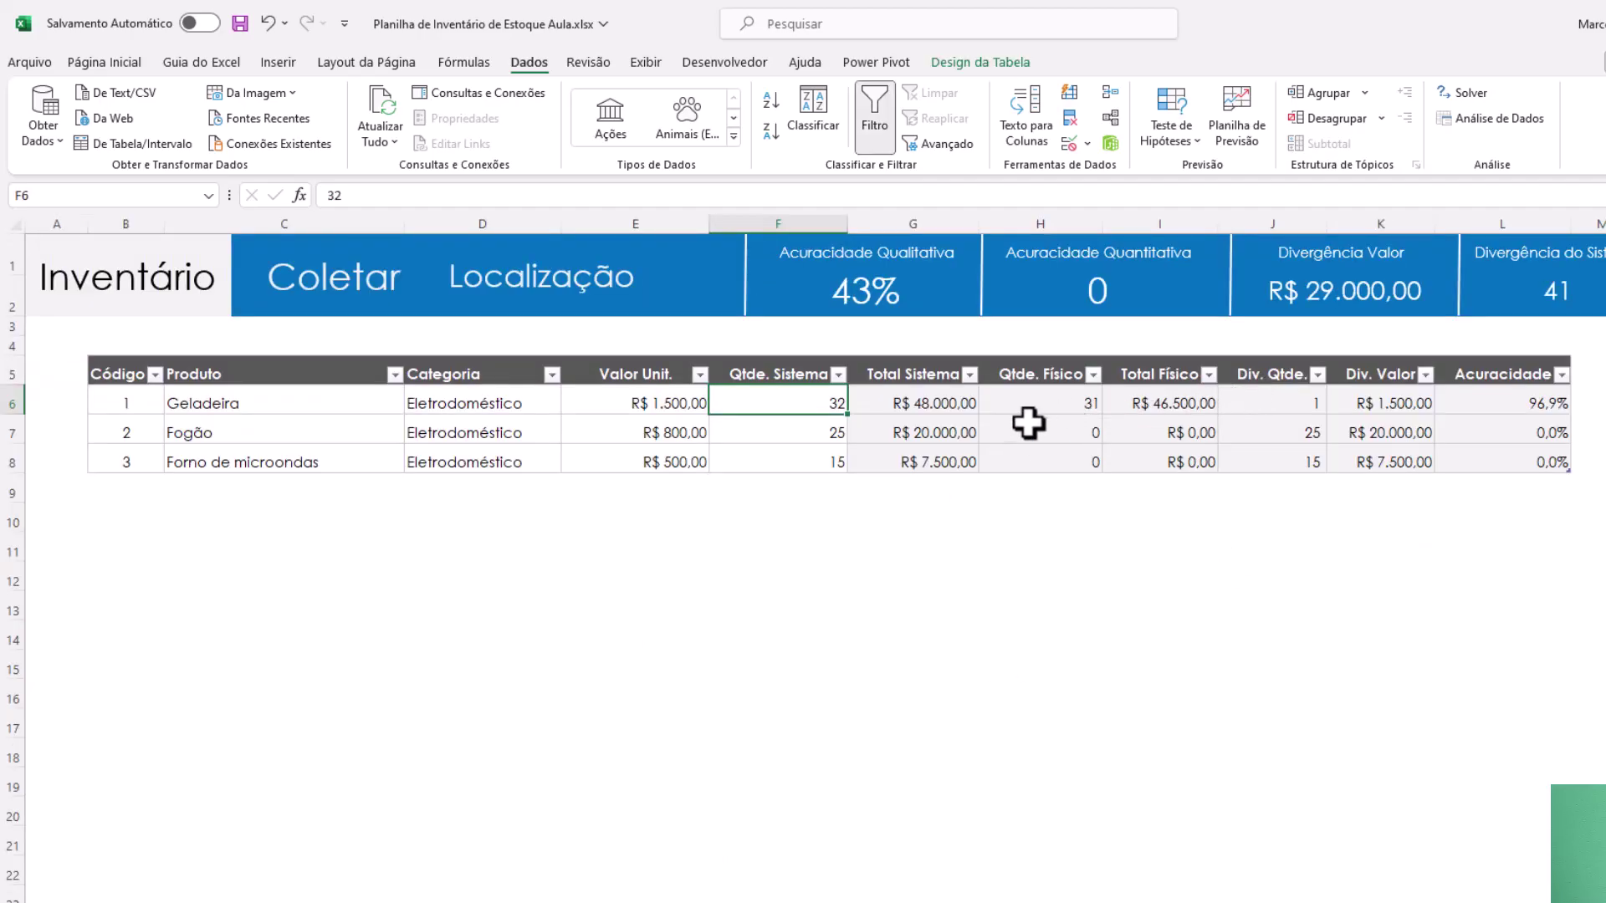
# - Inspect the Total Sistema, Qtde. Físico, Total Físico, divergence and Acuracidade formulas, then return to Coletar
pyautogui.click(916, 412)
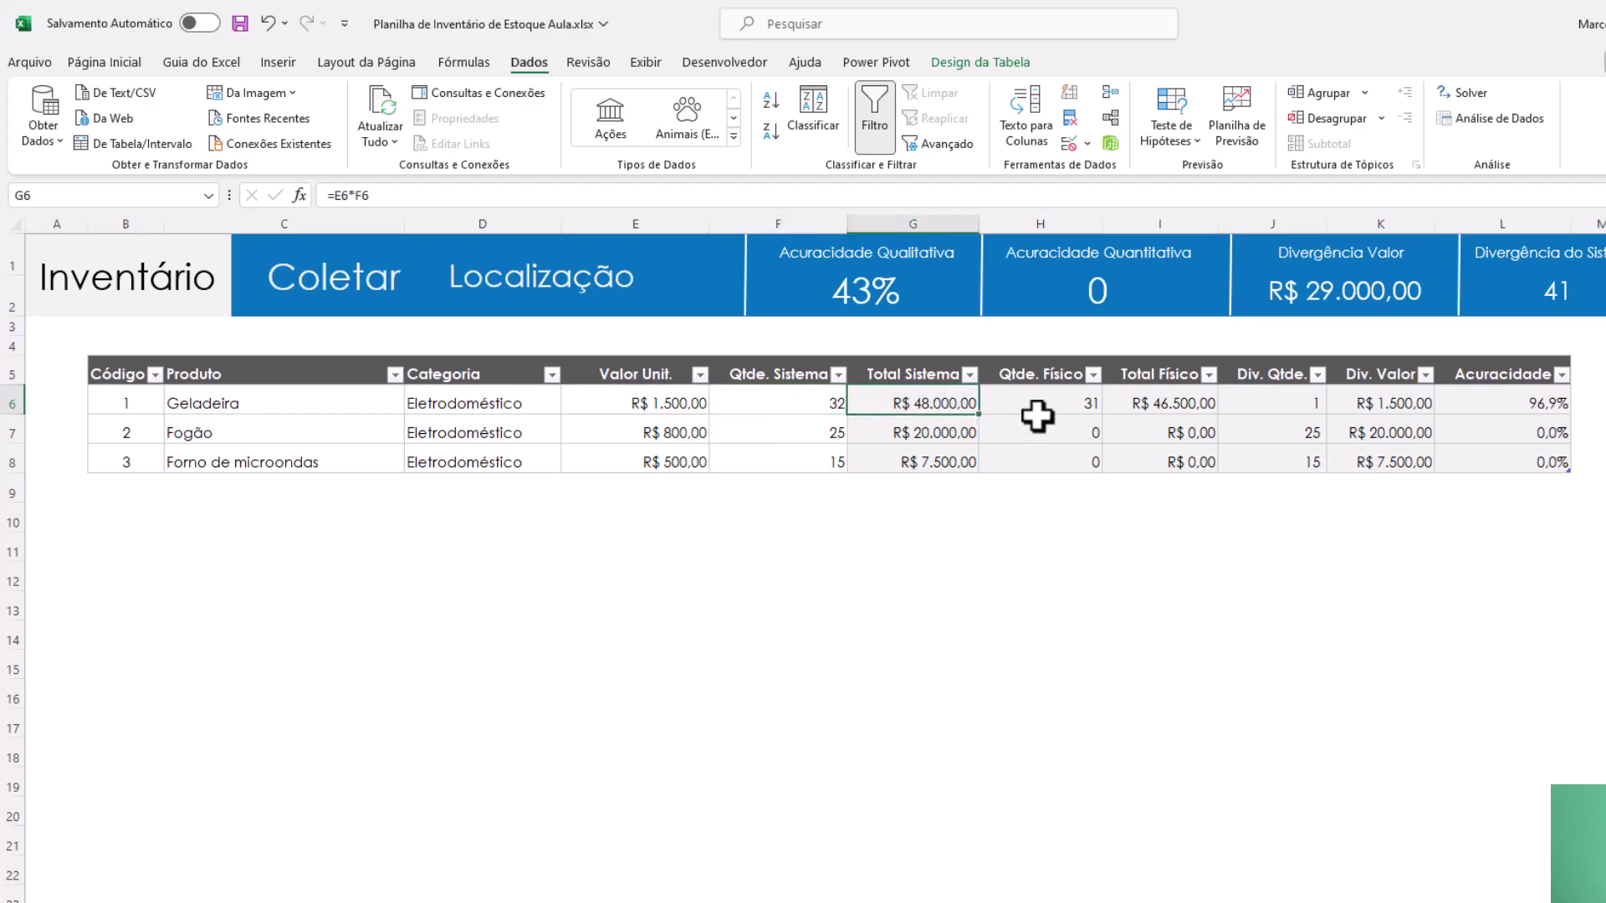
pyautogui.click(1087, 412)
pyautogui.click(1163, 406)
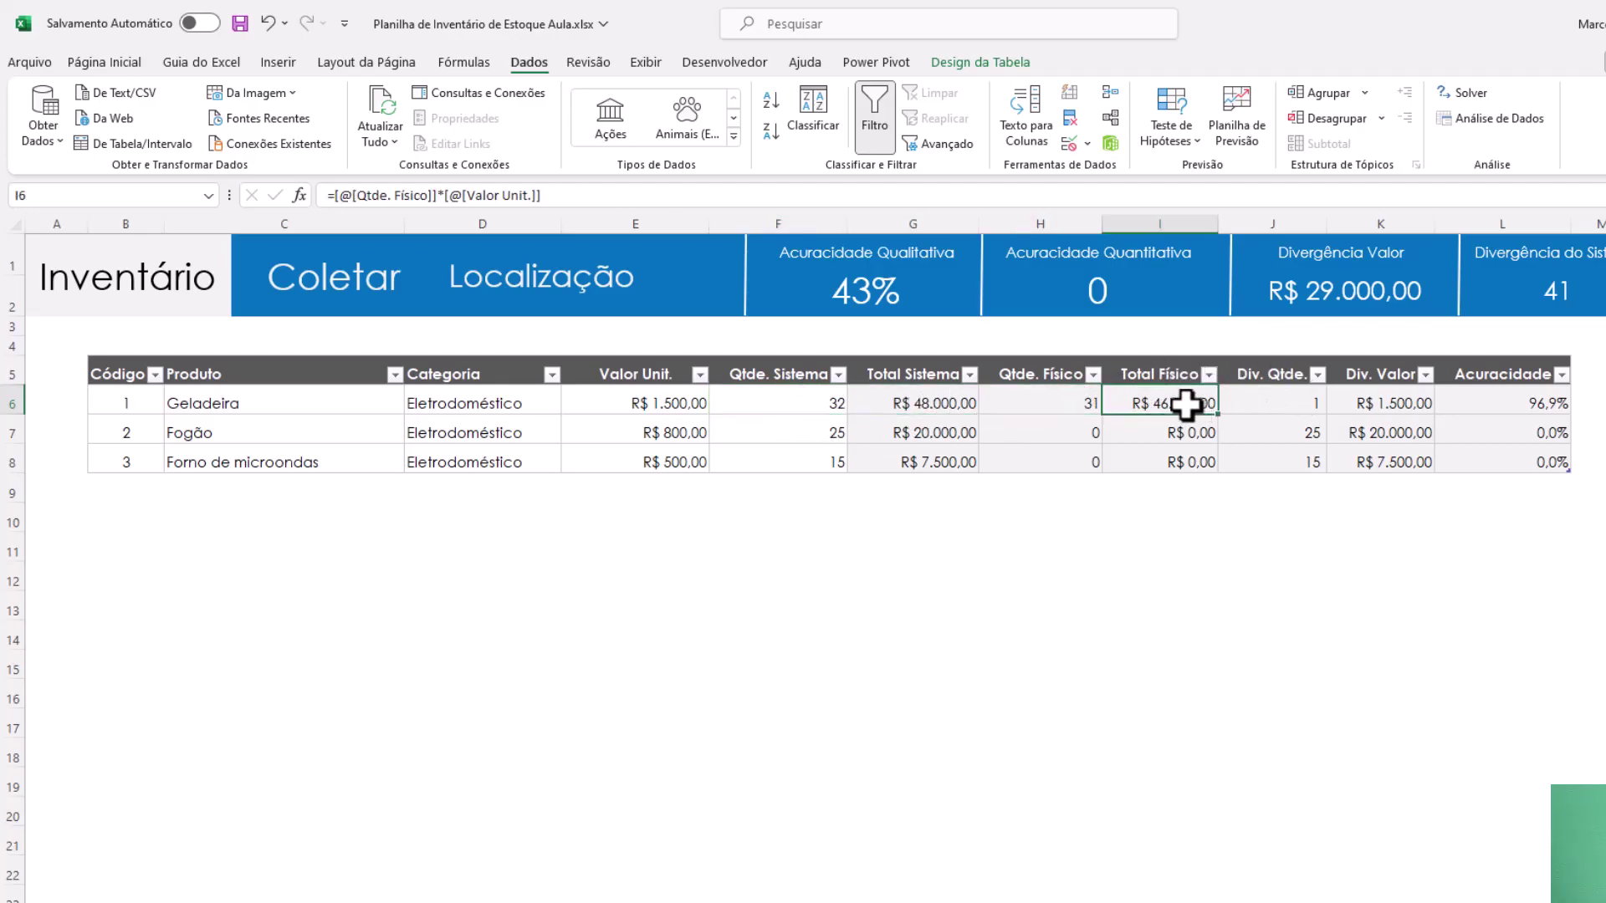
pyautogui.click(1272, 405)
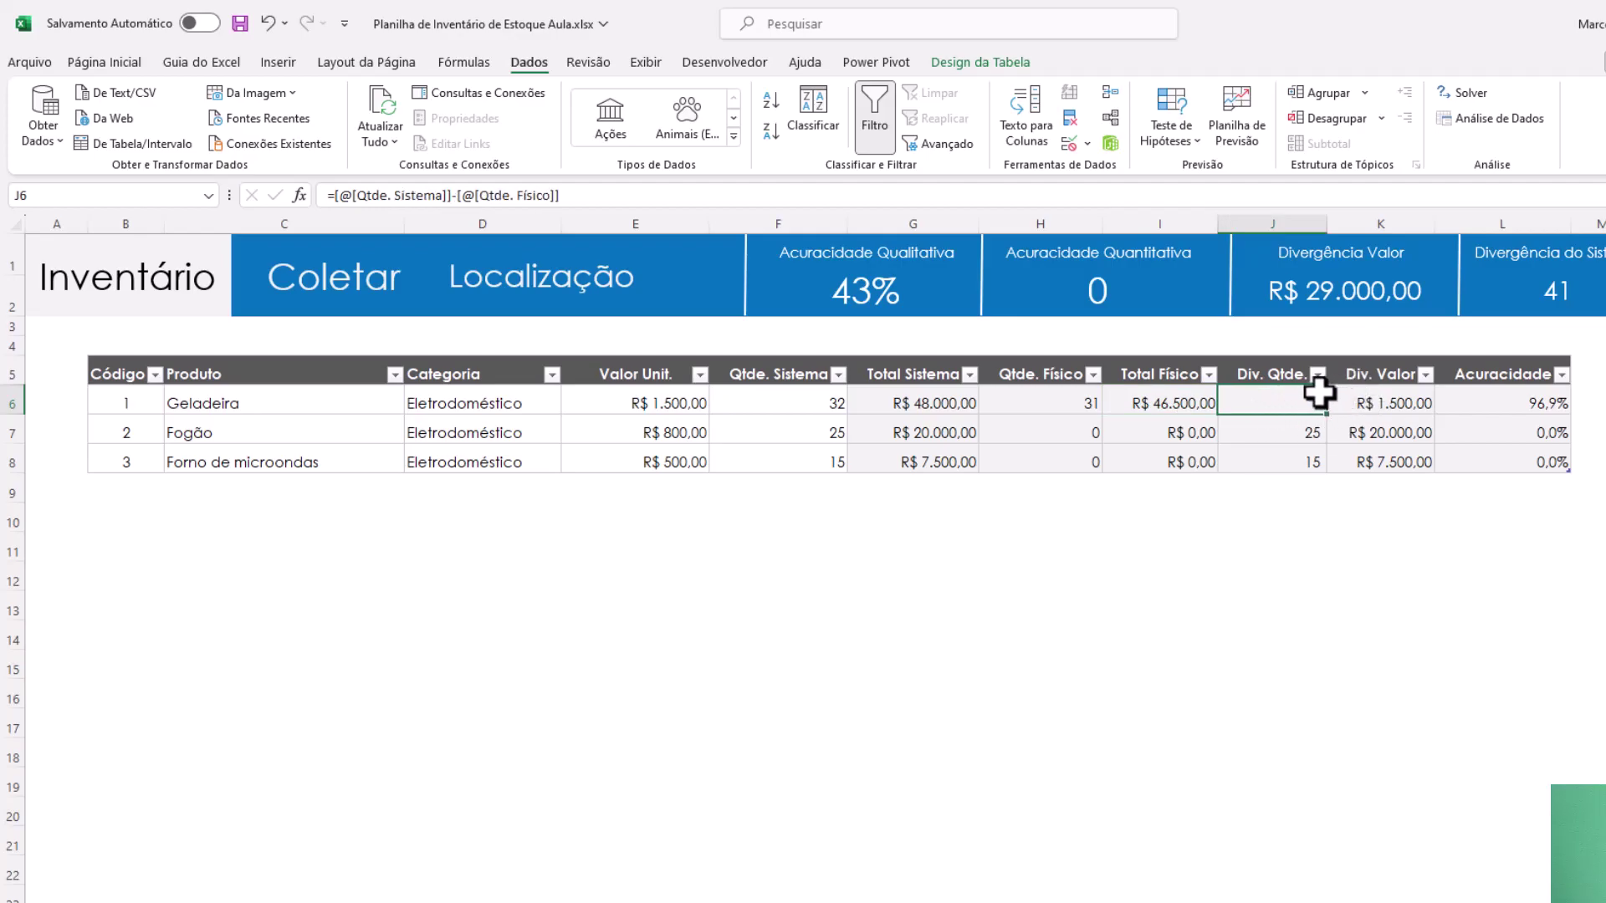
pyautogui.click(1393, 408)
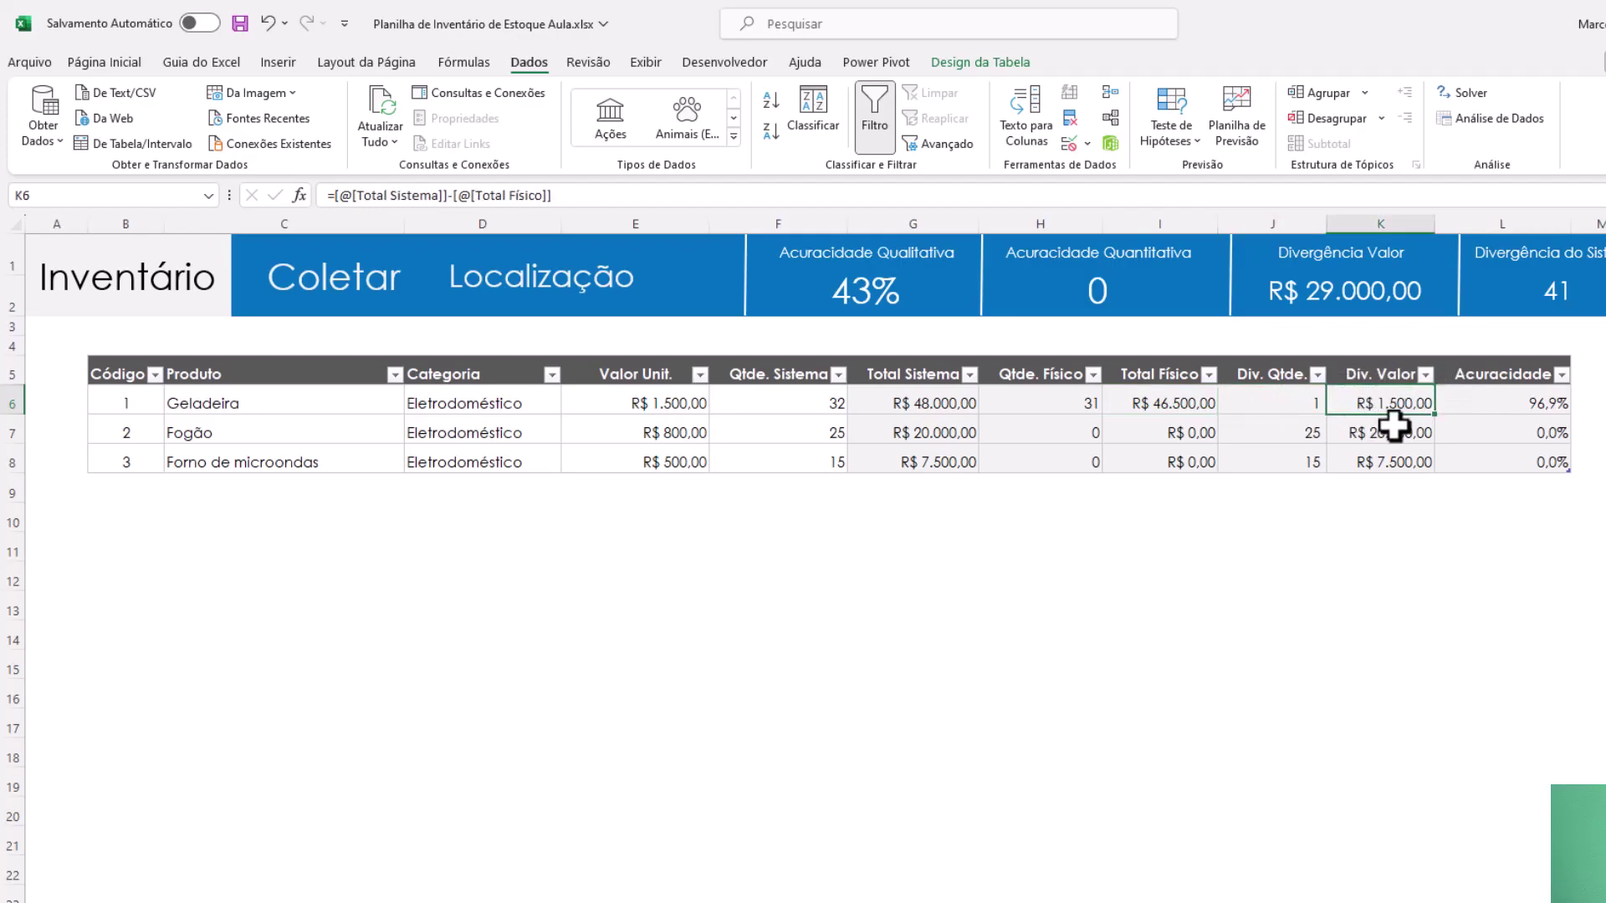
pyautogui.click(1525, 408)
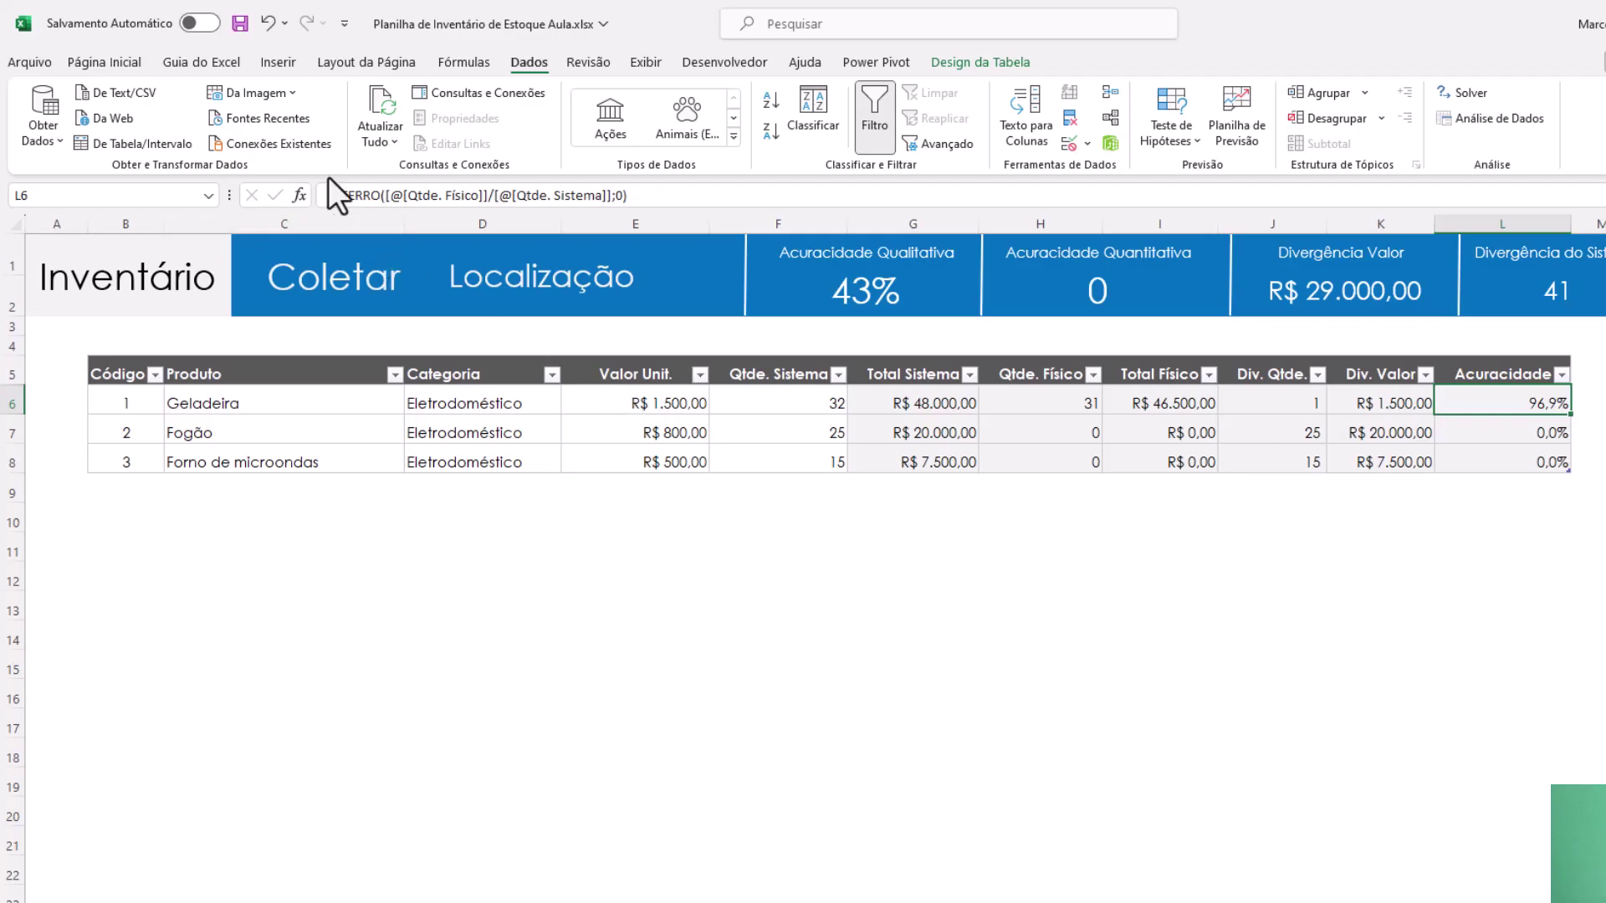
pyautogui.click(1286, 432)
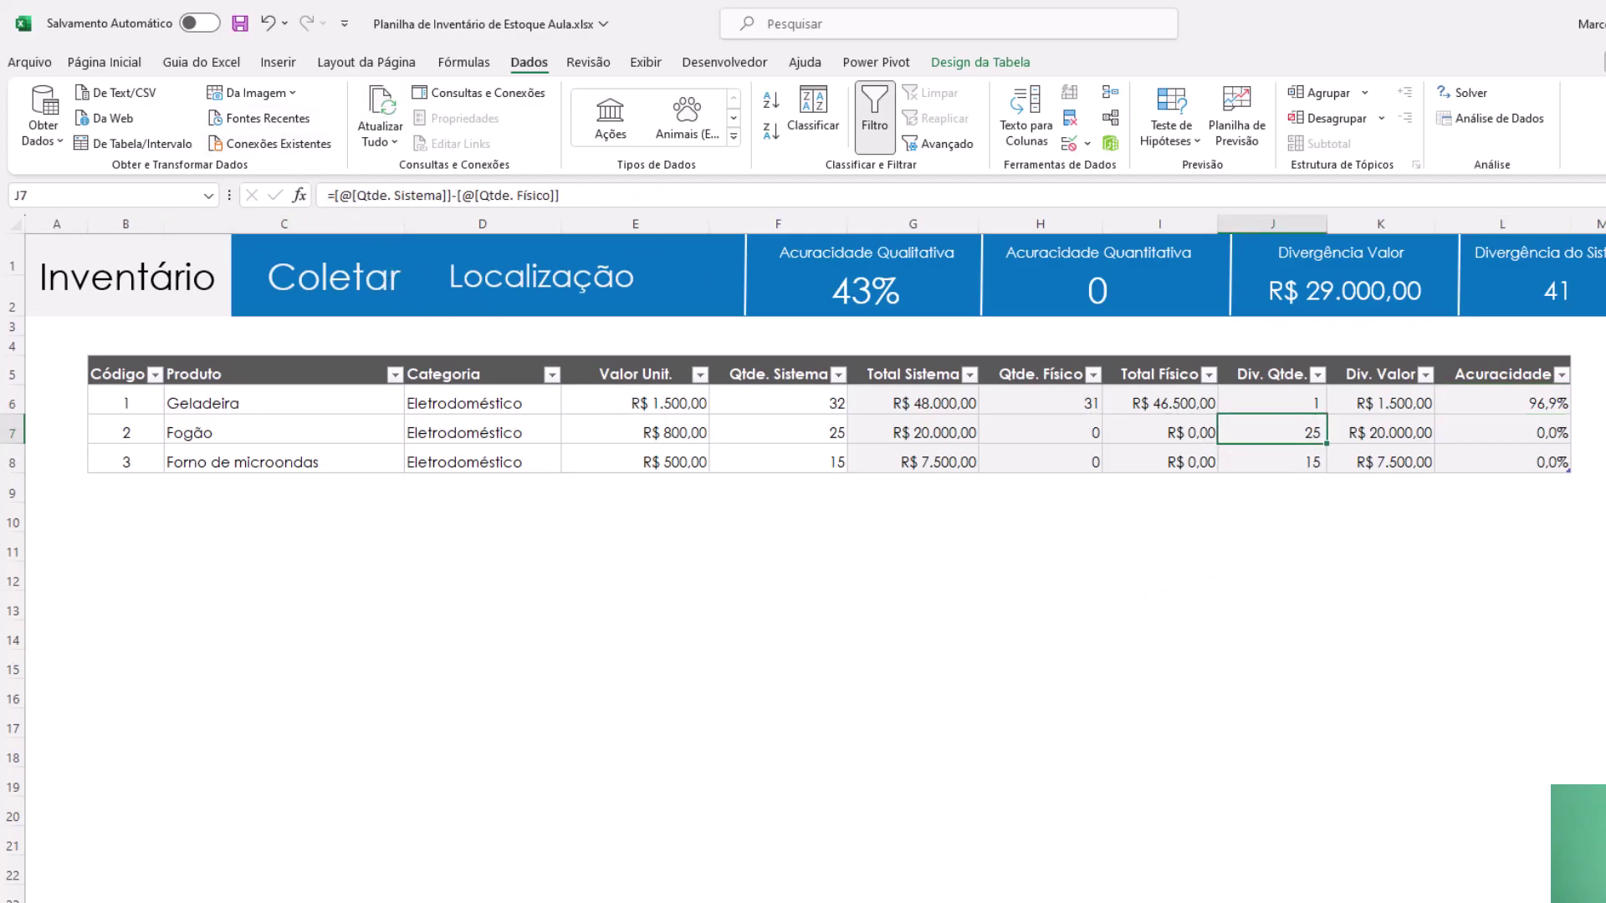
pyautogui.hotkey('ctrl', 'pagedown')
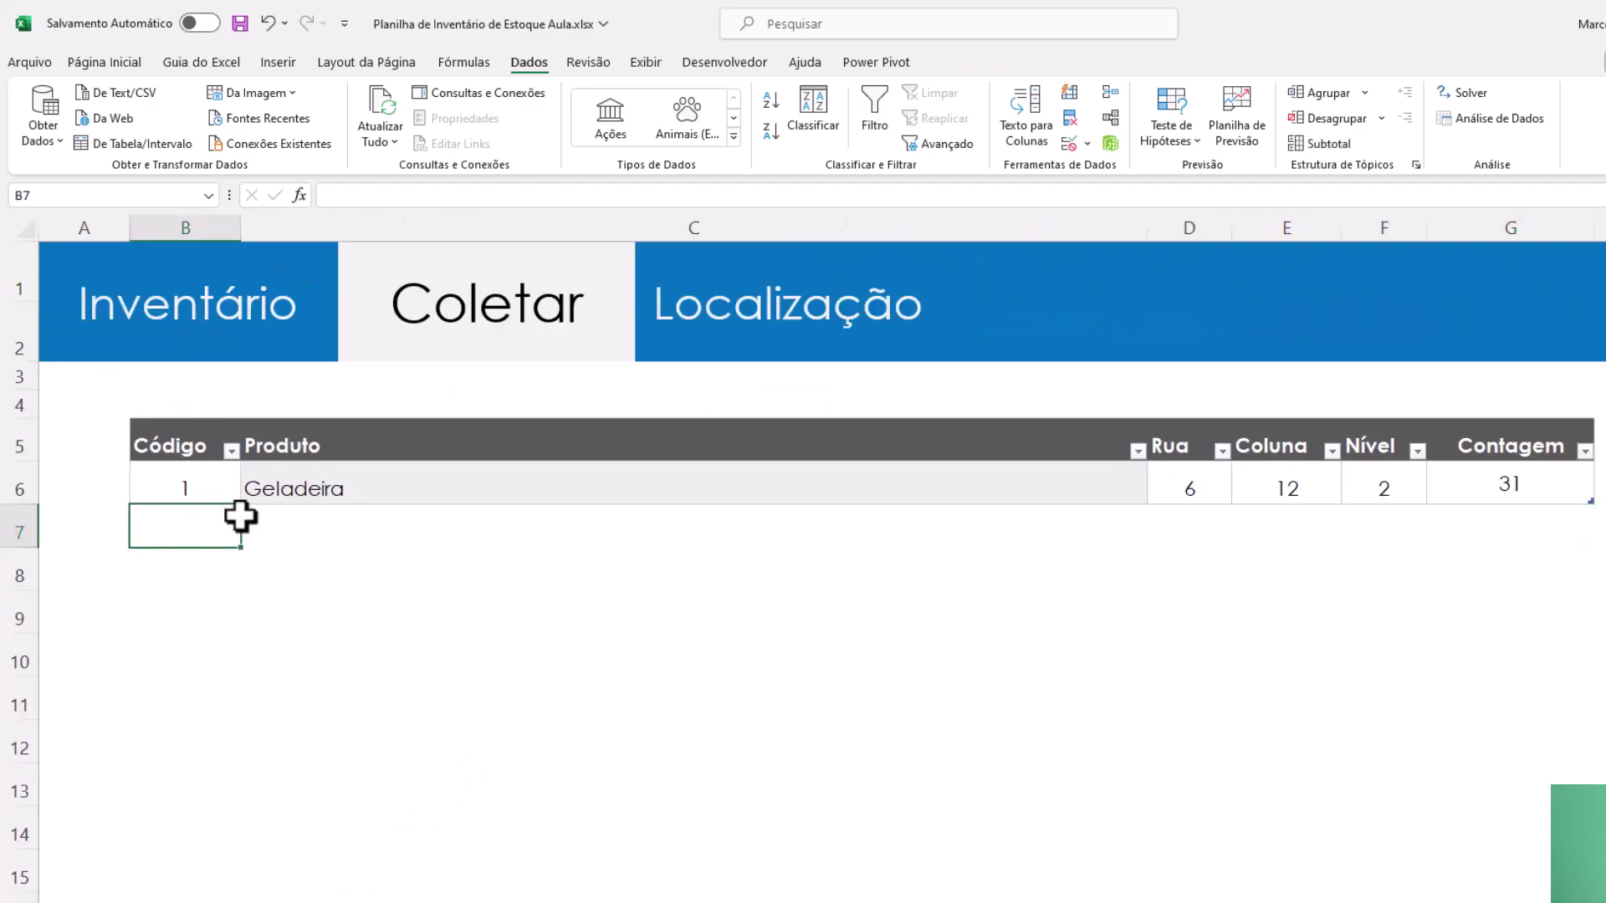
# - Add codes 2 (Fogão) and 3 to the Coletar table and review the product lookup formula
pyautogui.write('2')
pyautogui.press('Tab')
pyautogui.write('Fogão')
pyautogui.press('Return')
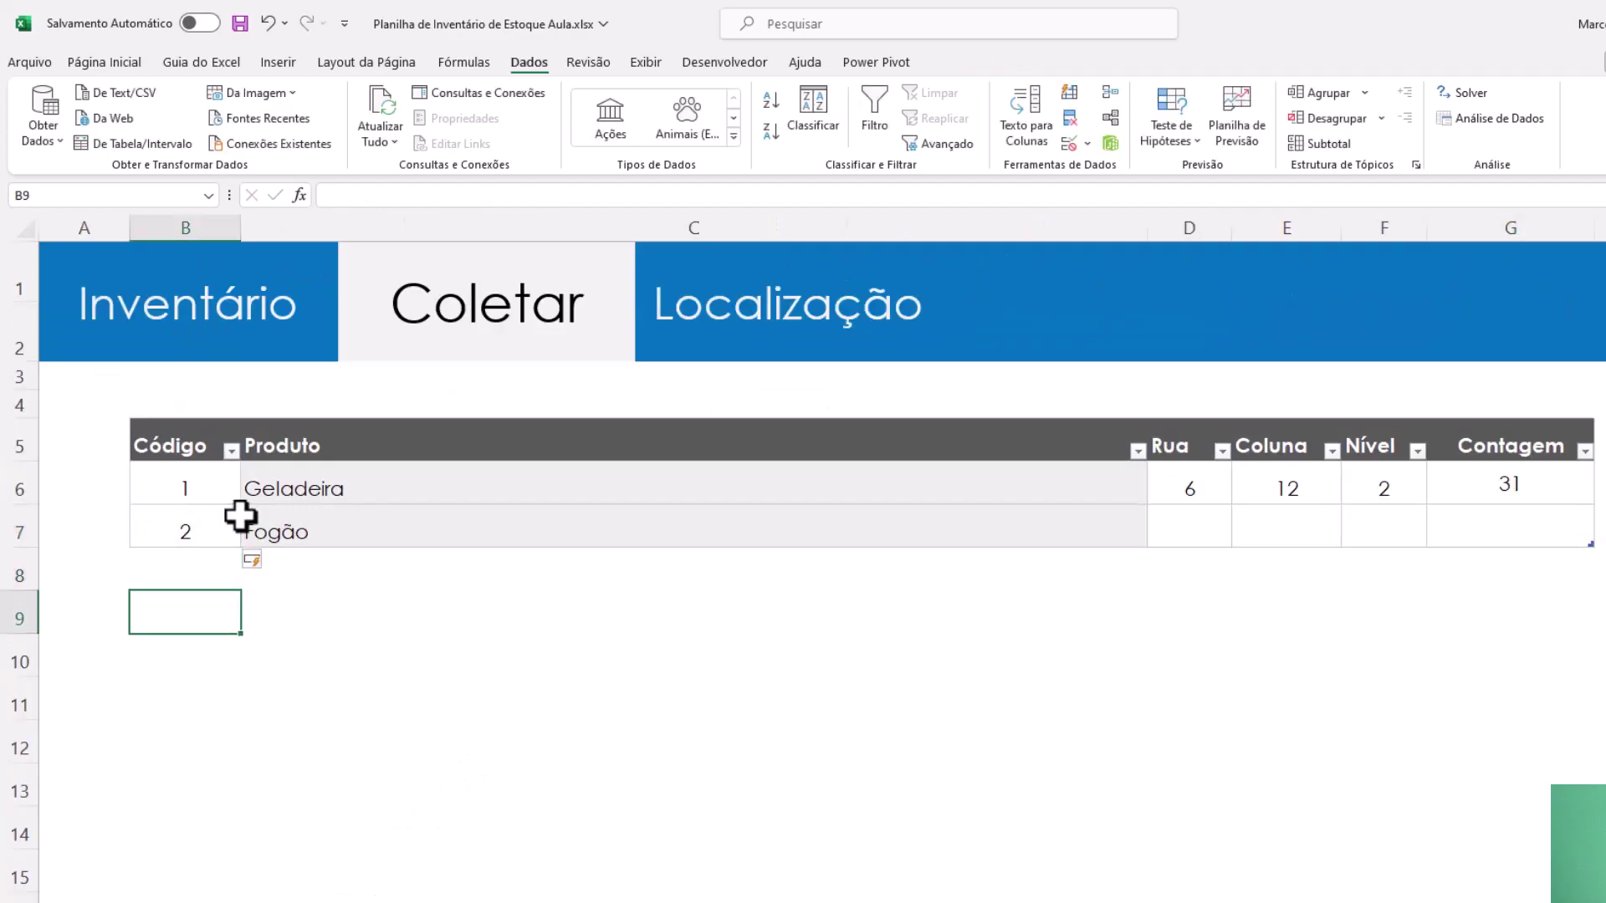
pyautogui.write('3')
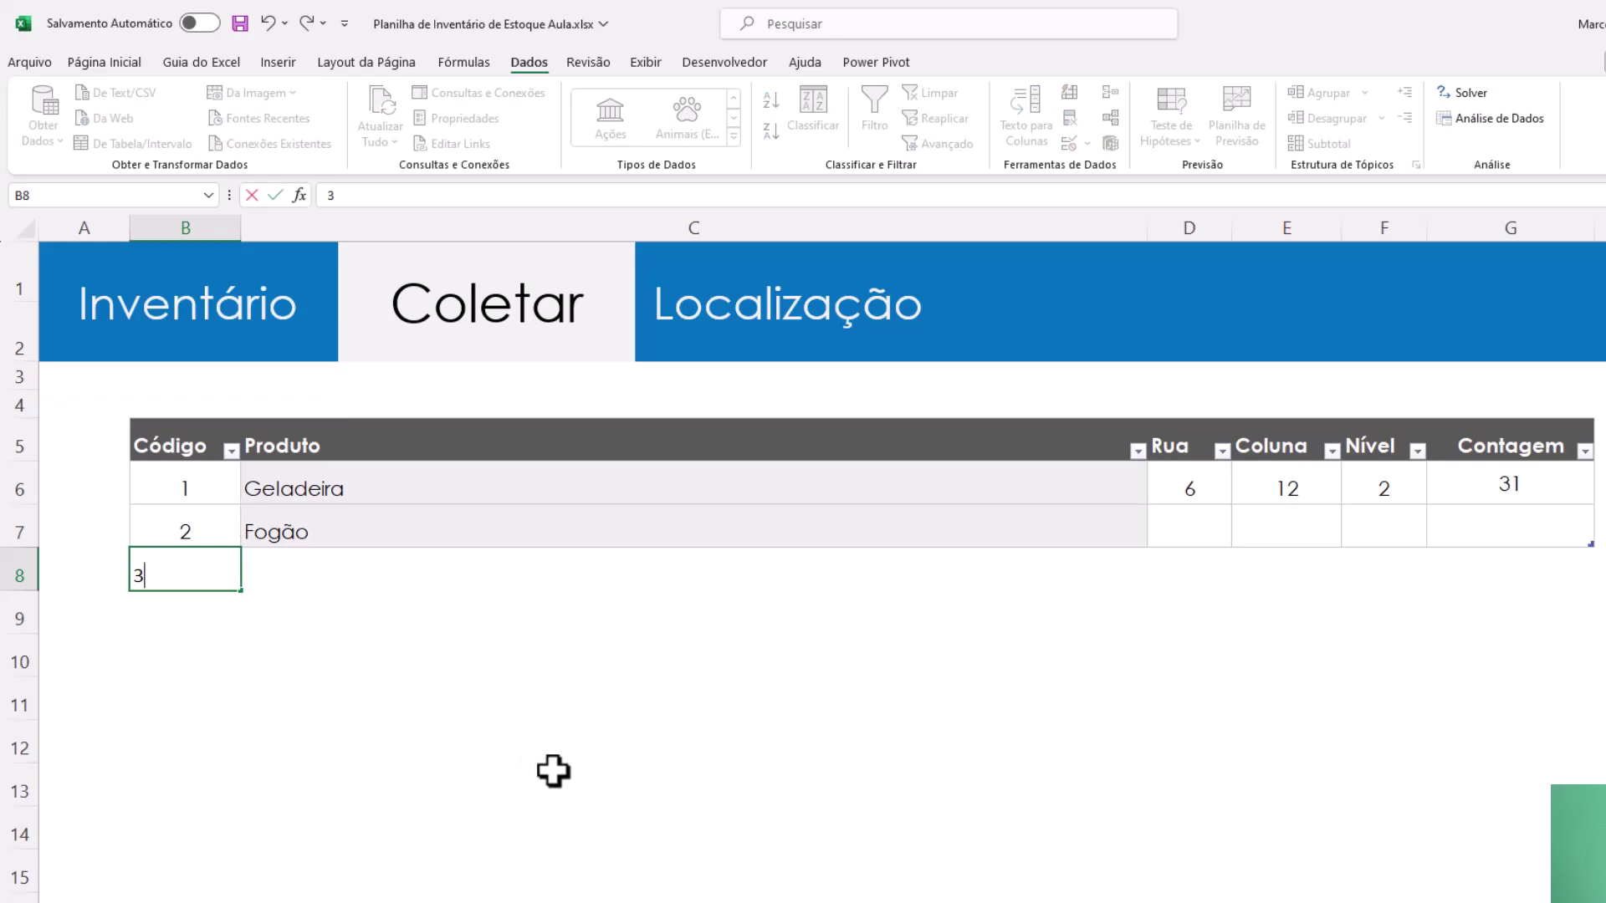
pyautogui.press('Return')
pyautogui.click(380, 579)
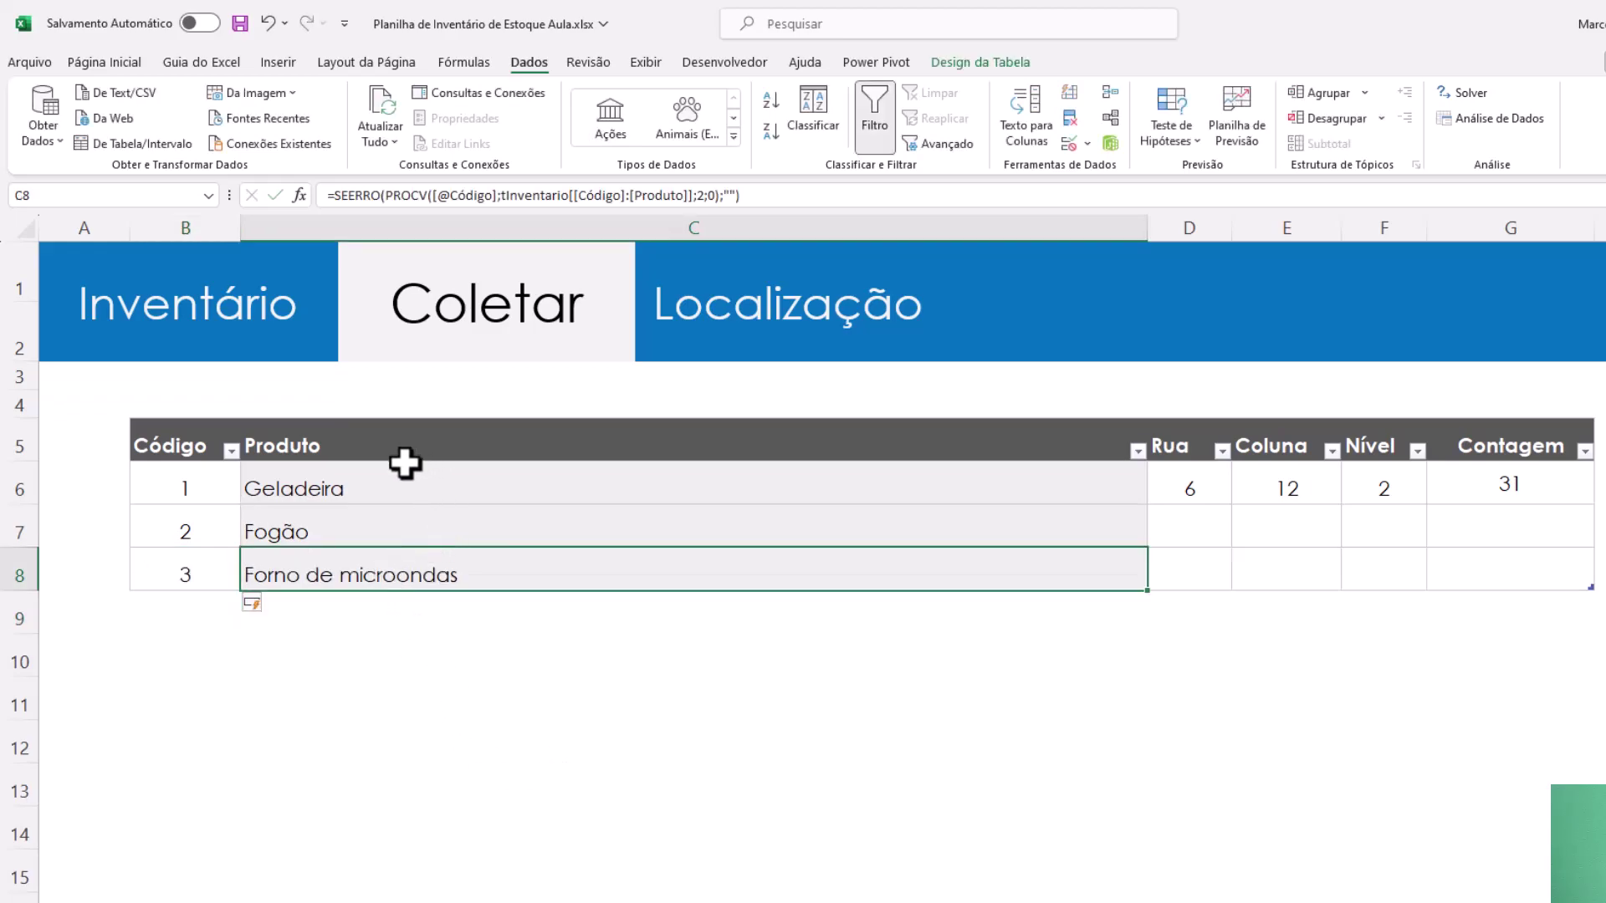
pyautogui.doubleClick(380, 498)
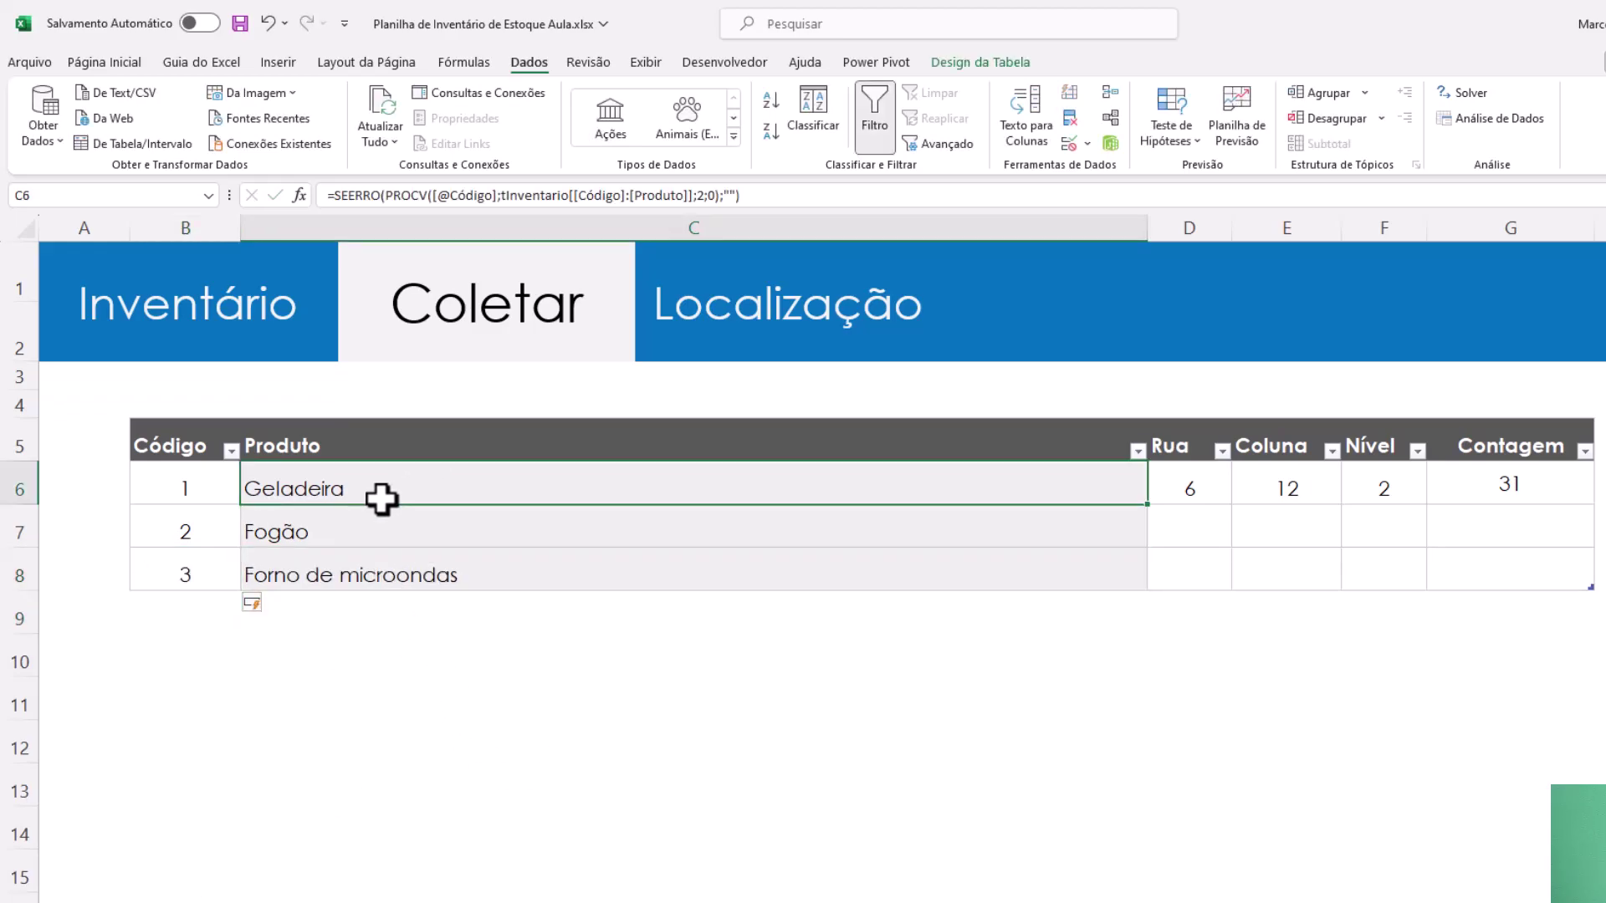
pyautogui.press('Escape')
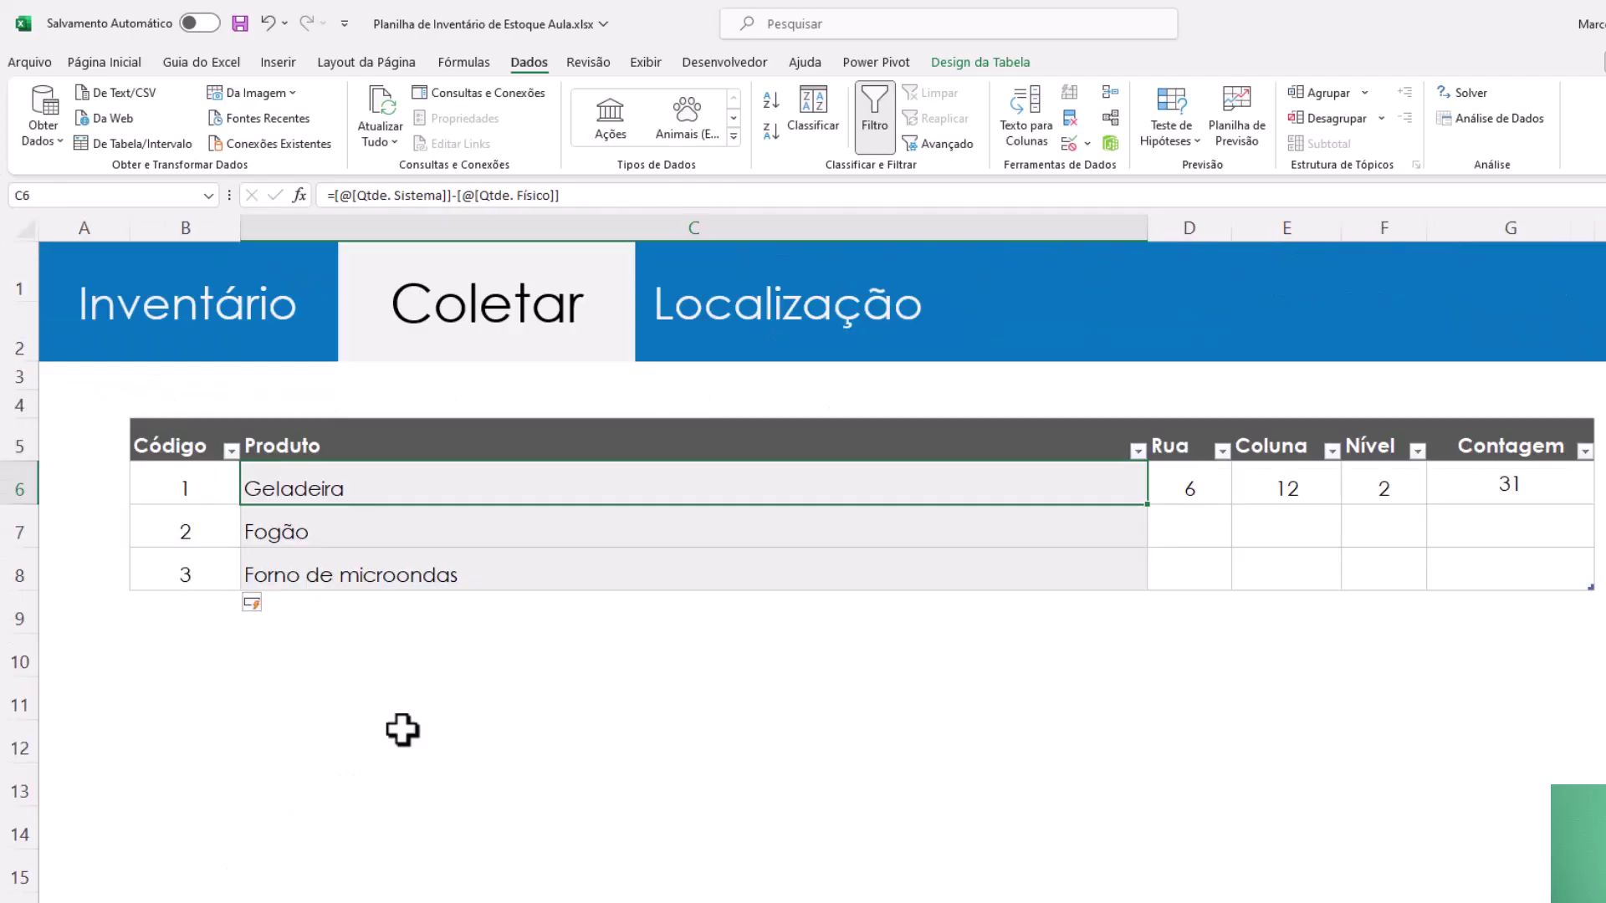
# - Set Fogão's location to Rua 2, Coluna 3, Nível 4
pyautogui.click(1198, 536)
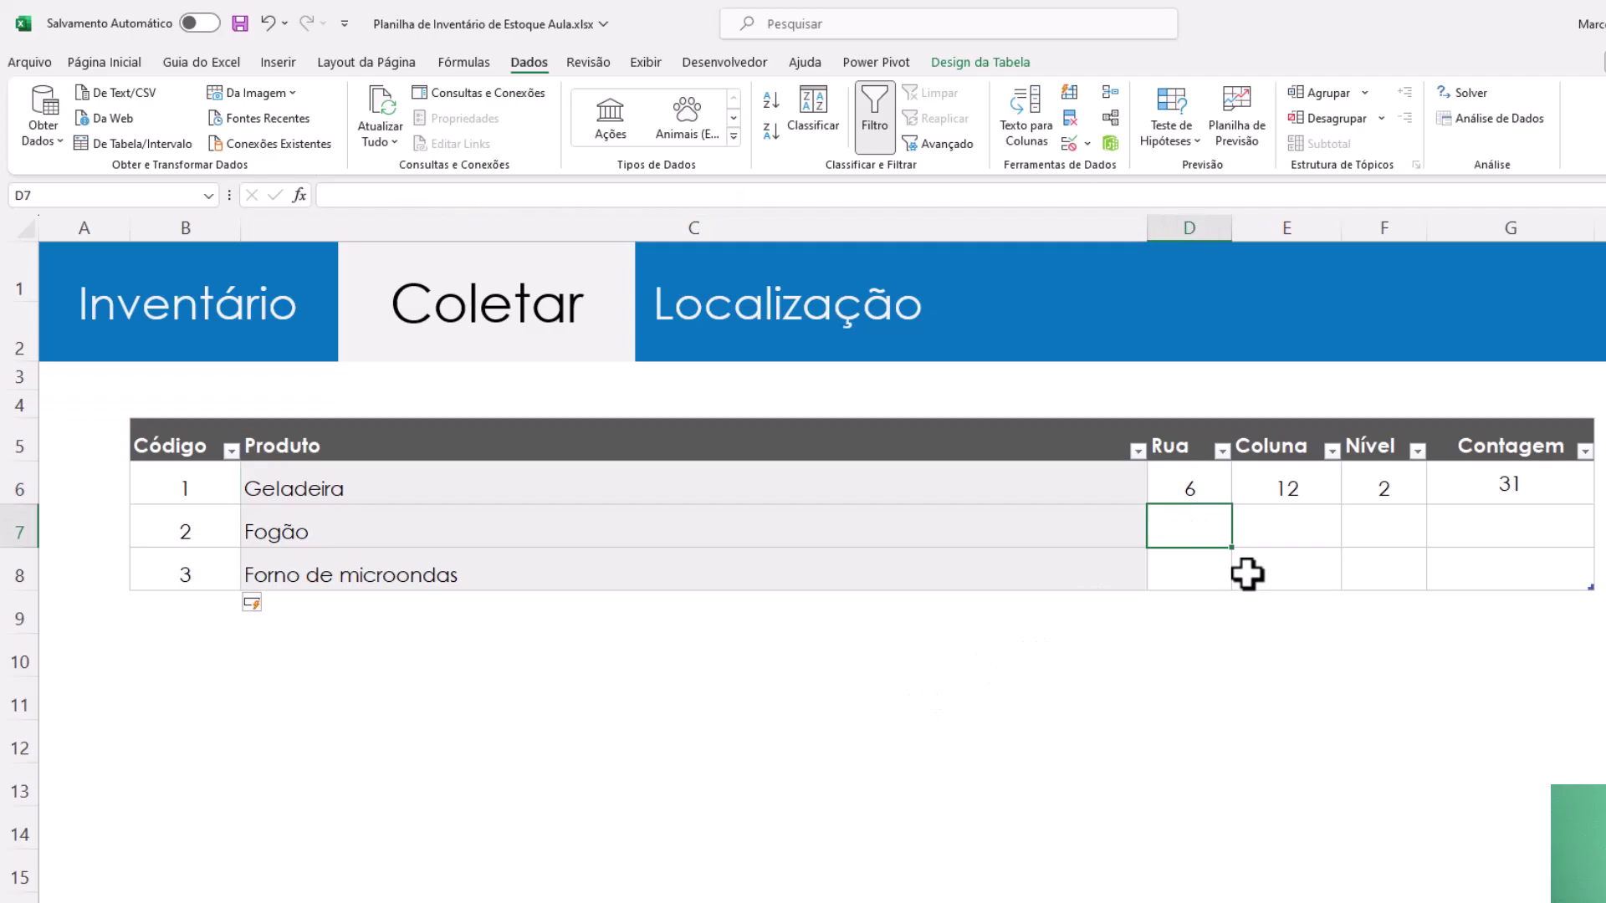
pyautogui.write('2')
pyautogui.press('Tab')
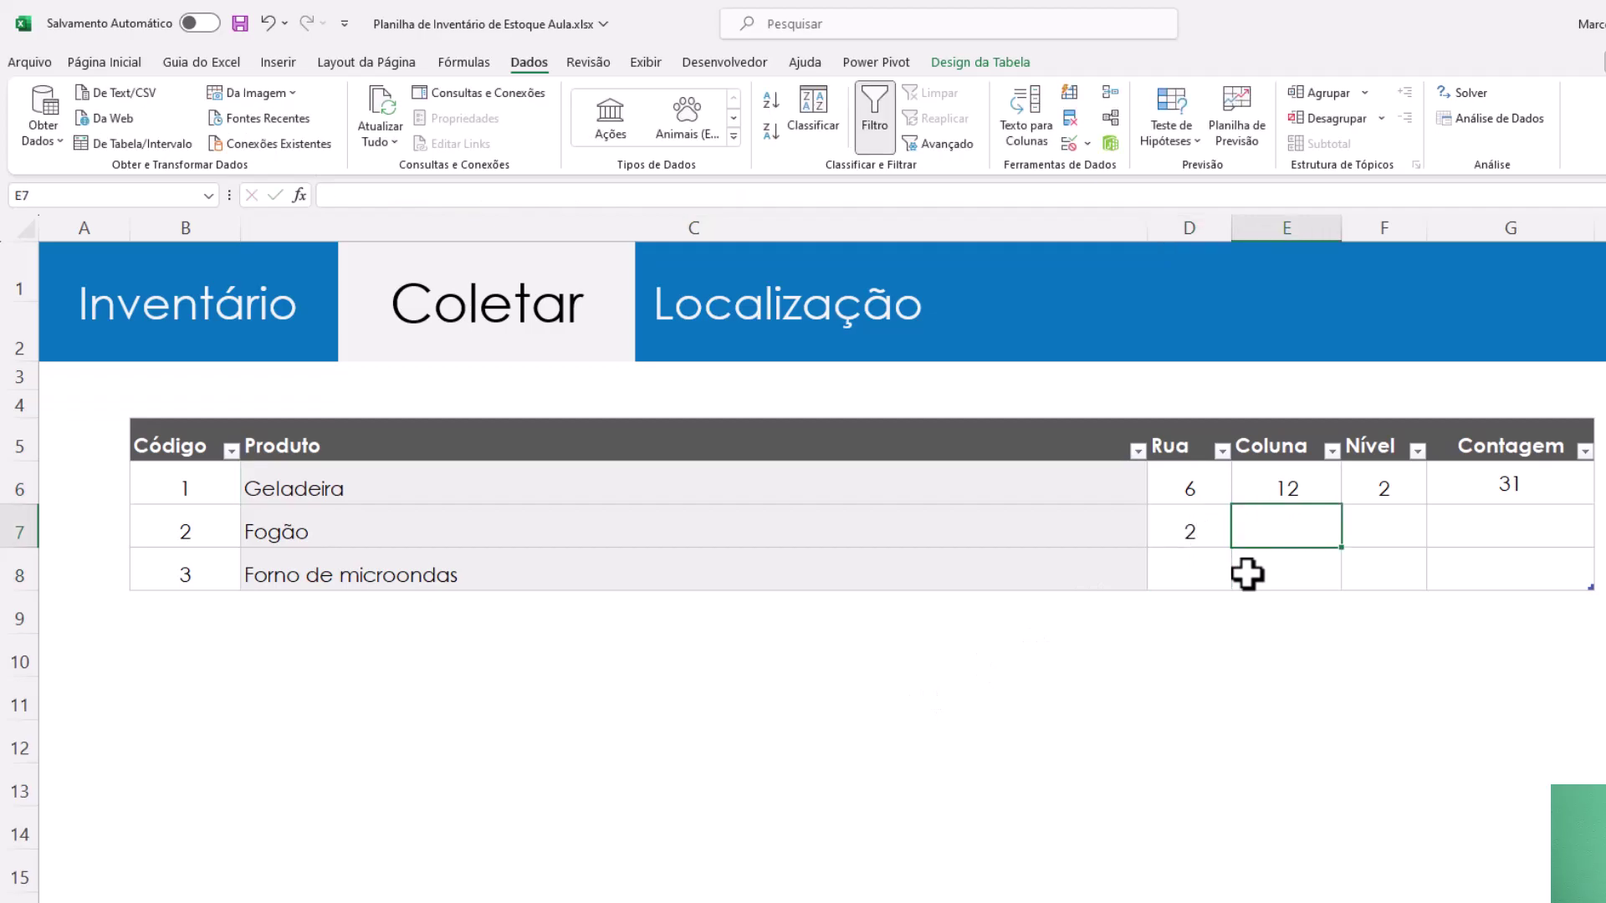
pyautogui.write('3')
pyautogui.press('Tab')
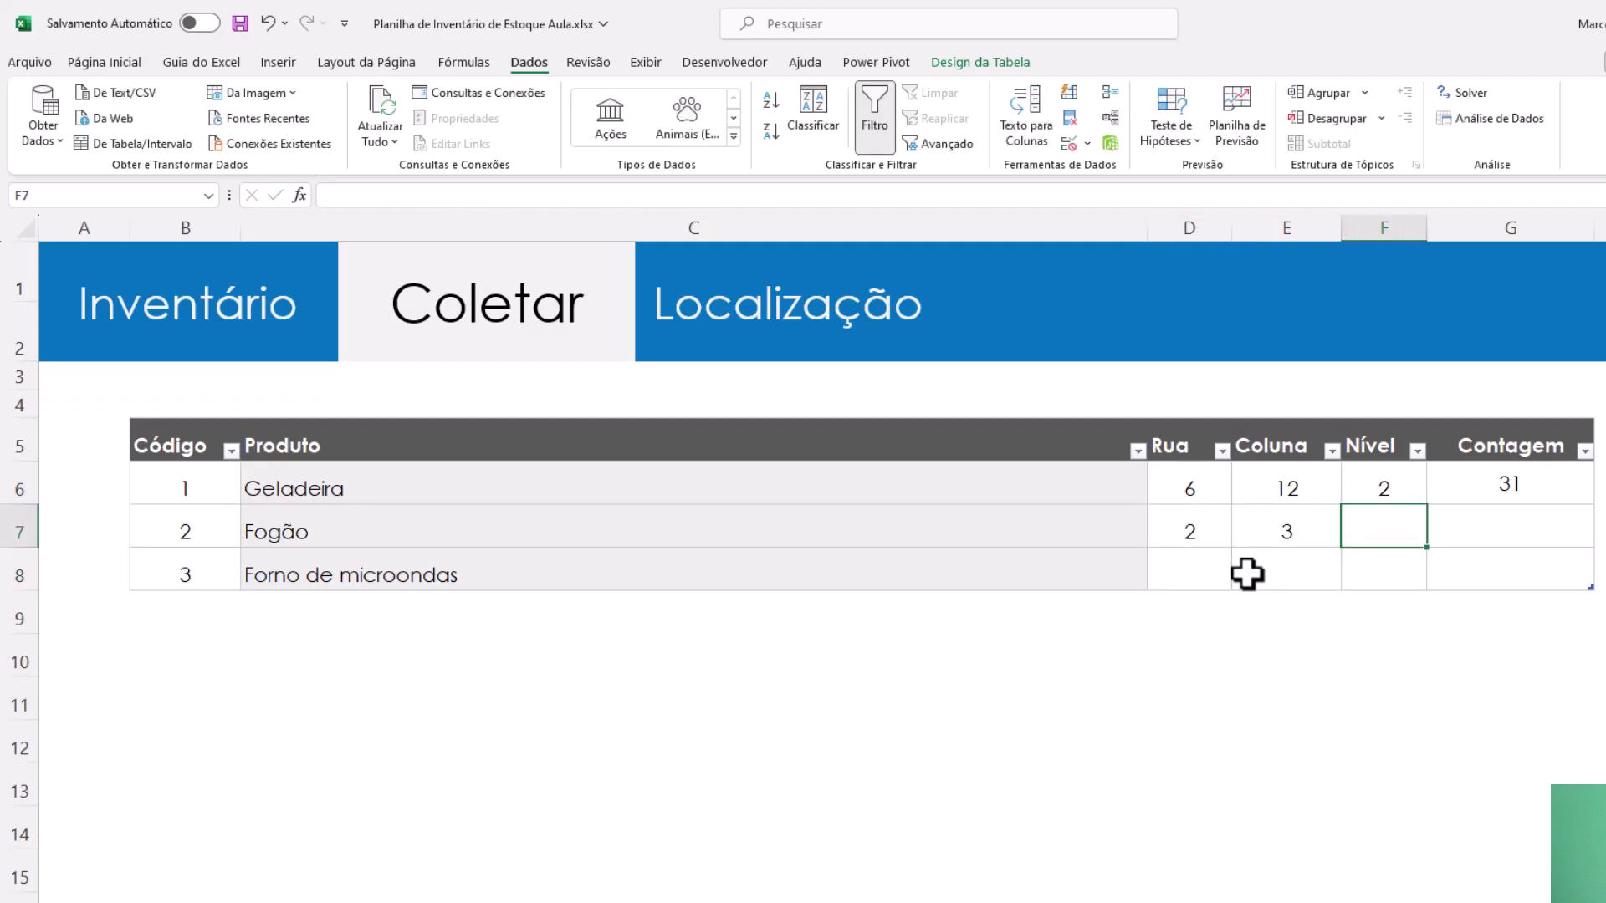
pyautogui.write('4')
pyautogui.press('Return')
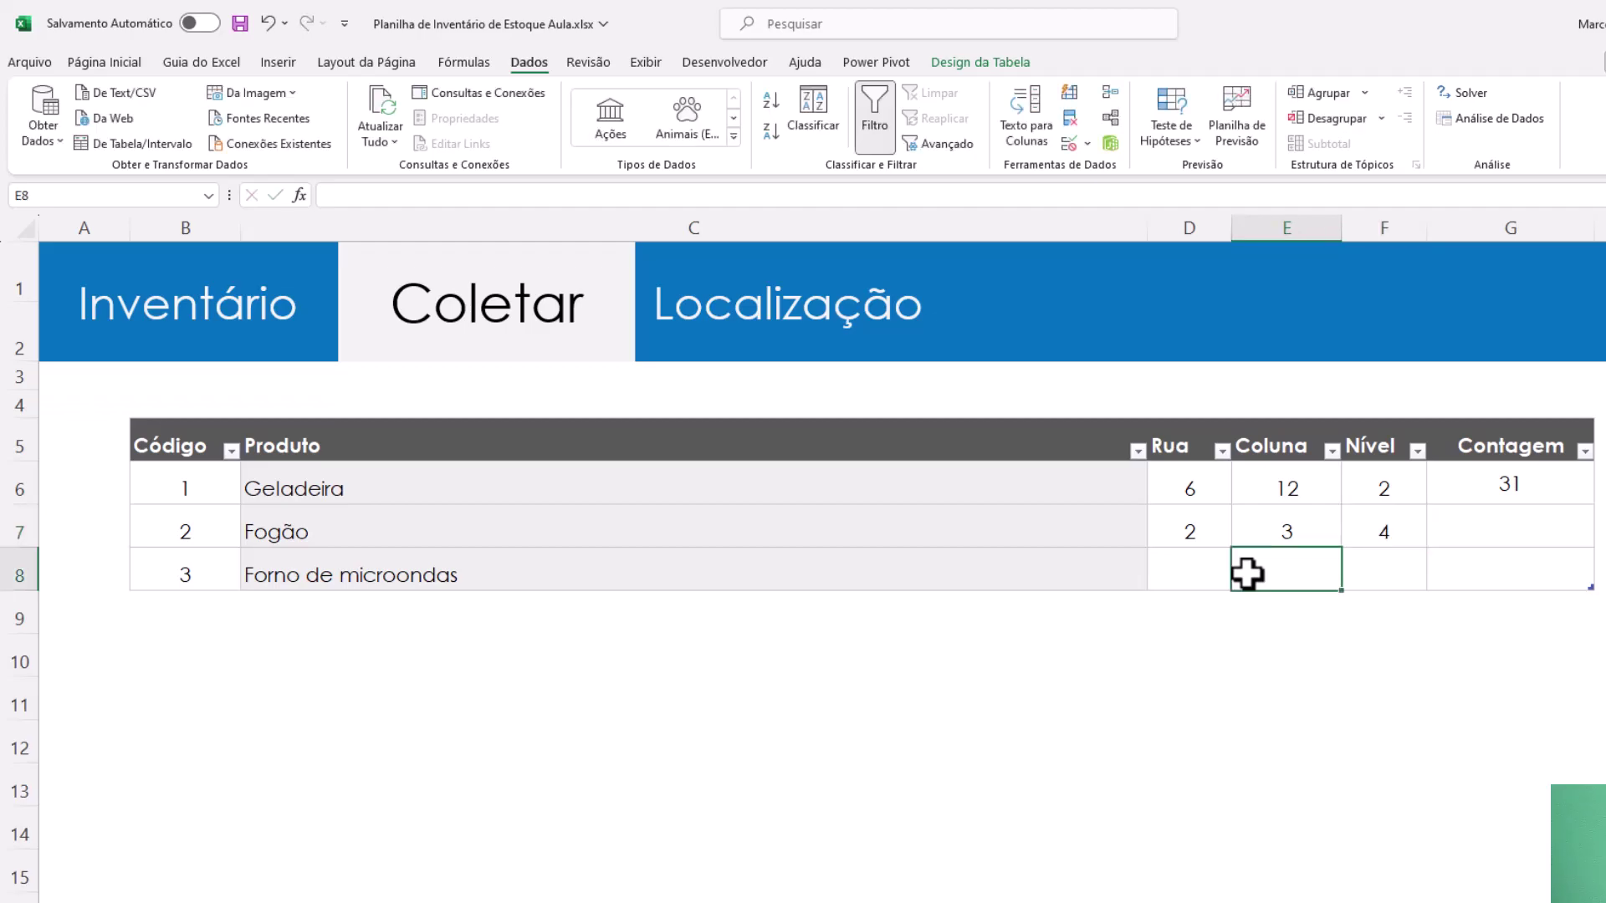
# - Set Forno de microondas' location to Rua 9, Coluna 12, Nível 5
pyautogui.write('9')
pyautogui.press('Tab')
pyautogui.write('12')
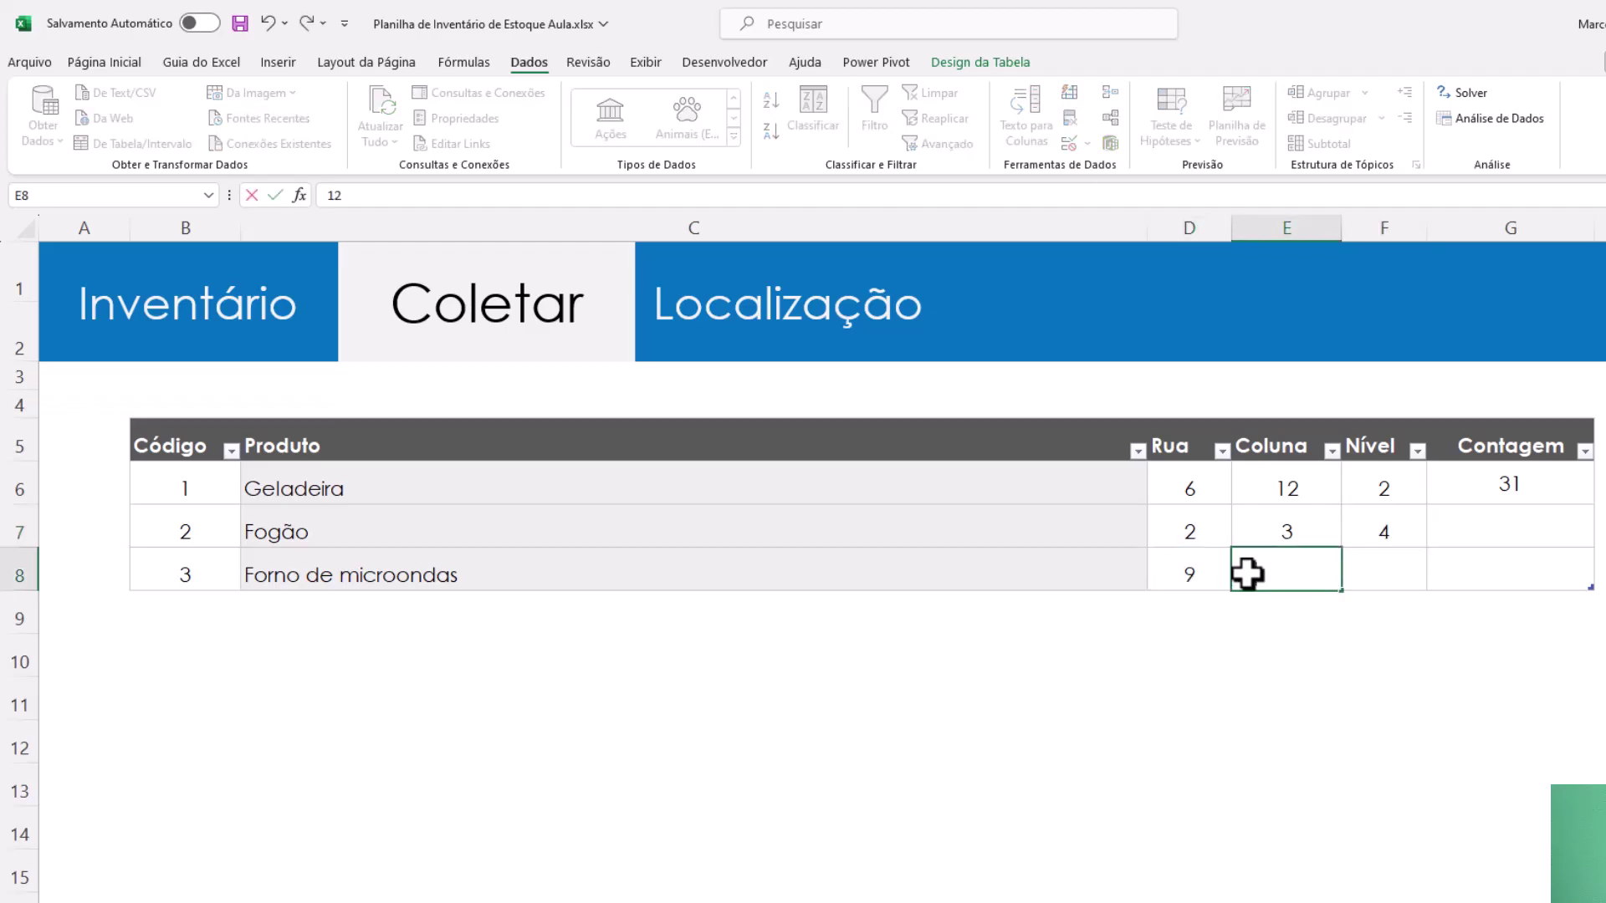
pyautogui.press('Tab')
pyautogui.write('5')
pyautogui.press('Tab')
pyautogui.press('Up')
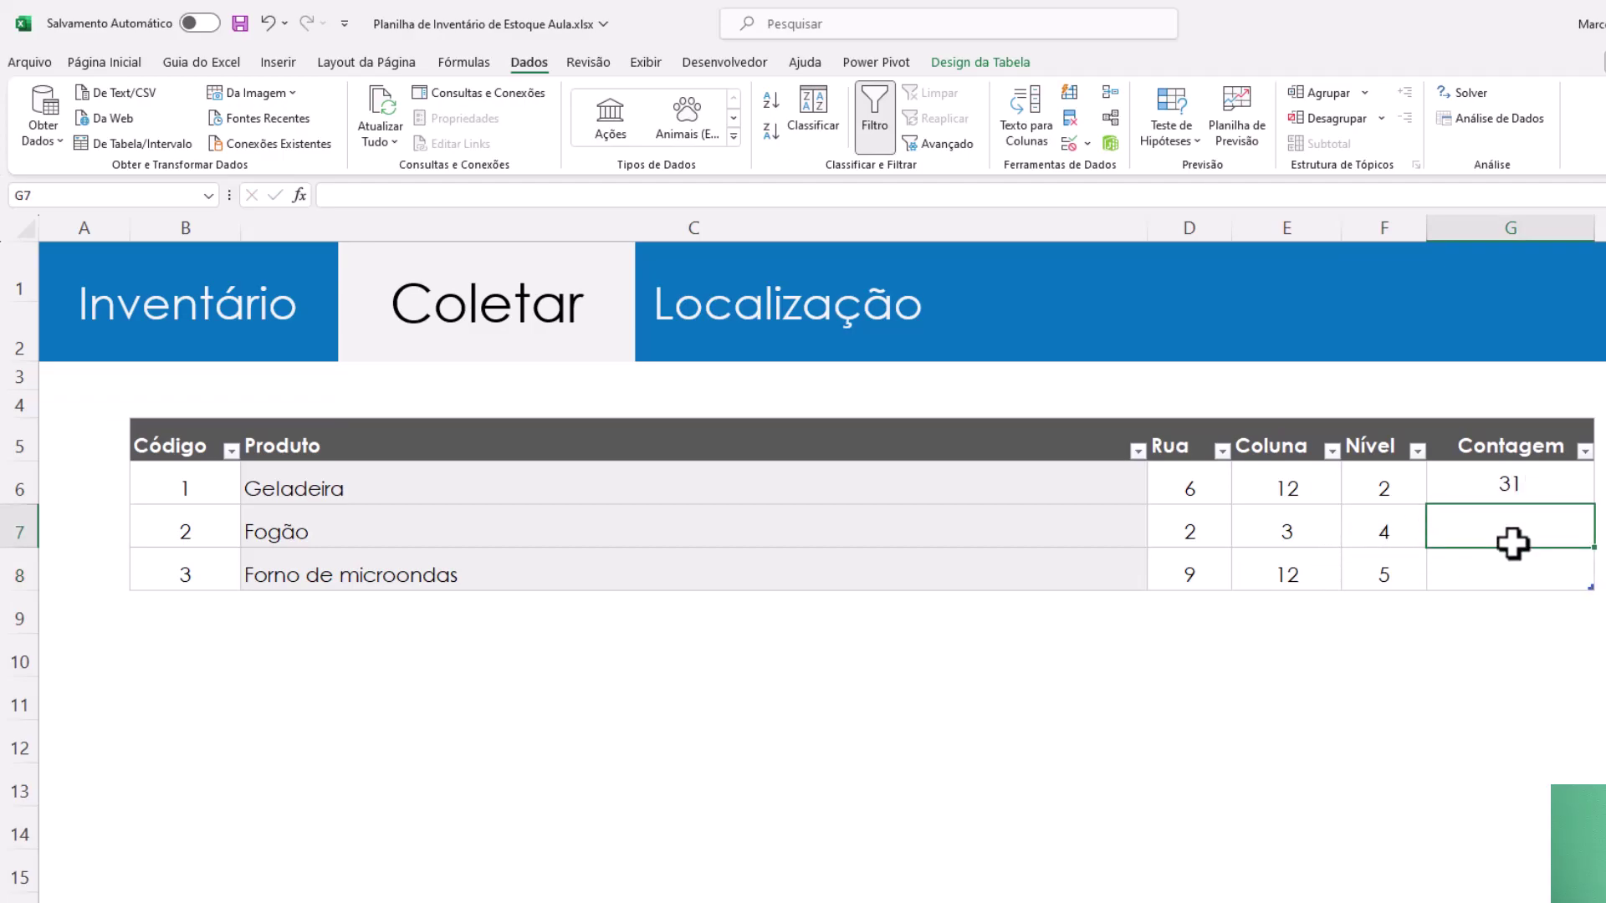
# - Enter then clear a mistaken Fogão count of 14, checking the Inventário sheet
pyautogui.write('14')
pyautogui.press('Return')
pyautogui.write('1')
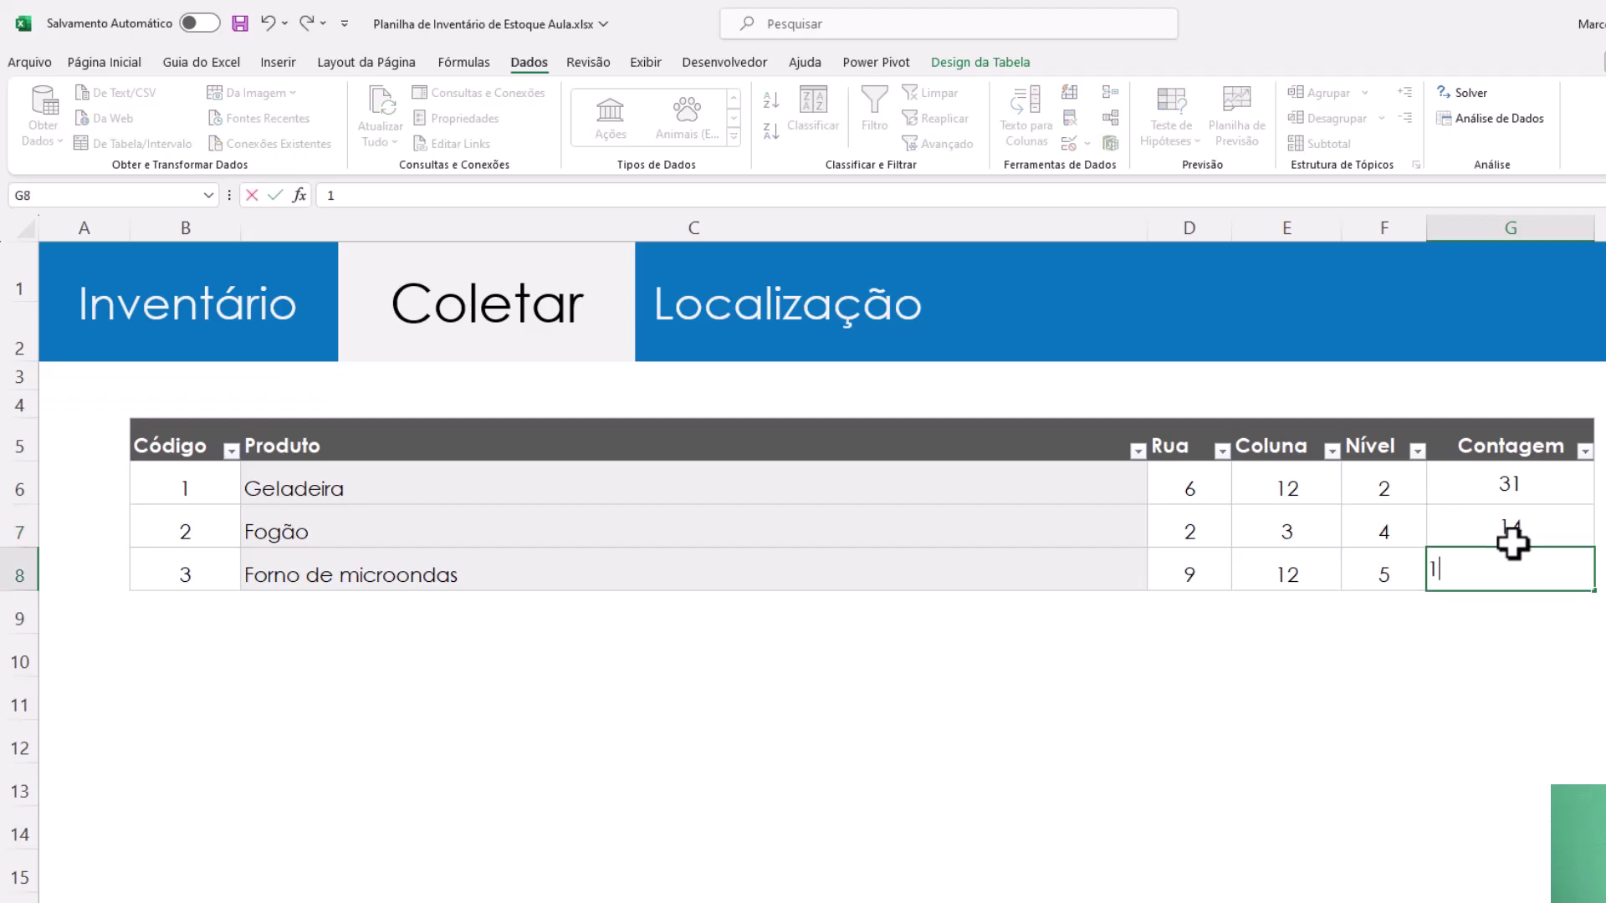
pyautogui.press('Escape')
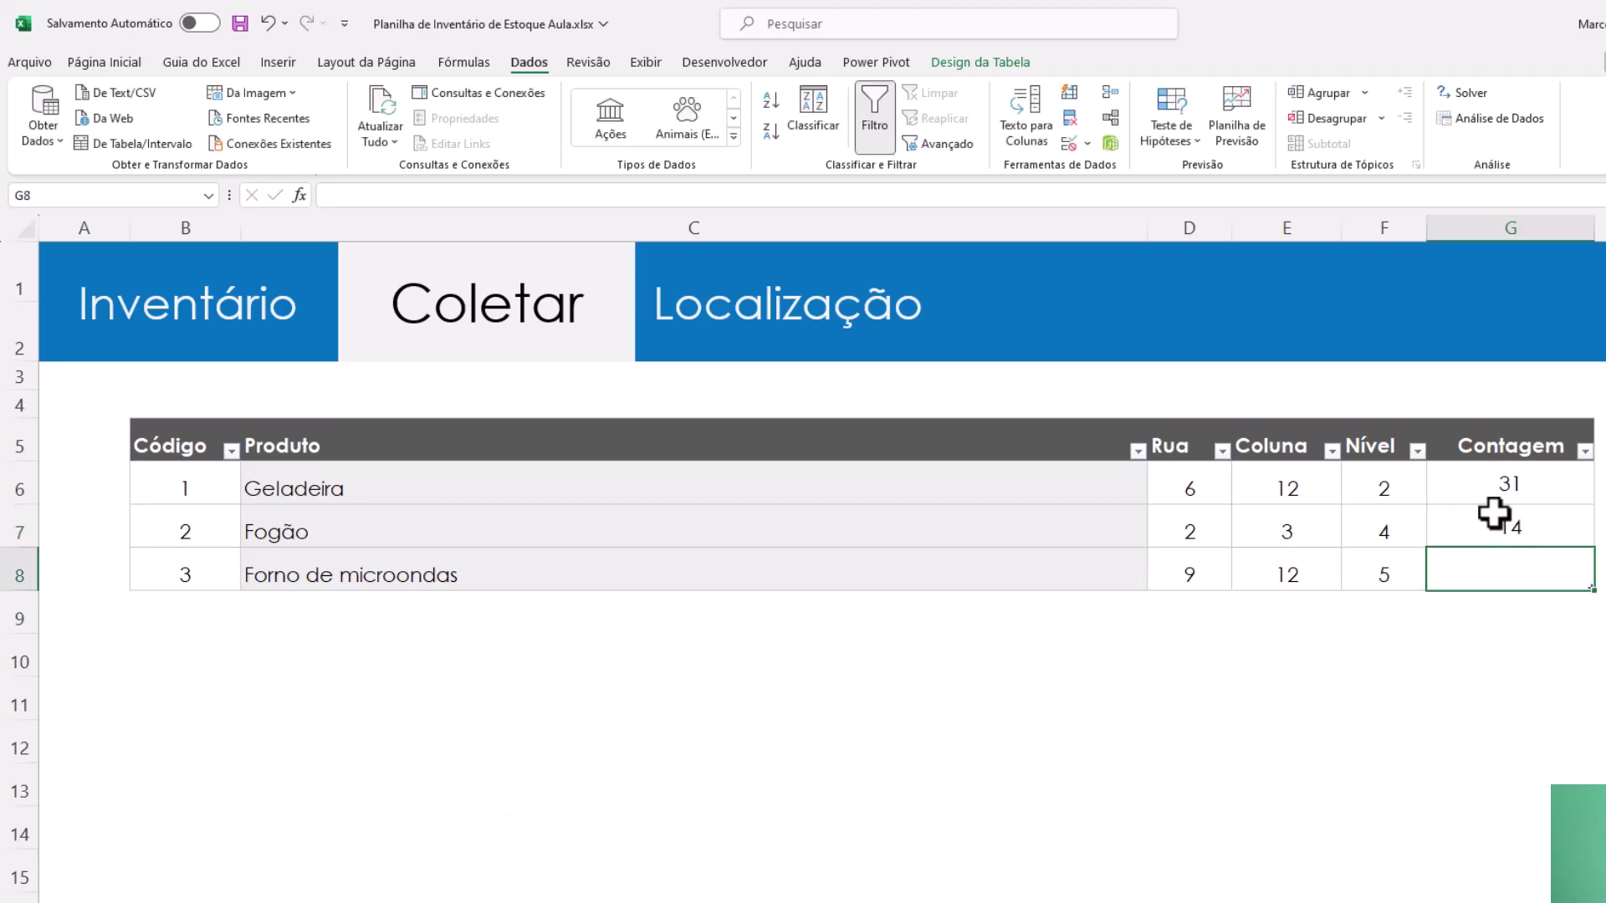
pyautogui.click(1531, 539)
pyautogui.press('Delete')
pyautogui.hotkey('ctrl', 'pageup')
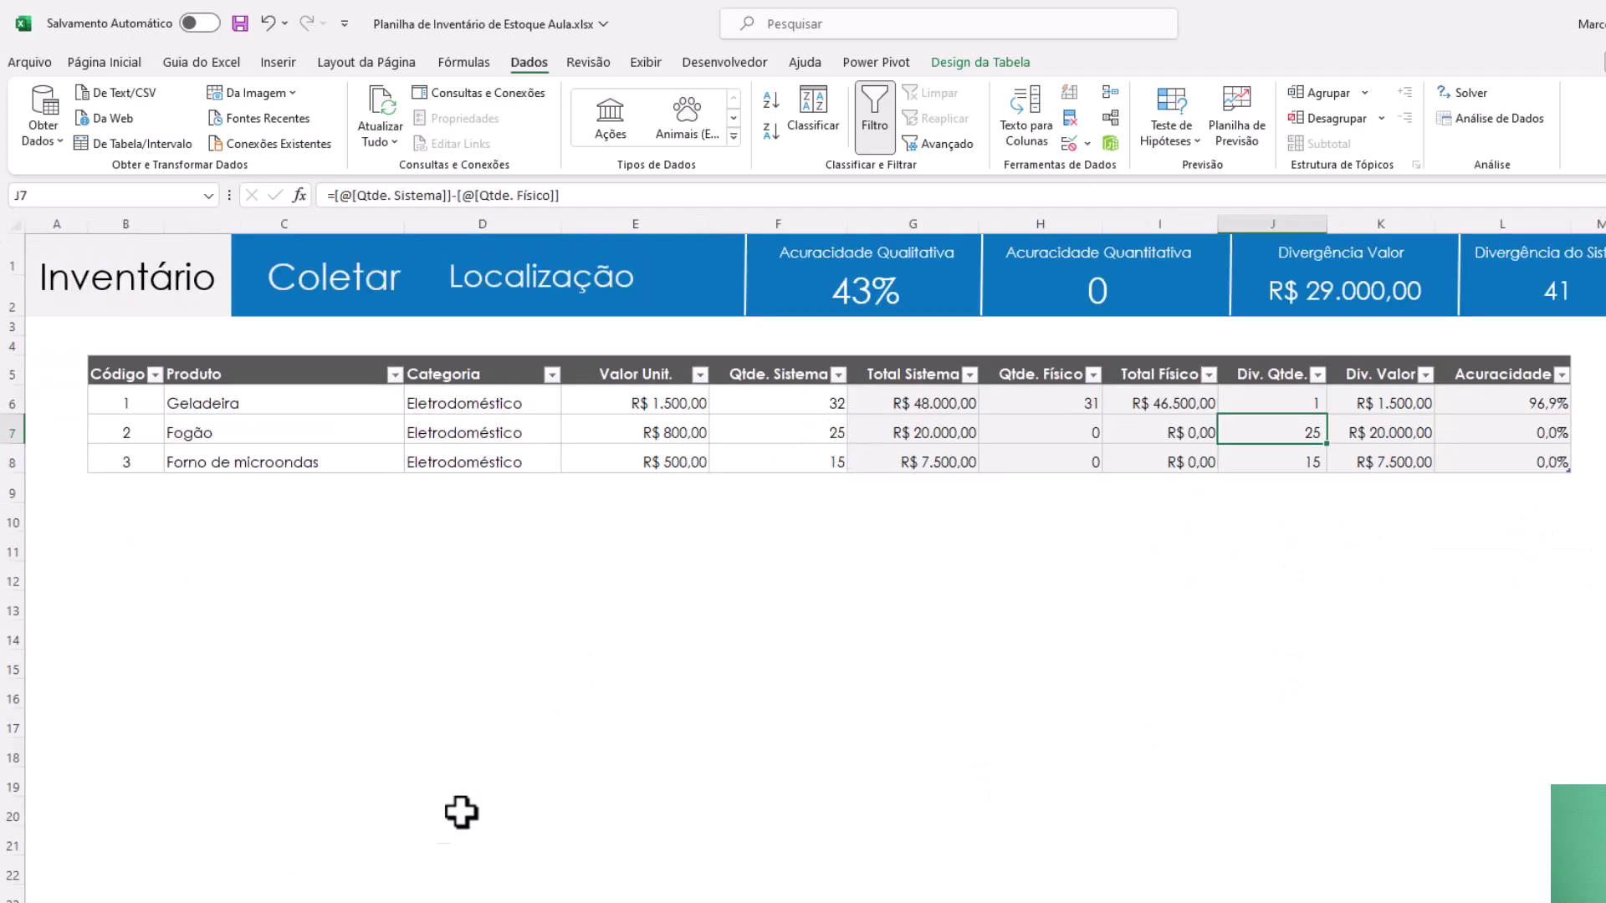
pyautogui.hotkey('ctrl', 'pagedown')
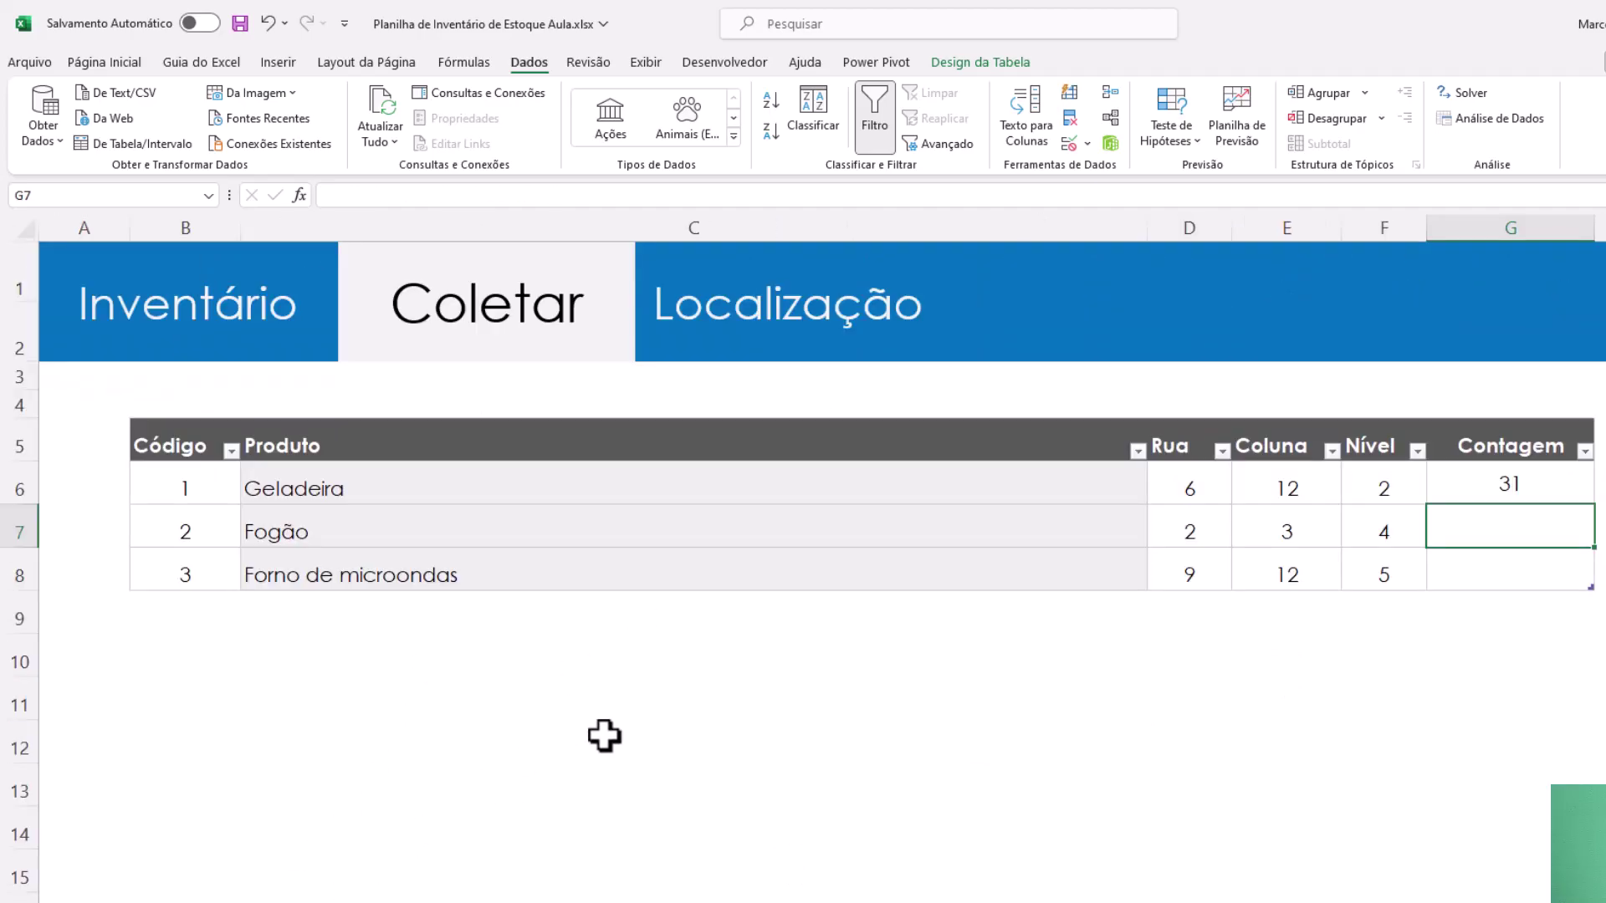
# - Count Fogão at 26 and Forno de microondas at 15, correcting an initial 12
pyautogui.write('26')
pyautogui.press('Return')
pyautogui.hotkey('ctrl', 'pageup')
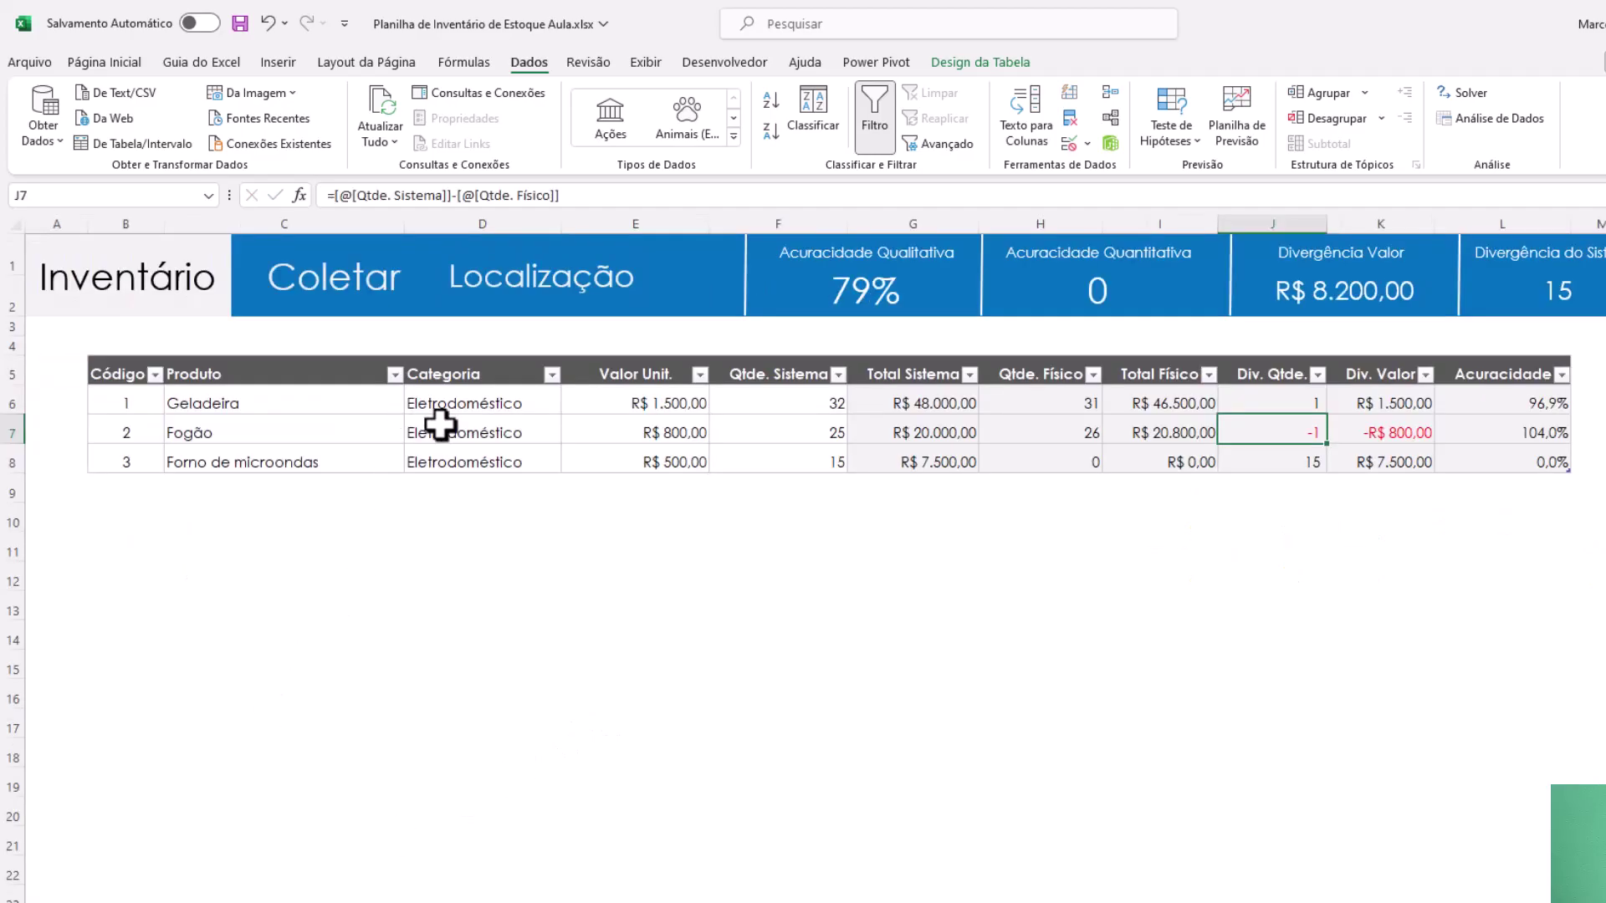
pyautogui.hotkey('ctrl', 'pagedown')
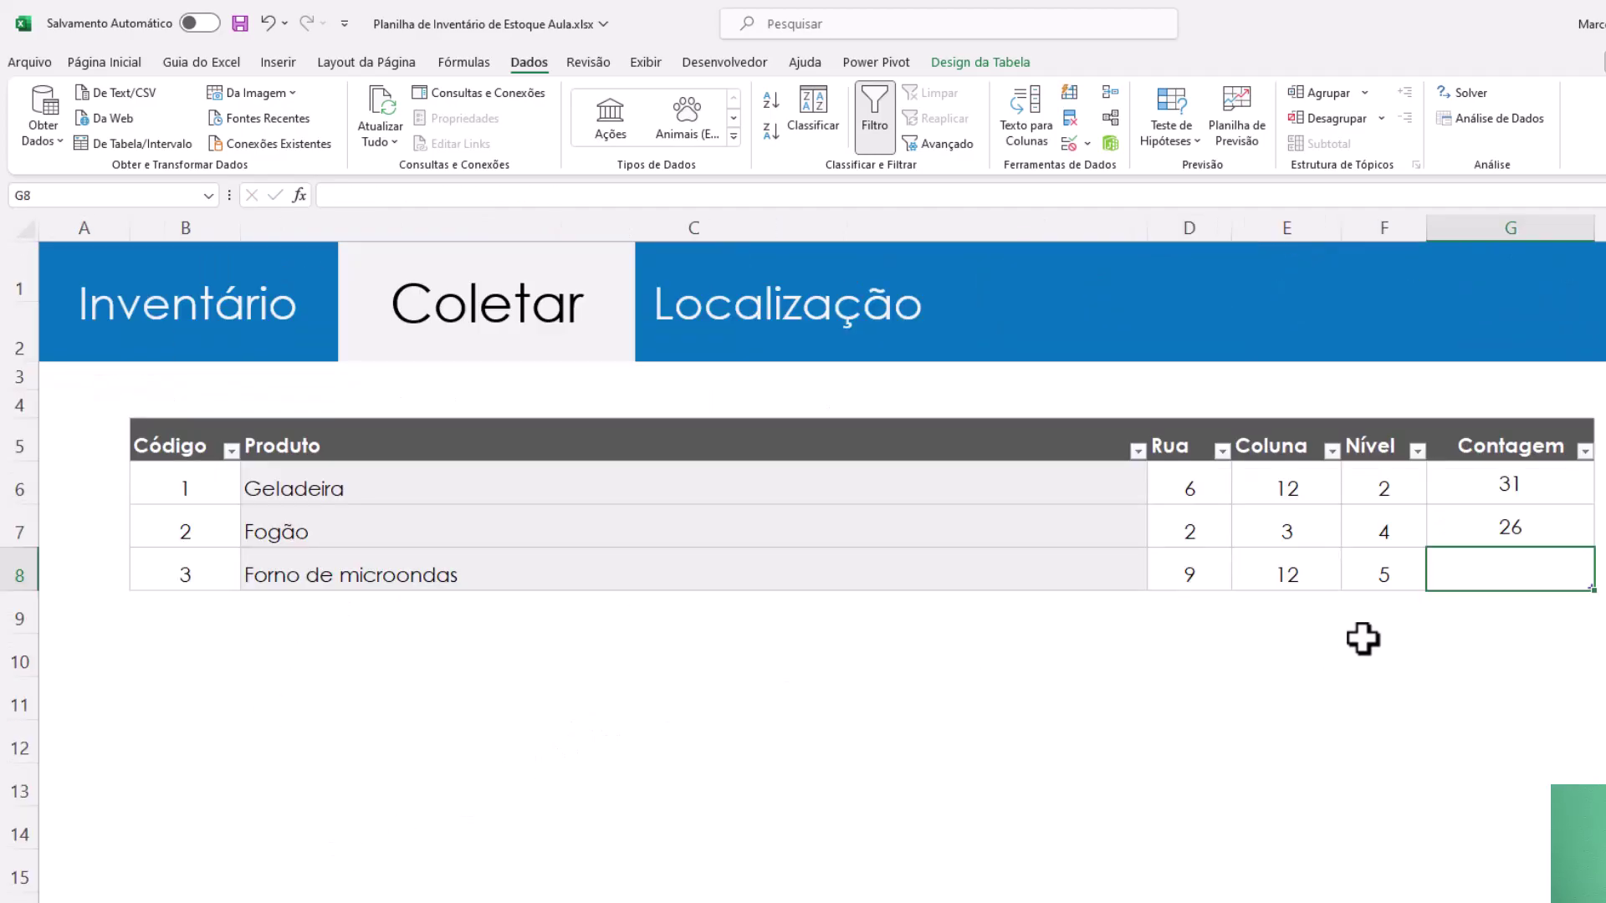
pyautogui.write('12')
pyautogui.press('Return')
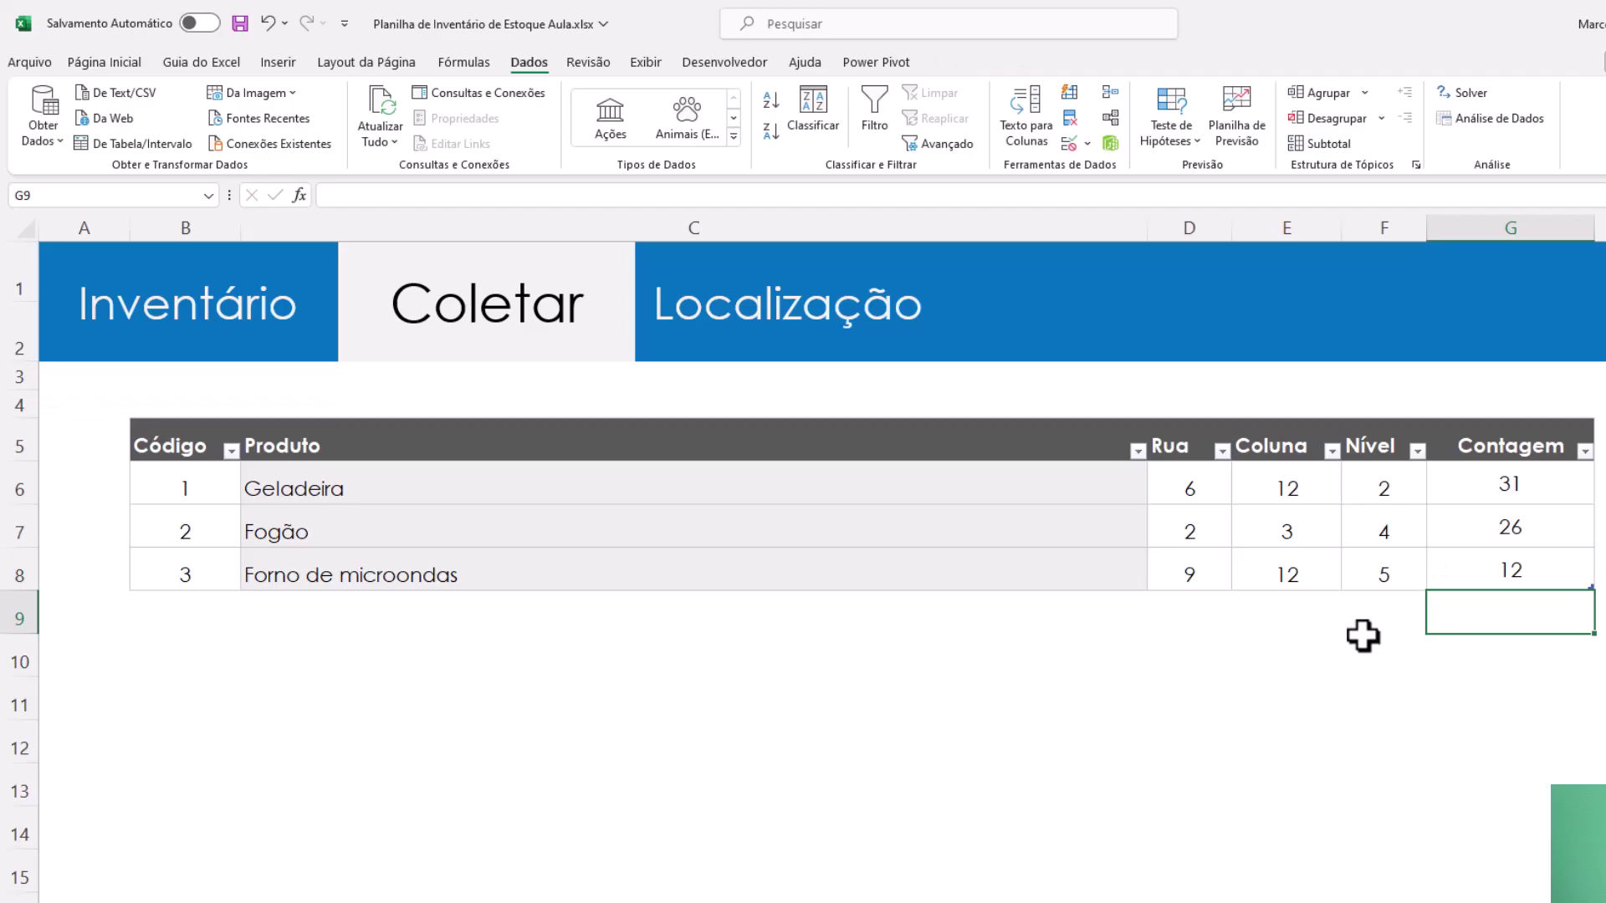
pyautogui.click(1535, 577)
pyautogui.write('15')
pyautogui.press('Return')
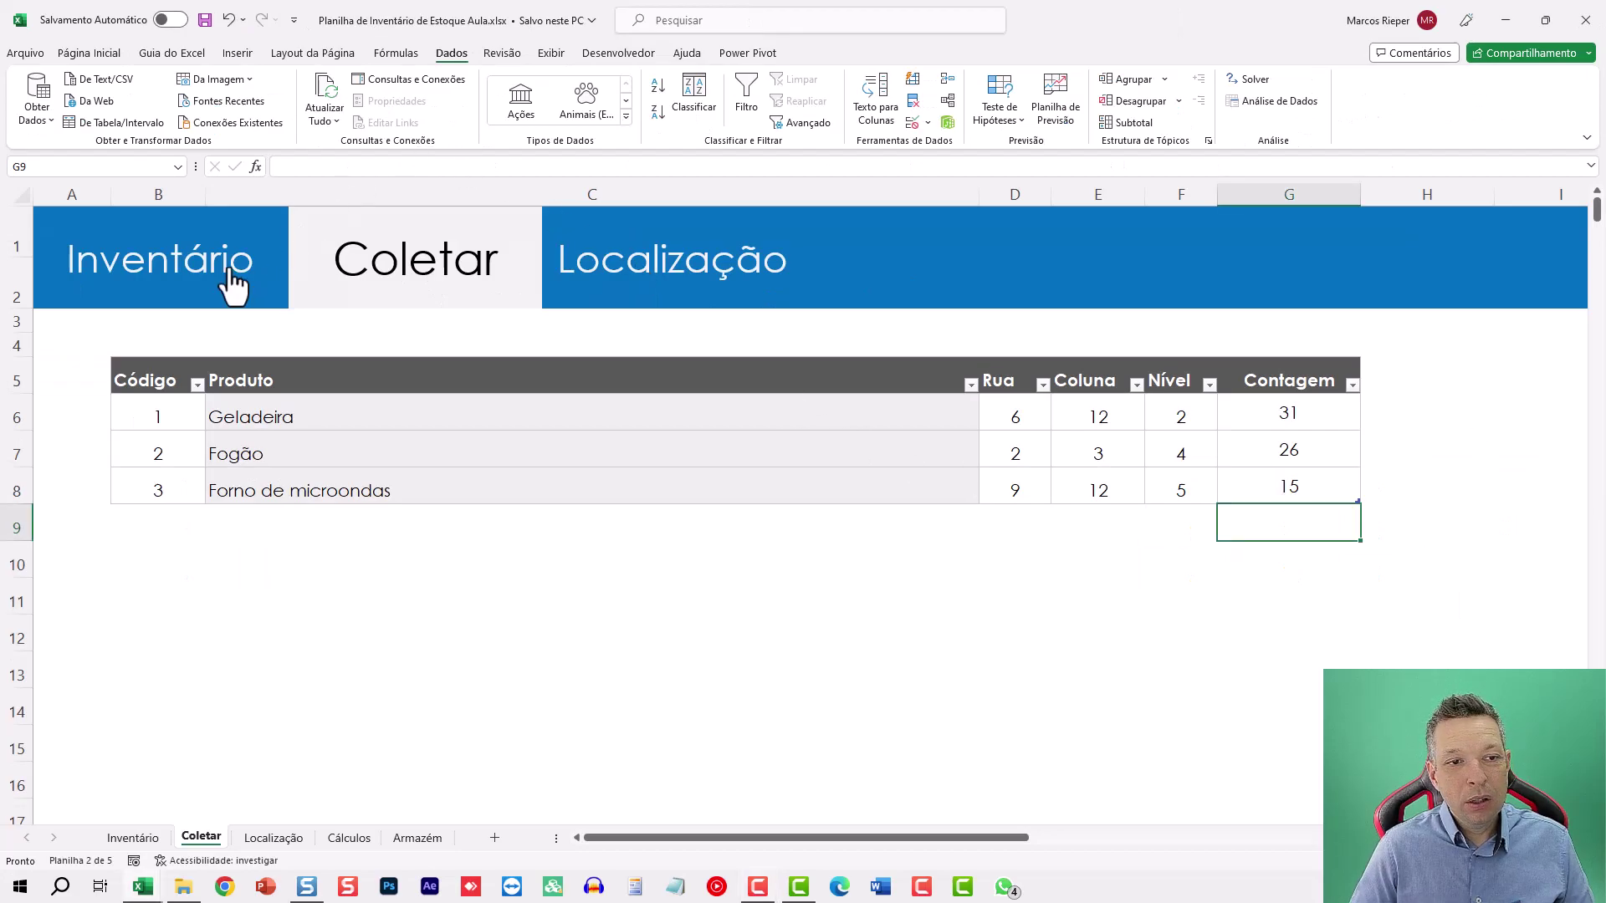
# - On Inventário, inspect the Total Sistema formula and select the Qtde. Físico and Total Físico values
pyautogui.click(185, 278)
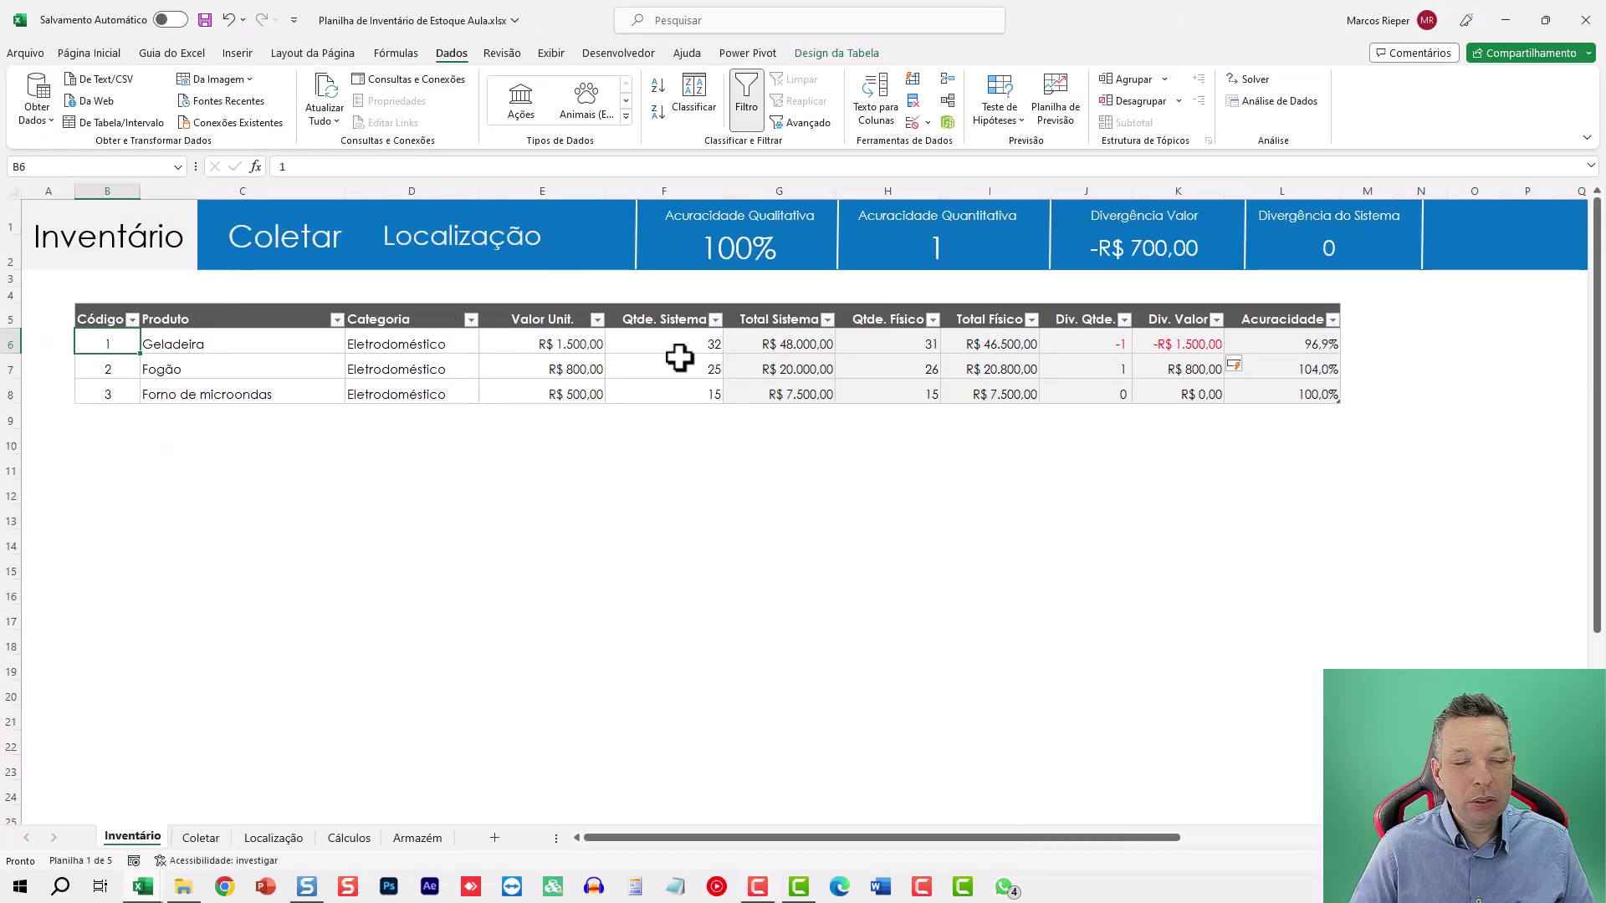
pyautogui.click(796, 344)
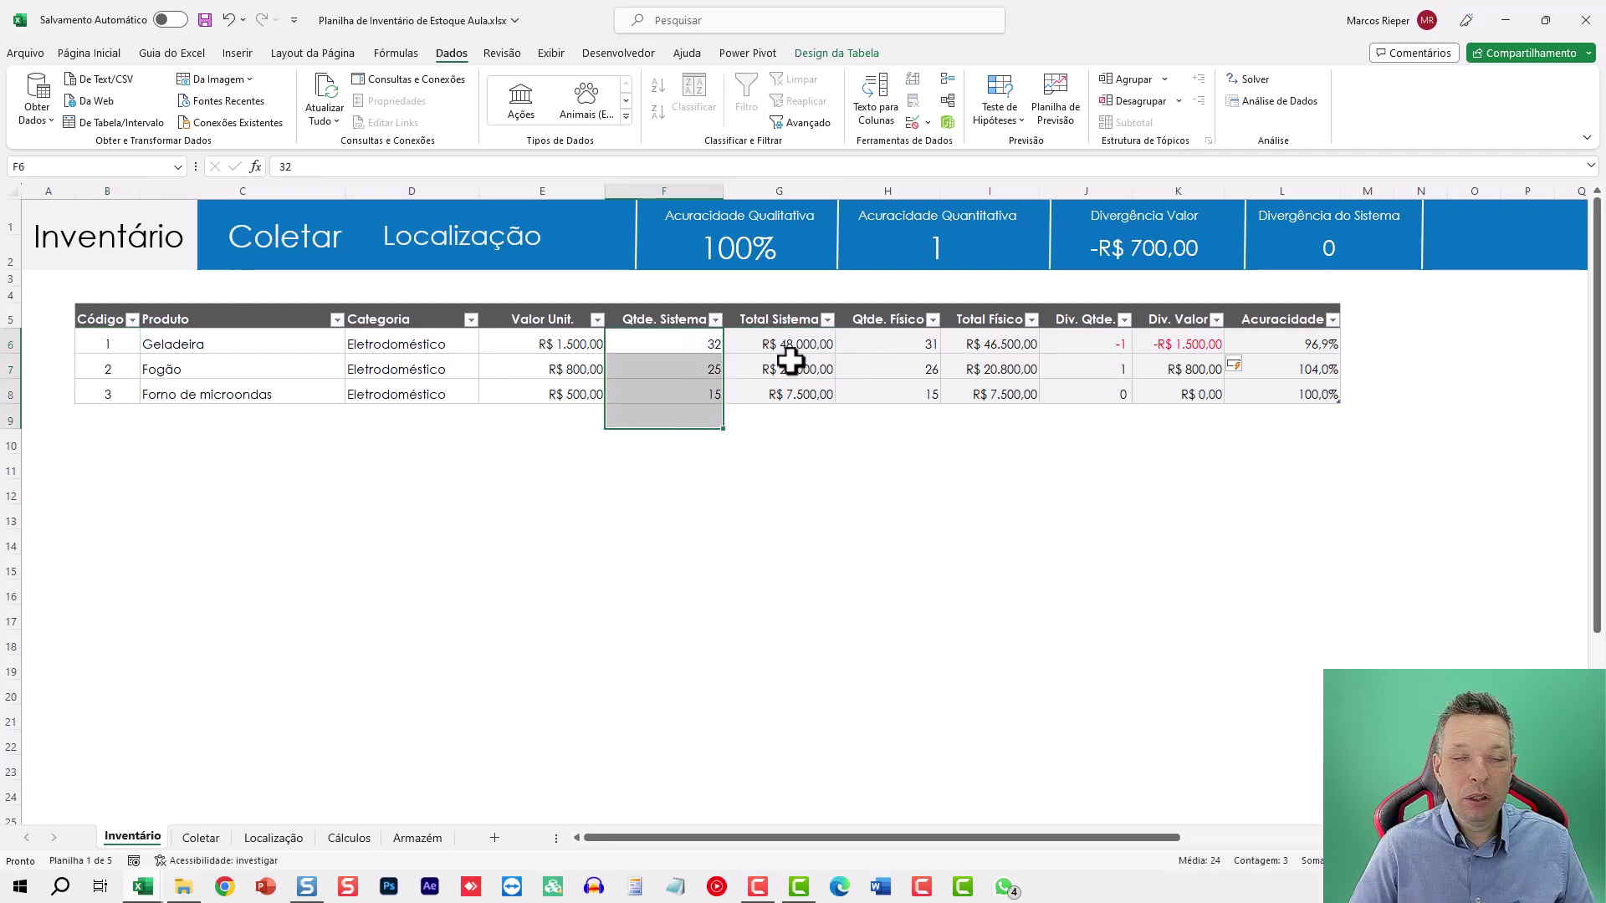
pyautogui.moveTo(903, 341); pyautogui.dragTo(901, 406)
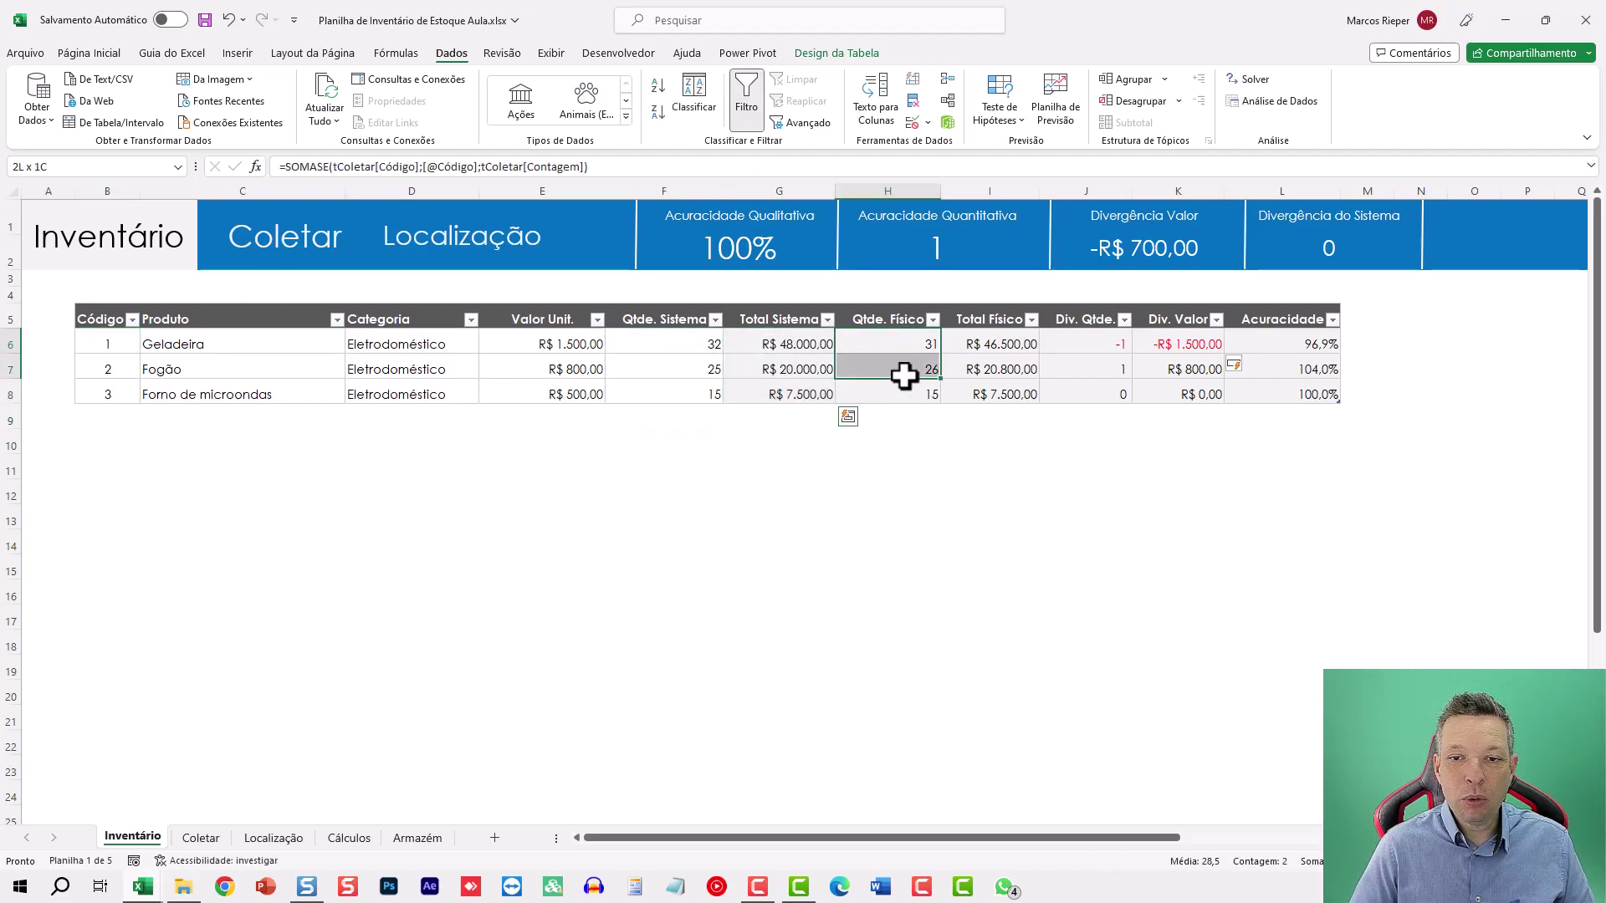
pyautogui.moveTo(995, 344); pyautogui.dragTo(1003, 397)
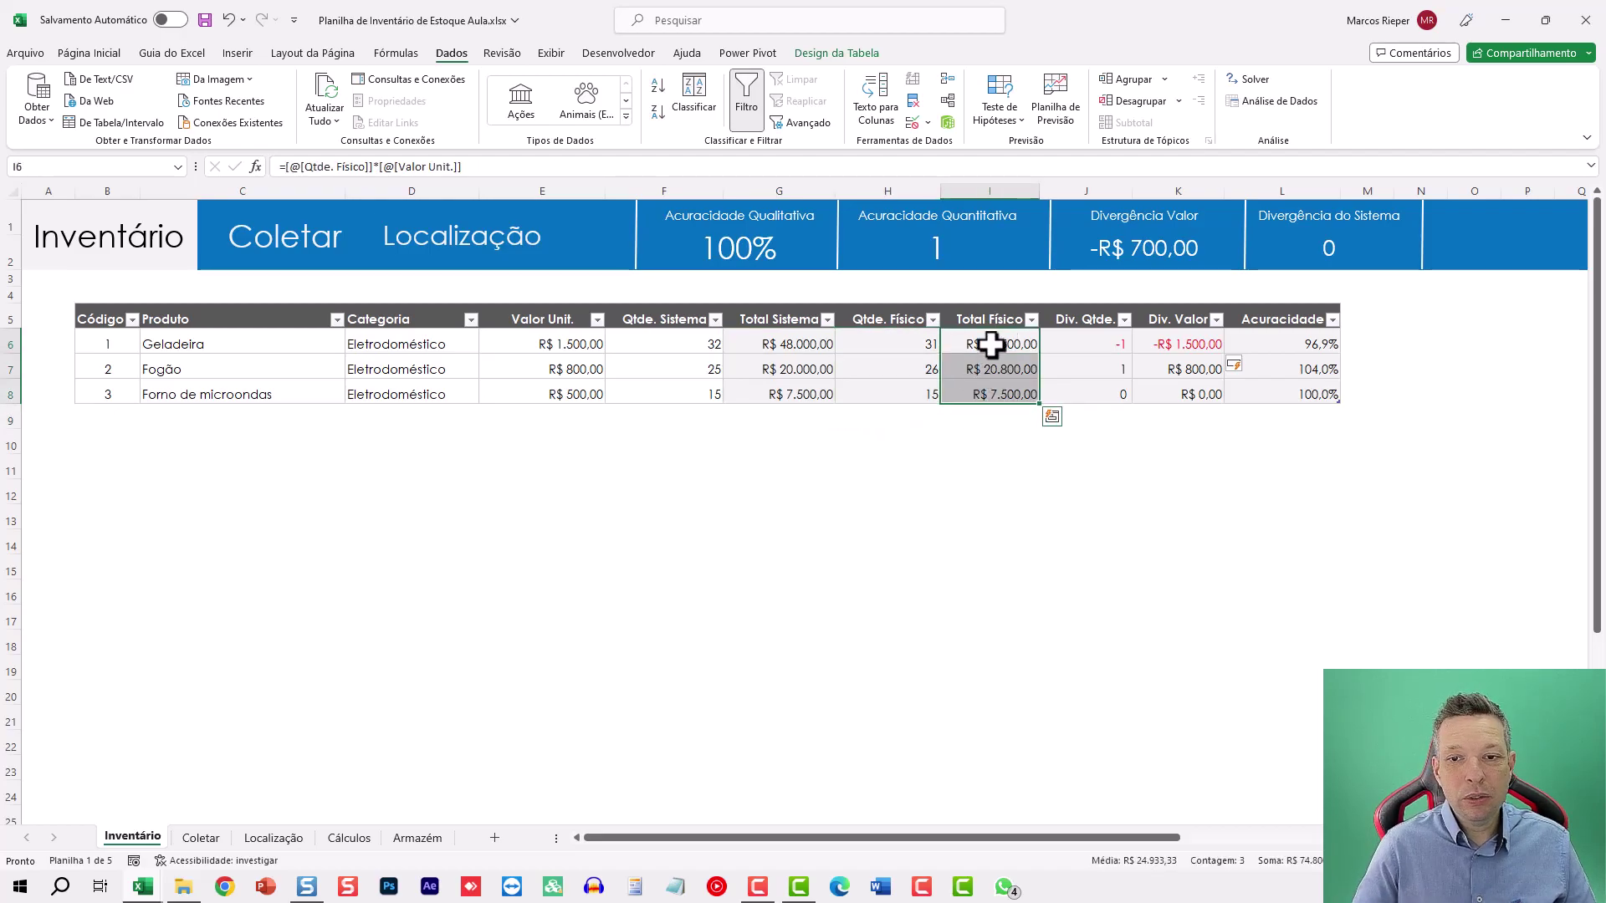
# - Read the Geladeira Qtde. Físico and Div. Qtde. formulas without changing them
pyautogui.click(930, 348)
pyautogui.doubleClick(926, 343)
pyautogui.press('Escape')
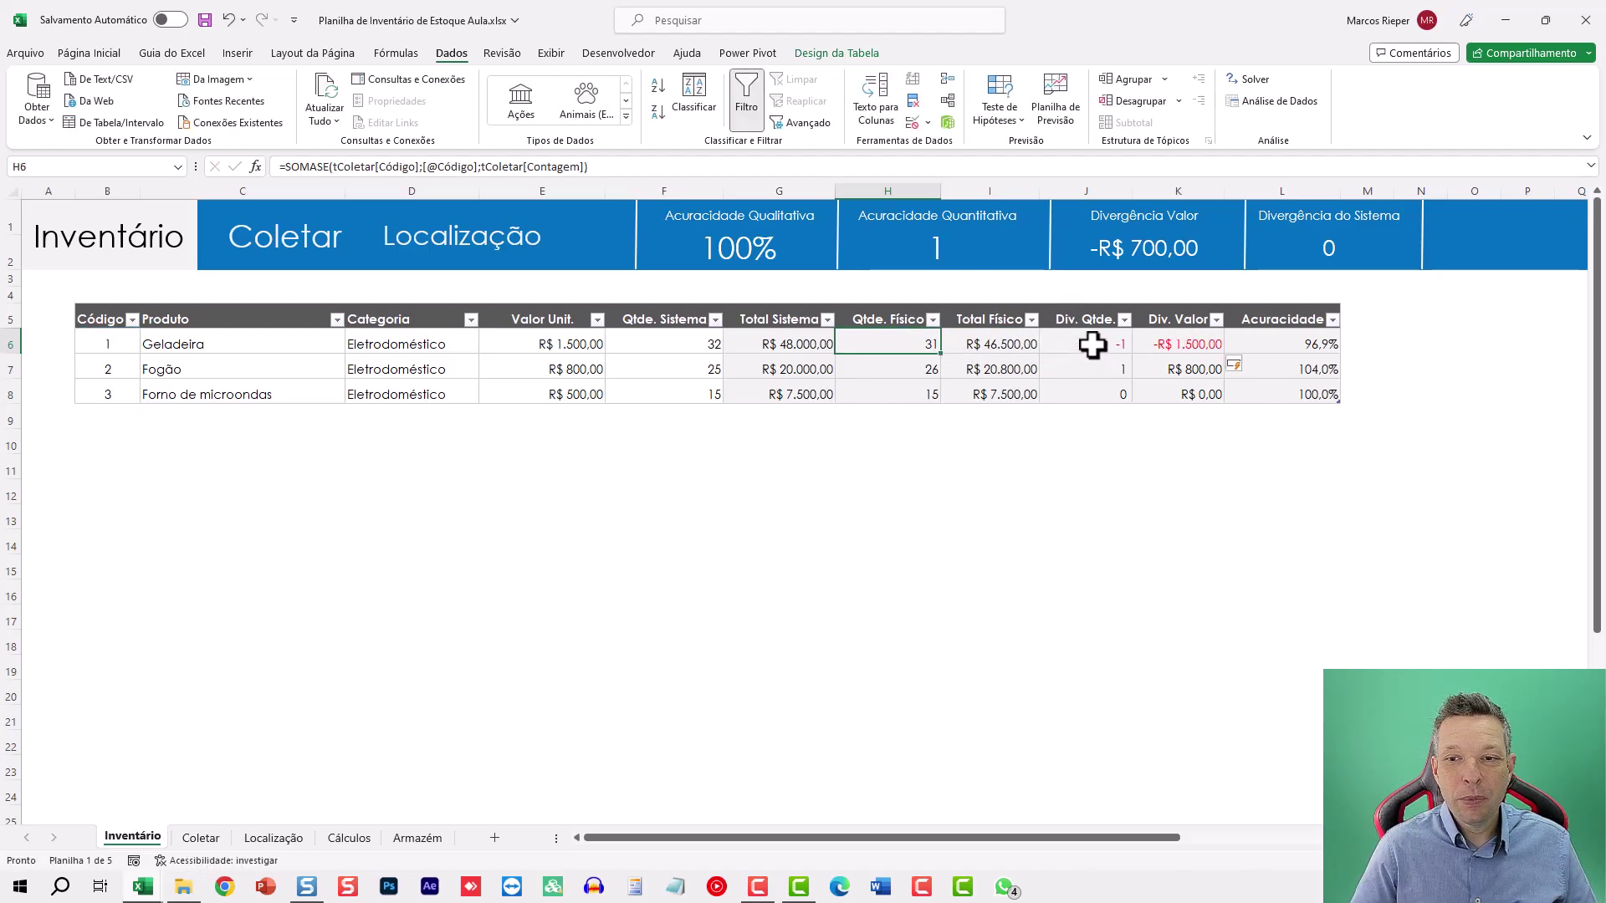
pyautogui.click(1091, 343)
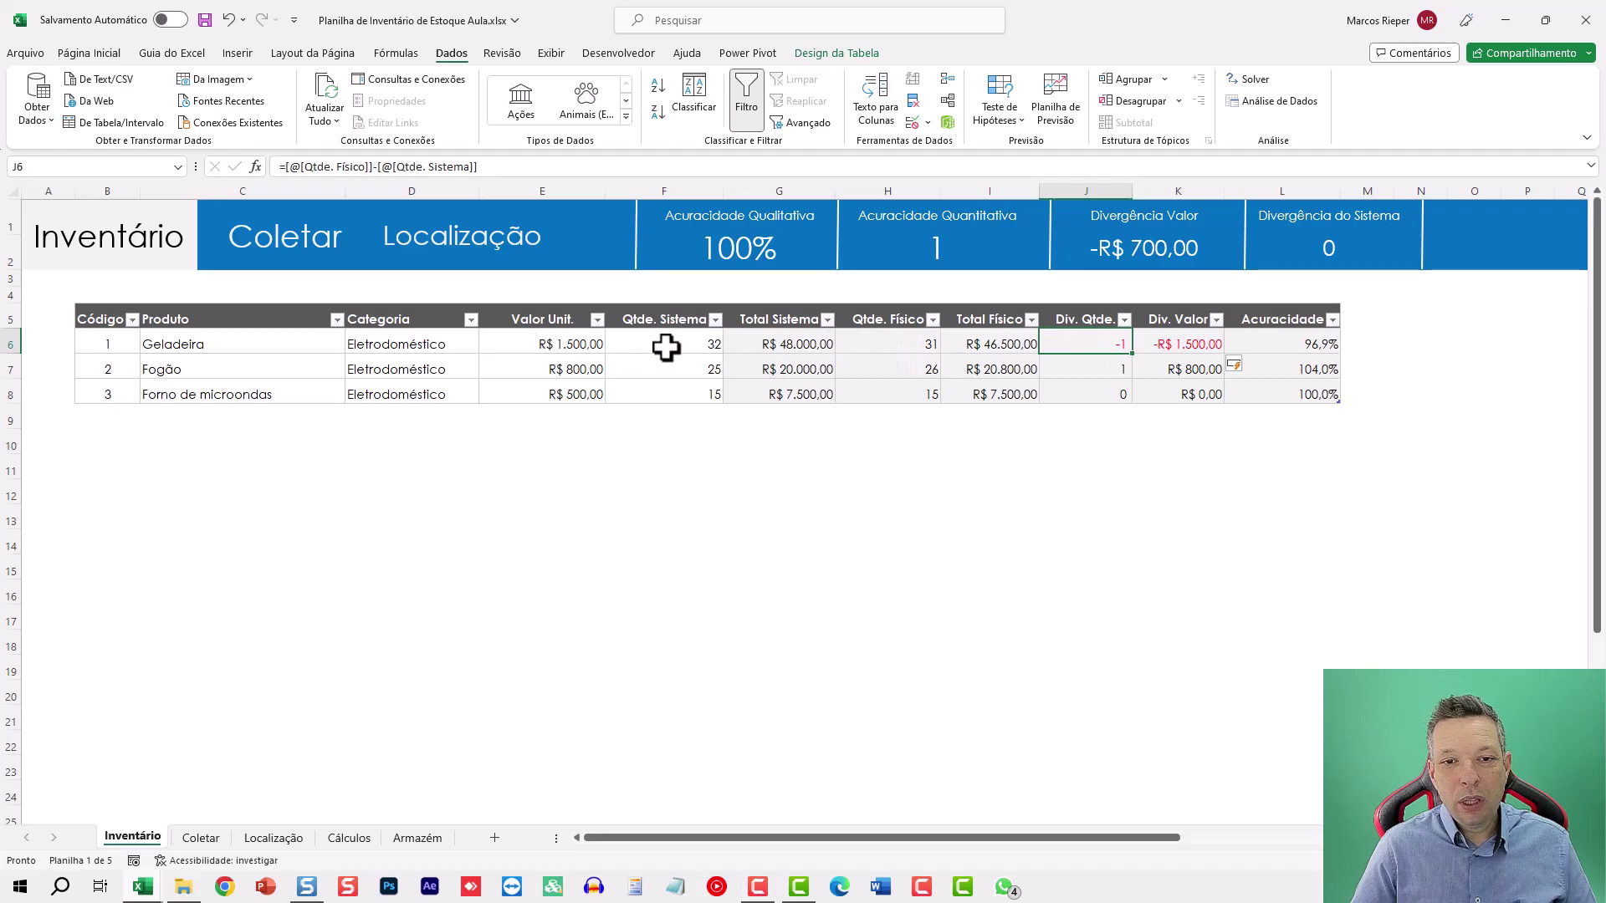
pyautogui.moveTo(666, 347); pyautogui.dragTo(670, 390)
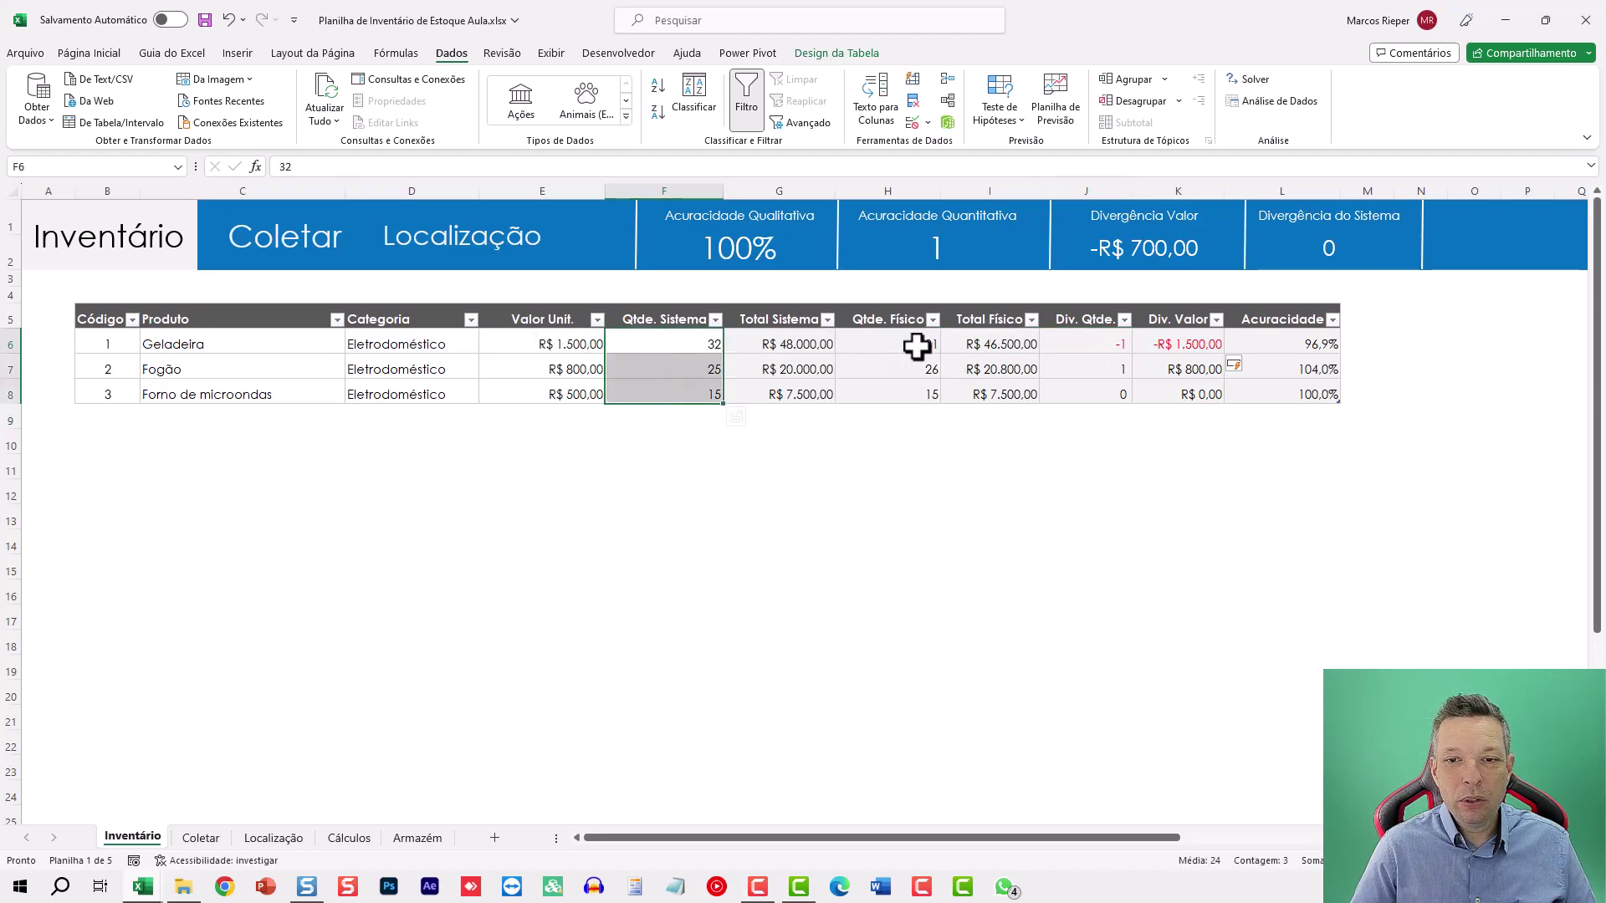
pyautogui.moveTo(917, 346); pyautogui.dragTo(889, 391)
pyautogui.click(1090, 341)
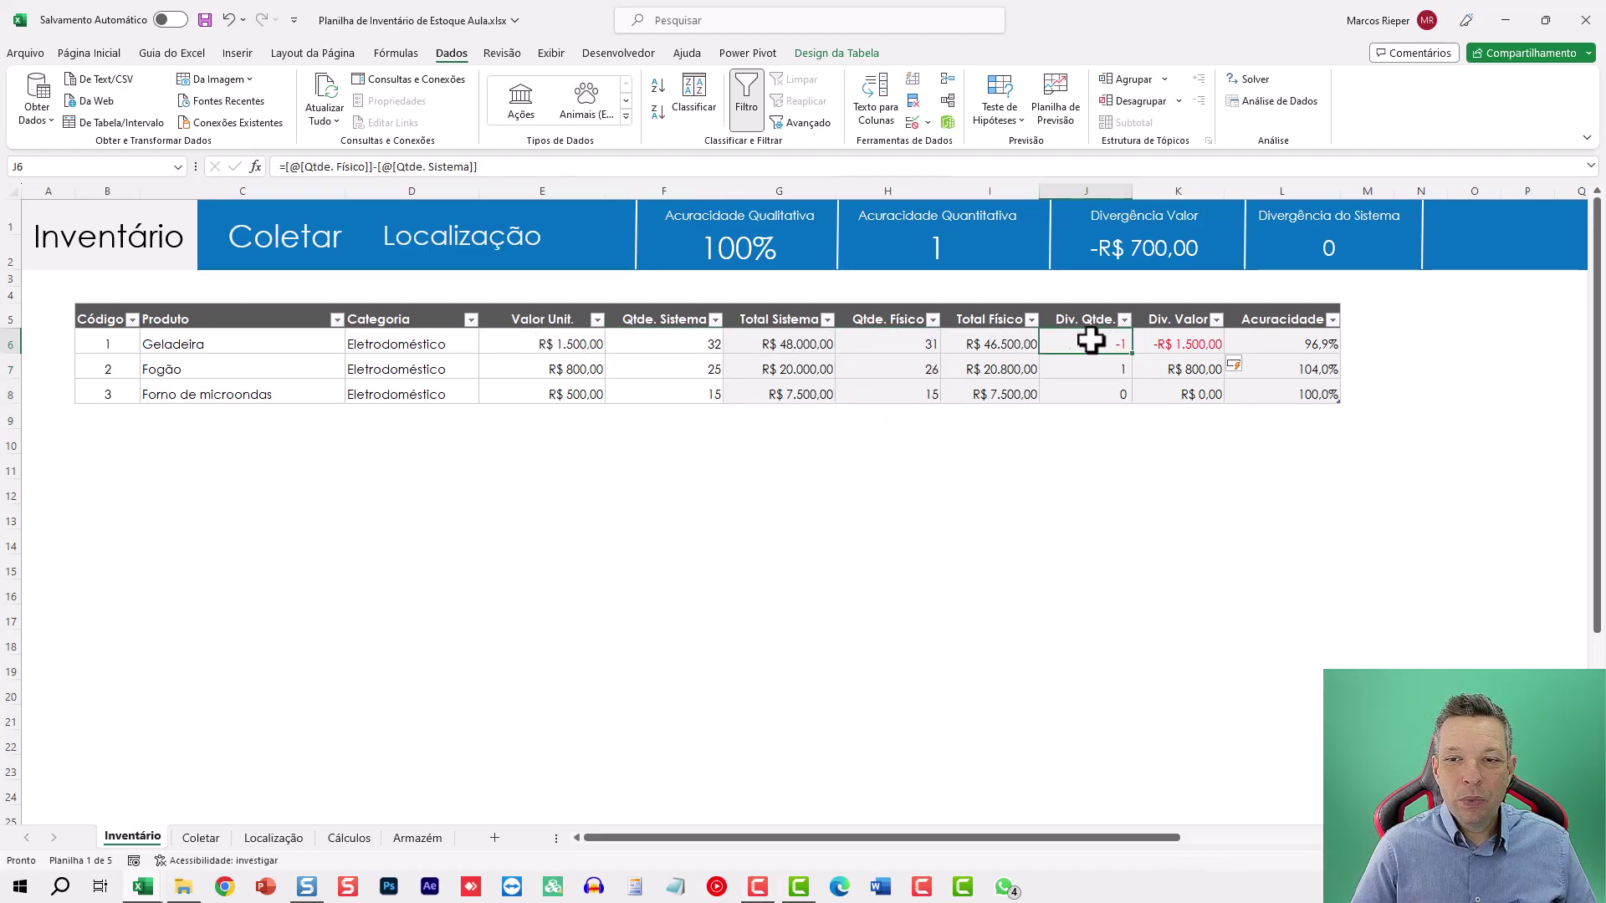
pyautogui.press('F2')
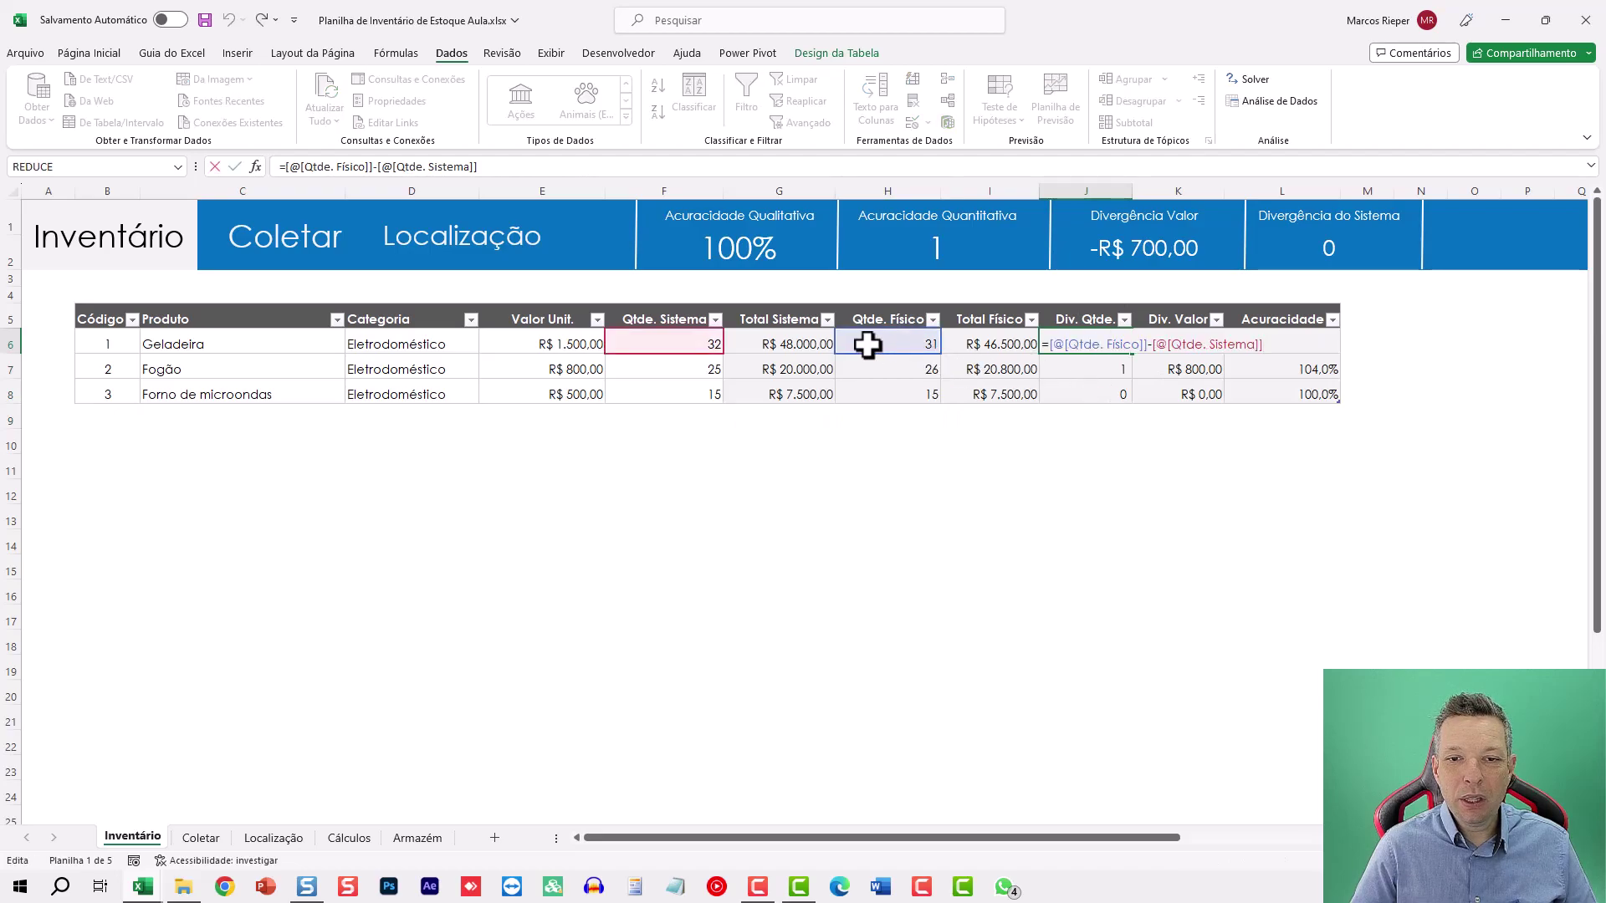
pyautogui.hotkey('ctrl', 'Return')
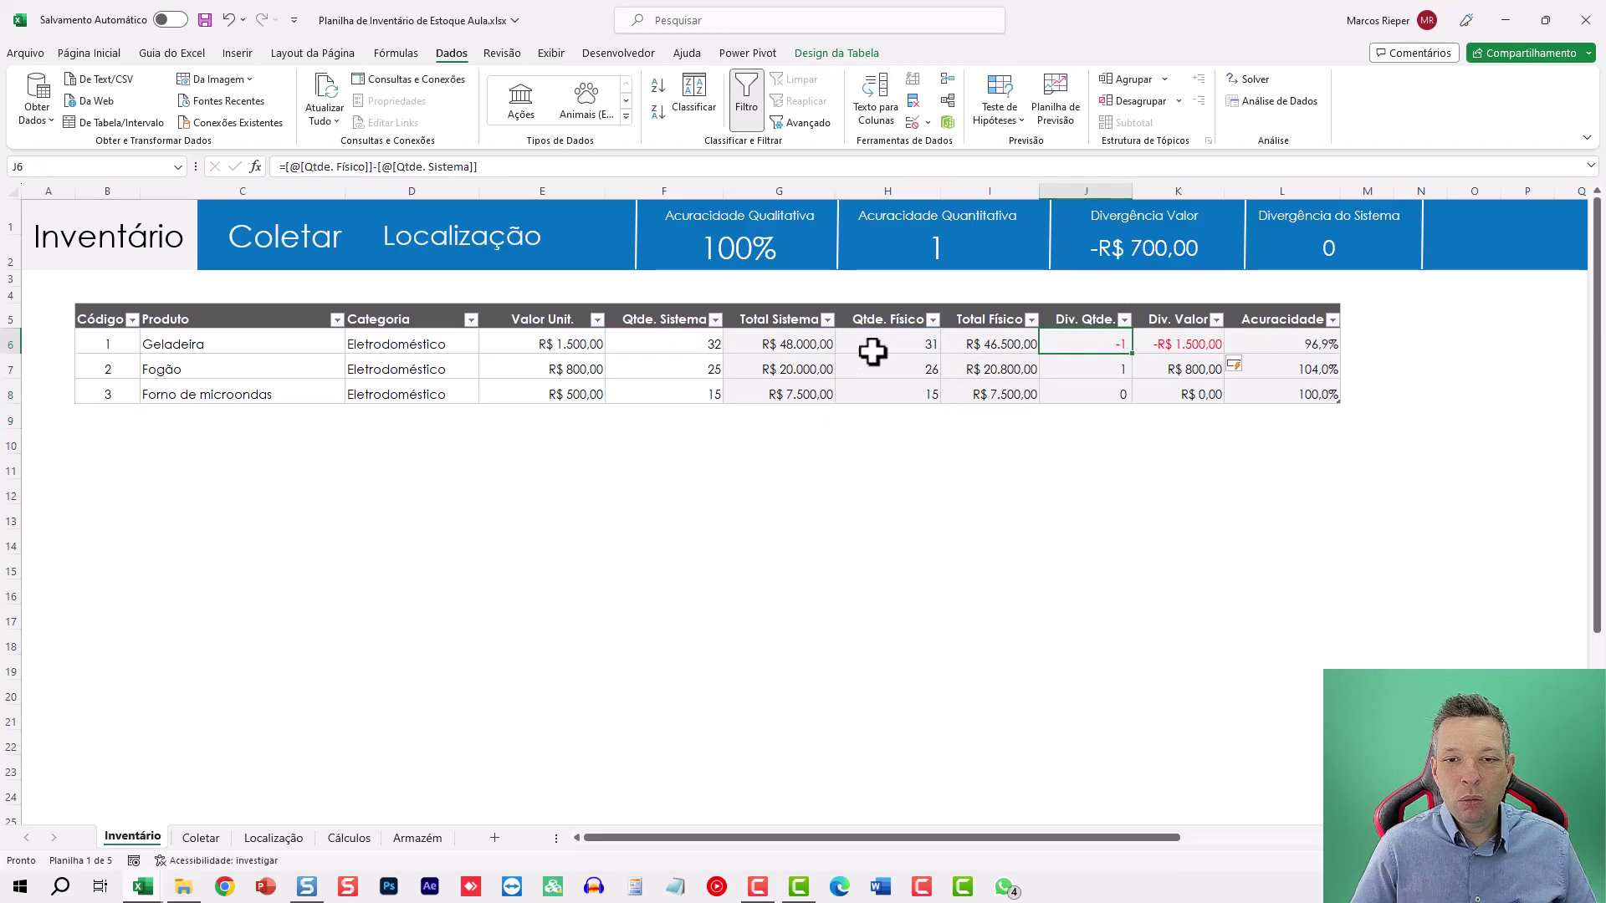
pyautogui.click(1069, 370)
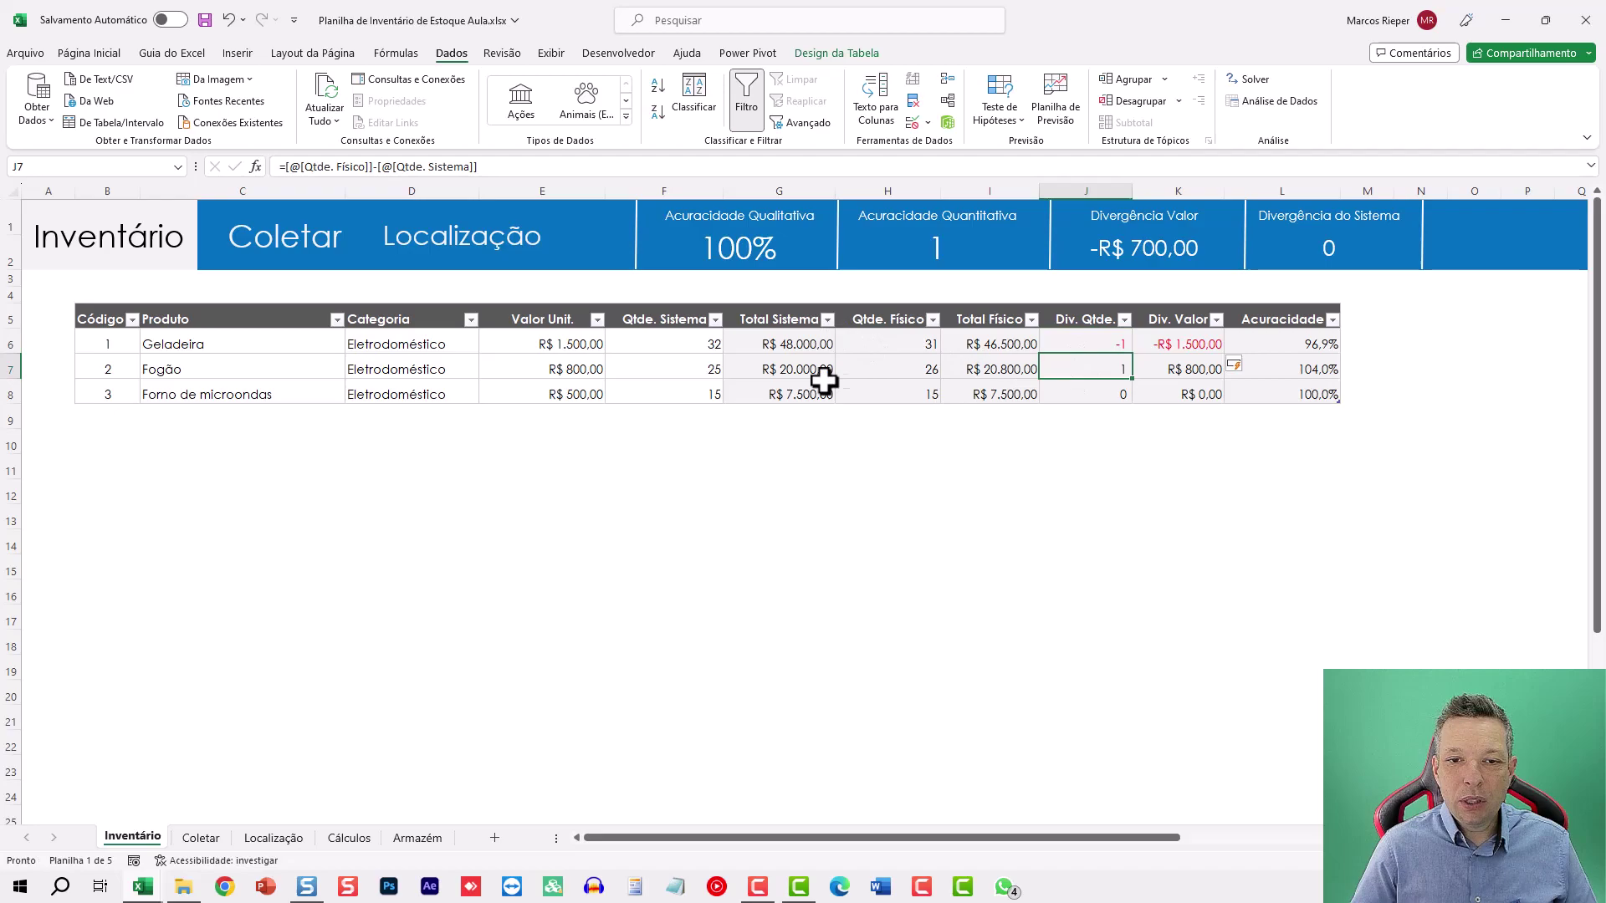
pyautogui.click(717, 366)
pyautogui.click(889, 369)
pyautogui.click(1088, 369)
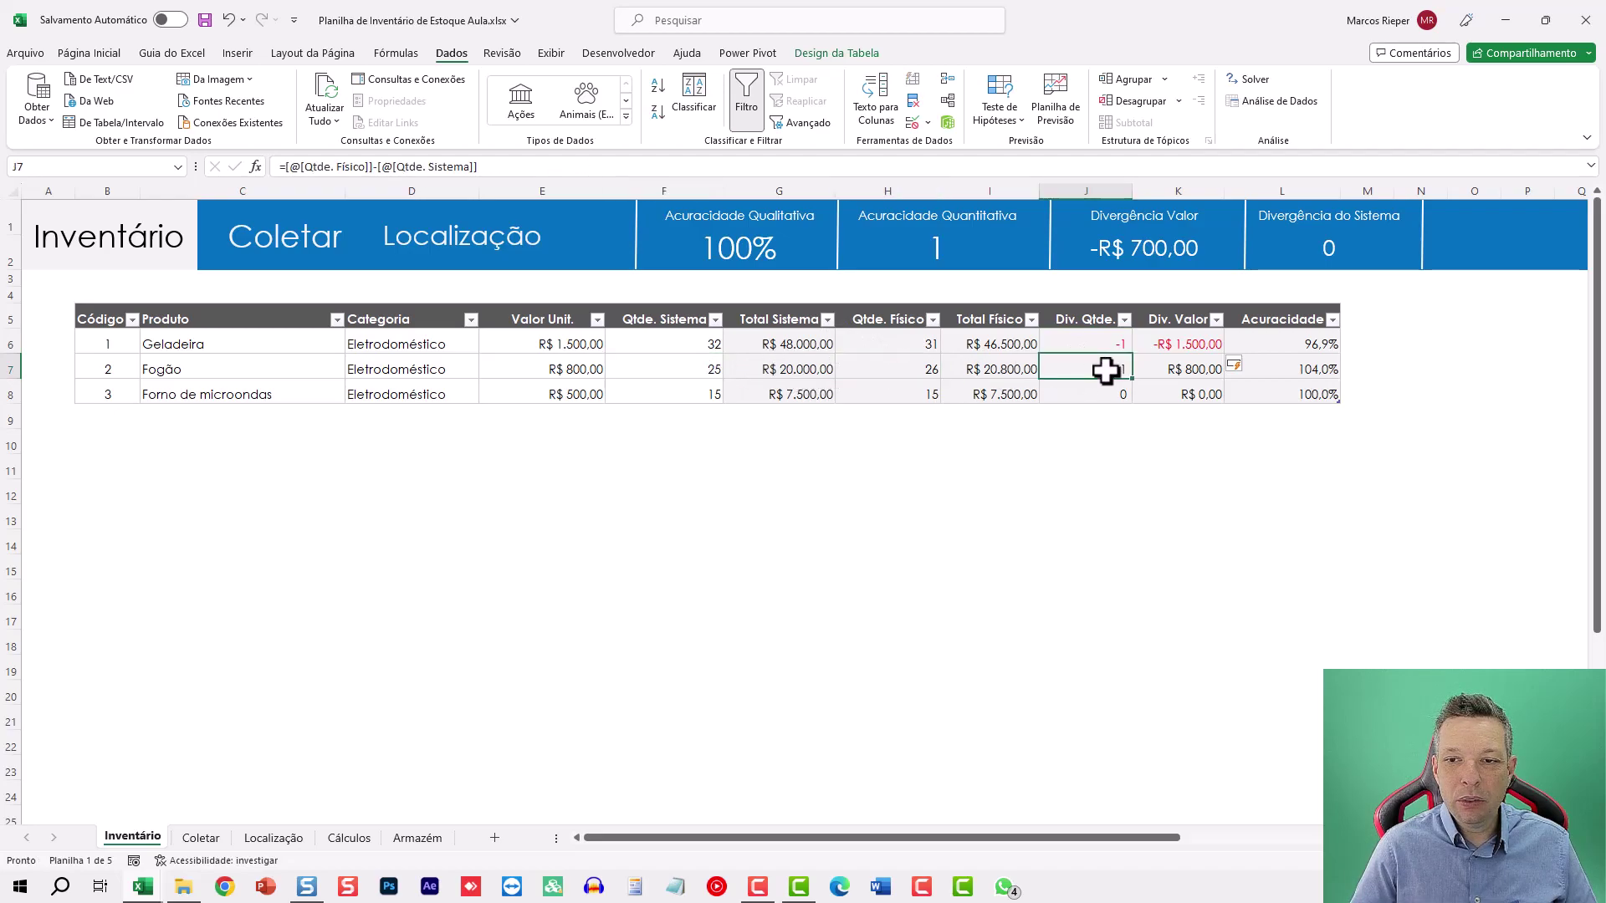
pyautogui.click(1101, 394)
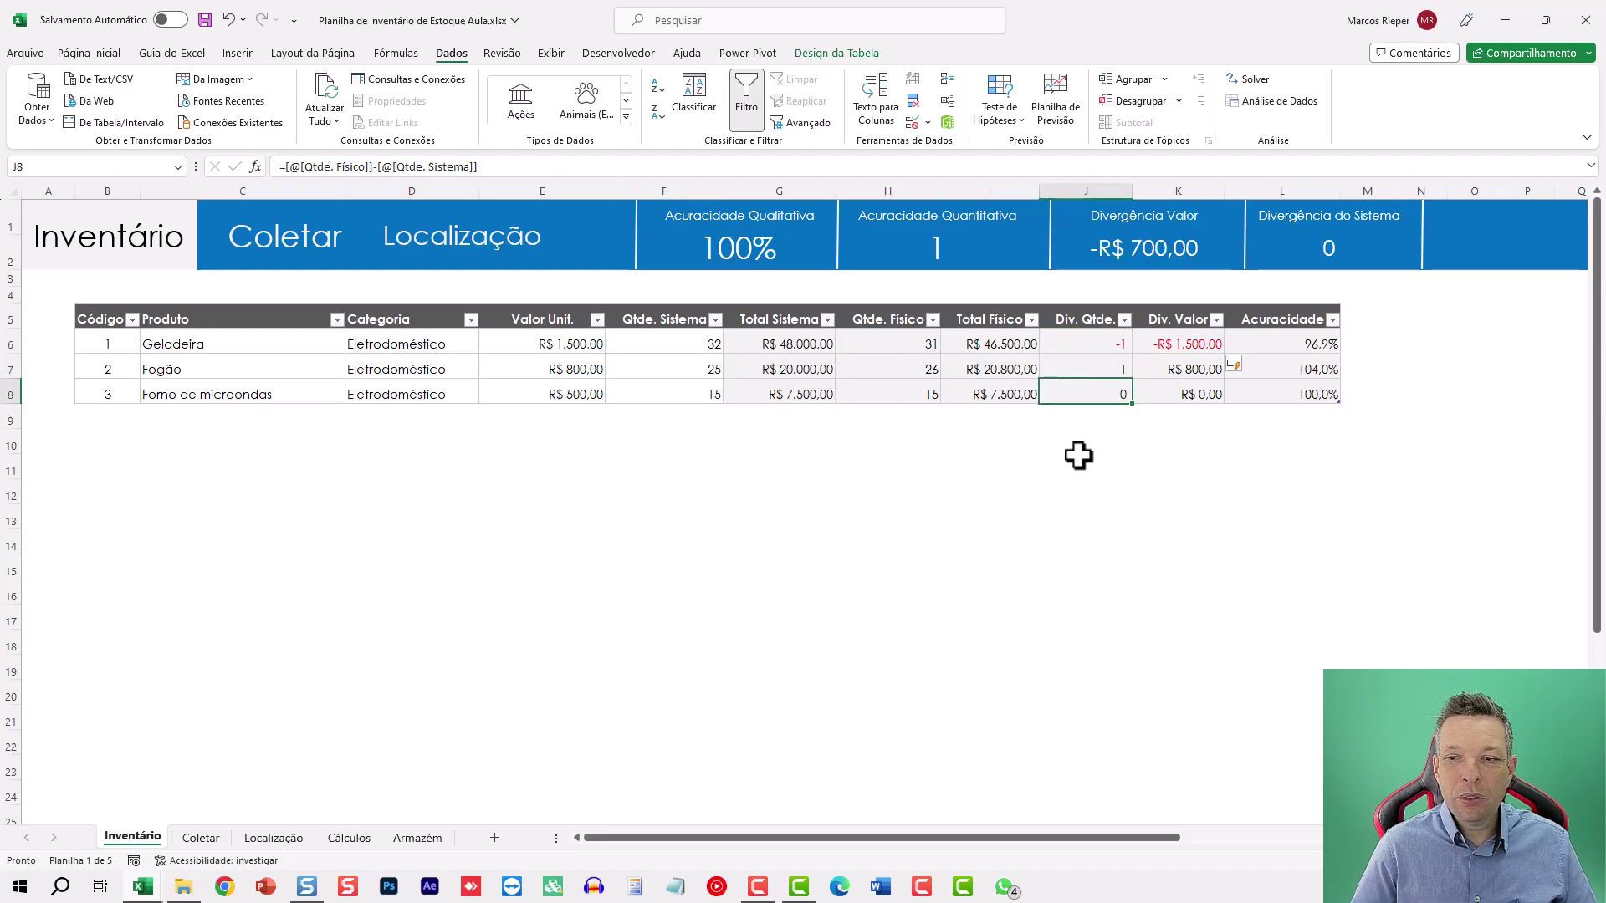
pyautogui.moveTo(1192, 394); pyautogui.dragTo(1117, 394)
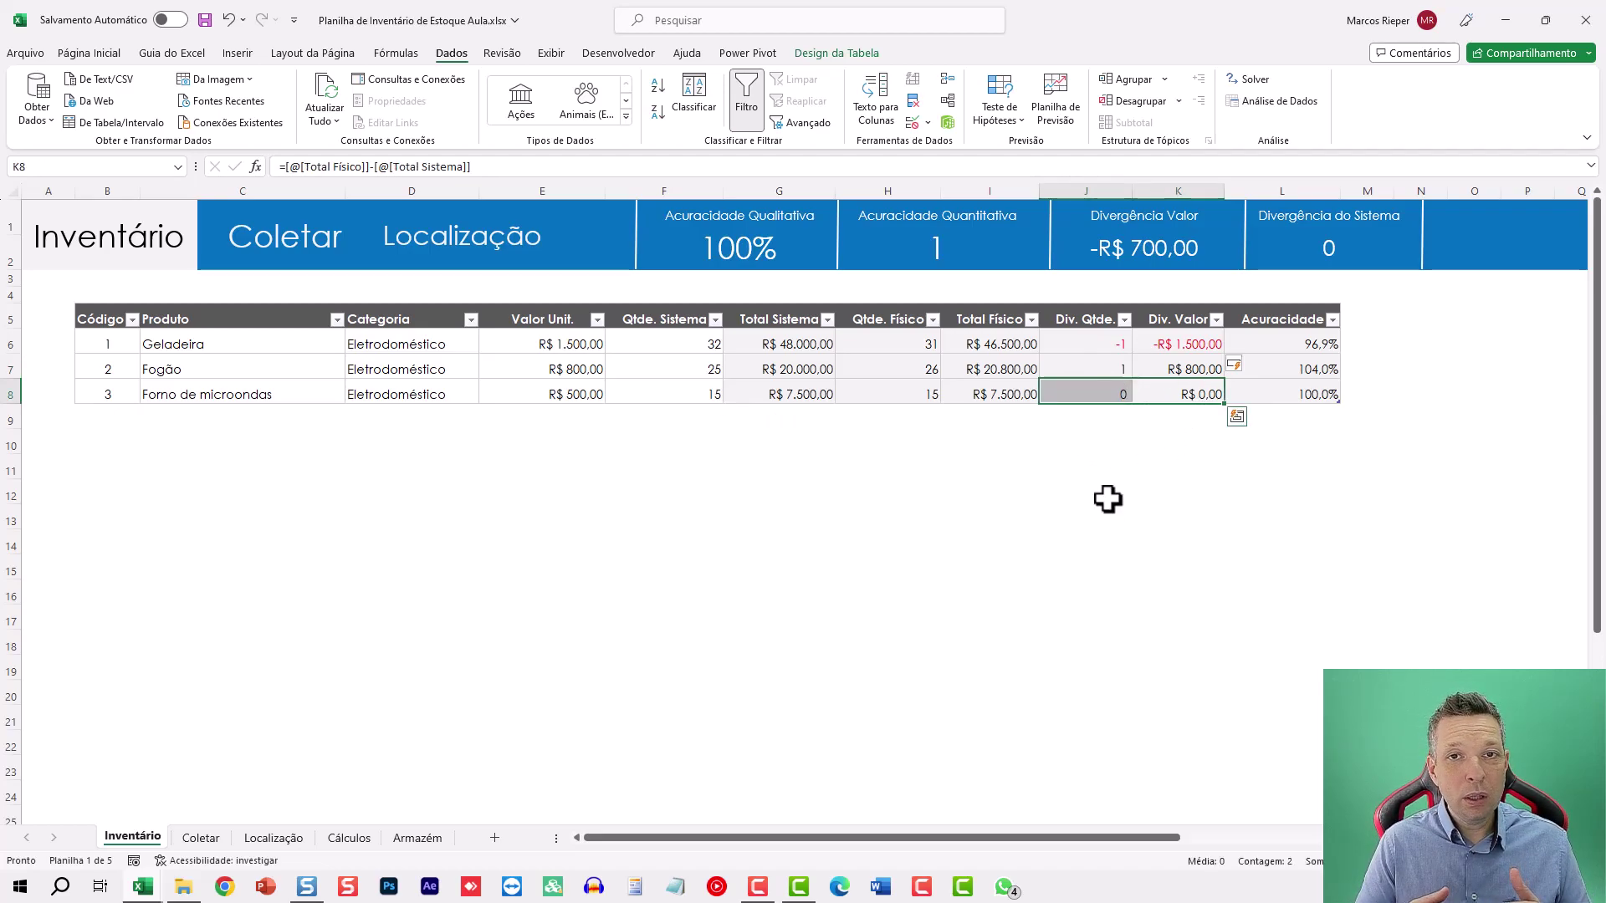
pyautogui.click(1303, 347)
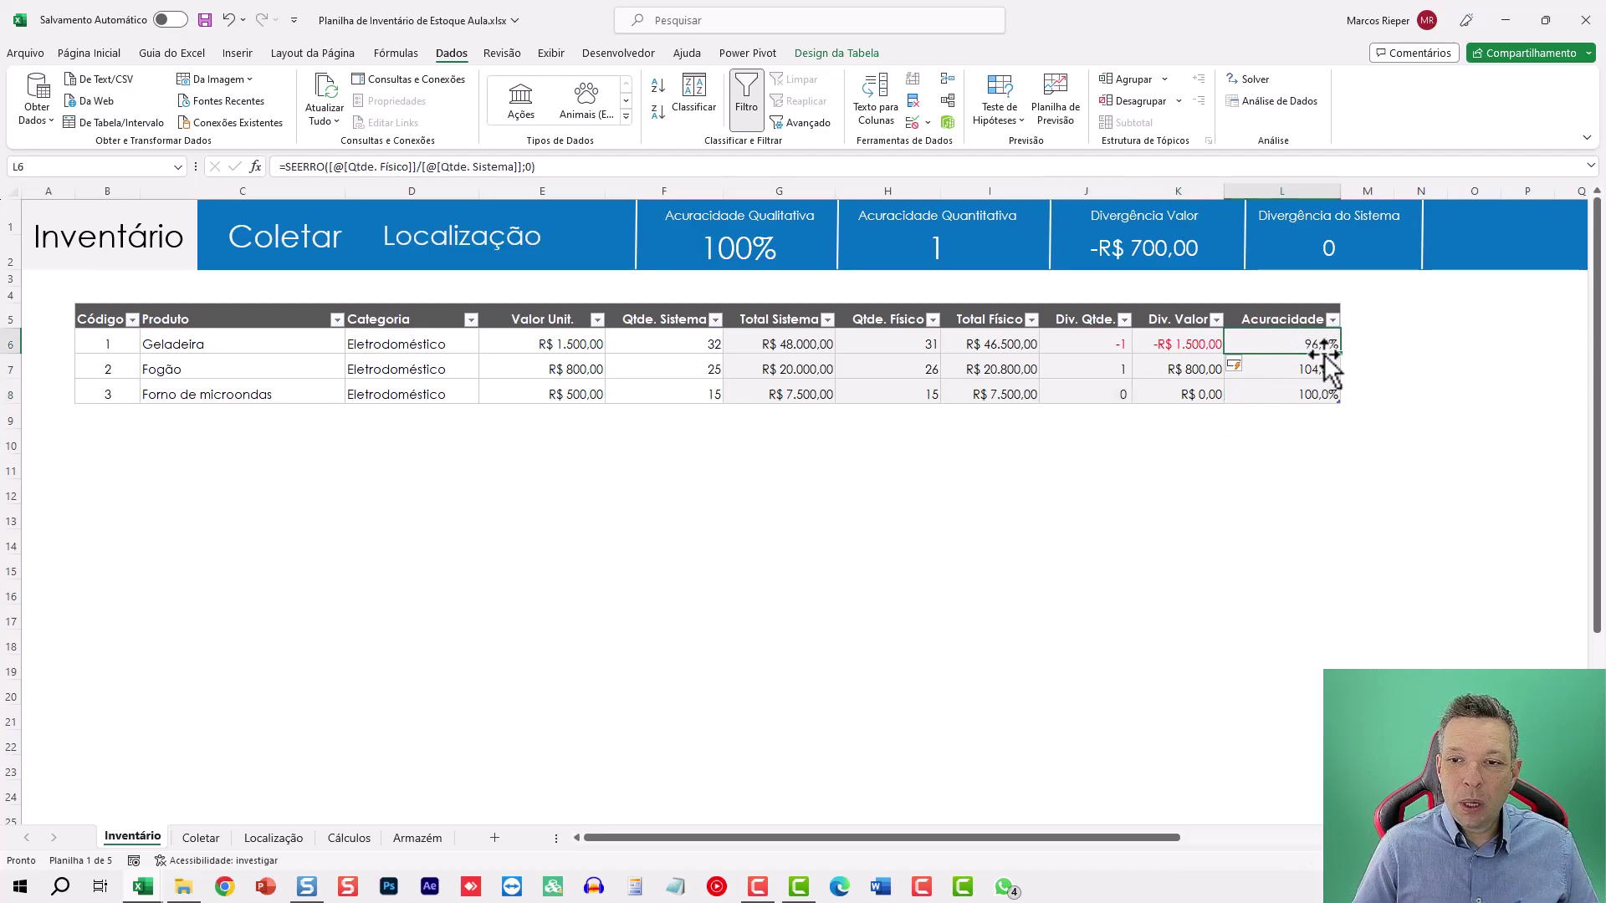
pyautogui.doubleClick(1298, 339)
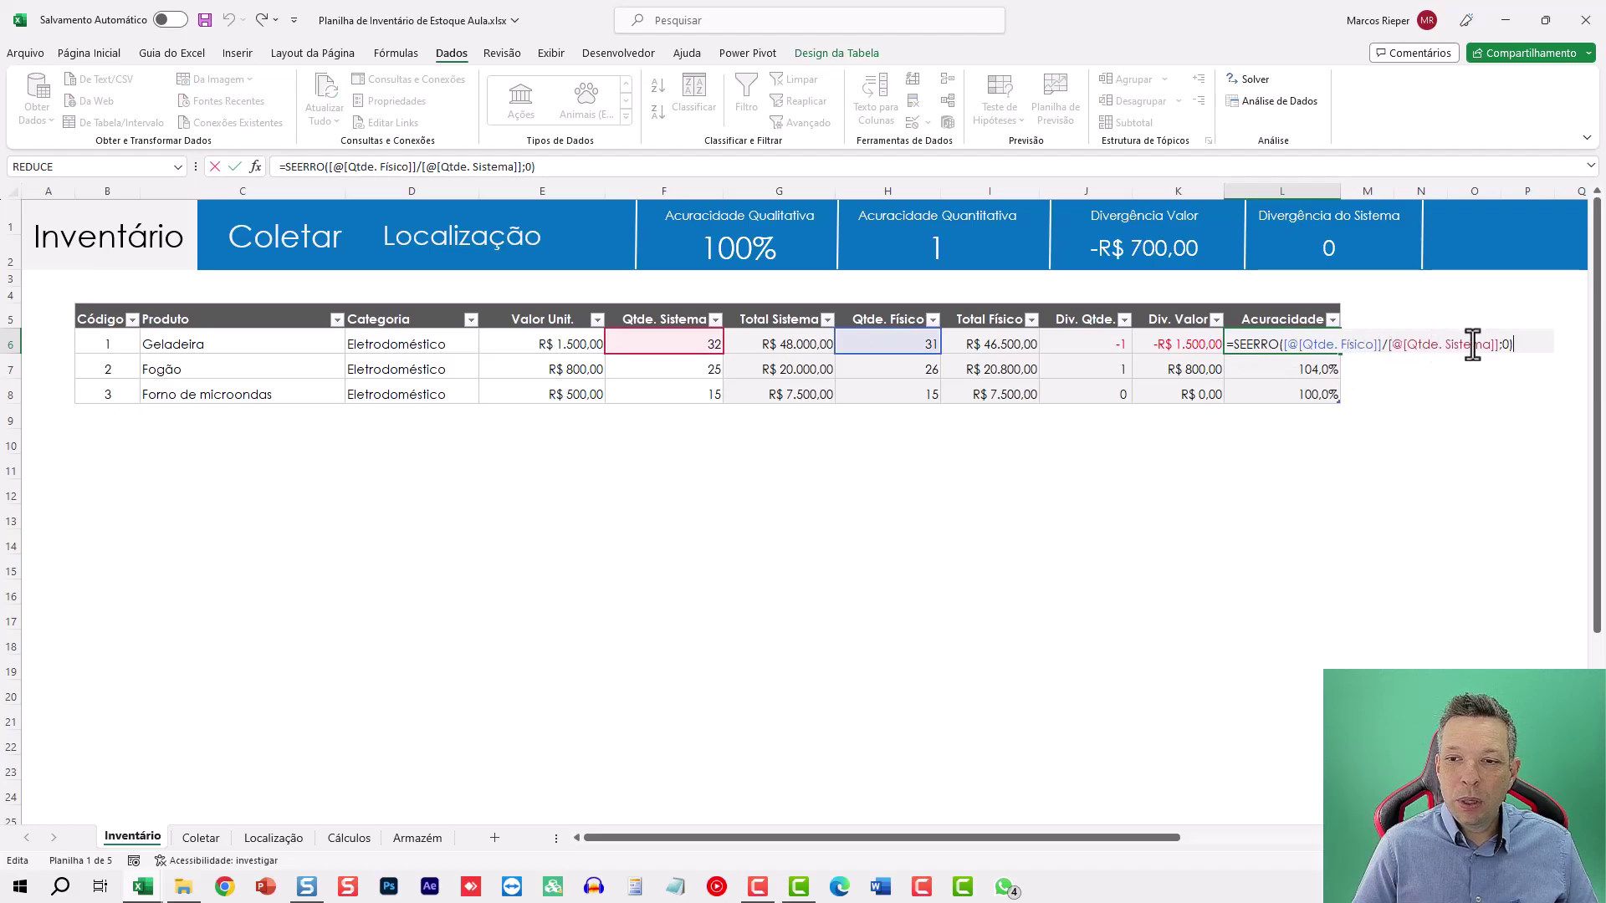
pyautogui.hotkey('ctrl', 'Return')
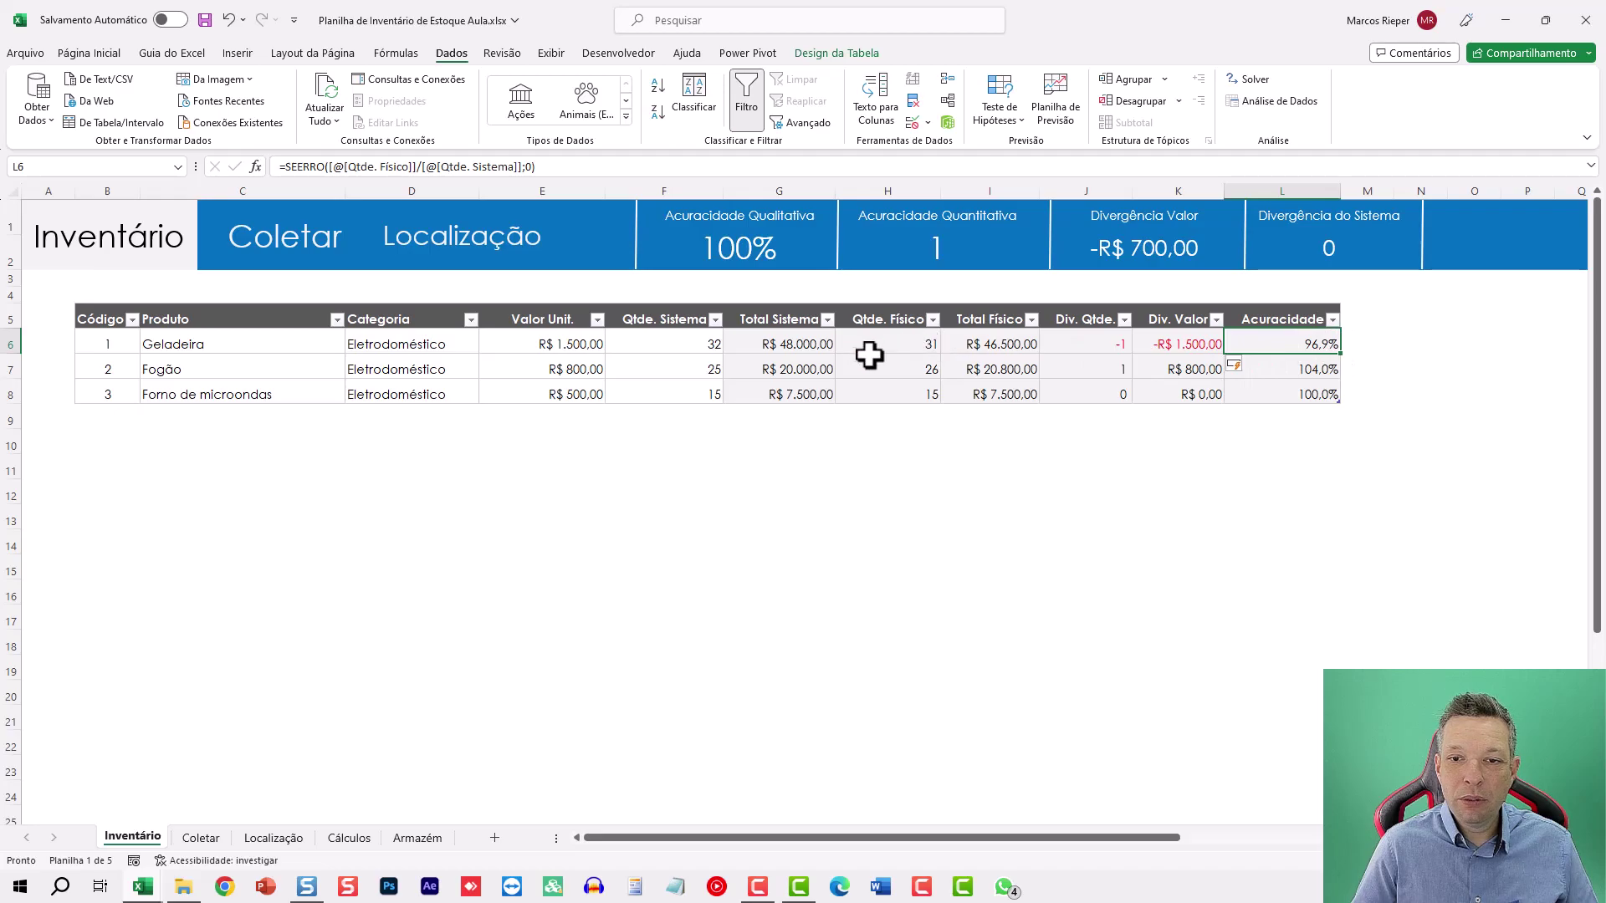
pyautogui.click(1303, 367)
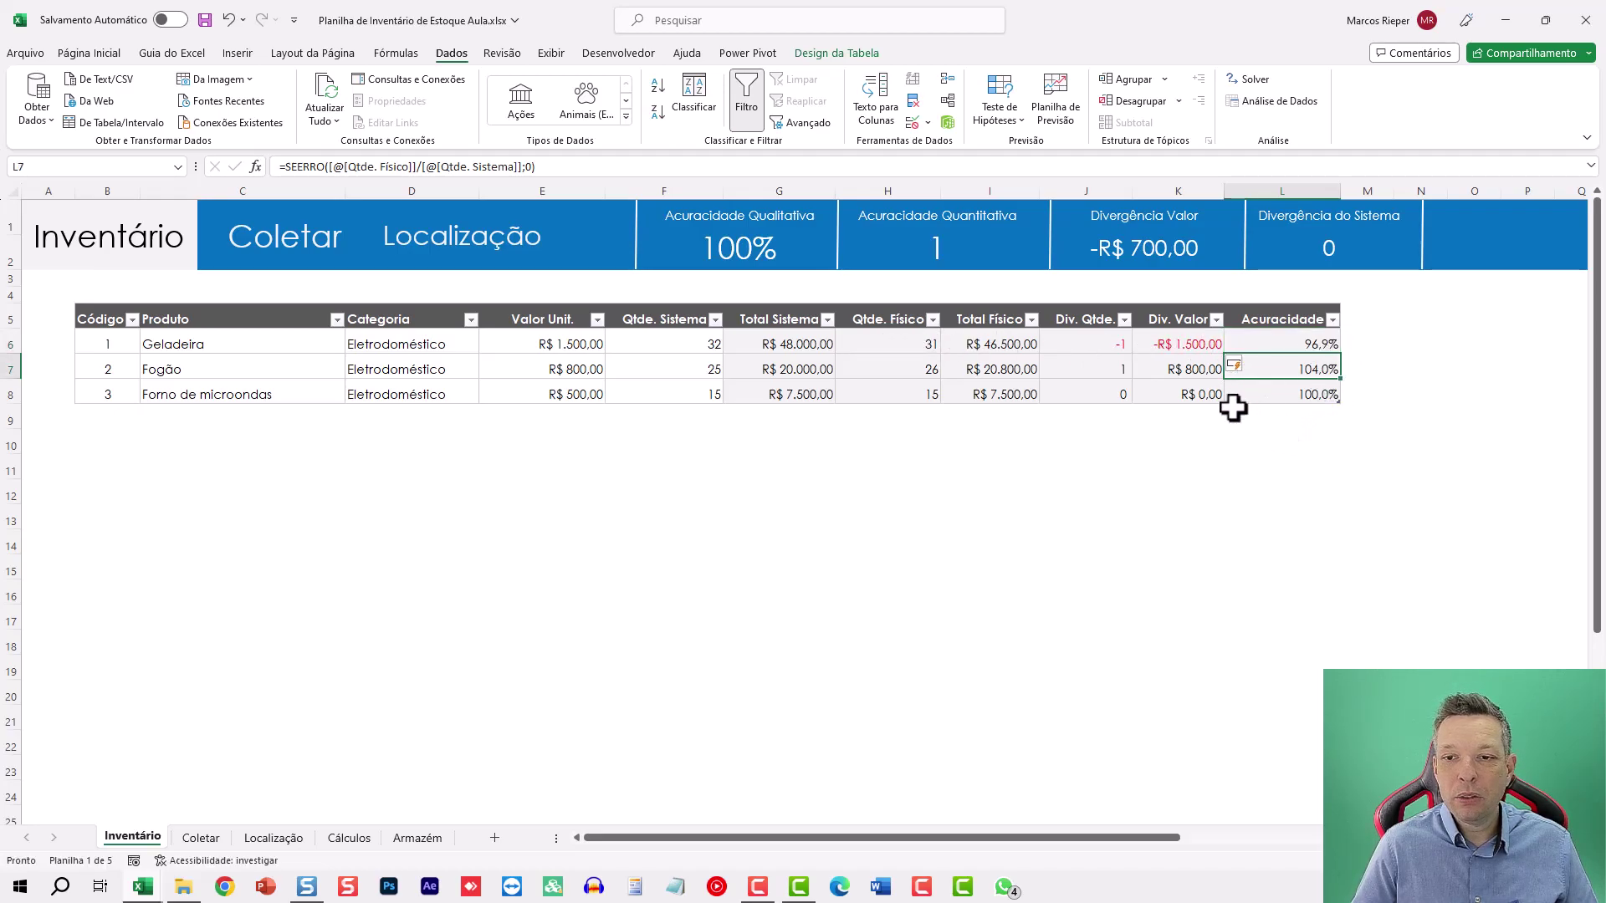
pyautogui.click(1294, 397)
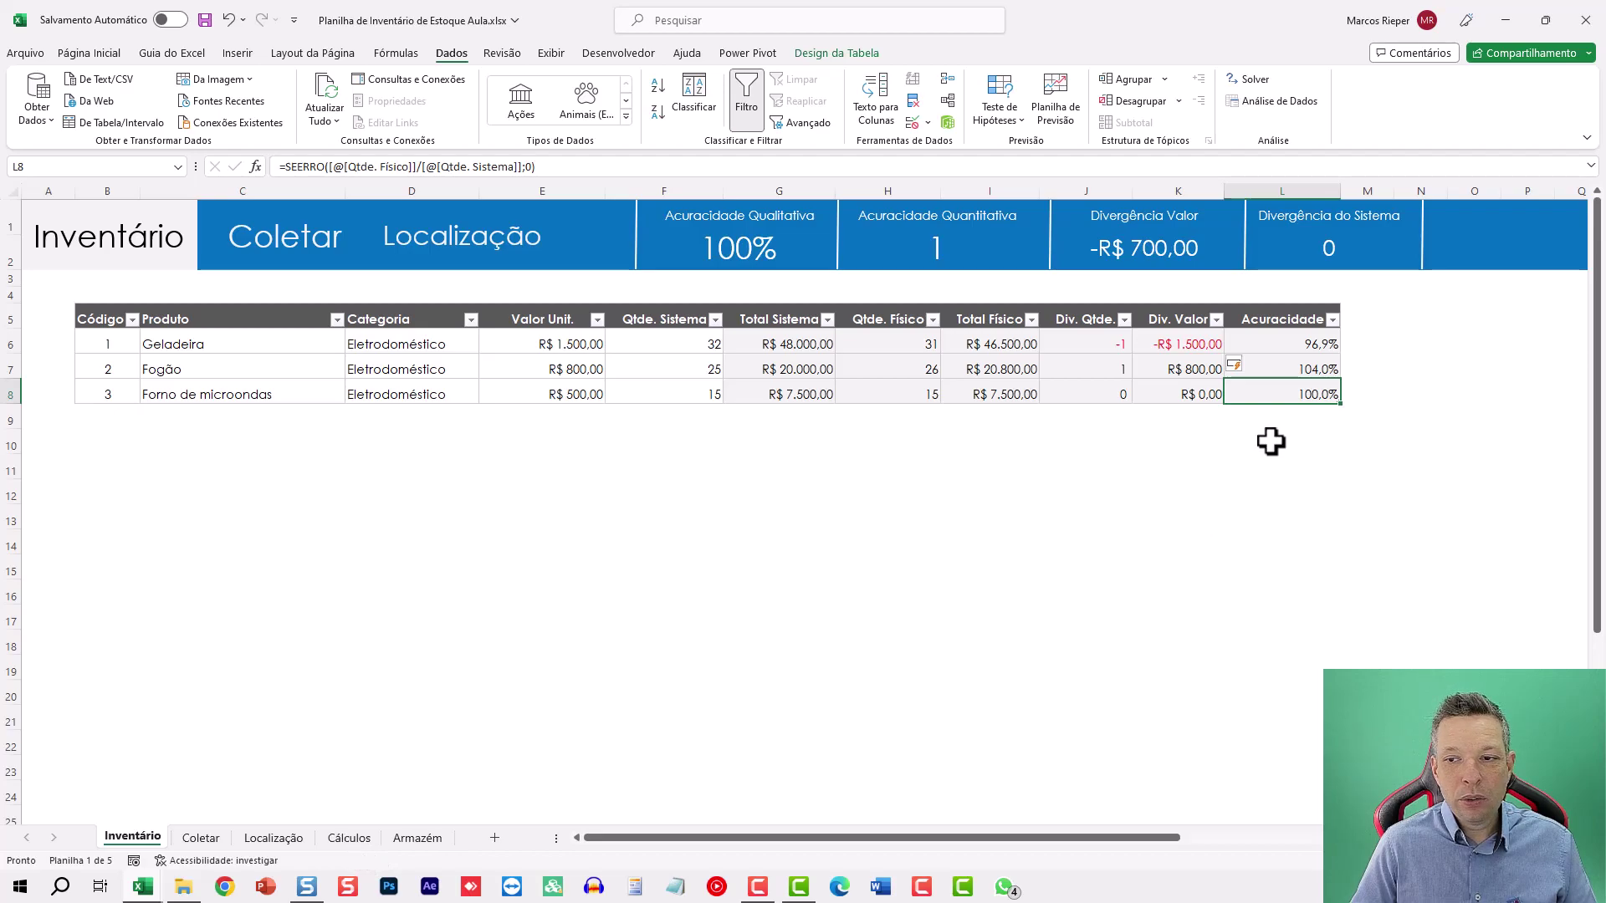
pyautogui.moveTo(1312, 333); pyautogui.dragTo(1309, 393)
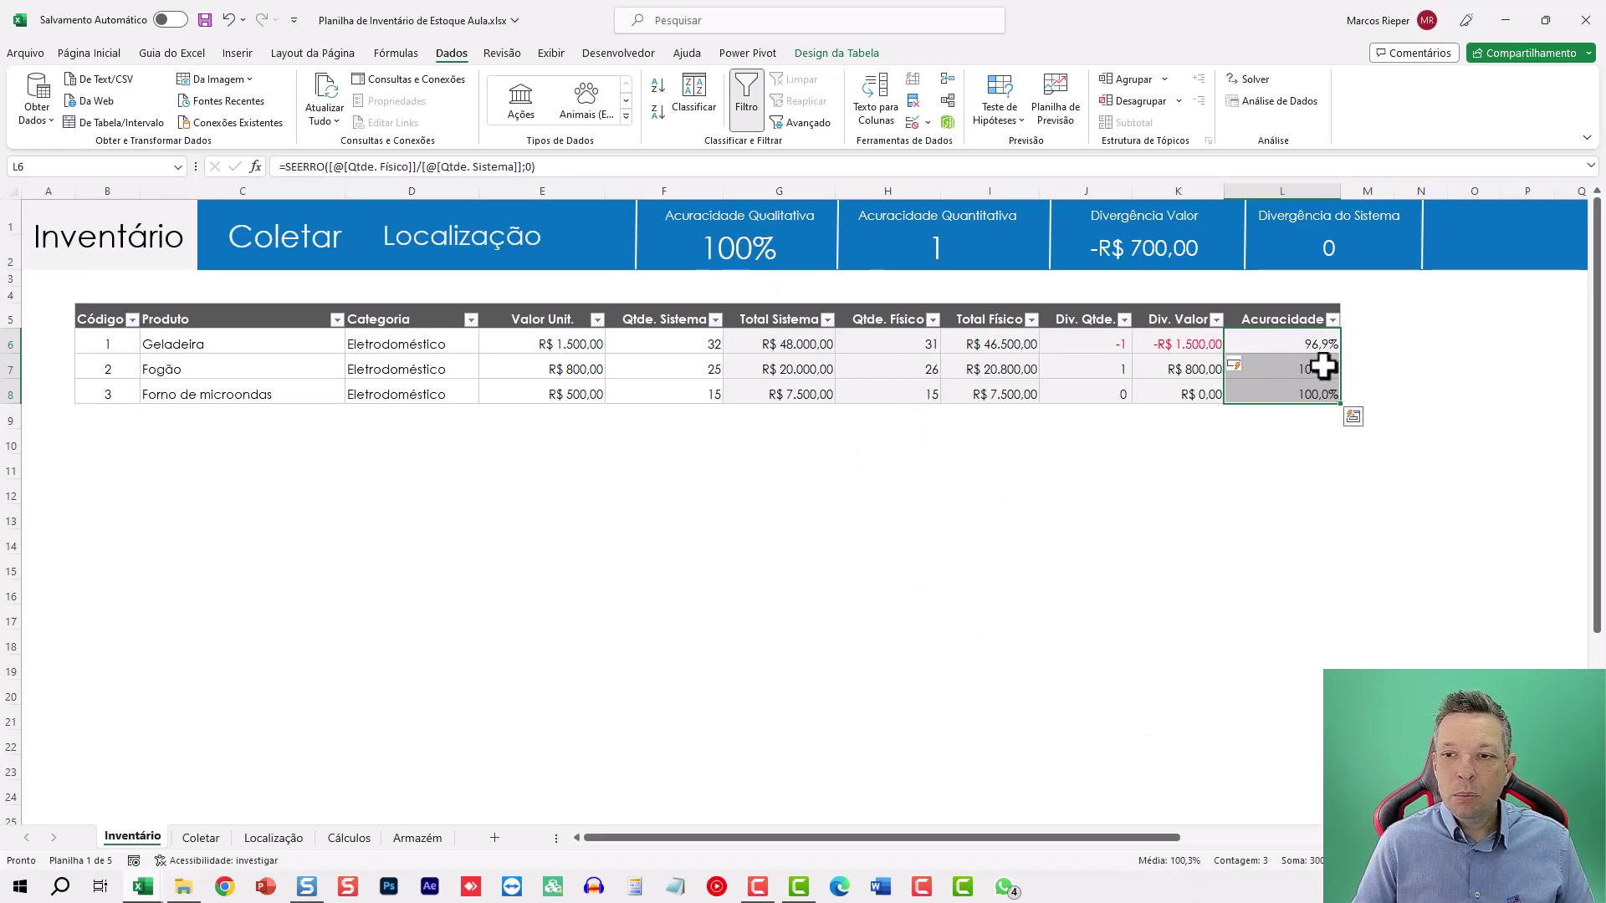
pyautogui.moveTo(1303, 341); pyautogui.dragTo(1308, 361)
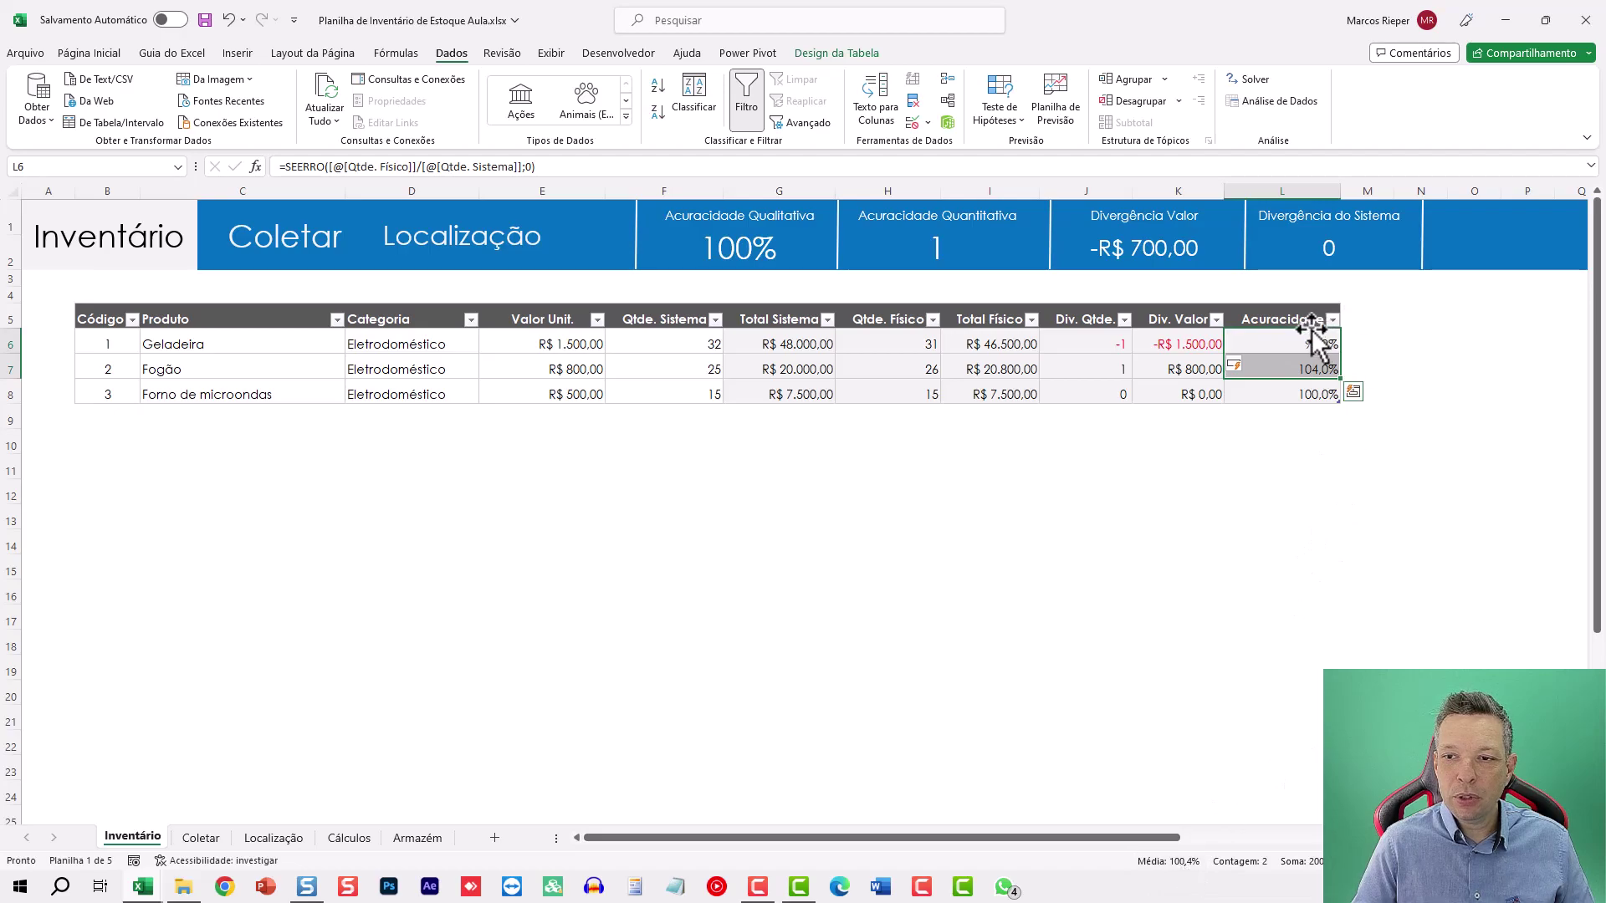
pyautogui.moveTo(1302, 343); pyautogui.dragTo(1292, 418)
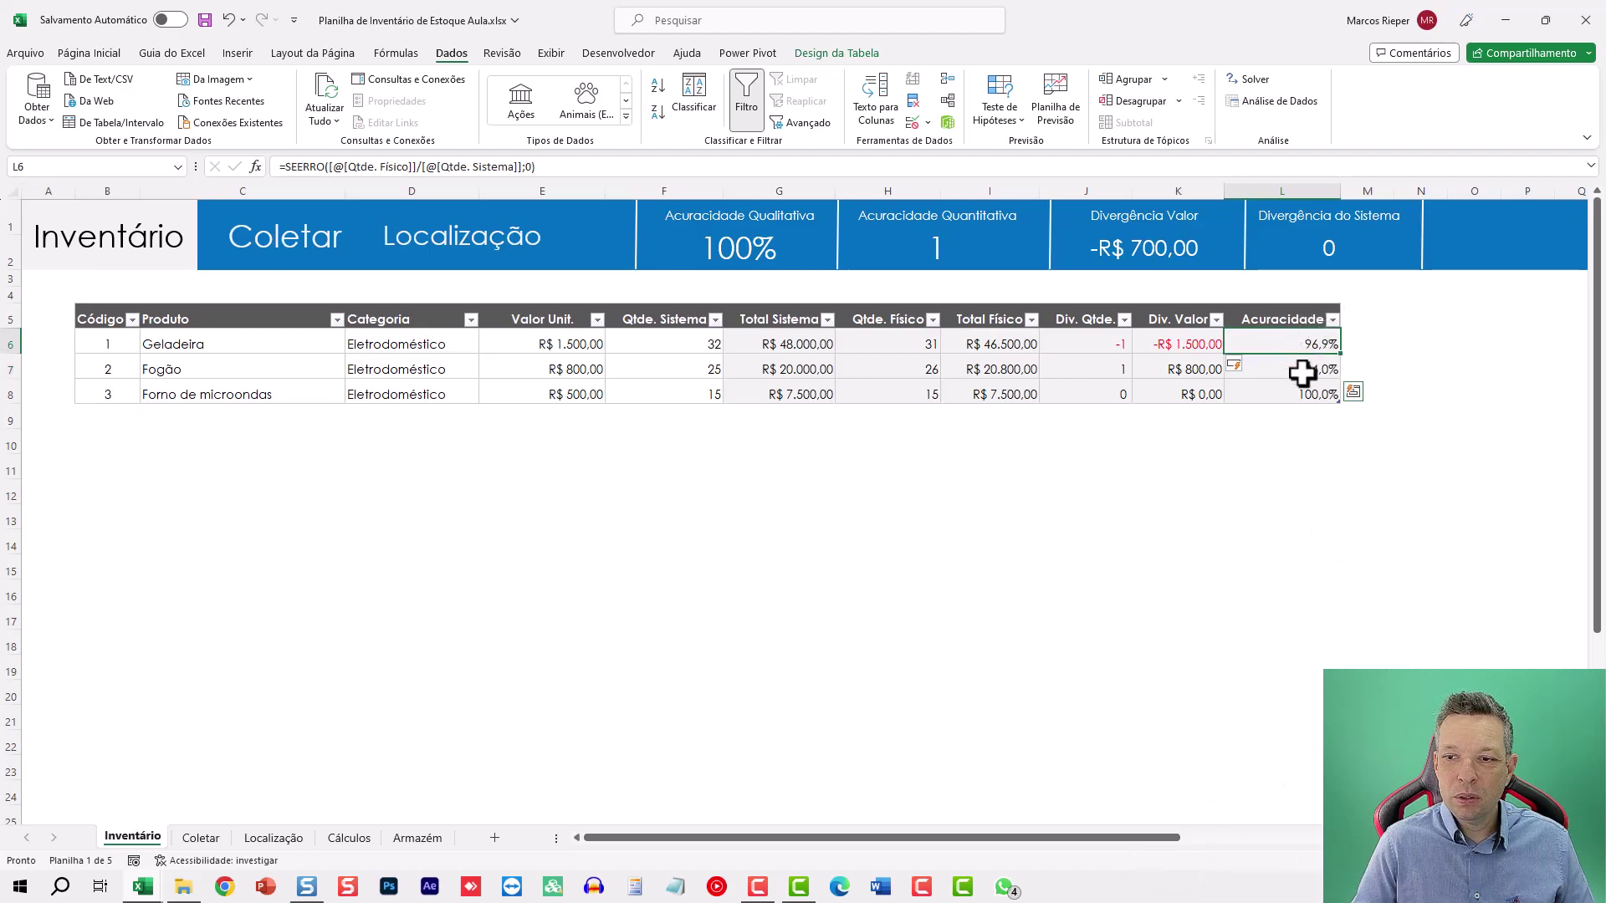
pyautogui.click(824, 466)
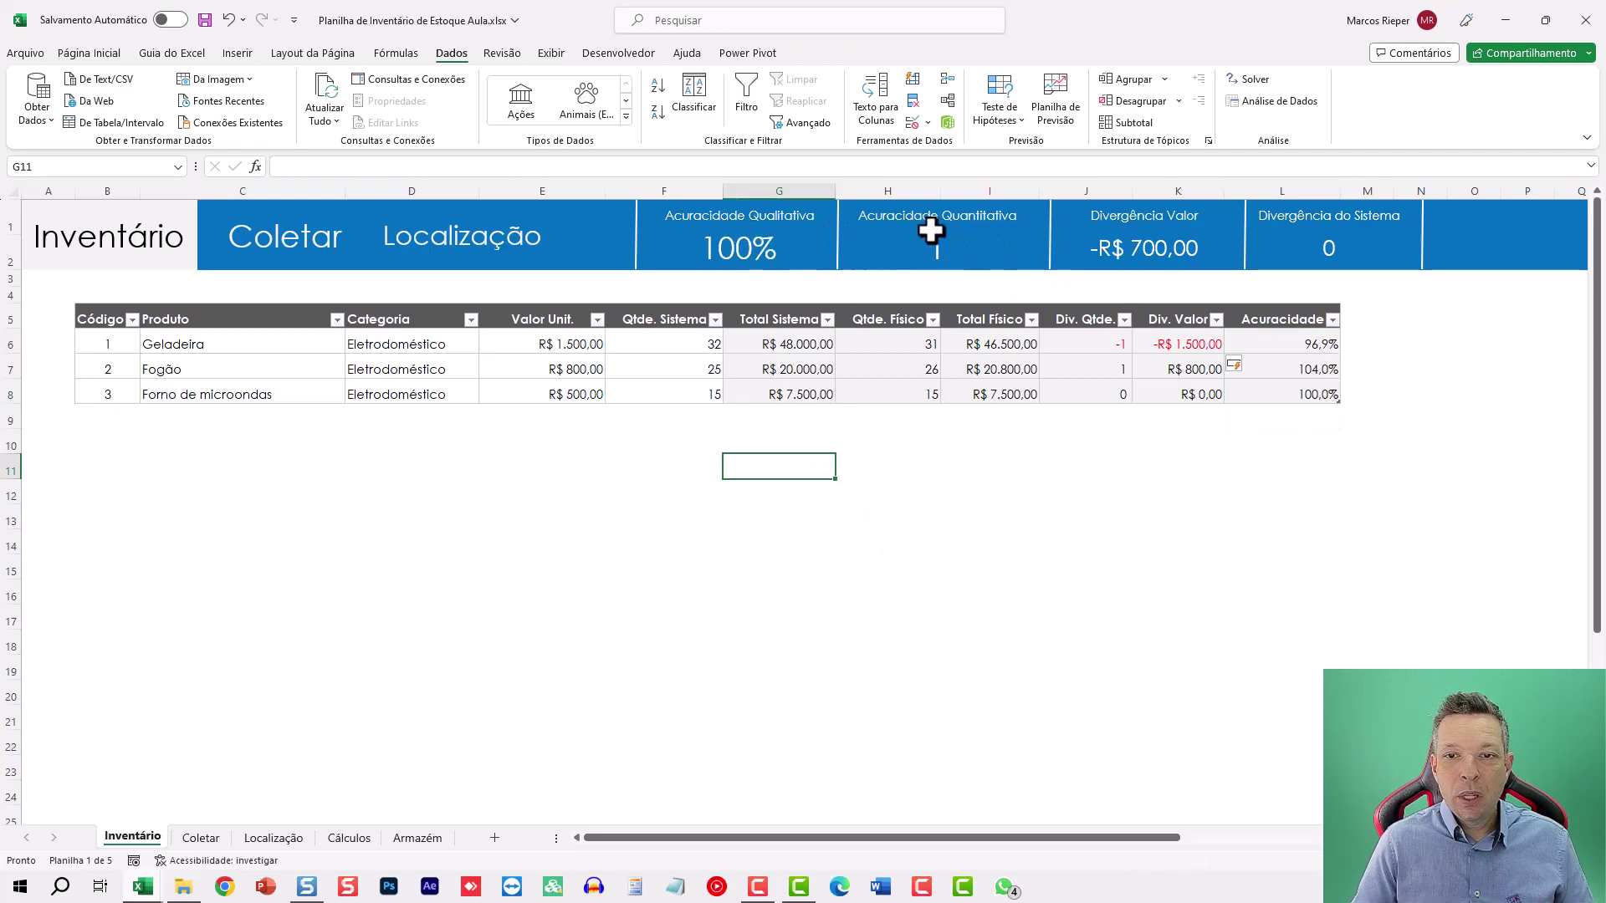
# - Review the Div. Qtde. formulas for Geladeira, Fogão and Forno de microondas (-1, 1, 0)
pyautogui.click(1100, 399)
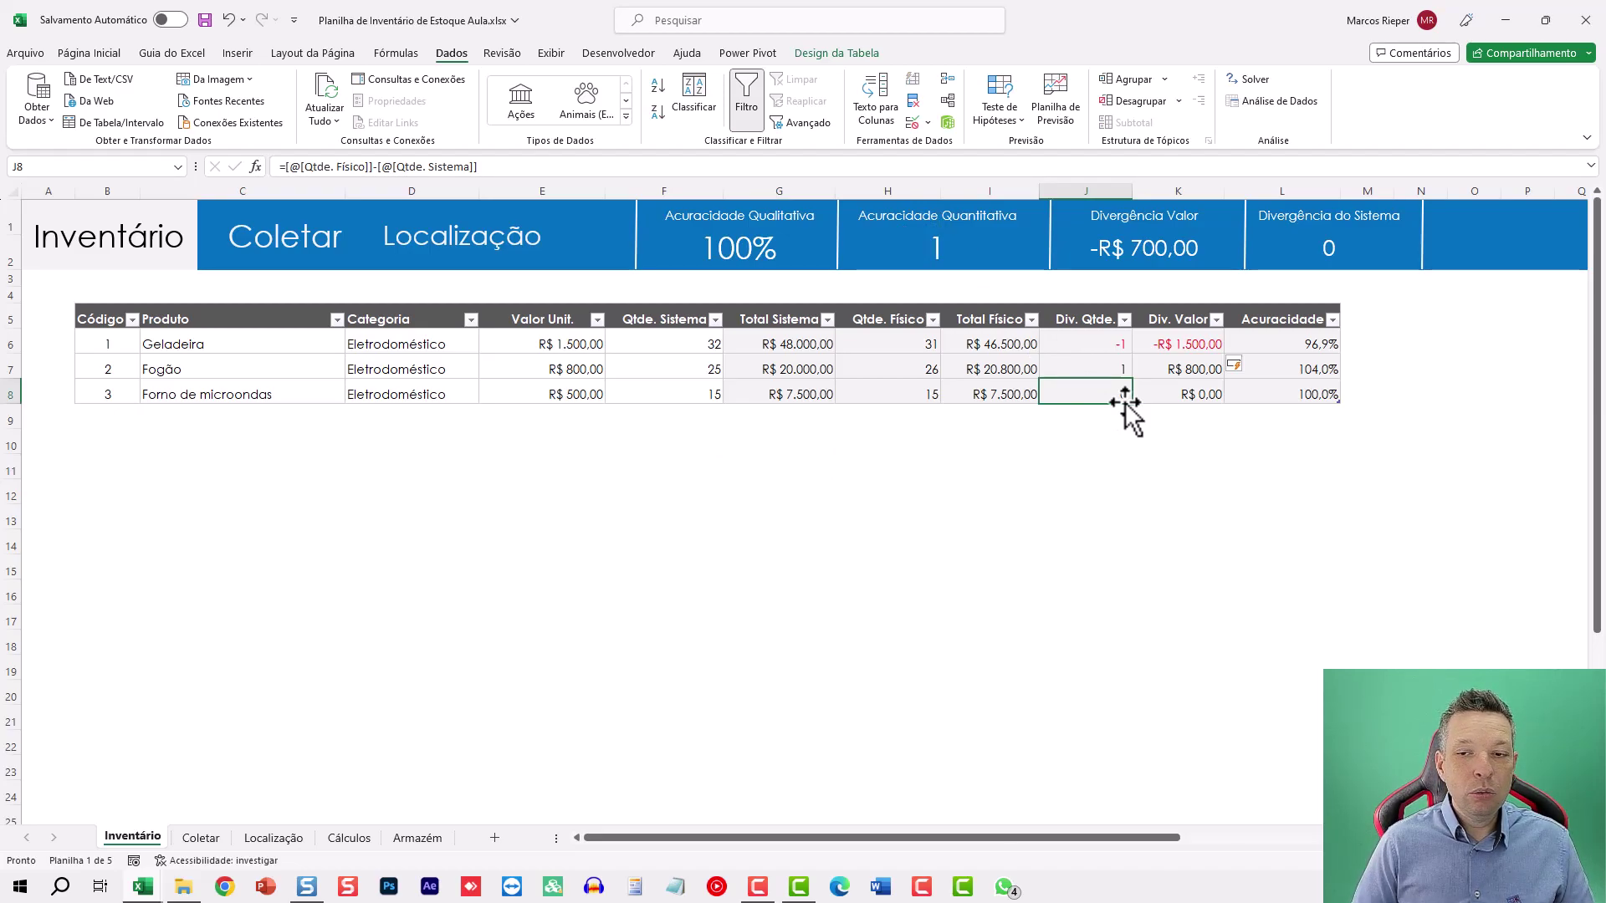
pyautogui.click(1102, 344)
pyautogui.click(1097, 368)
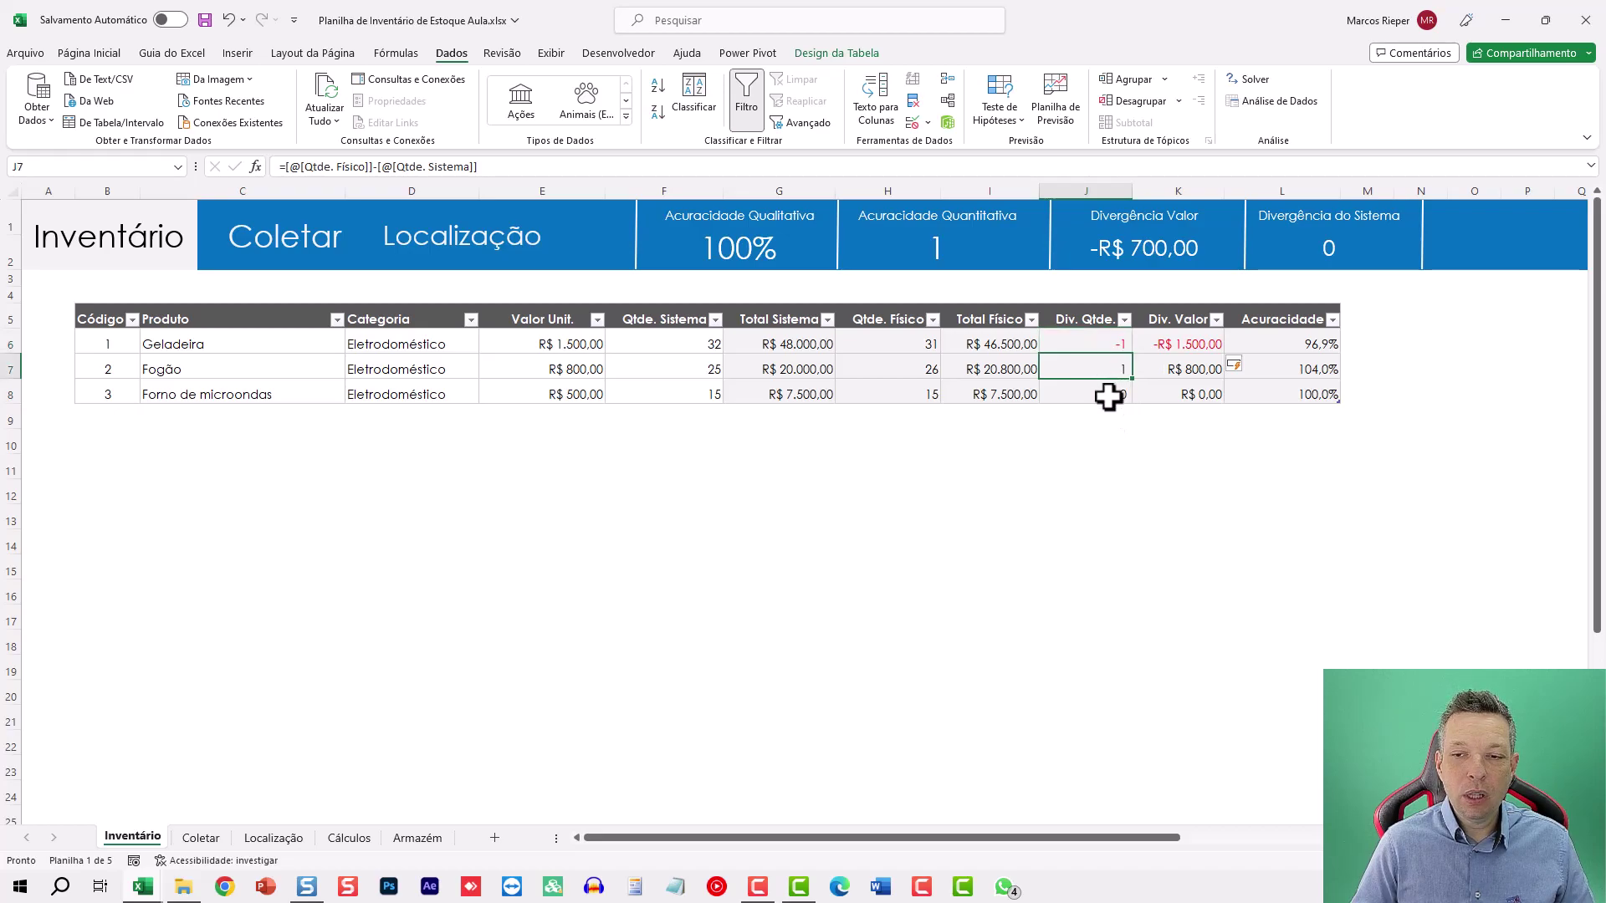
pyautogui.click(1108, 397)
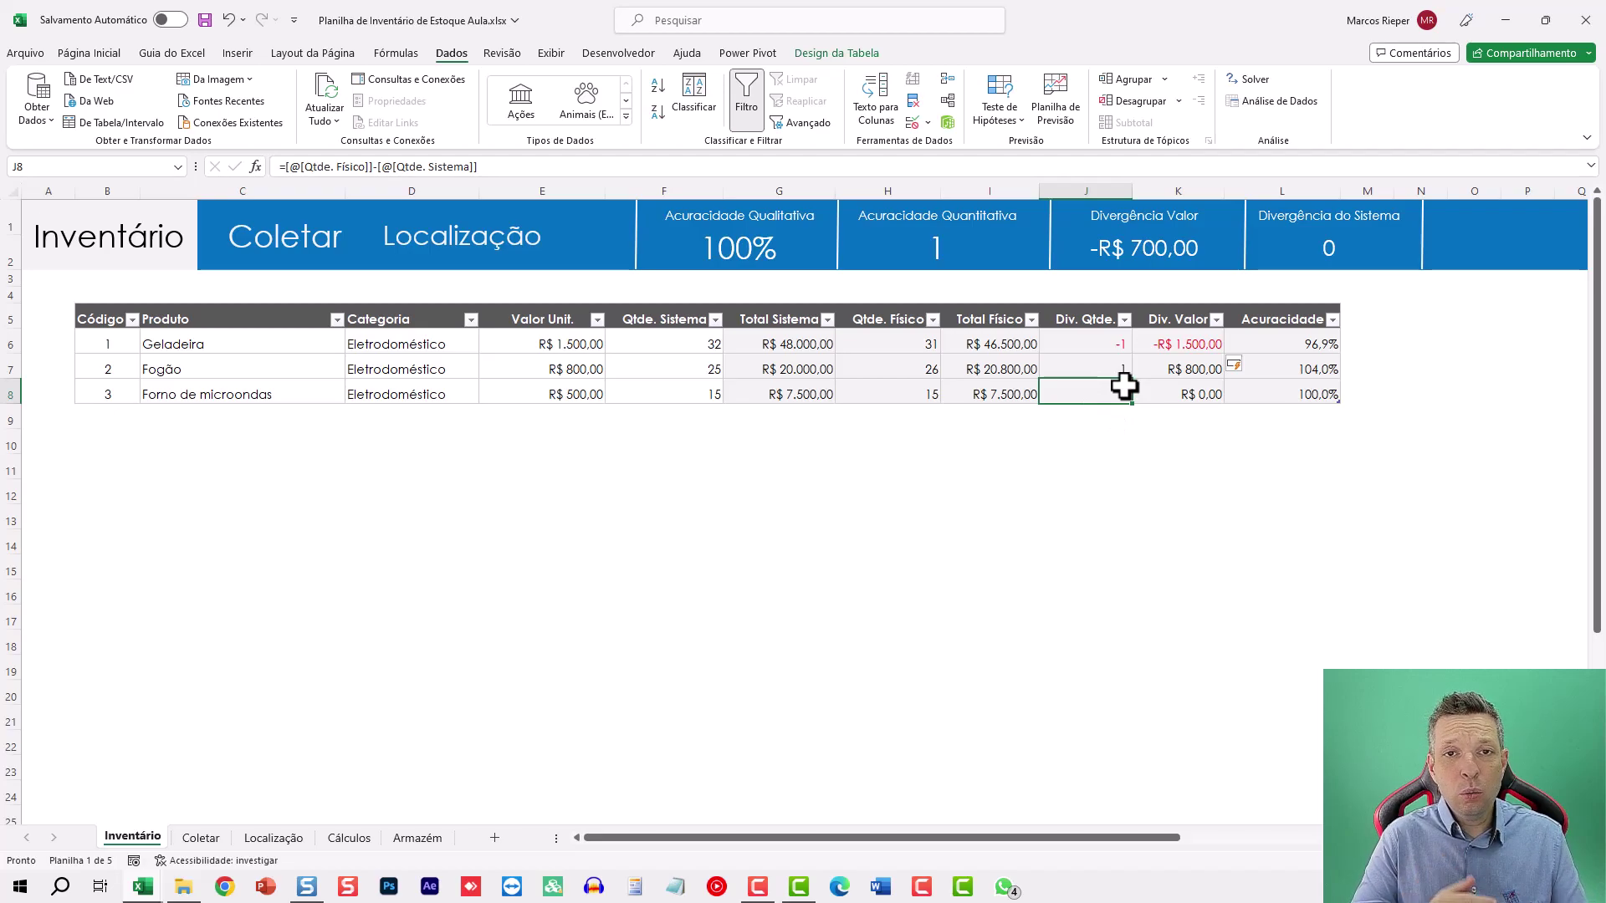
pyautogui.moveTo(1087, 346); pyautogui.dragTo(1095, 385)
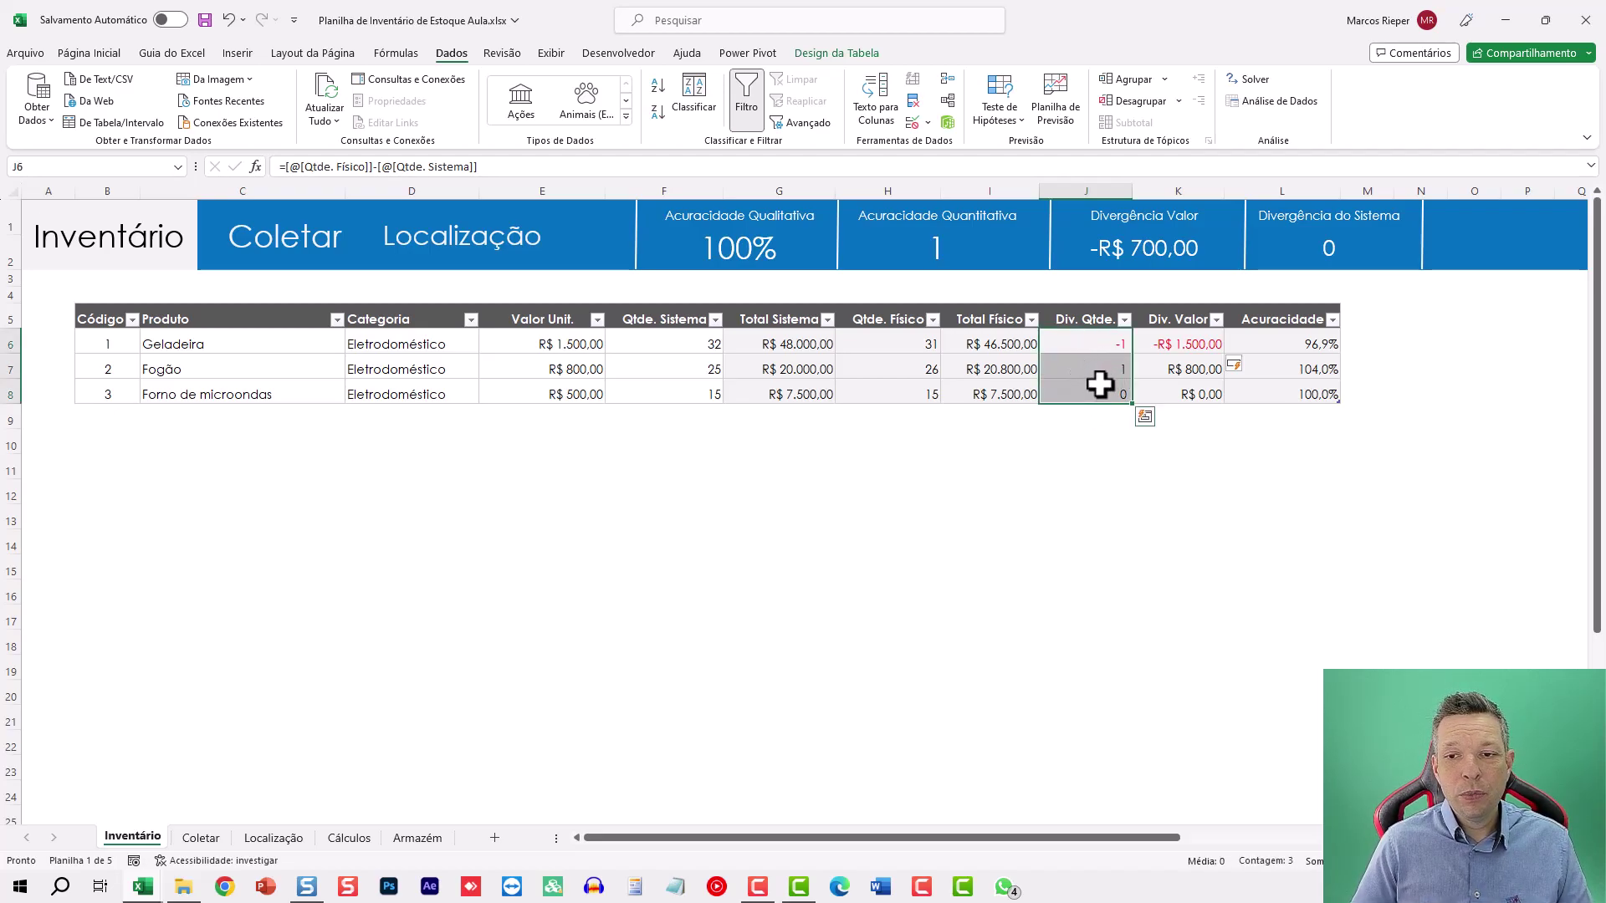
pyautogui.click(1100, 388)
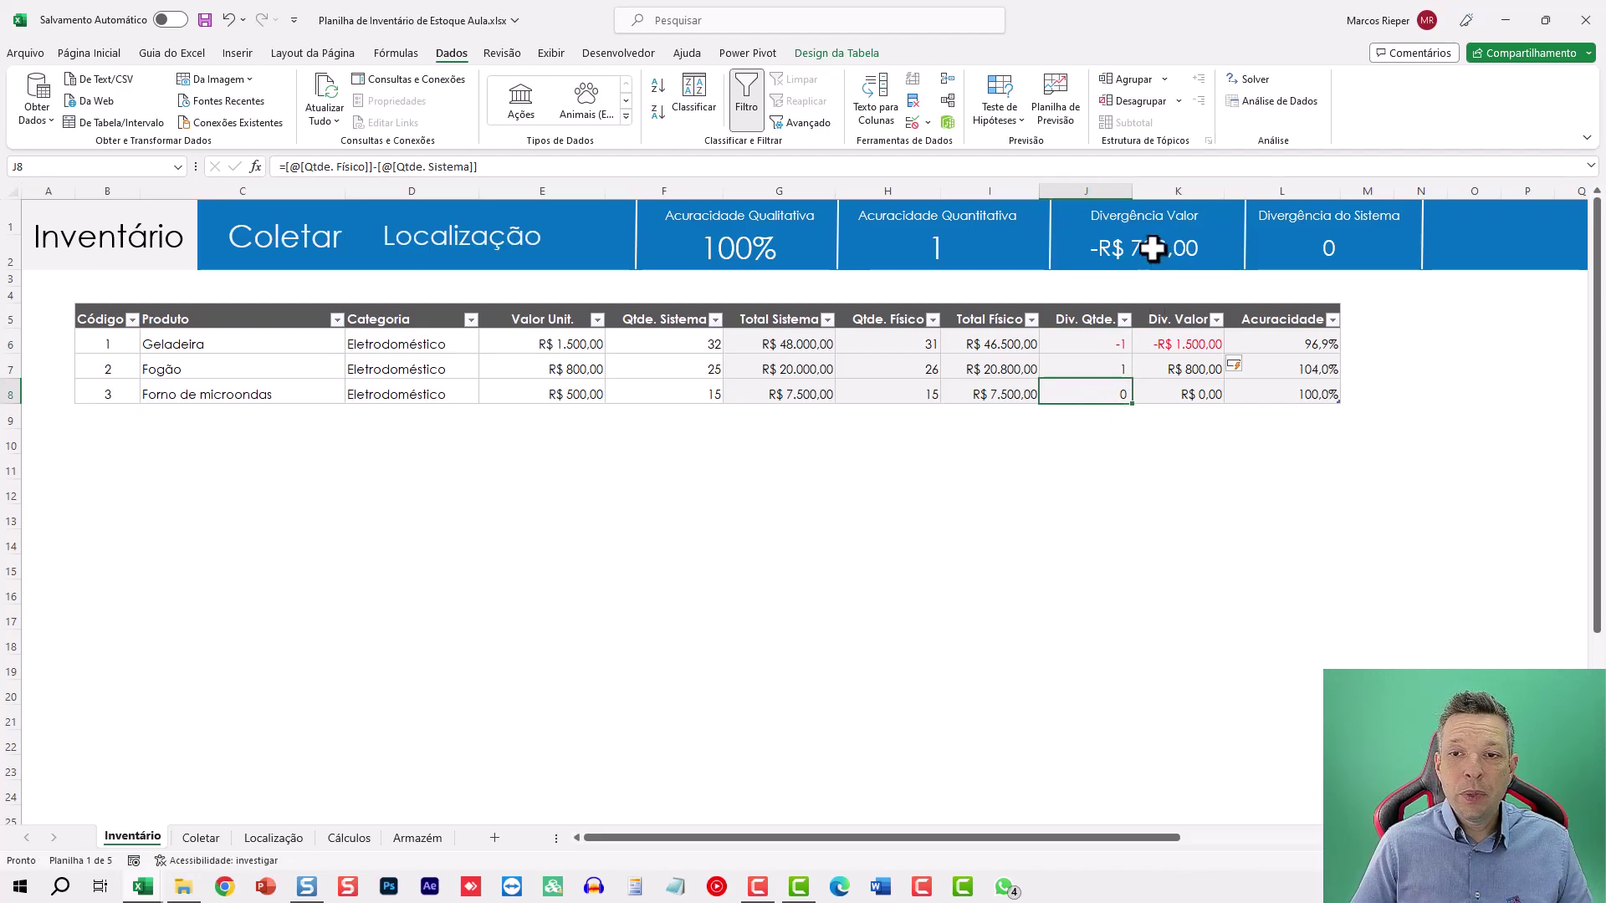
# - Review the Div. Valor and Geladeira accuracy formulas, then reselect the Div. Qtde. values
pyautogui.moveTo(1187, 347); pyautogui.dragTo(1180, 394)
pyautogui.click(1161, 368)
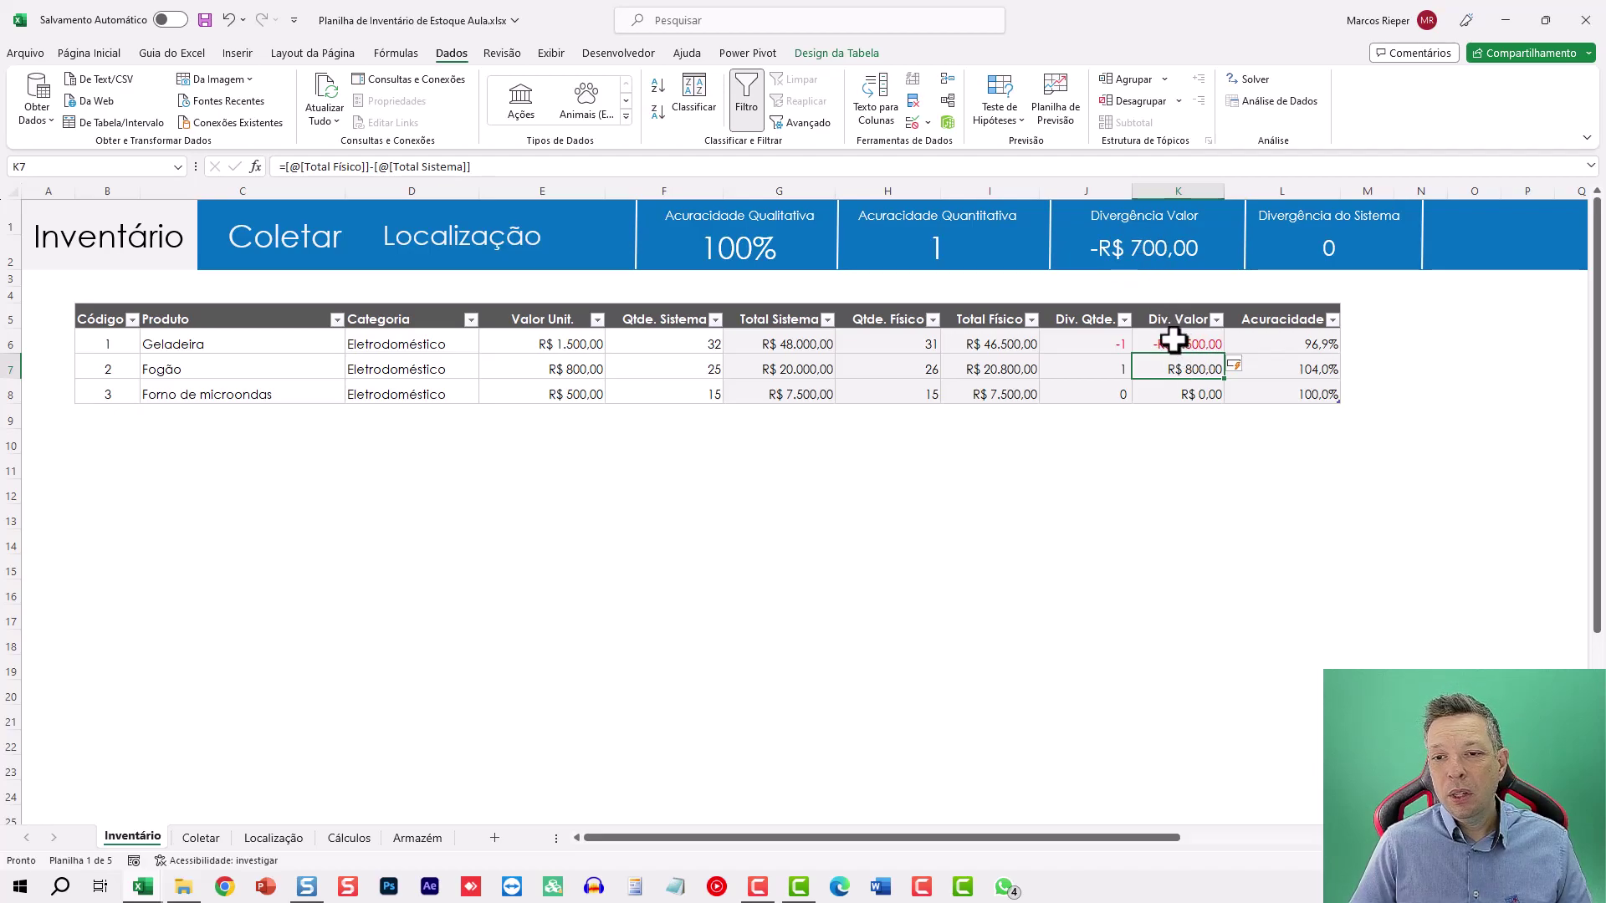
pyautogui.click(1169, 389)
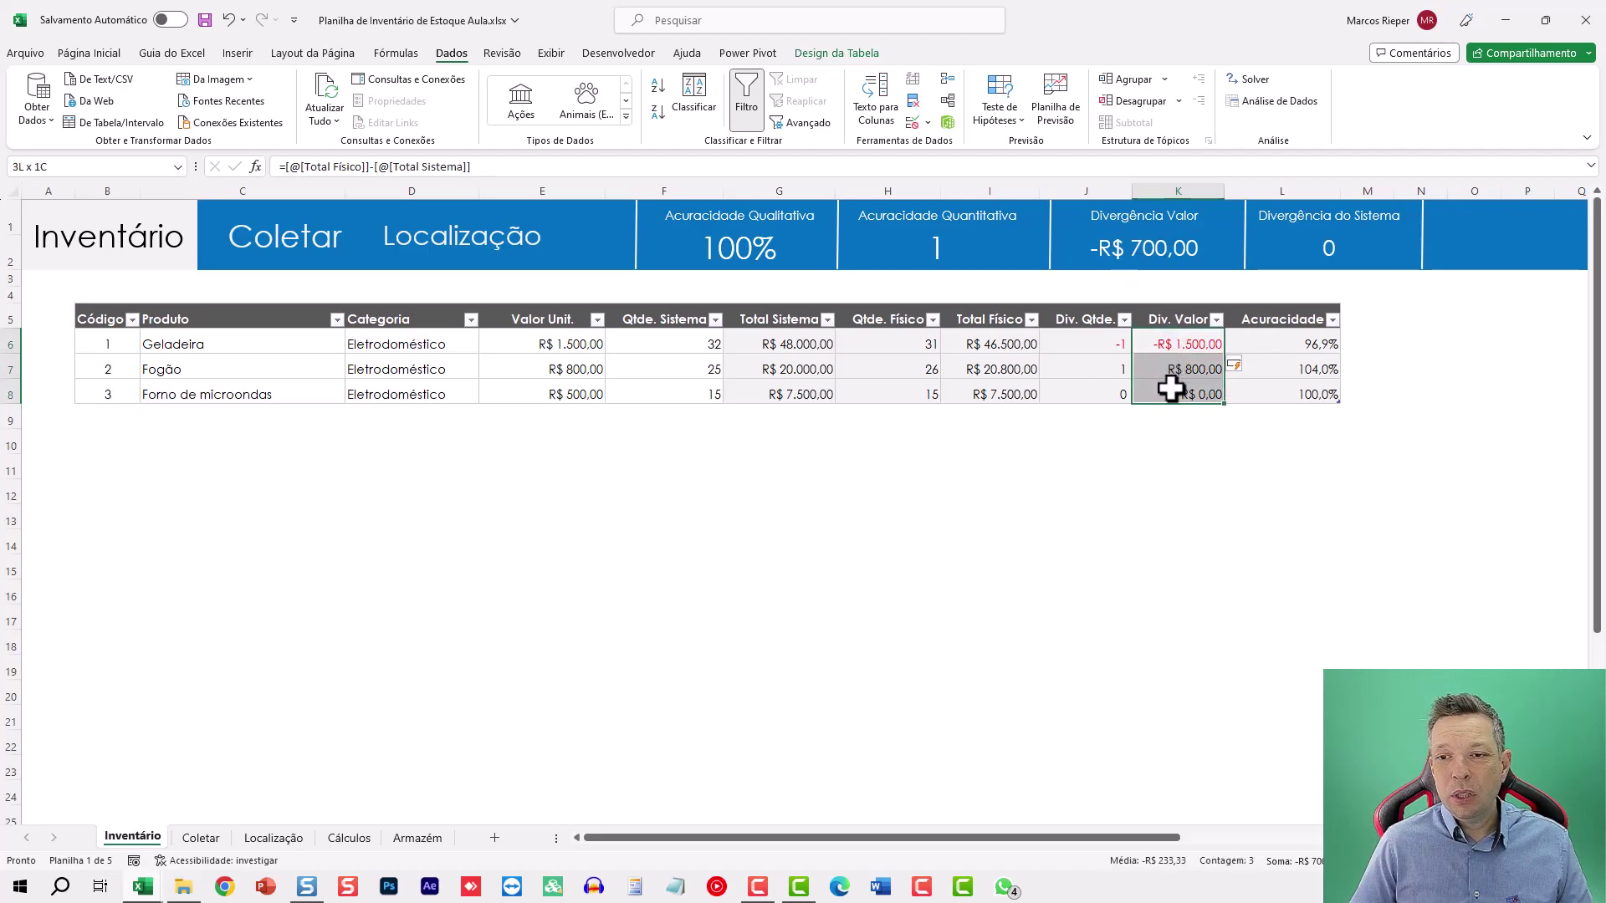
pyautogui.click(1236, 345)
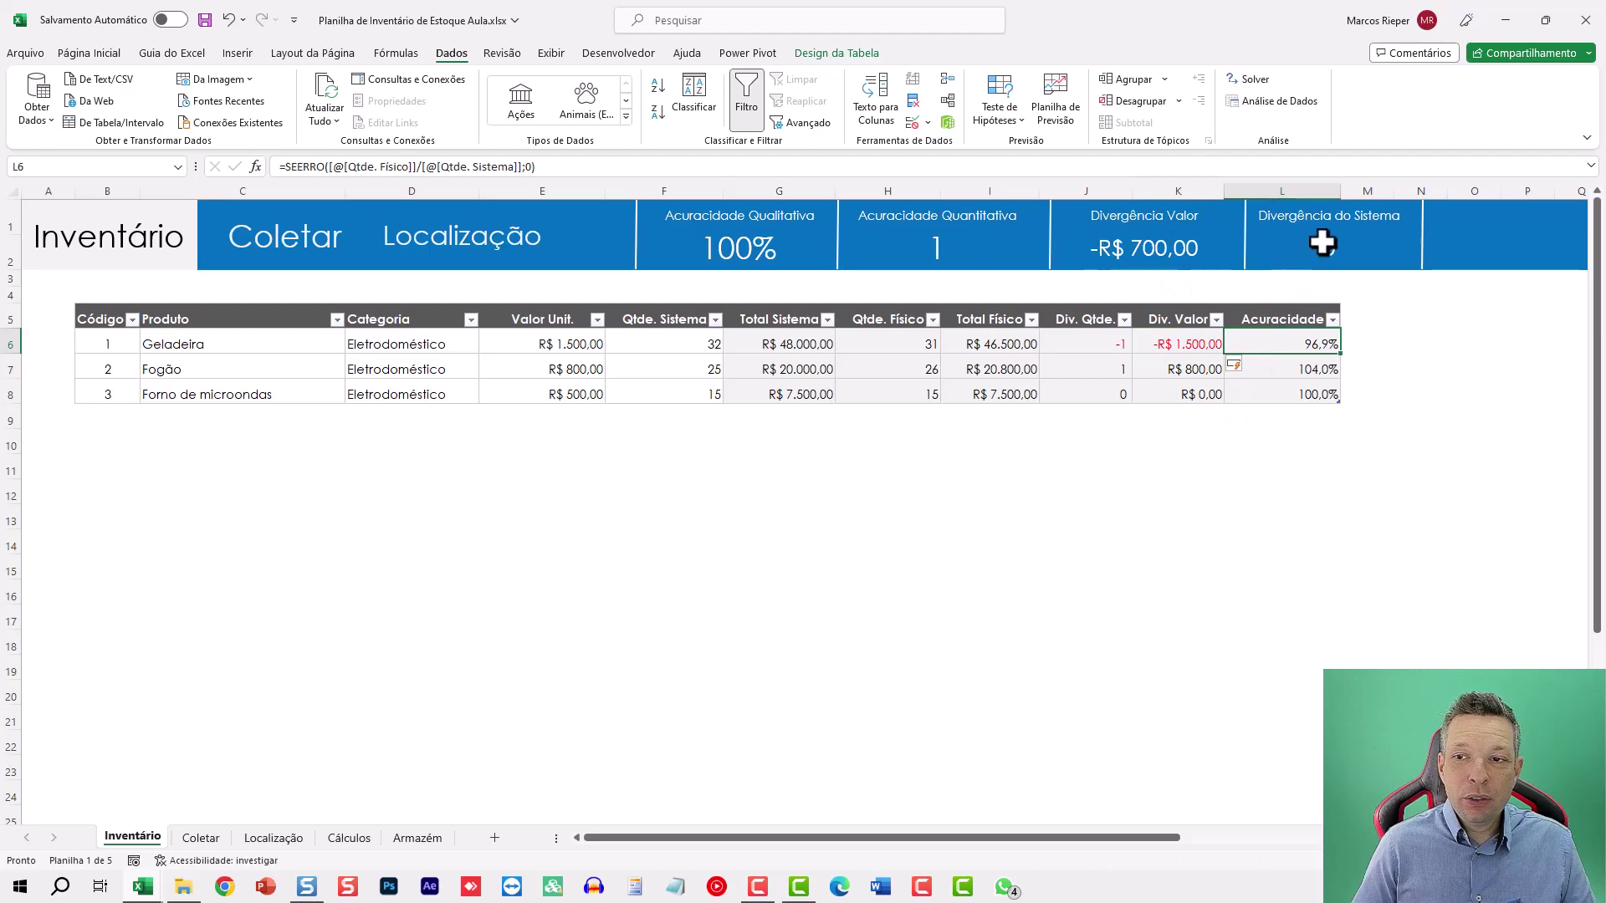
pyautogui.moveTo(1087, 343); pyautogui.dragTo(1096, 397)
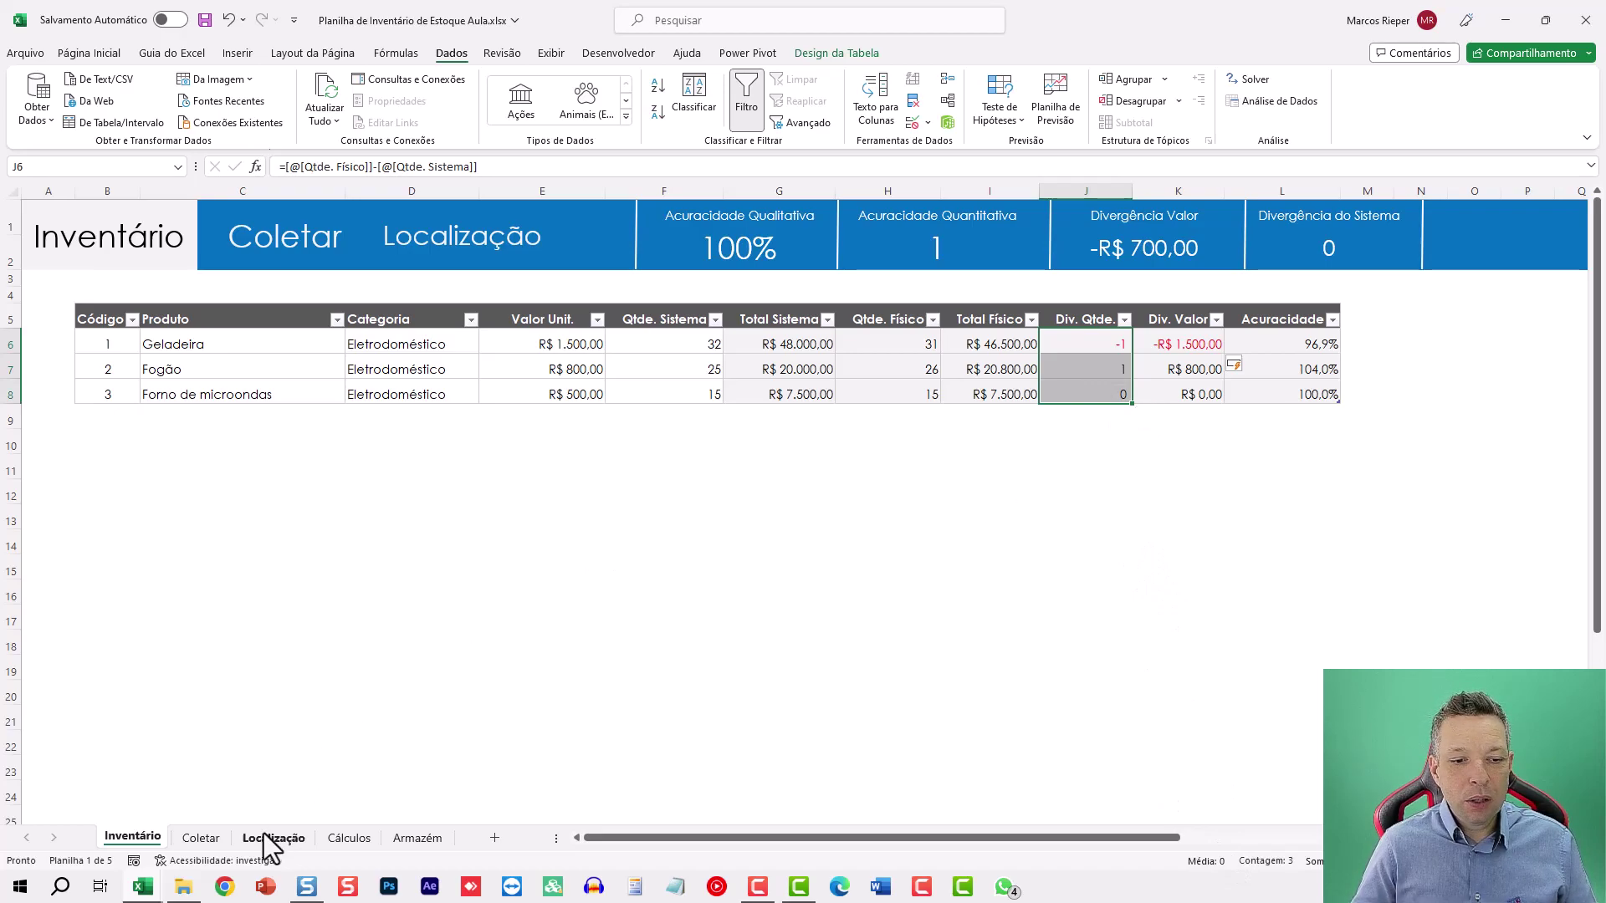
pyautogui.click(1178, 516)
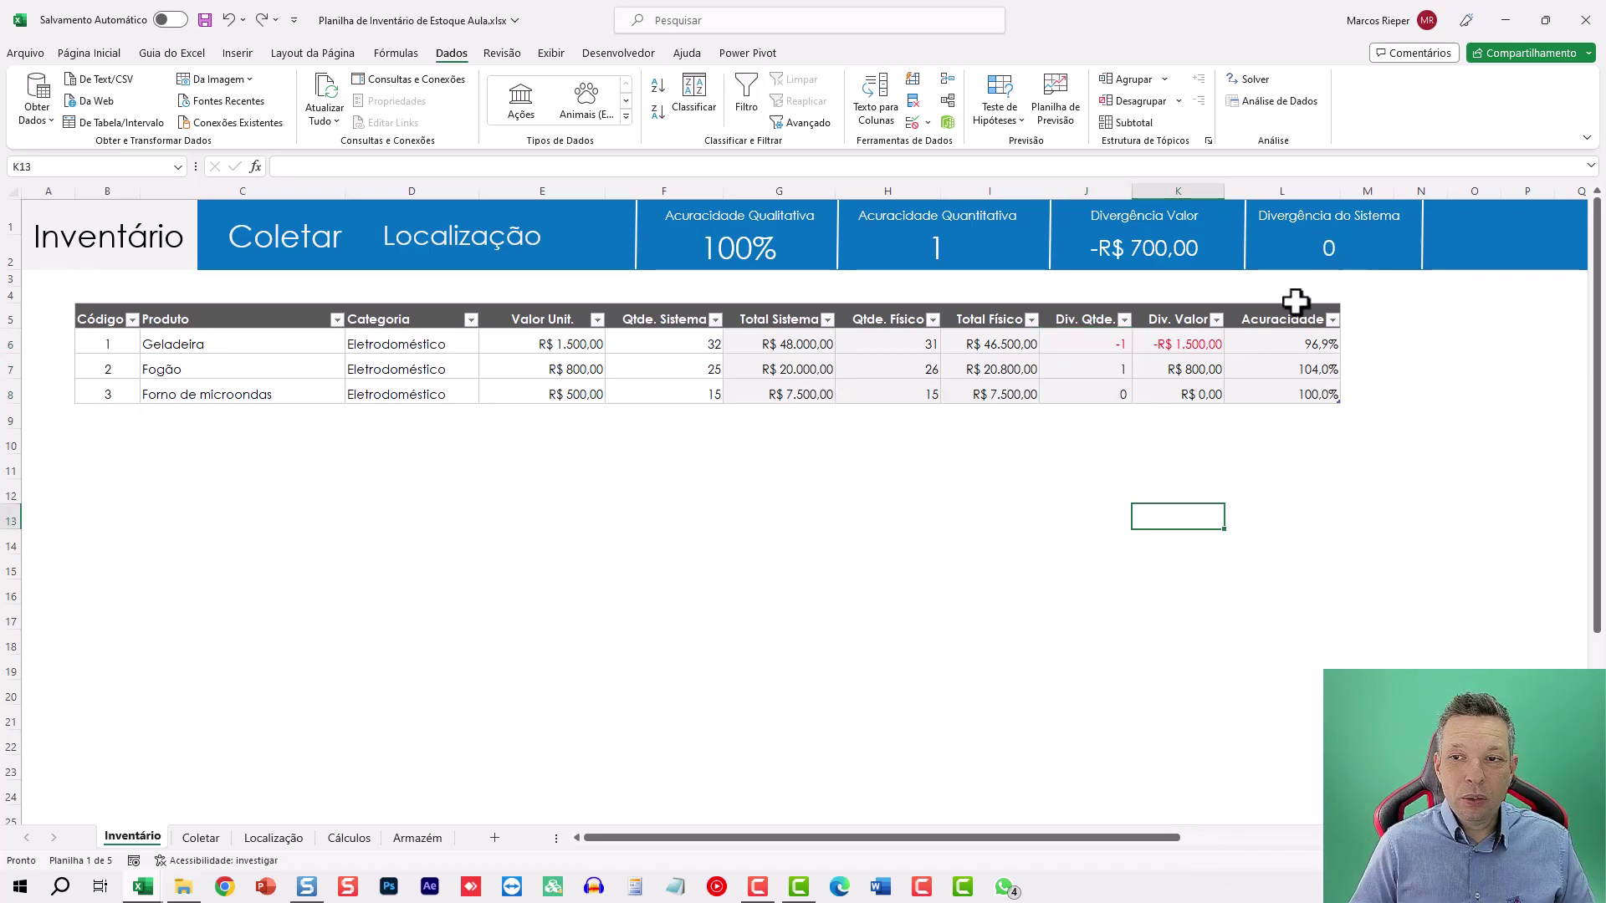
pyautogui.moveTo(1096, 345); pyautogui.dragTo(1101, 398)
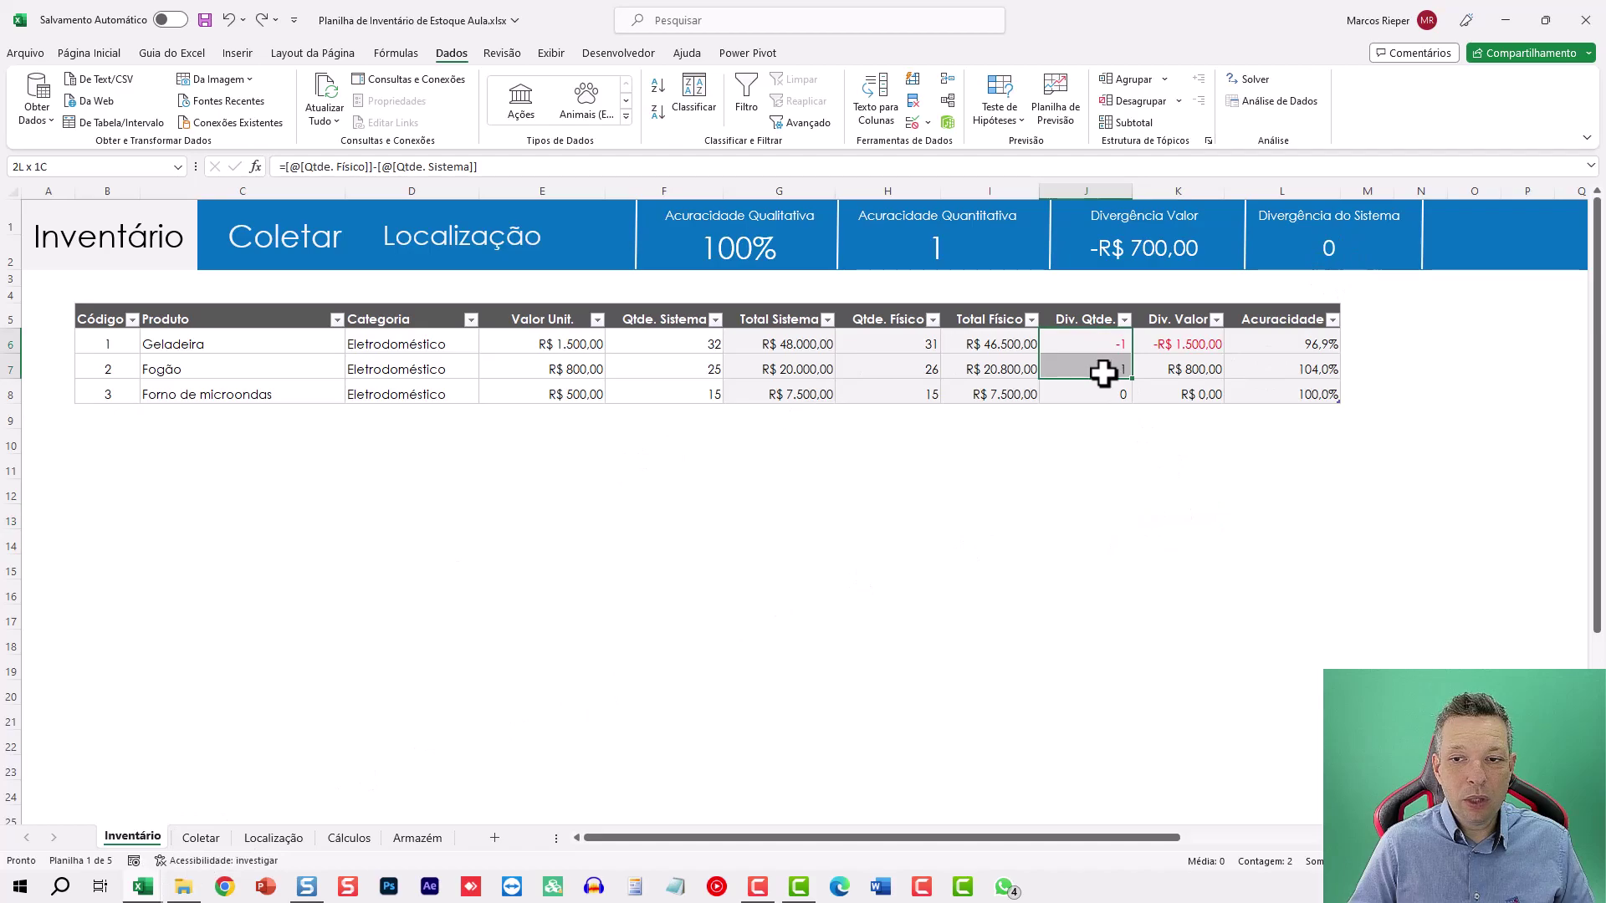
# - Set the Fogão Contagem on the Coletar sheet to 28
pyautogui.click(190, 847)
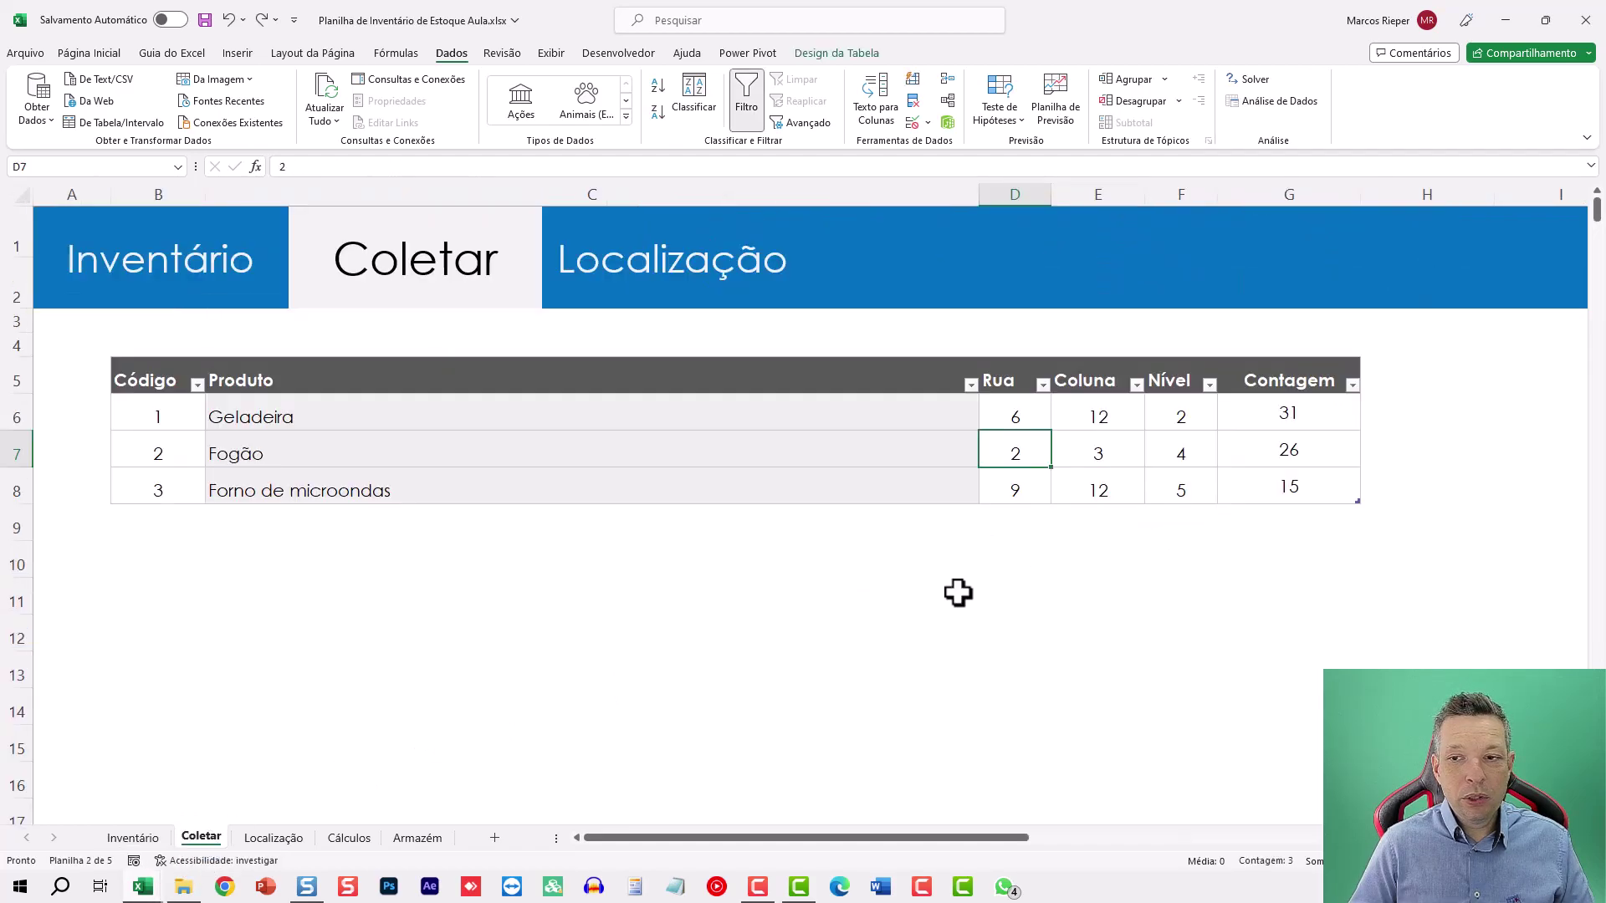
pyautogui.click(1280, 458)
pyautogui.write('2')
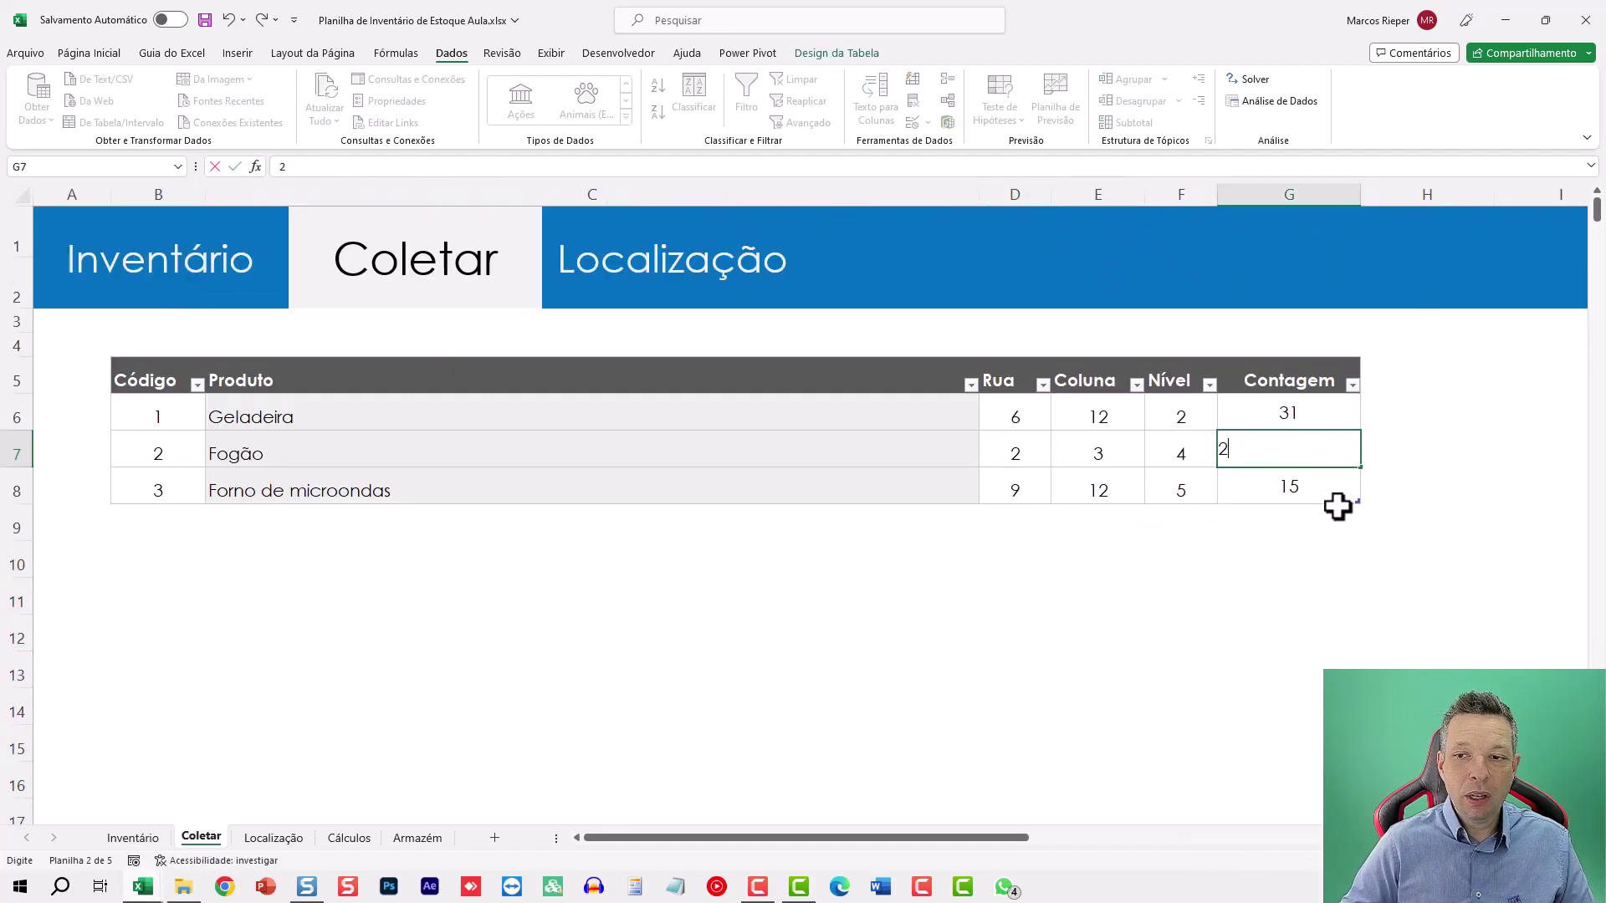
pyautogui.press('Return')
# - Check the recalculated accuracy and divergence values on the Inventário sheet
pyautogui.click(138, 838)
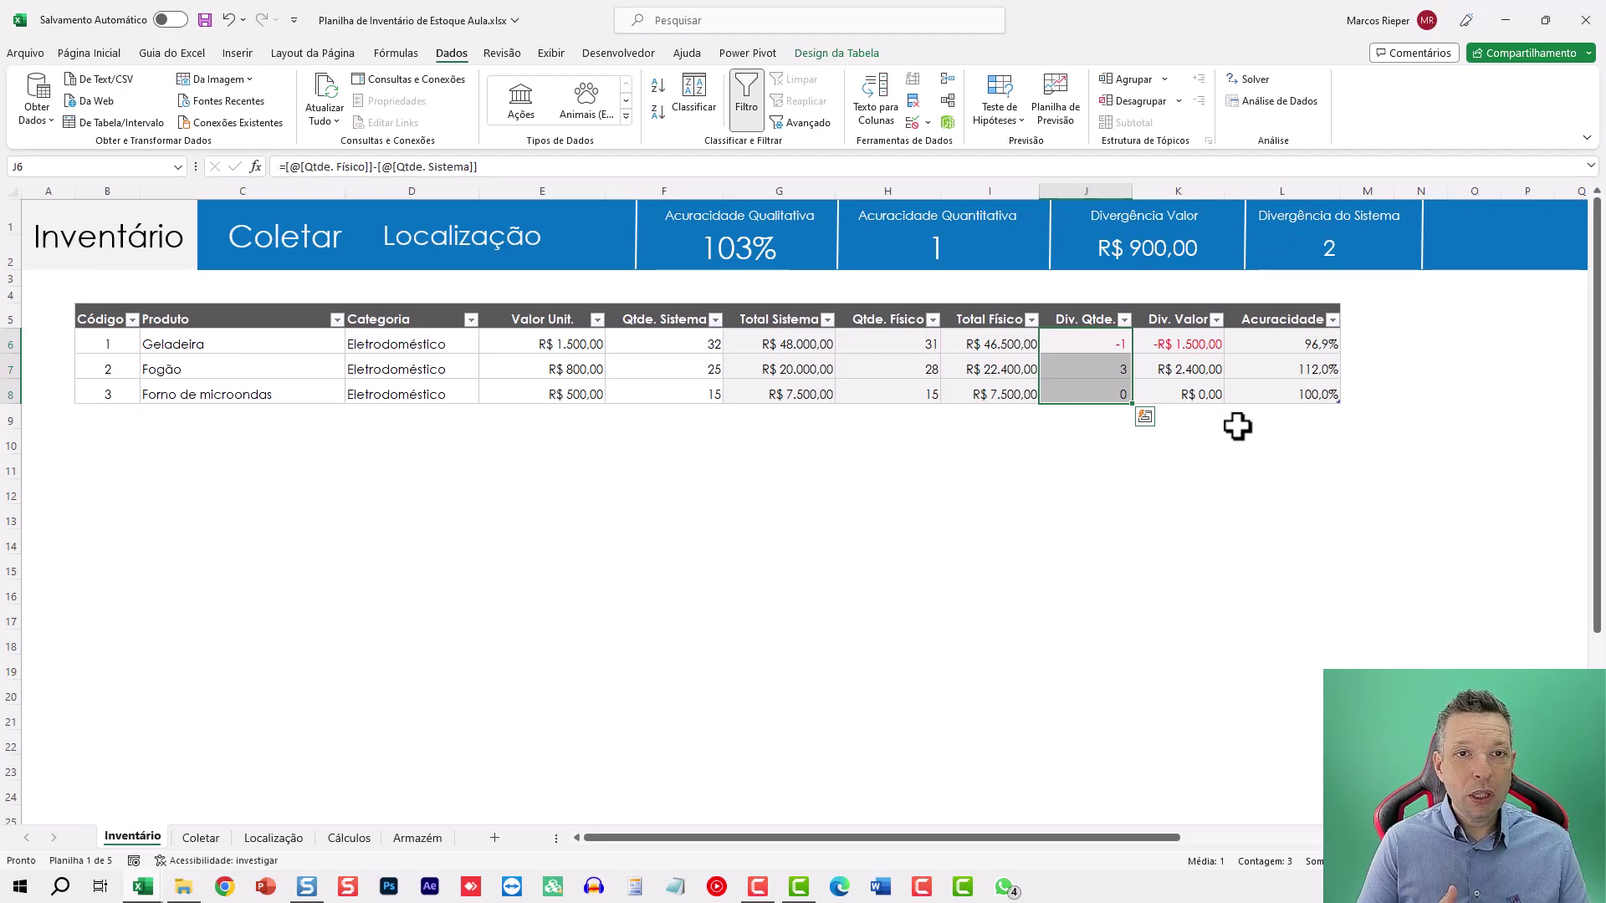
pyautogui.click(585, 421)
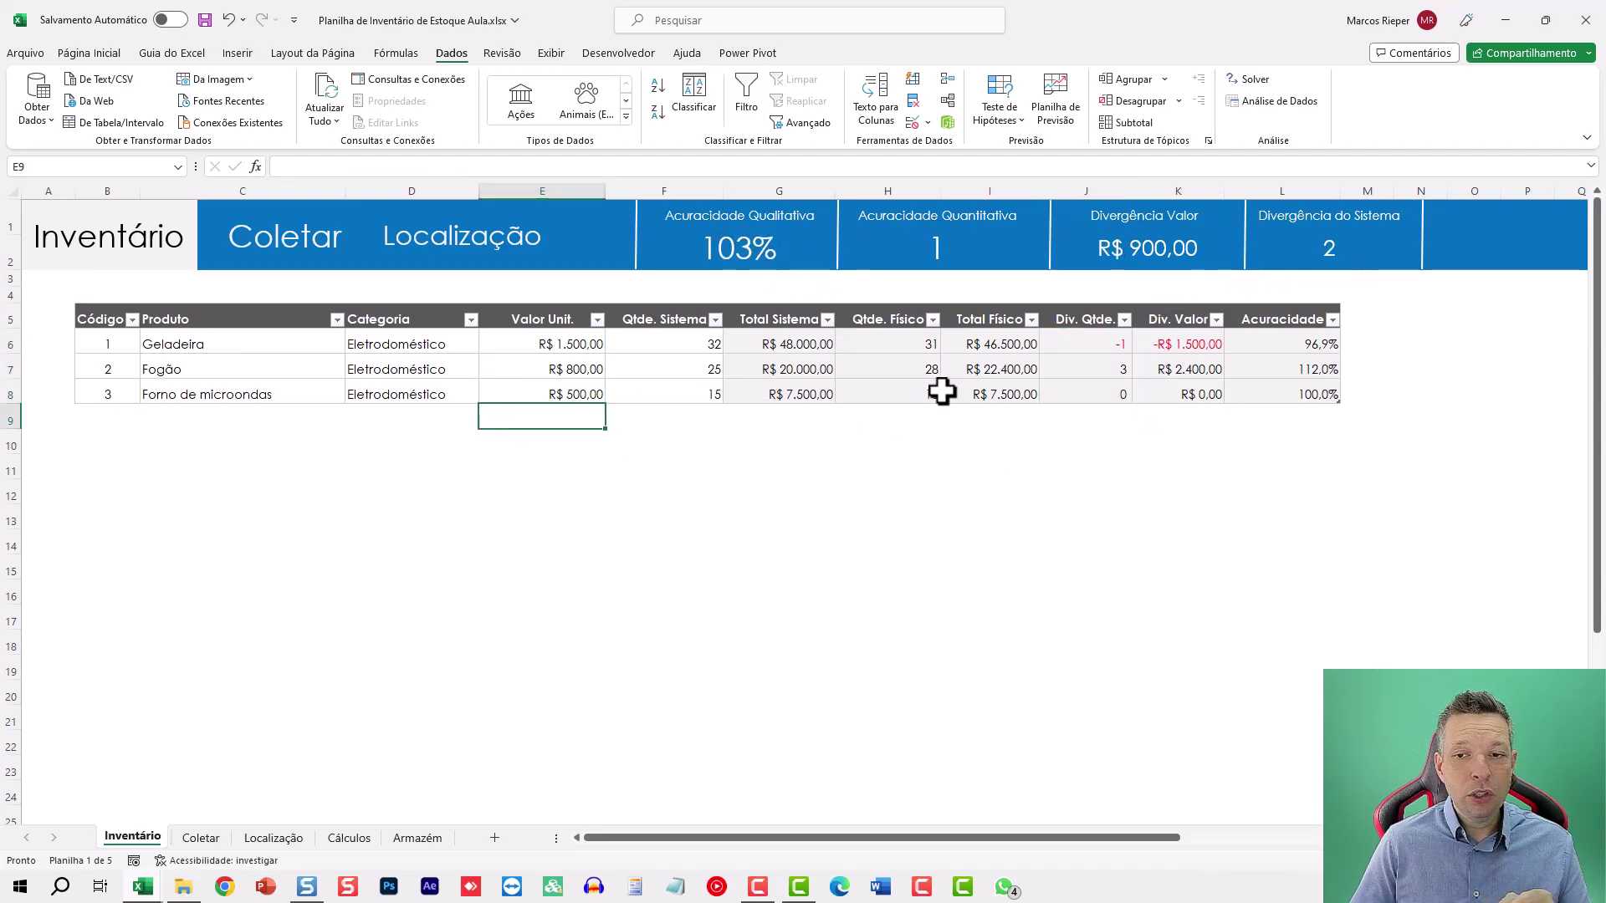
pyautogui.moveTo(1292, 344); pyautogui.dragTo(1289, 390)
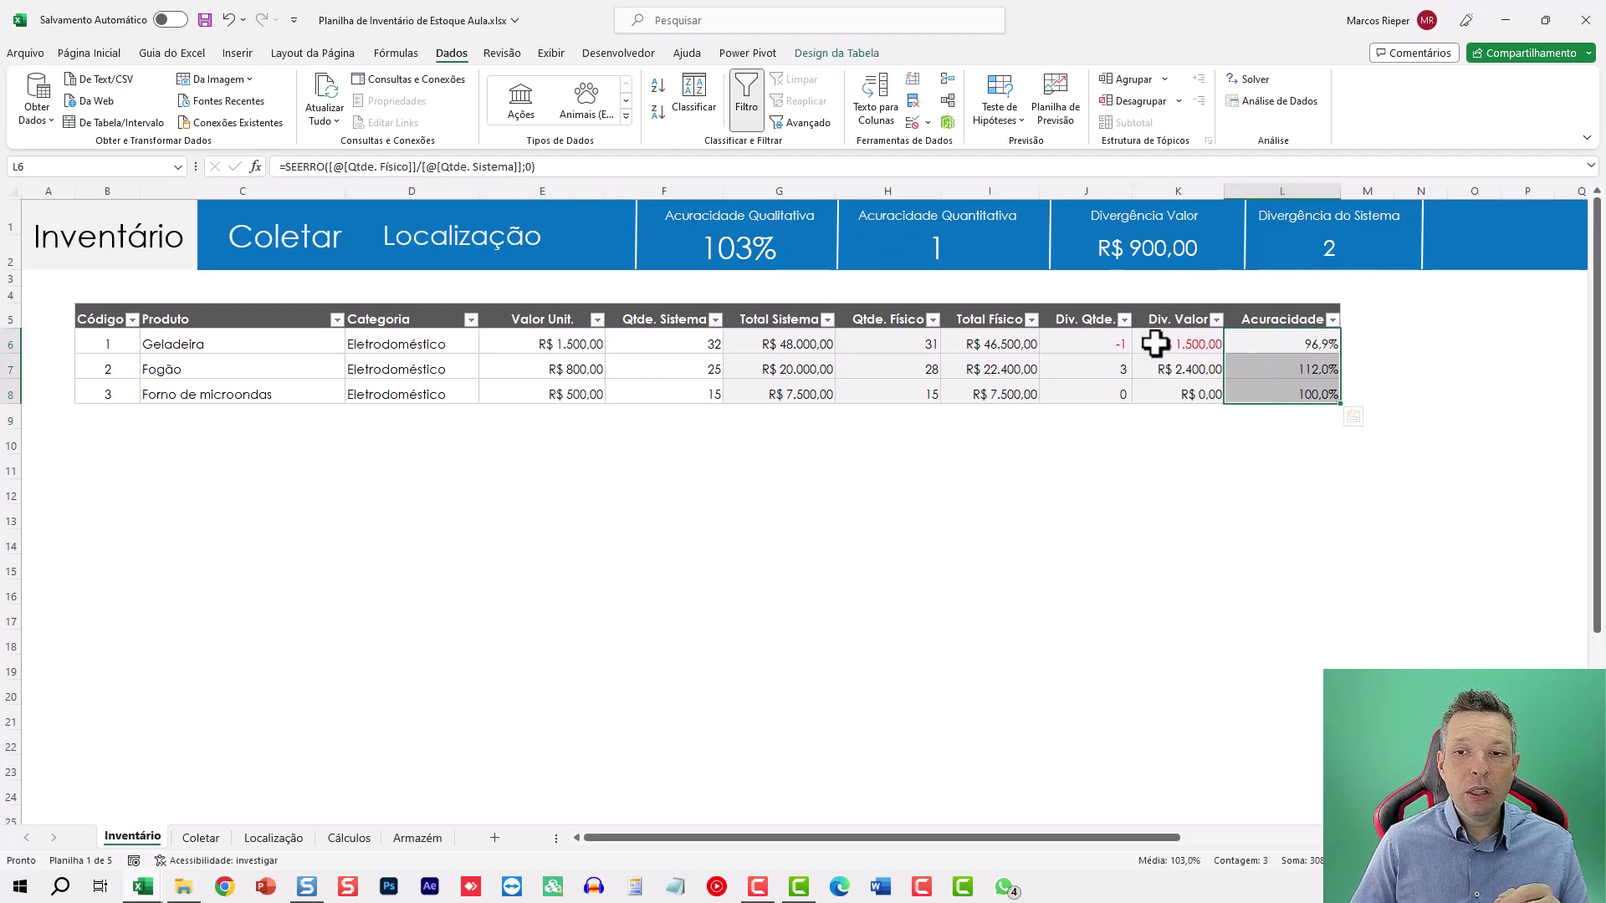
pyautogui.moveTo(1154, 344); pyautogui.dragTo(1155, 394)
pyautogui.moveTo(1084, 344); pyautogui.dragTo(1082, 399)
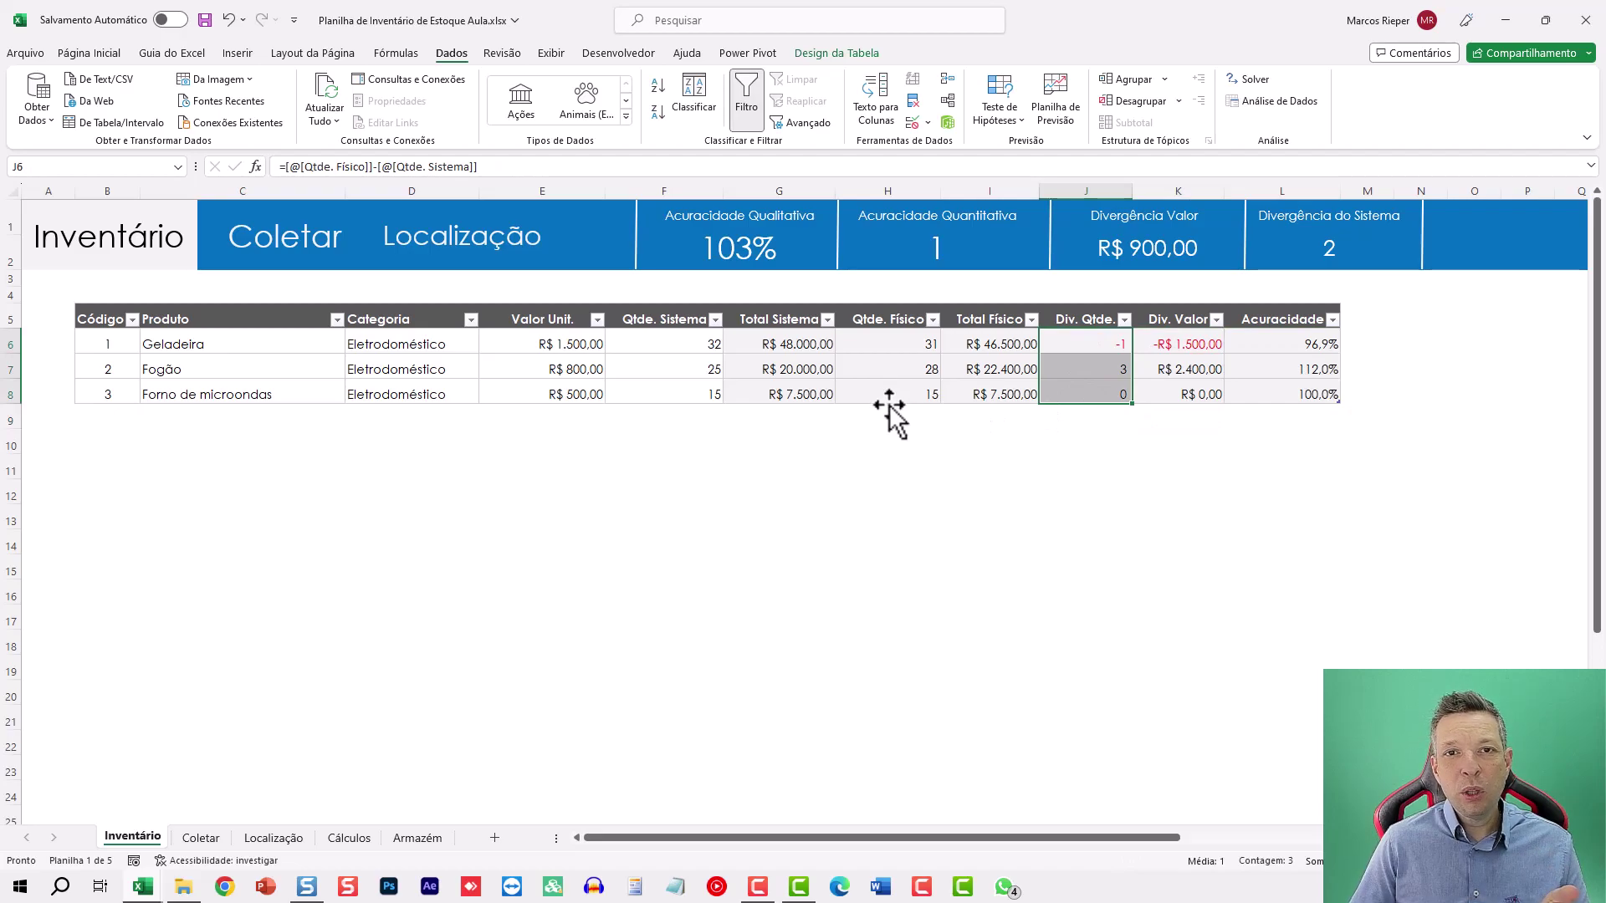
# - Return to Coletar and select the Fogão product name
pyautogui.click(201, 838)
pyautogui.click(532, 465)
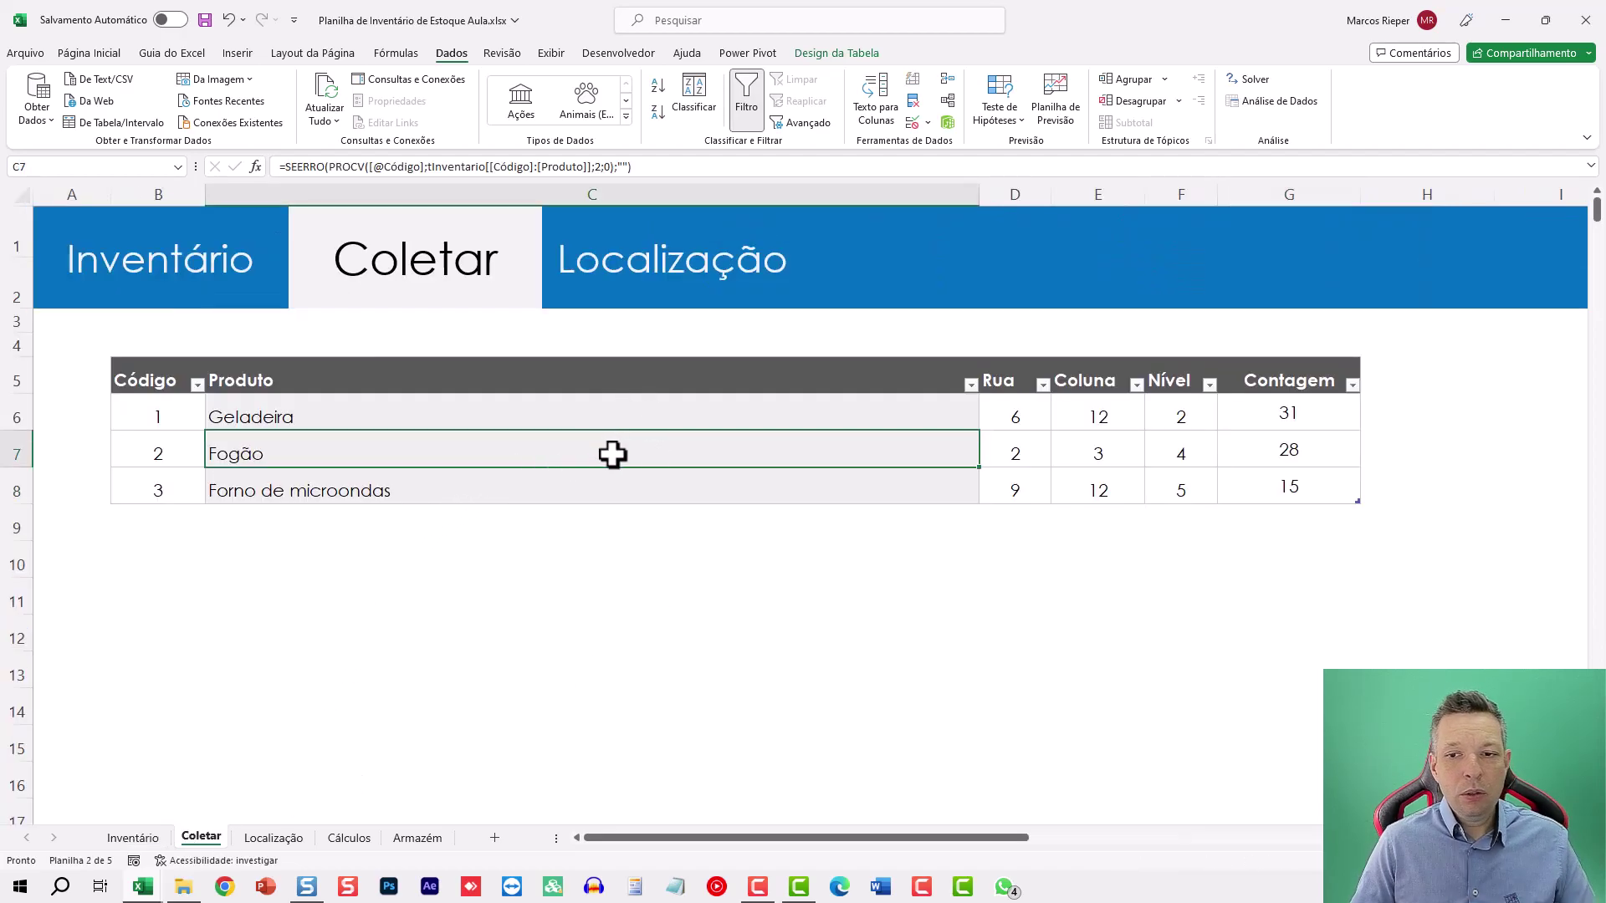
pyautogui.scroll(-2, 627, 463)
pyautogui.scroll(-1, 613, 469)
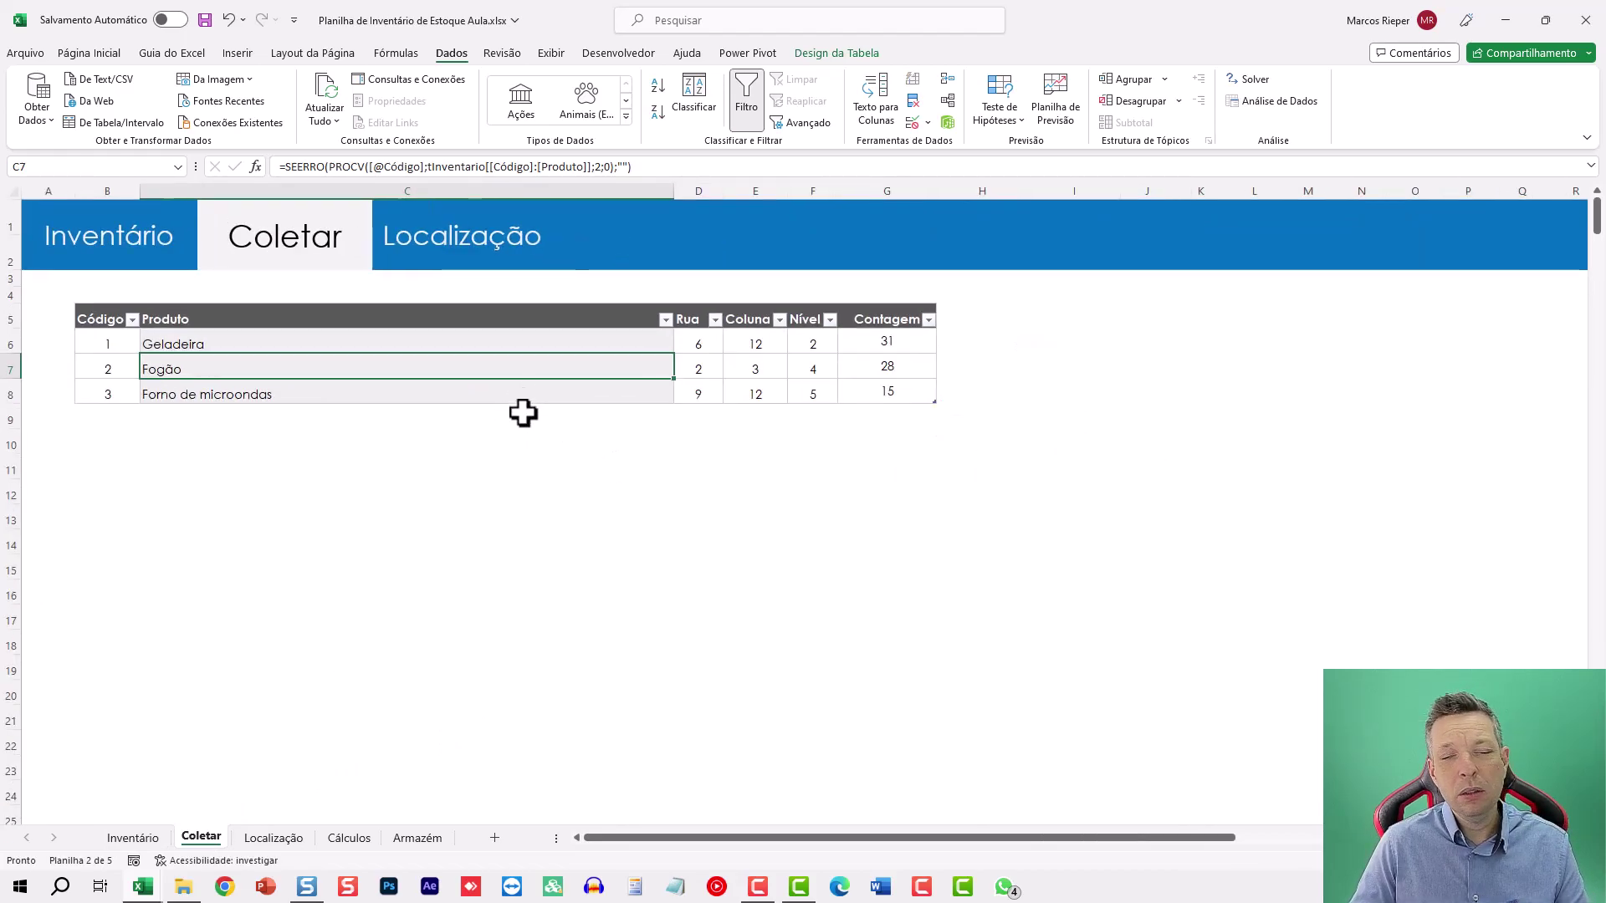
# - Clear the codes, locations and counts from the Coletar table
pyautogui.moveTo(112, 344); pyautogui.dragTo(109, 394)
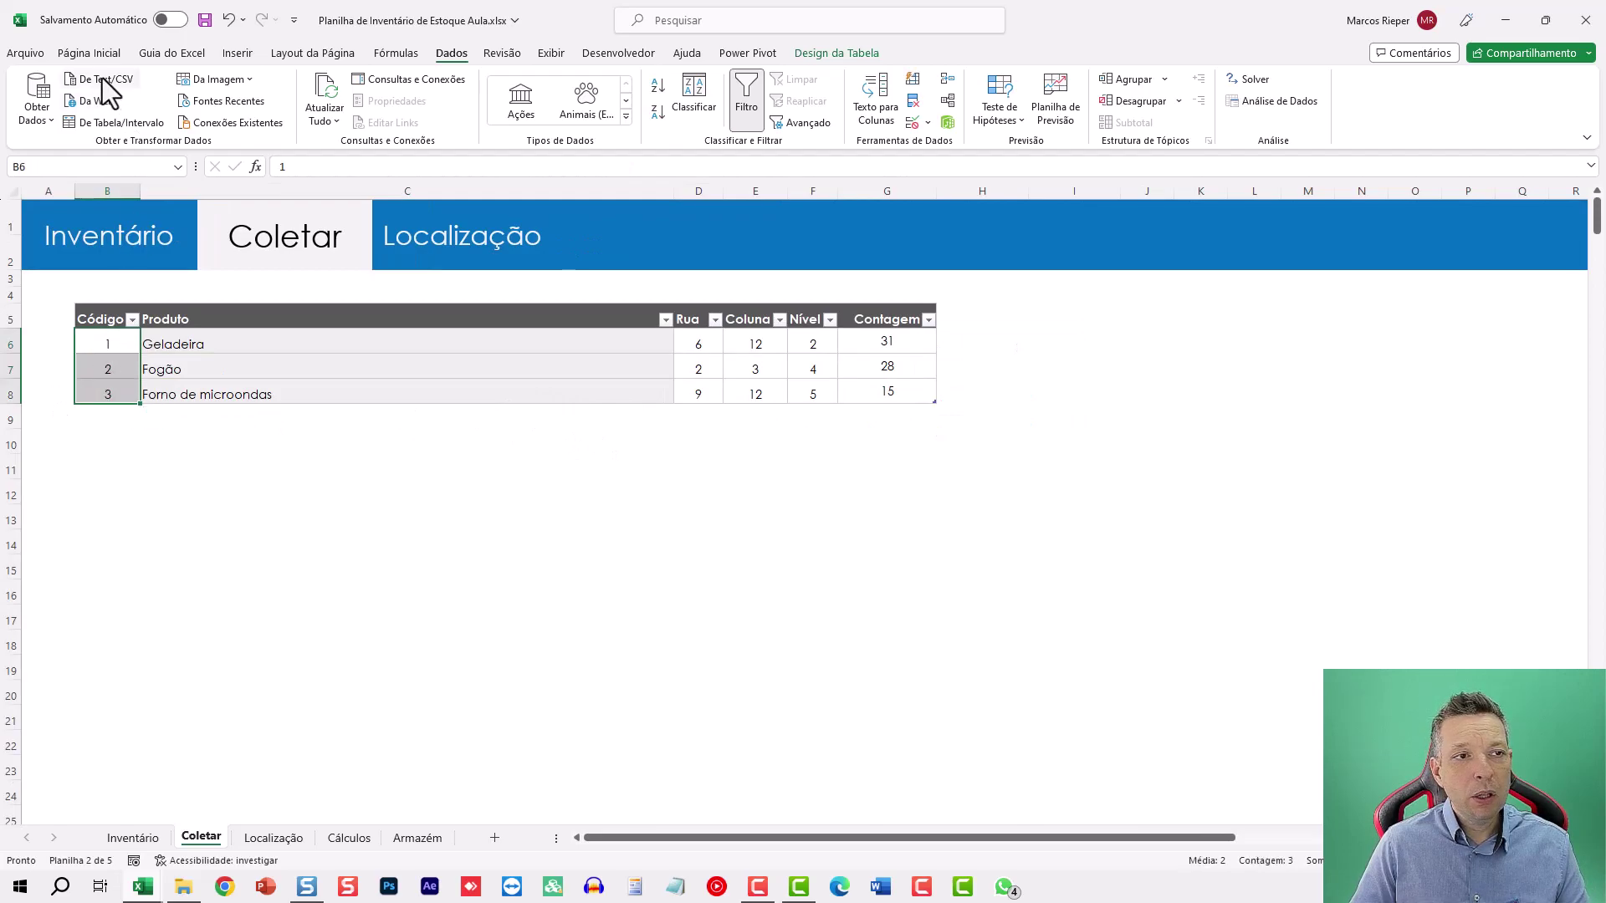
pyautogui.press('Delete')
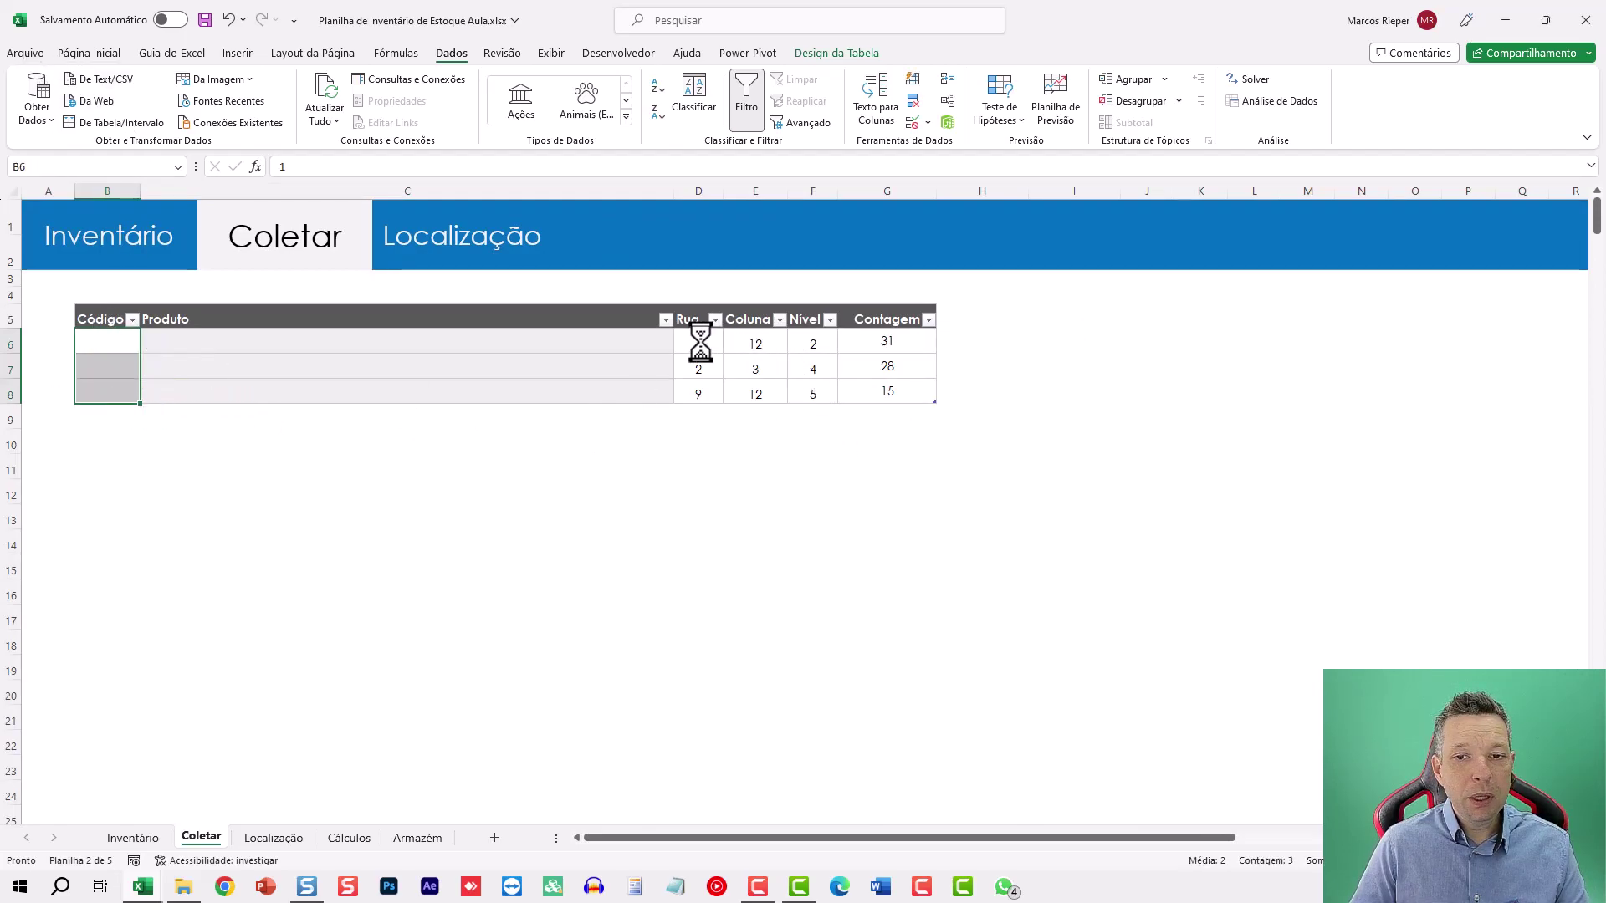
pyautogui.moveTo(699, 347); pyautogui.dragTo(878, 395)
pyautogui.press('Delete')
# - Send the Coletar sheet to print and cancel the PDF save dialog
pyautogui.click(696, 368)
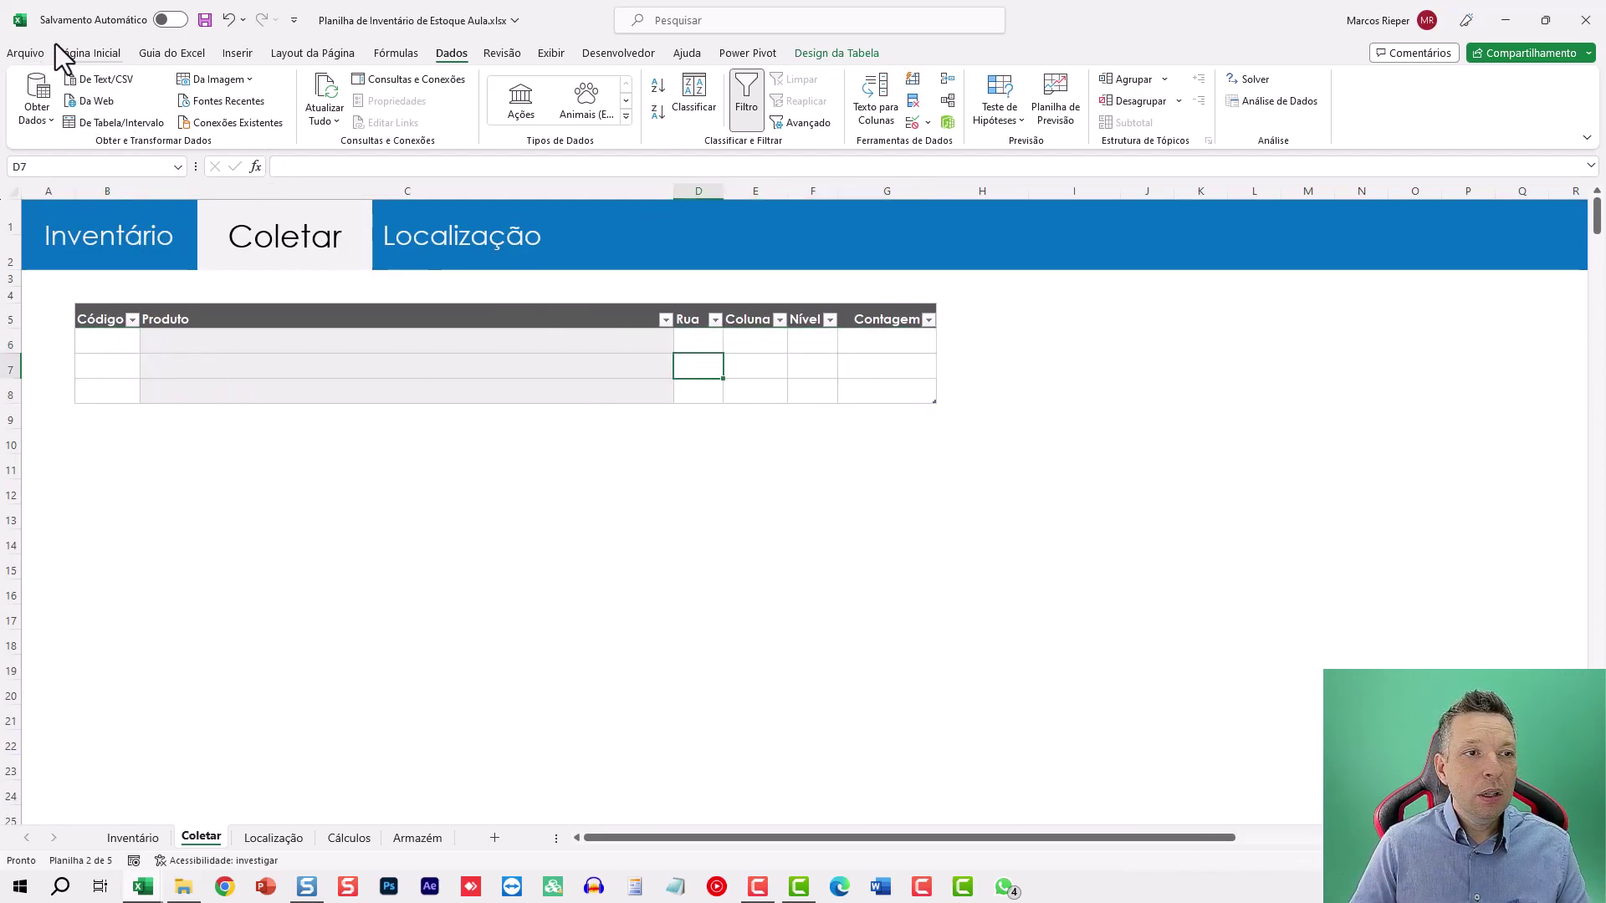
pyautogui.click(24, 53)
pyautogui.click(56, 310)
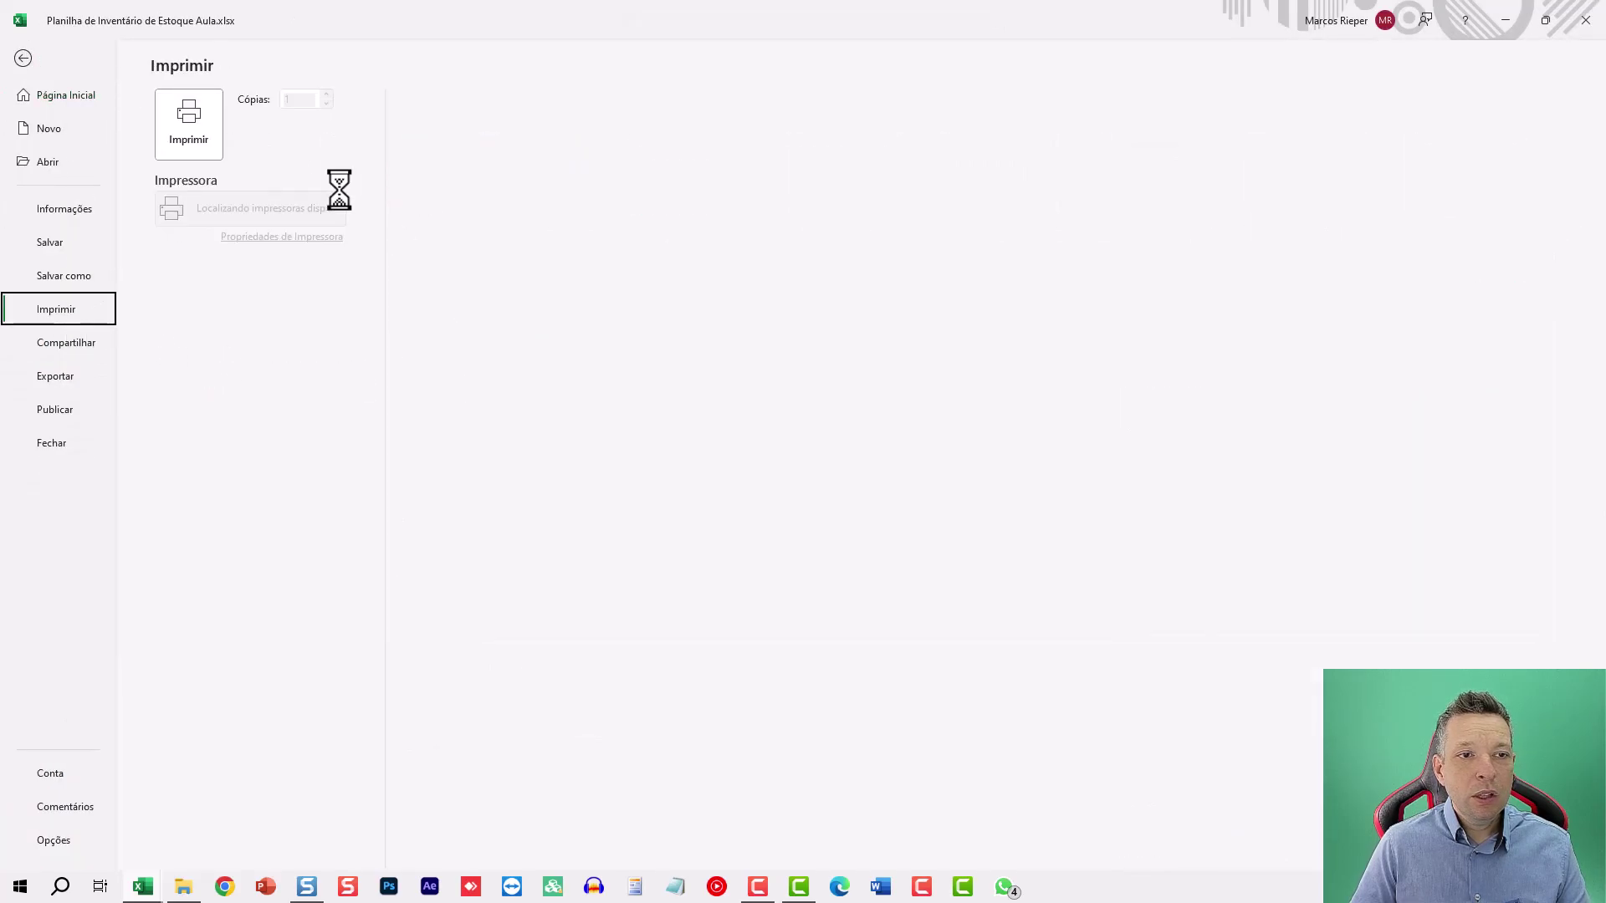
pyautogui.click(210, 138)
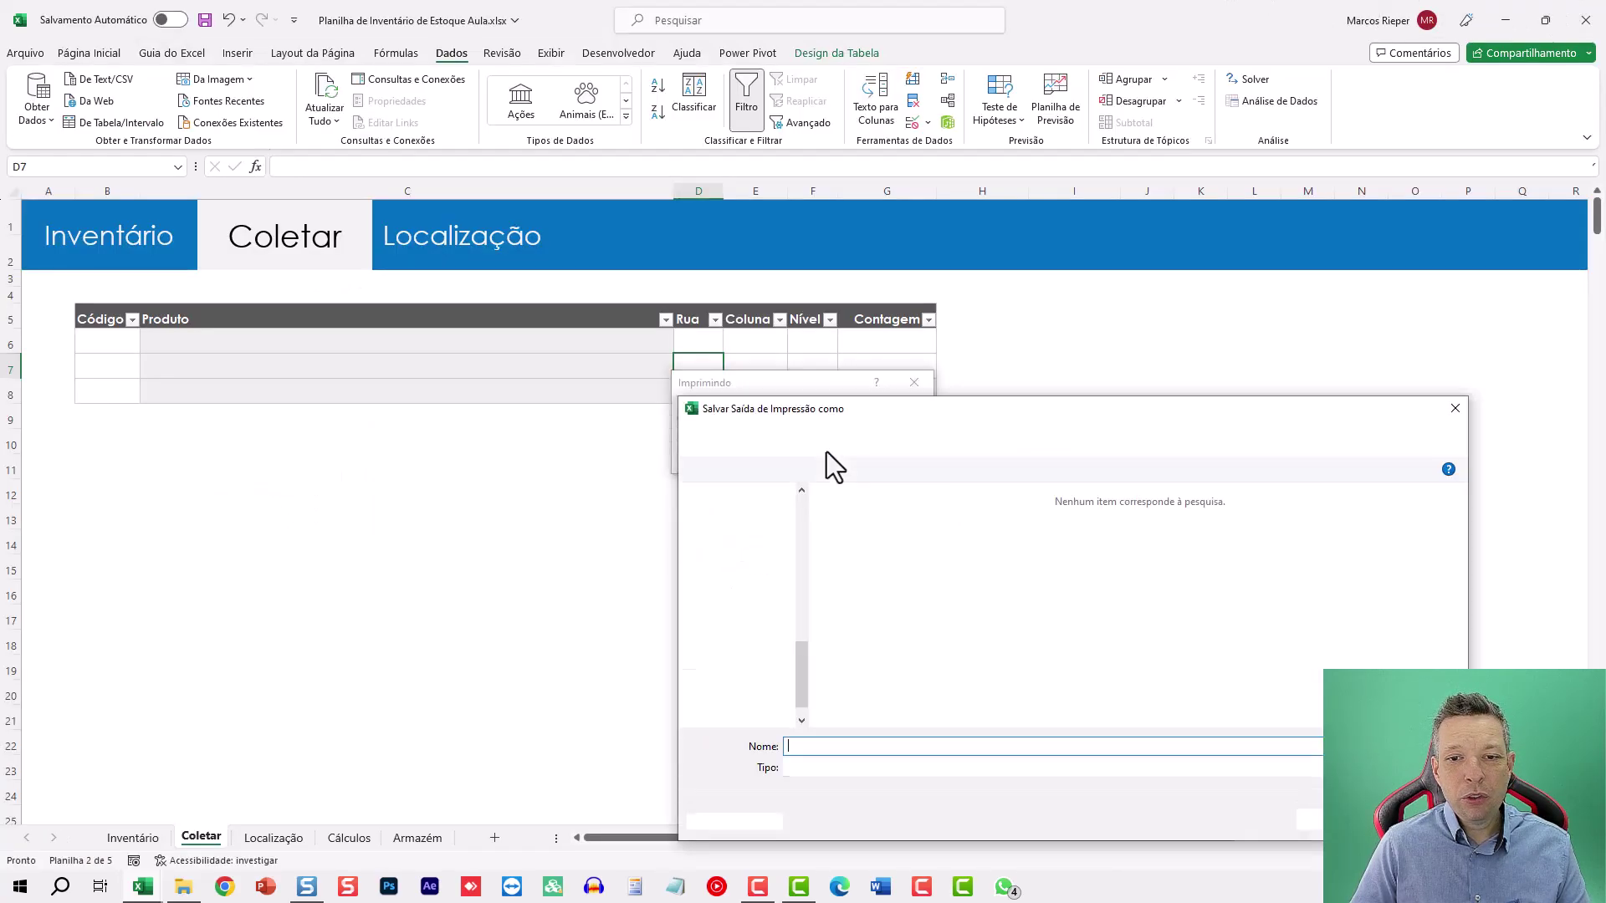
pyautogui.press('Escape')
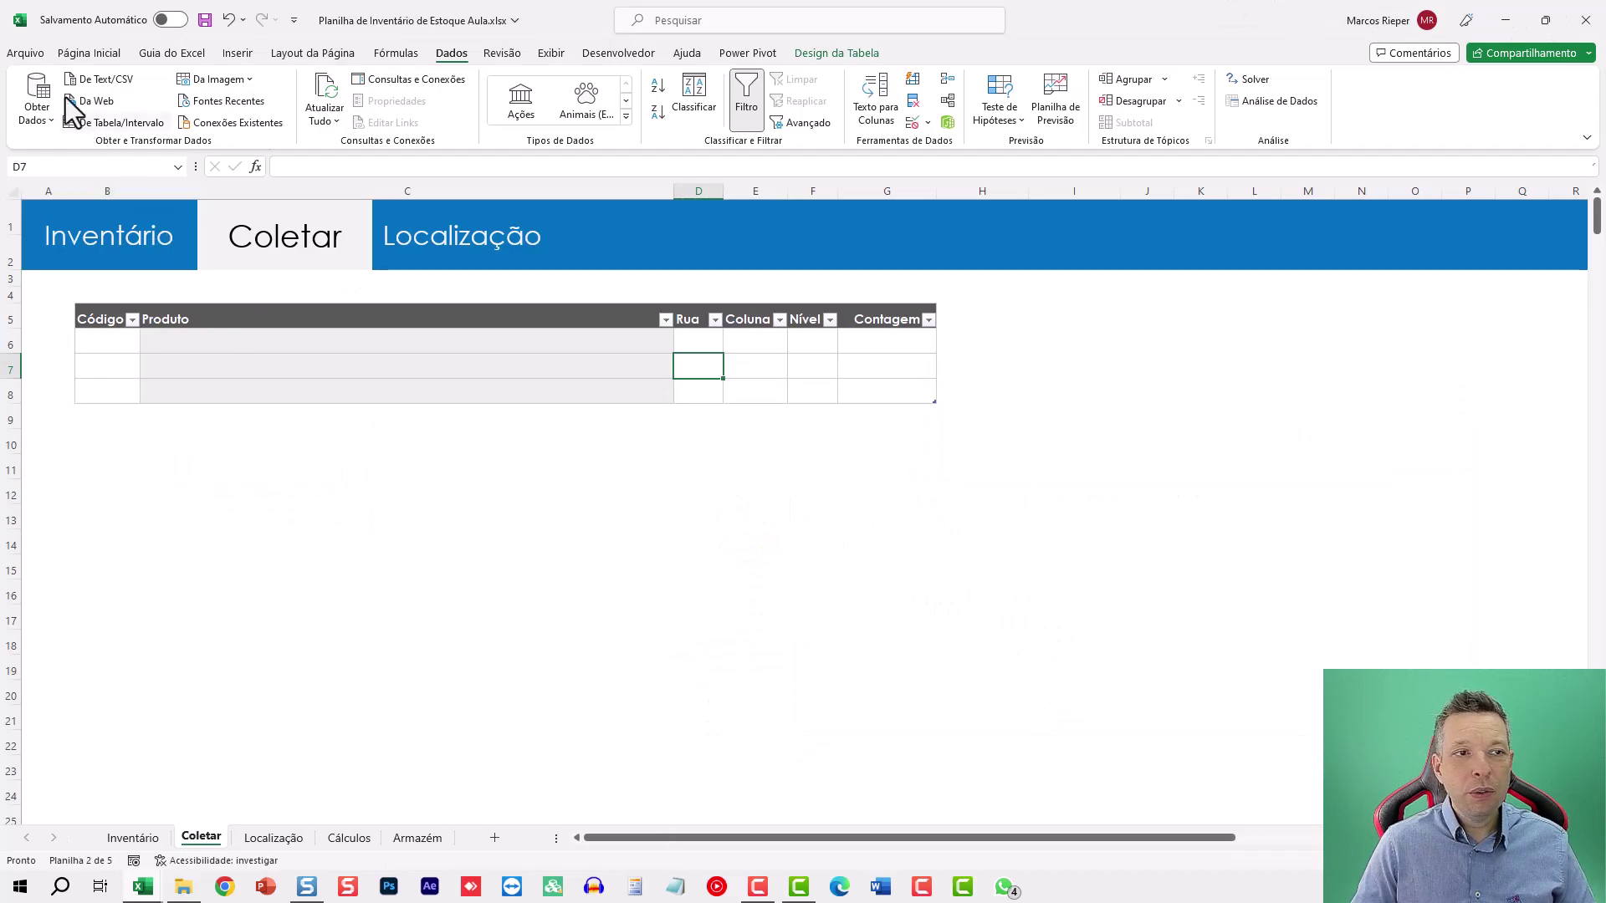
# - Check the one-page landscape A4 print preview, then return to the worksheet
pyautogui.click(25, 53)
pyautogui.click(57, 309)
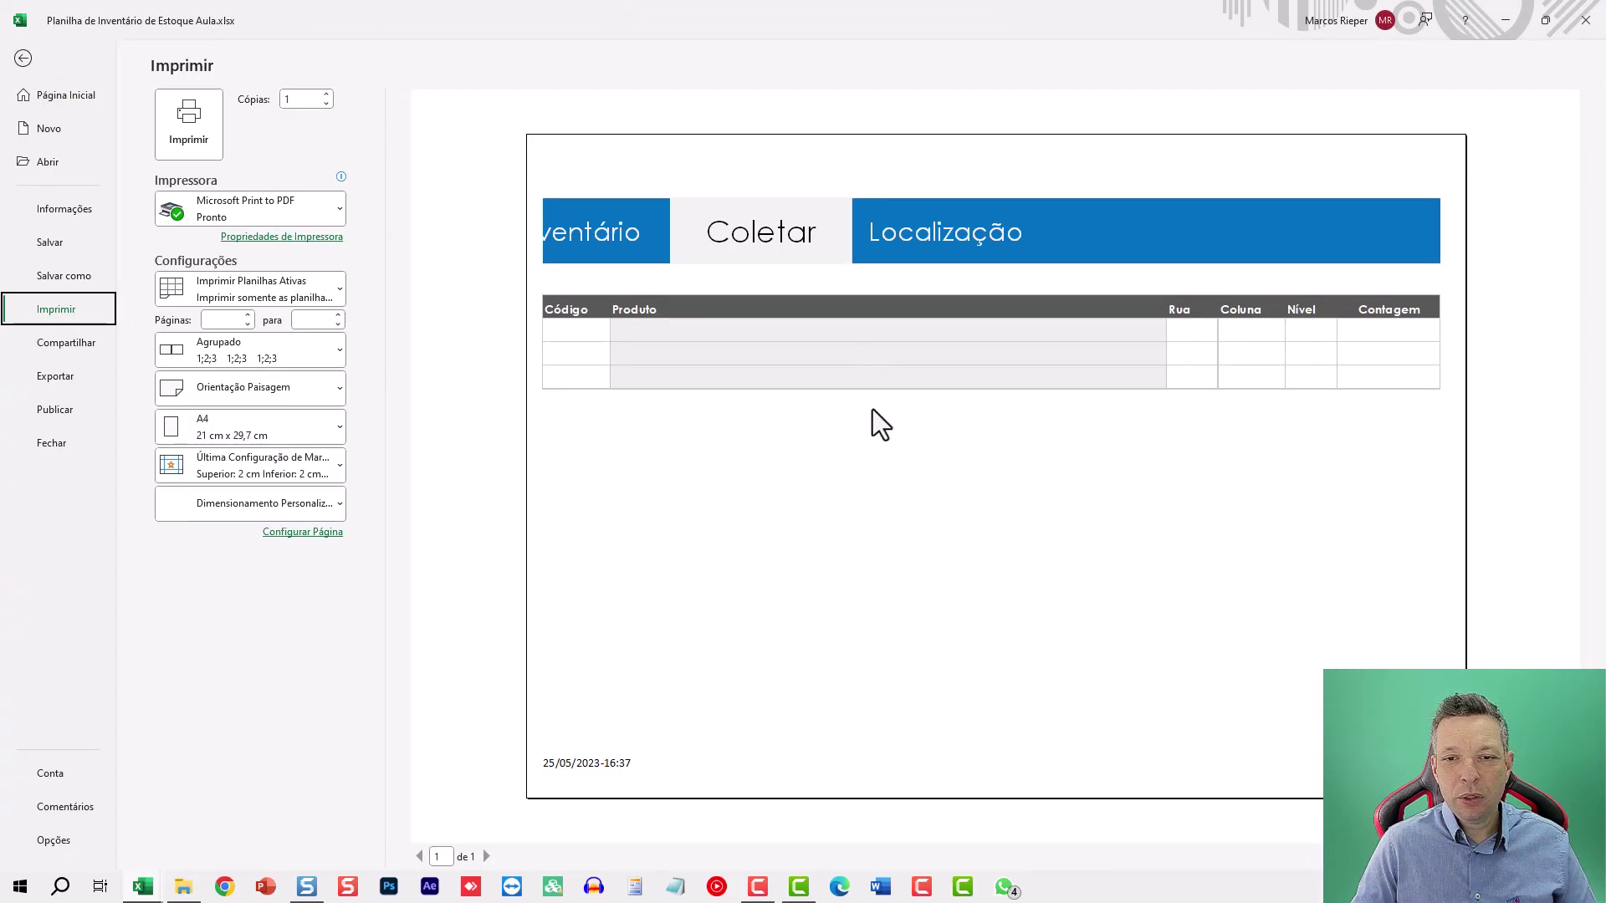
pyautogui.press('Escape')
pyautogui.click(480, 433)
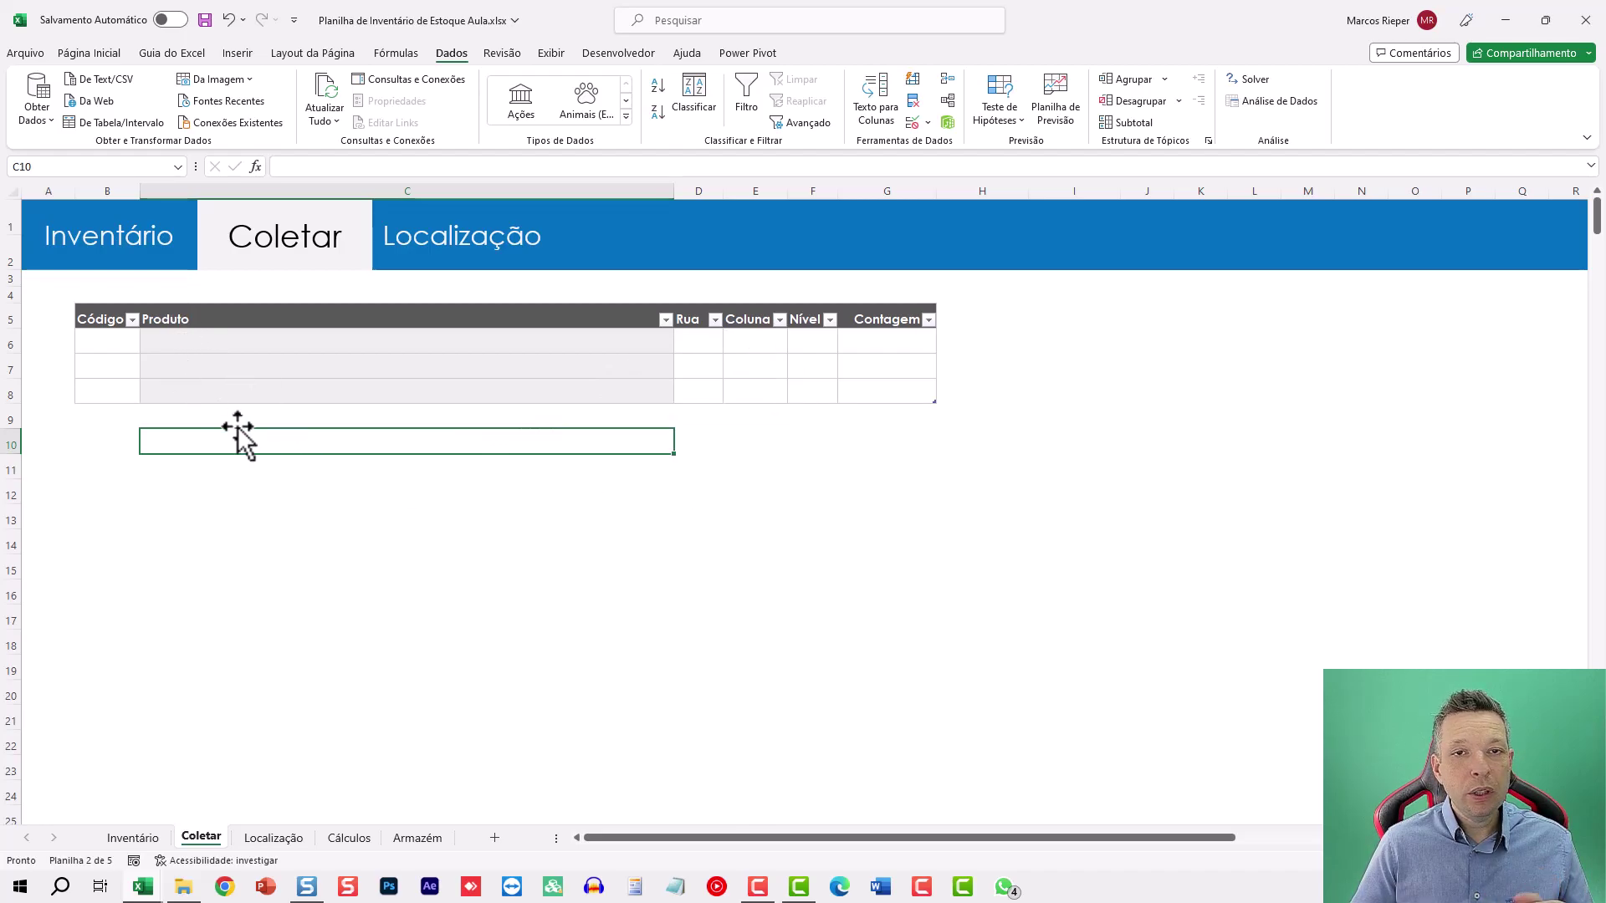
# - Enter codes 1–3 with Geladeira, Fogão and Forno de microondas in the Coletar table
pyautogui.moveTo(117, 341); pyautogui.dragTo(248, 569)
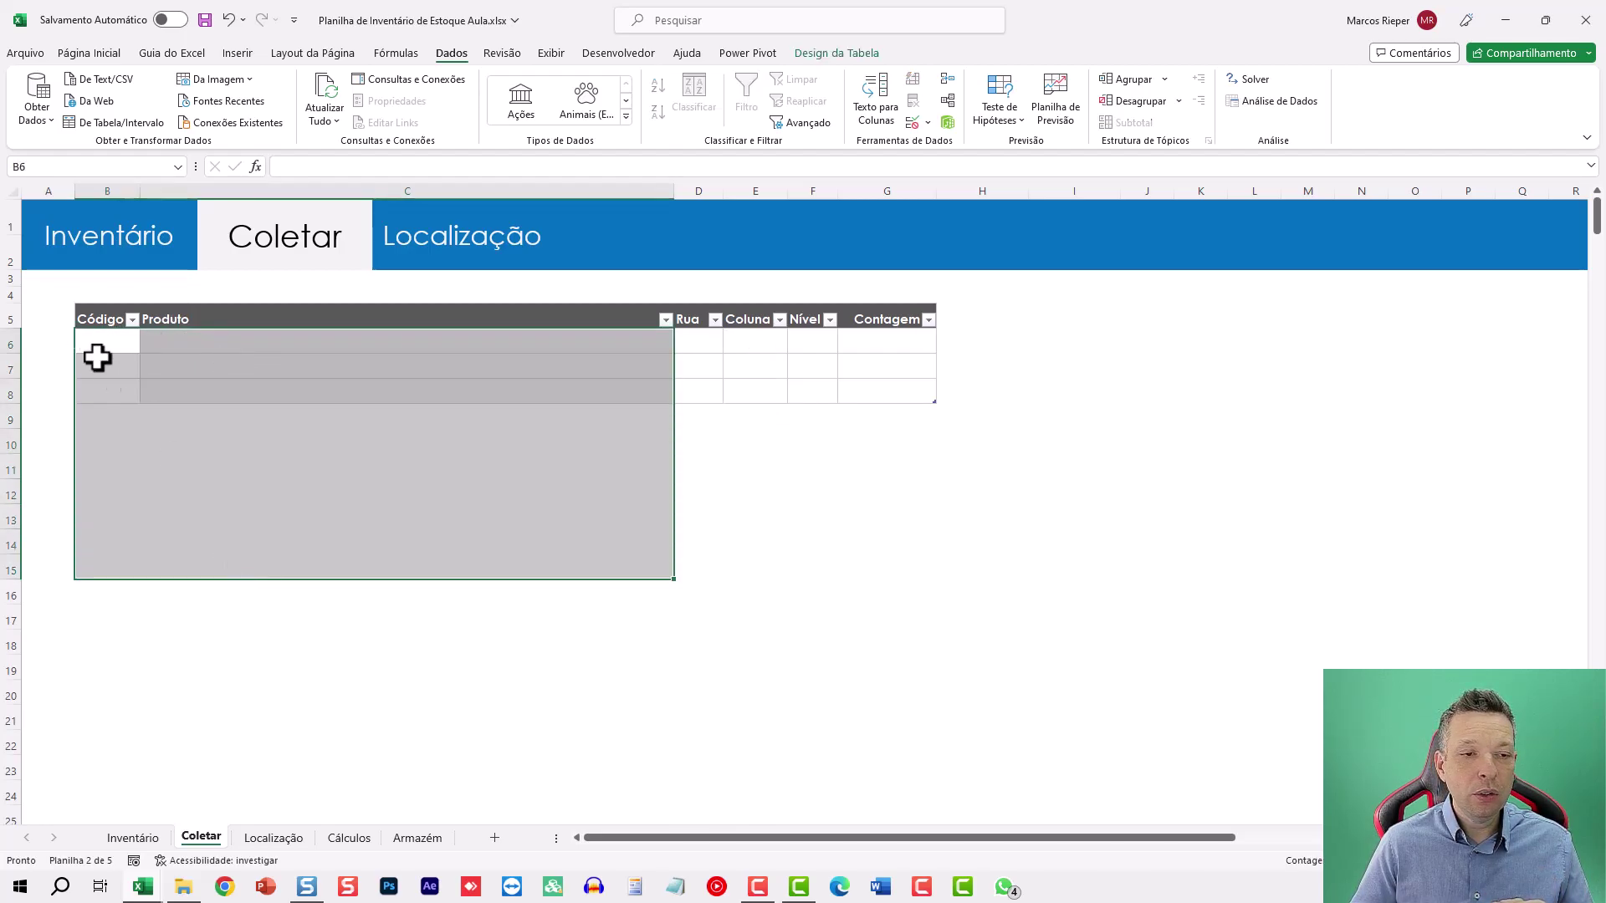
pyautogui.press('Return')
pyautogui.write('1')
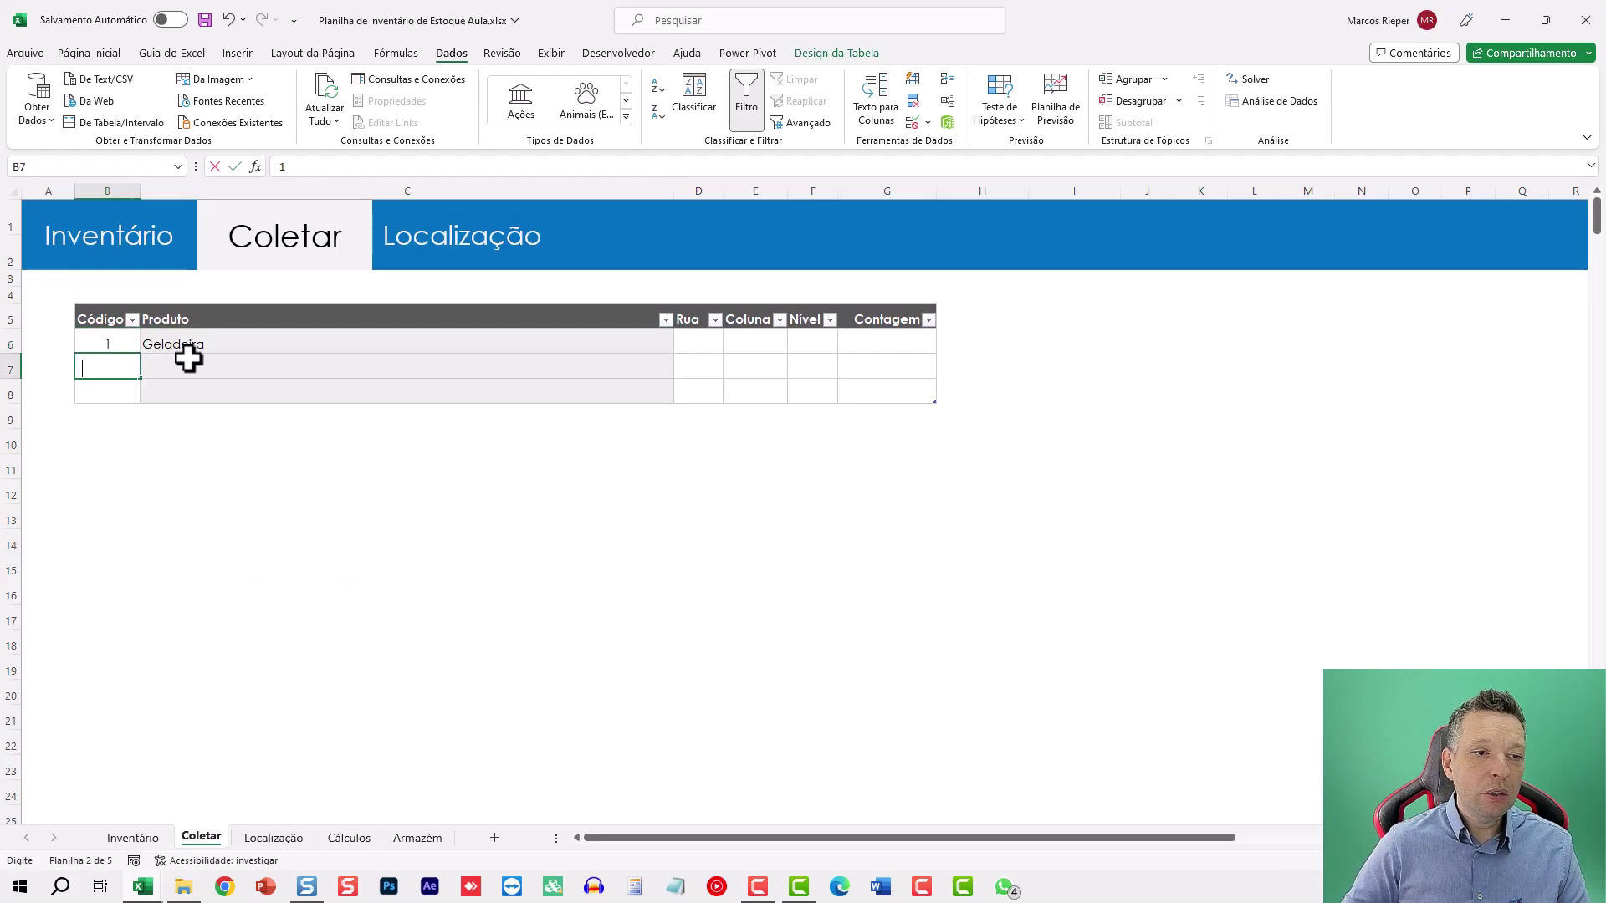
pyautogui.press('Return')
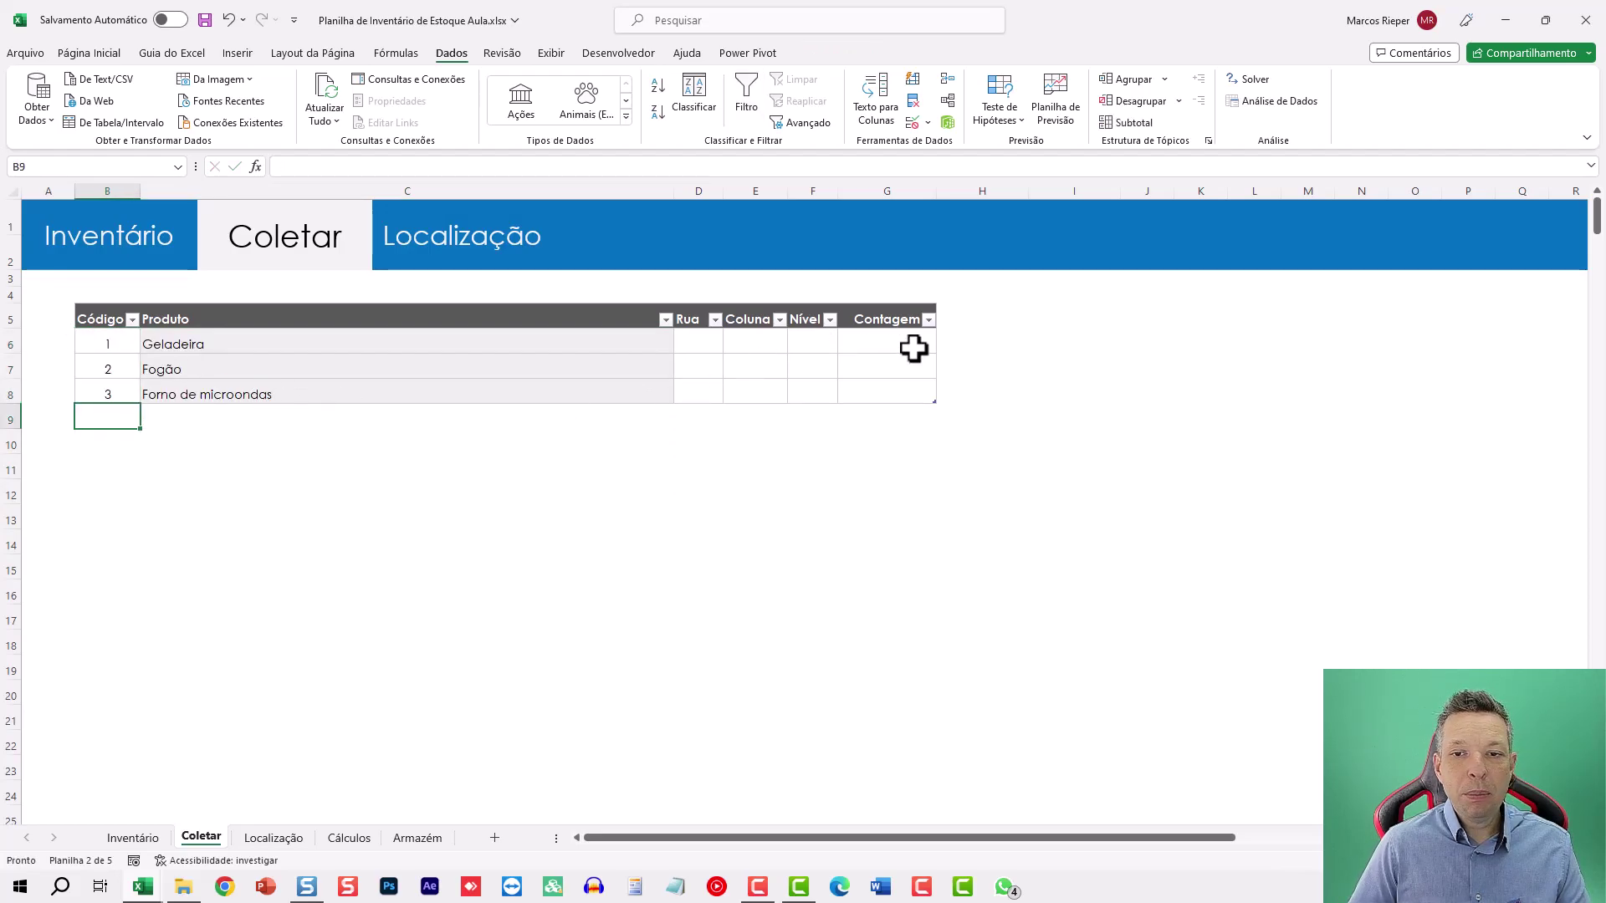
# - Select the three products' Contagem cells down to row 9, then go to Localização
pyautogui.moveTo(912, 345); pyautogui.dragTo(903, 394)
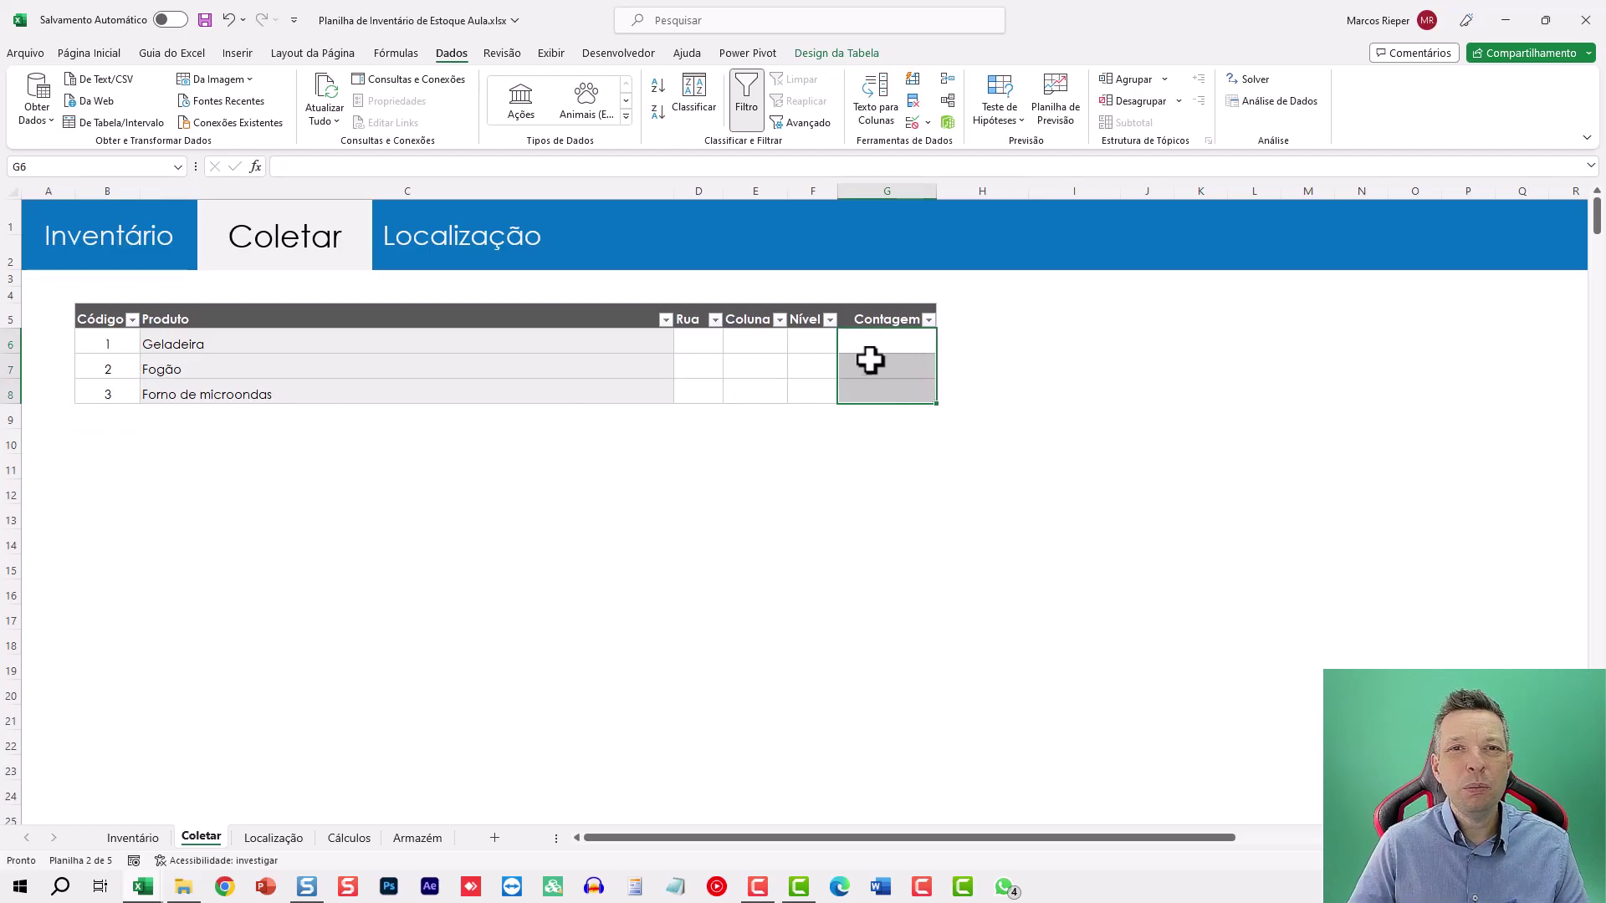
pyautogui.moveTo(888, 337); pyautogui.dragTo(892, 409)
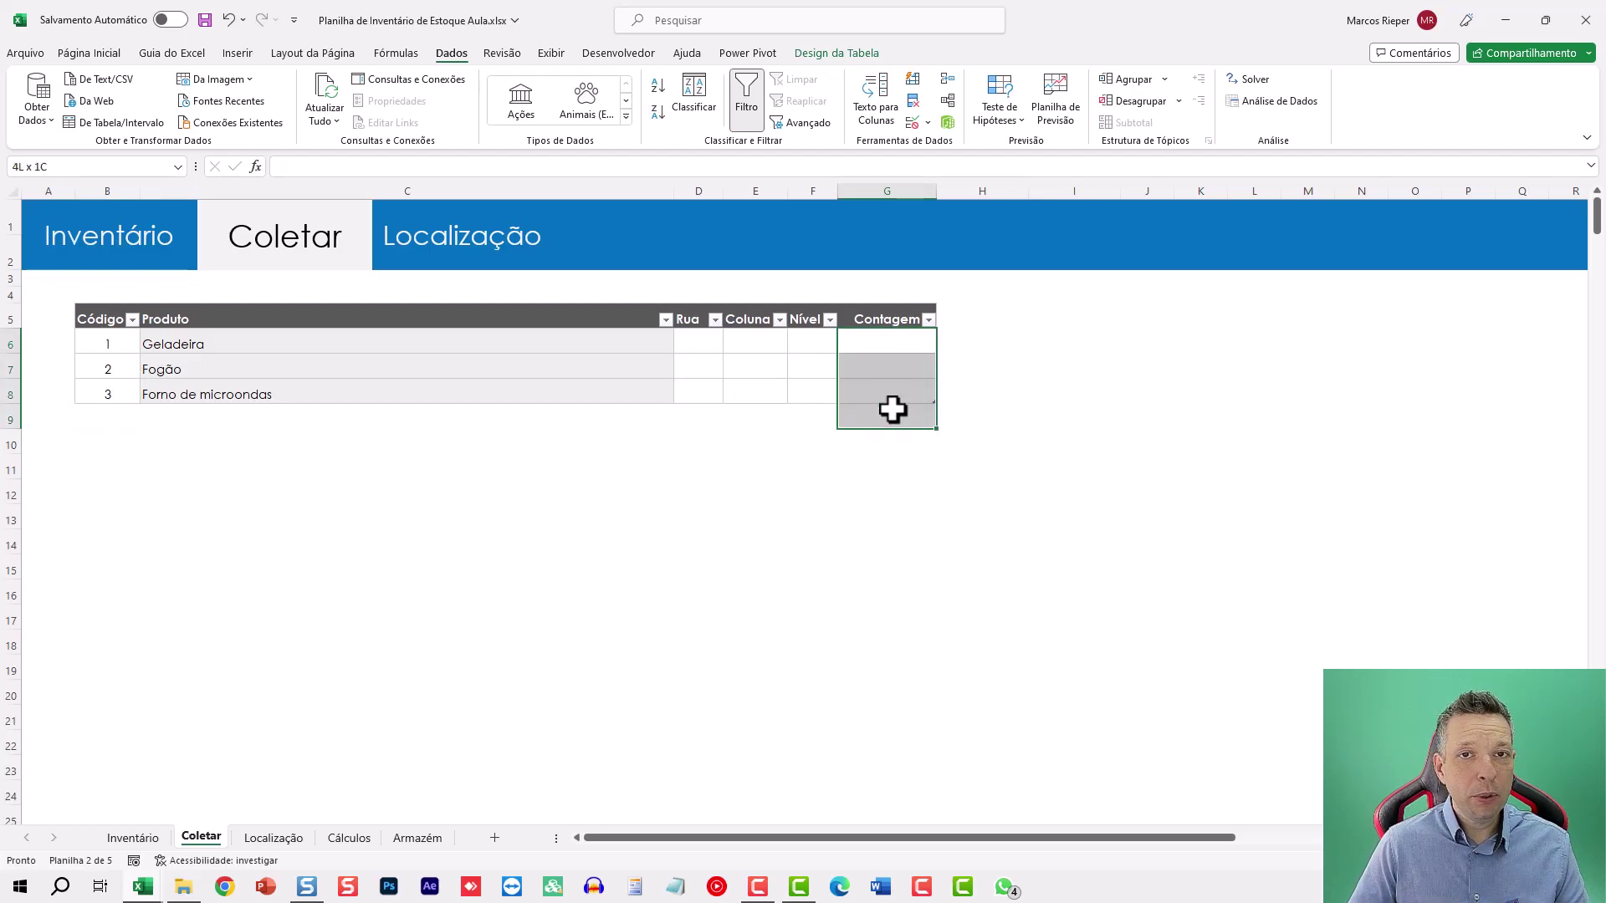
pyautogui.click(871, 491)
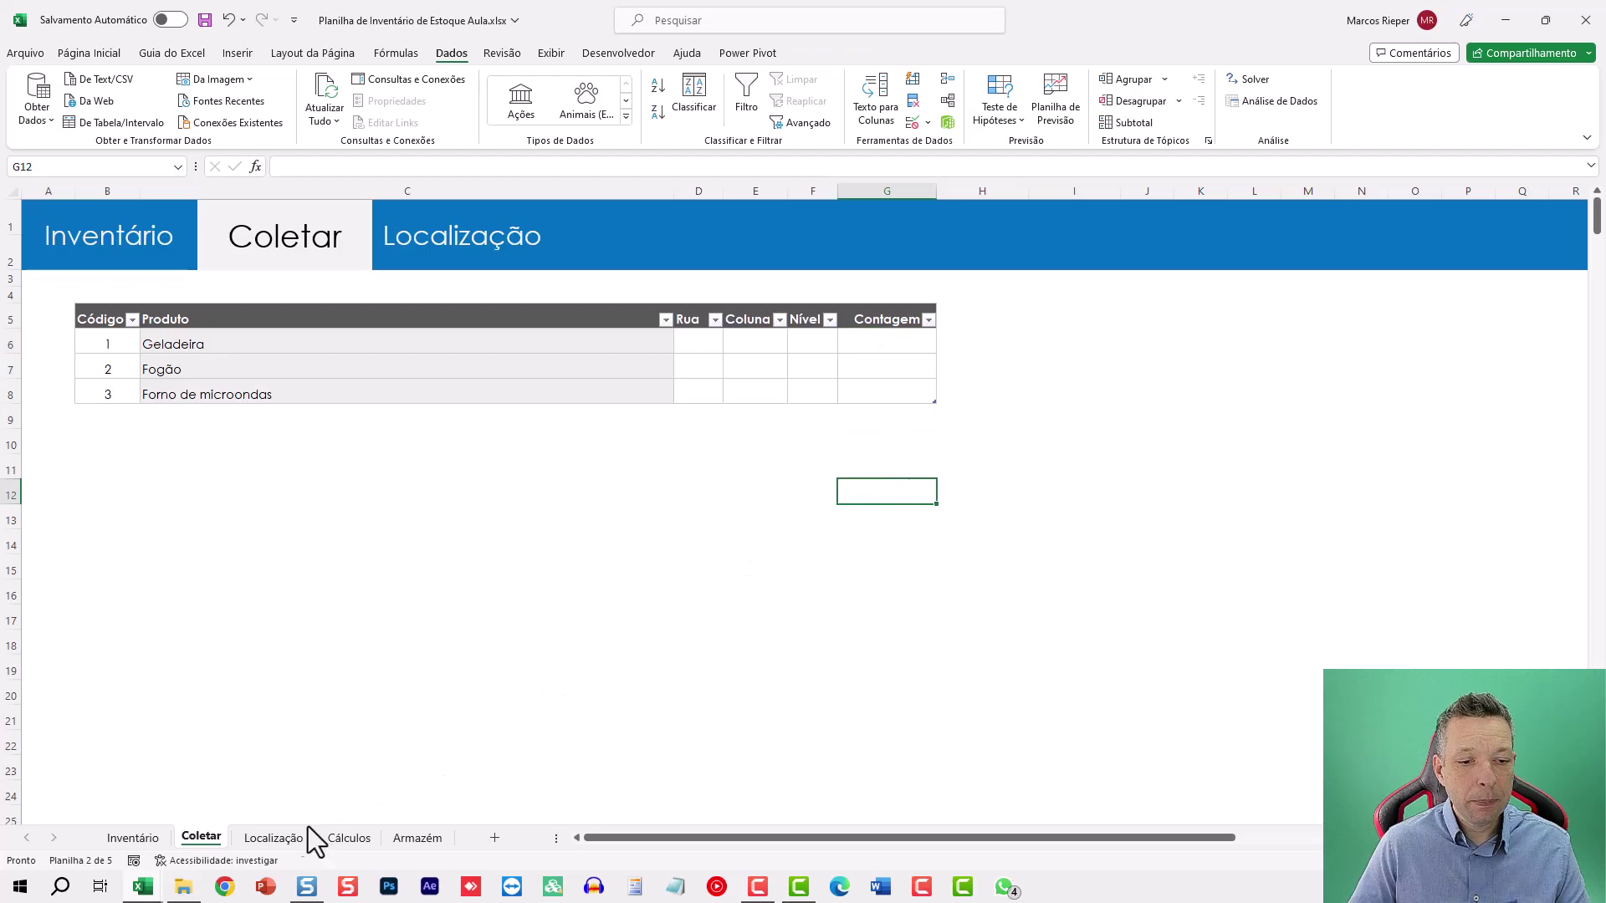
pyautogui.click(273, 838)
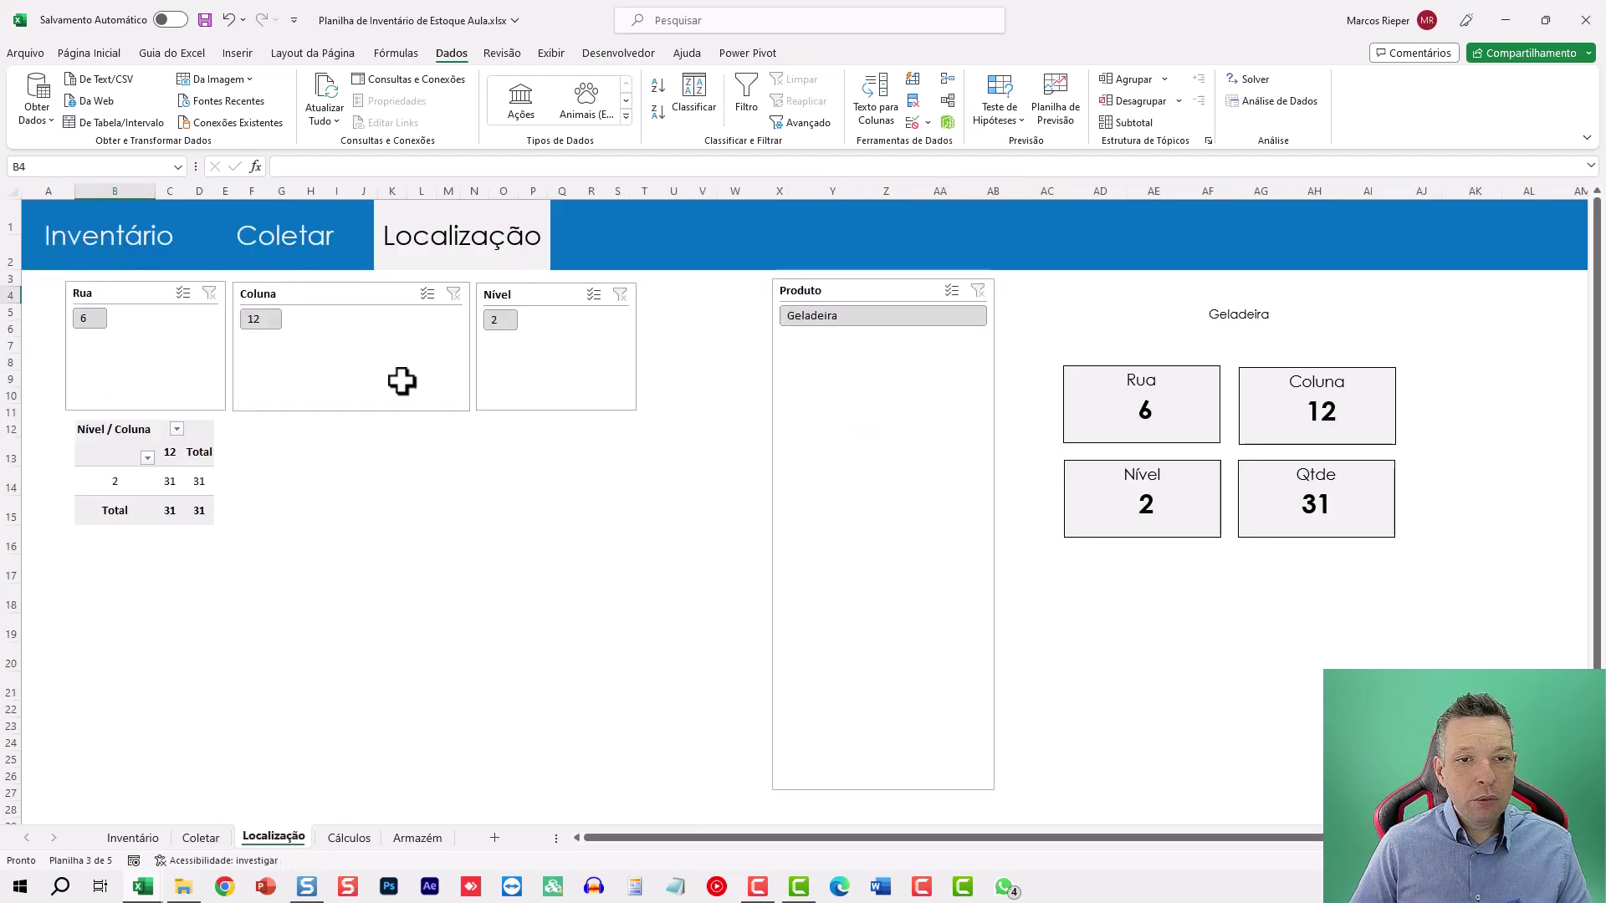
# - Switch to the Coletar sheet and then to the Inventário sheet
pyautogui.click(197, 839)
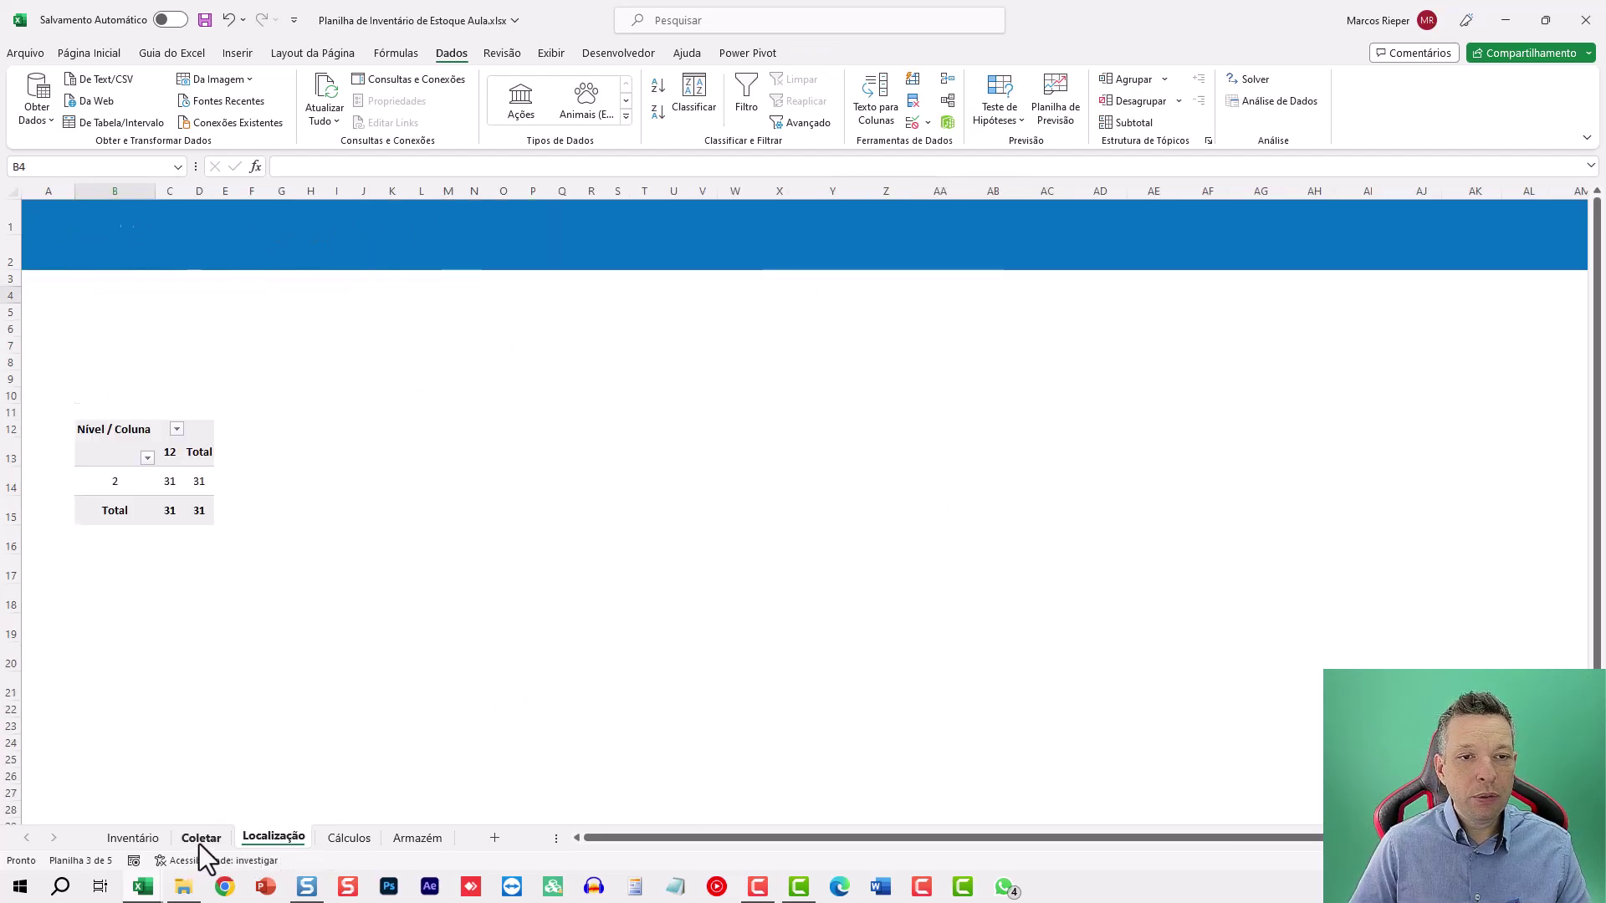
pyautogui.click(132, 838)
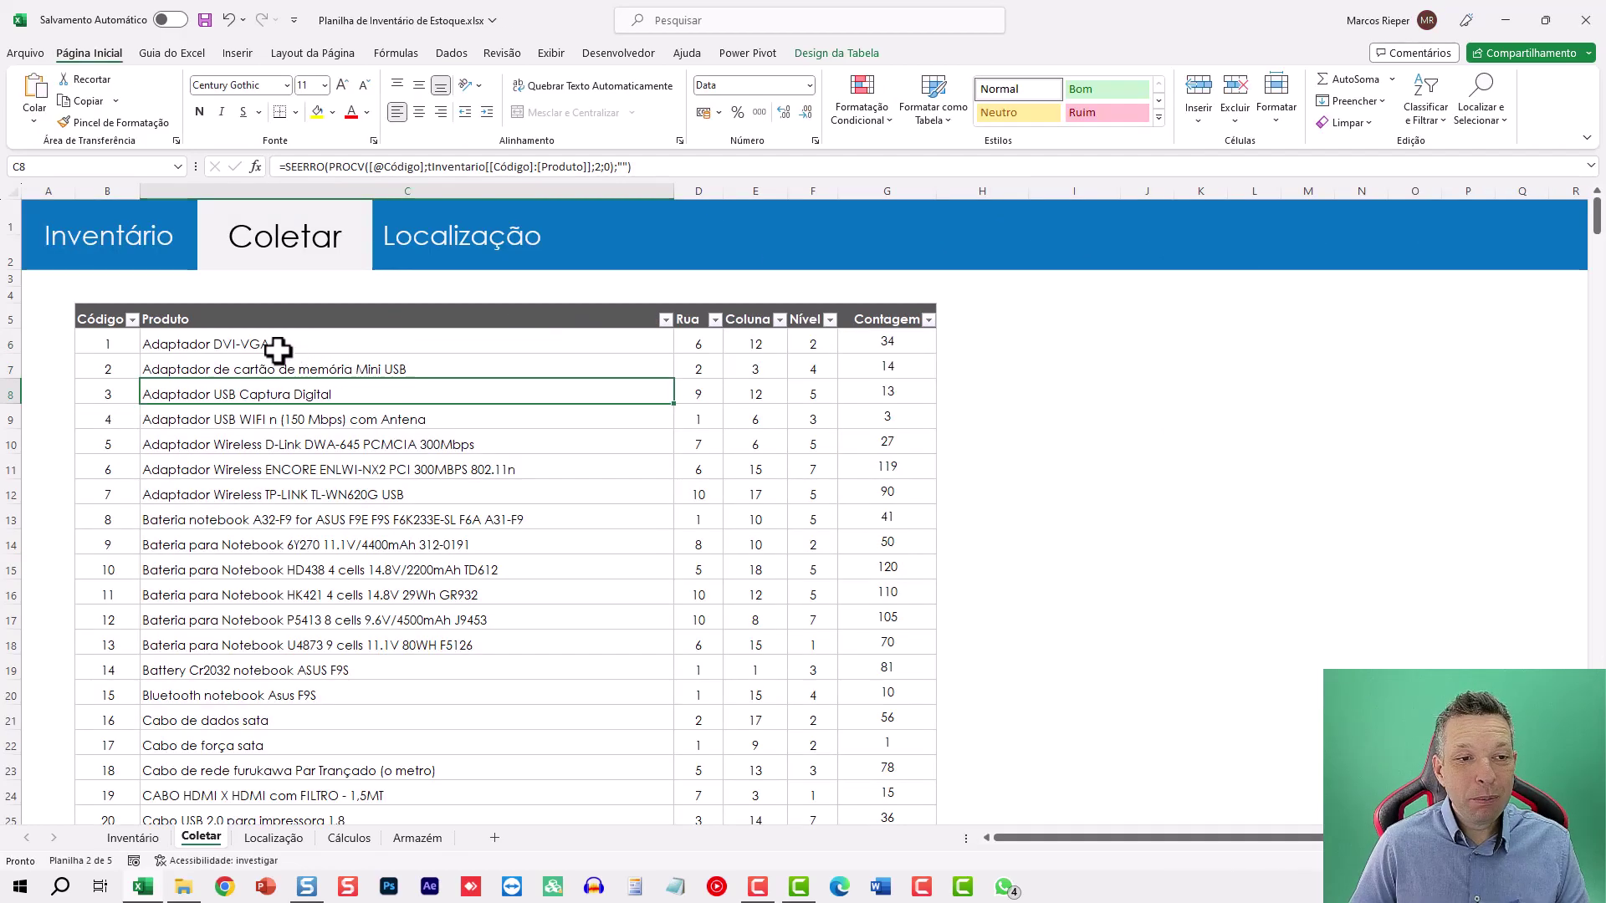
# - Review the Coletar product names and counts, then jump to the Inventário dashboard
pyautogui.moveTo(276, 344); pyautogui.dragTo(276, 645)
pyautogui.moveTo(888, 344); pyautogui.dragTo(888, 369)
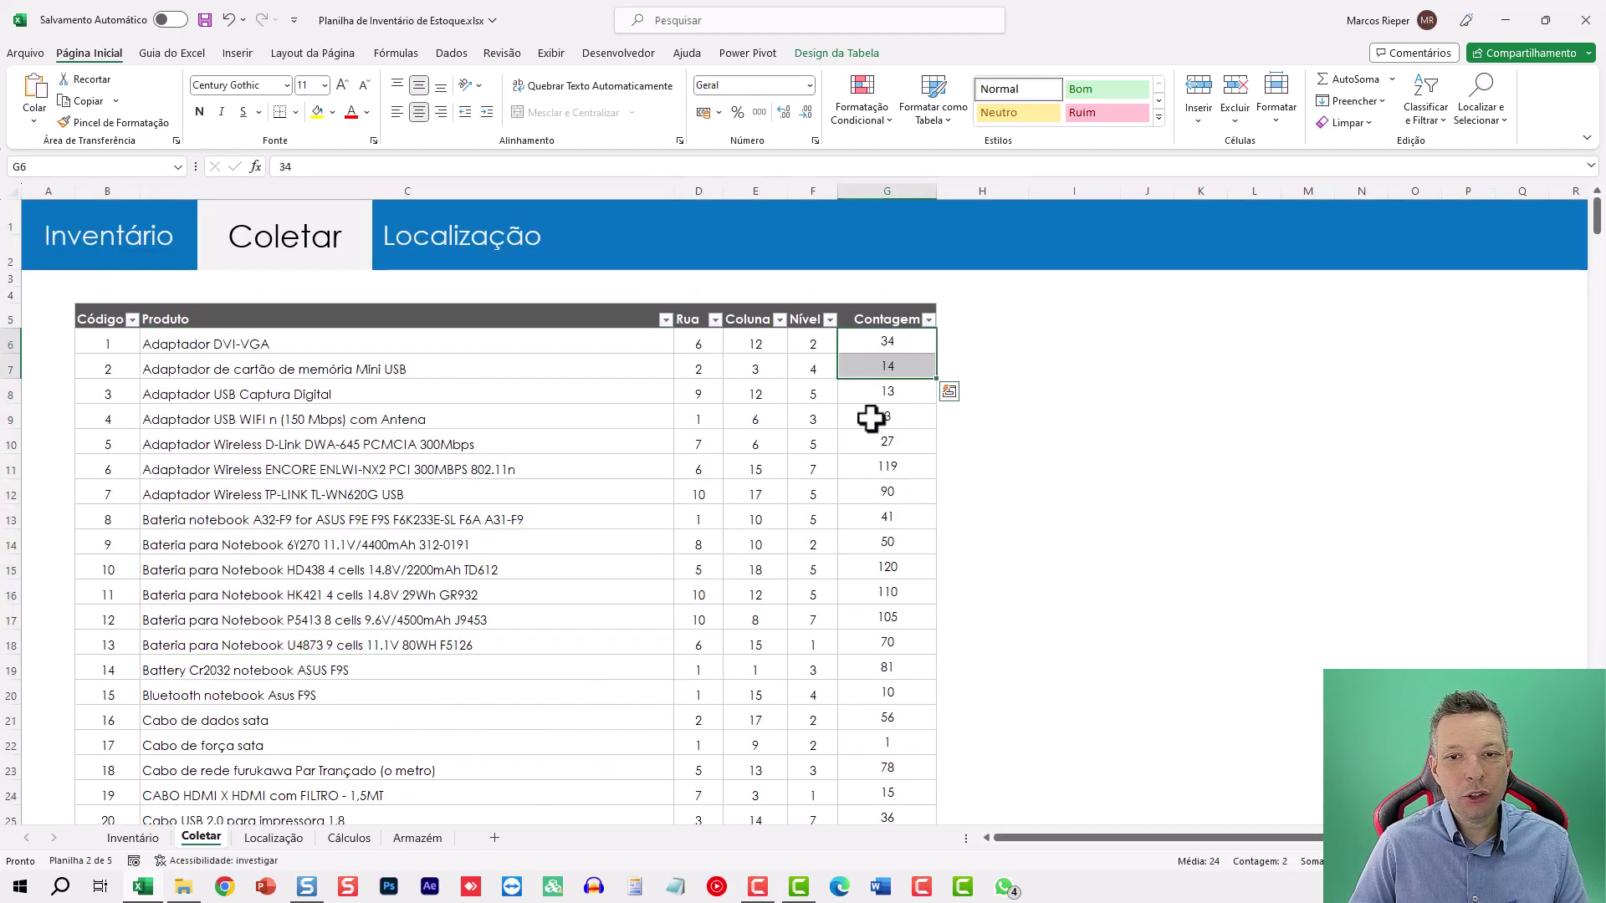
pyautogui.scroll(-1, 835, 477)
pyautogui.scroll(-1, 842, 479)
pyautogui.scroll(2, 842, 479)
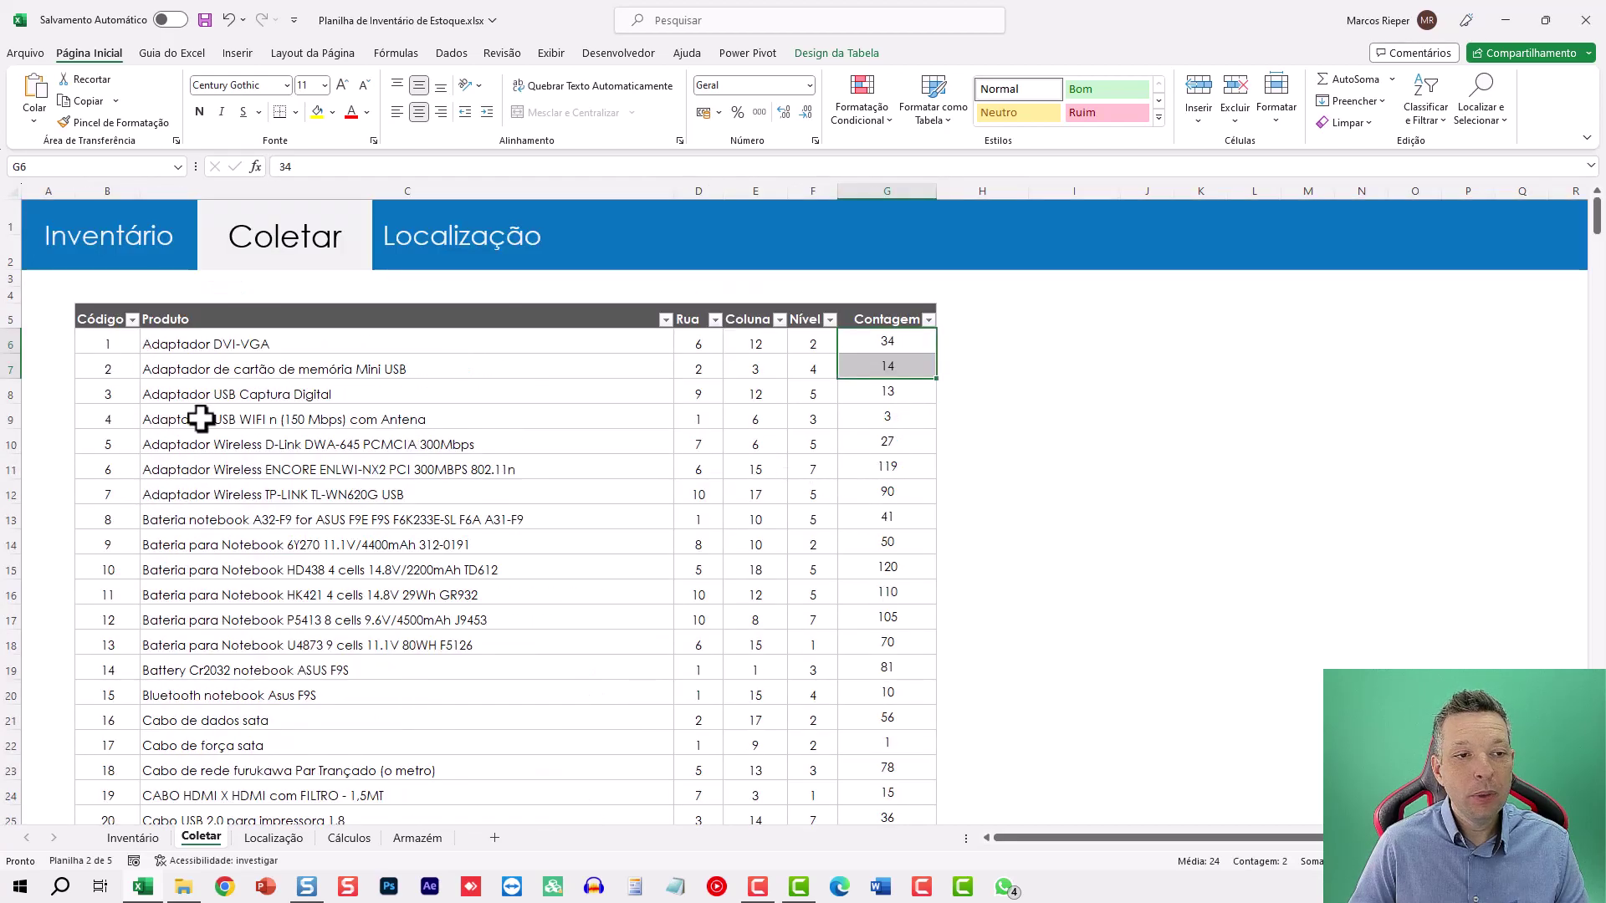
pyautogui.click(134, 242)
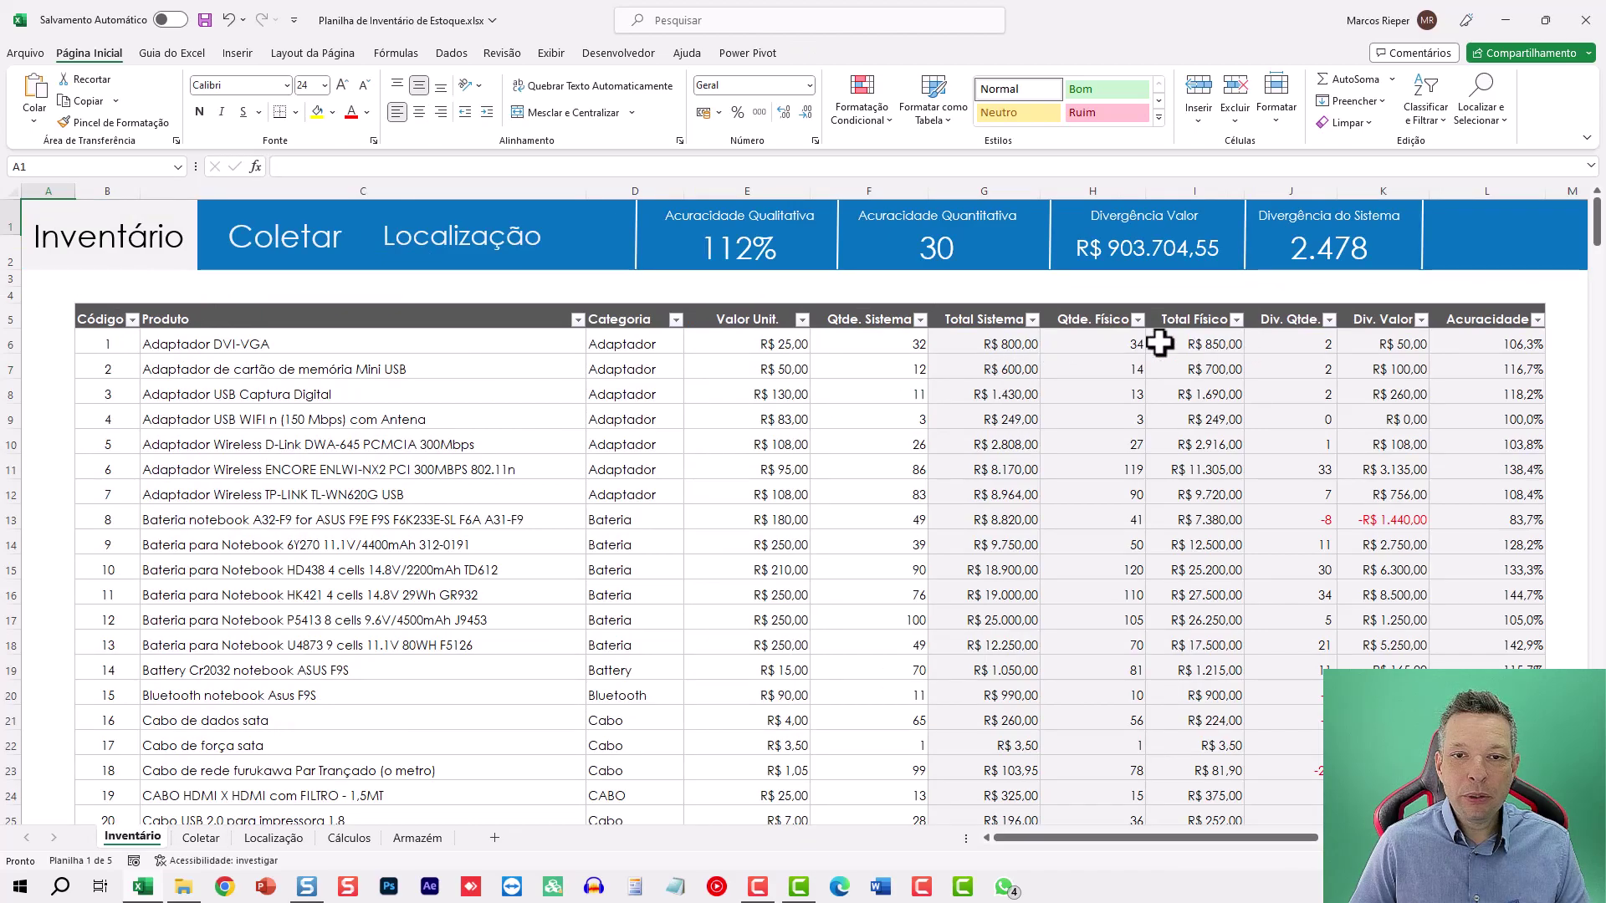
pyautogui.click(791, 248)
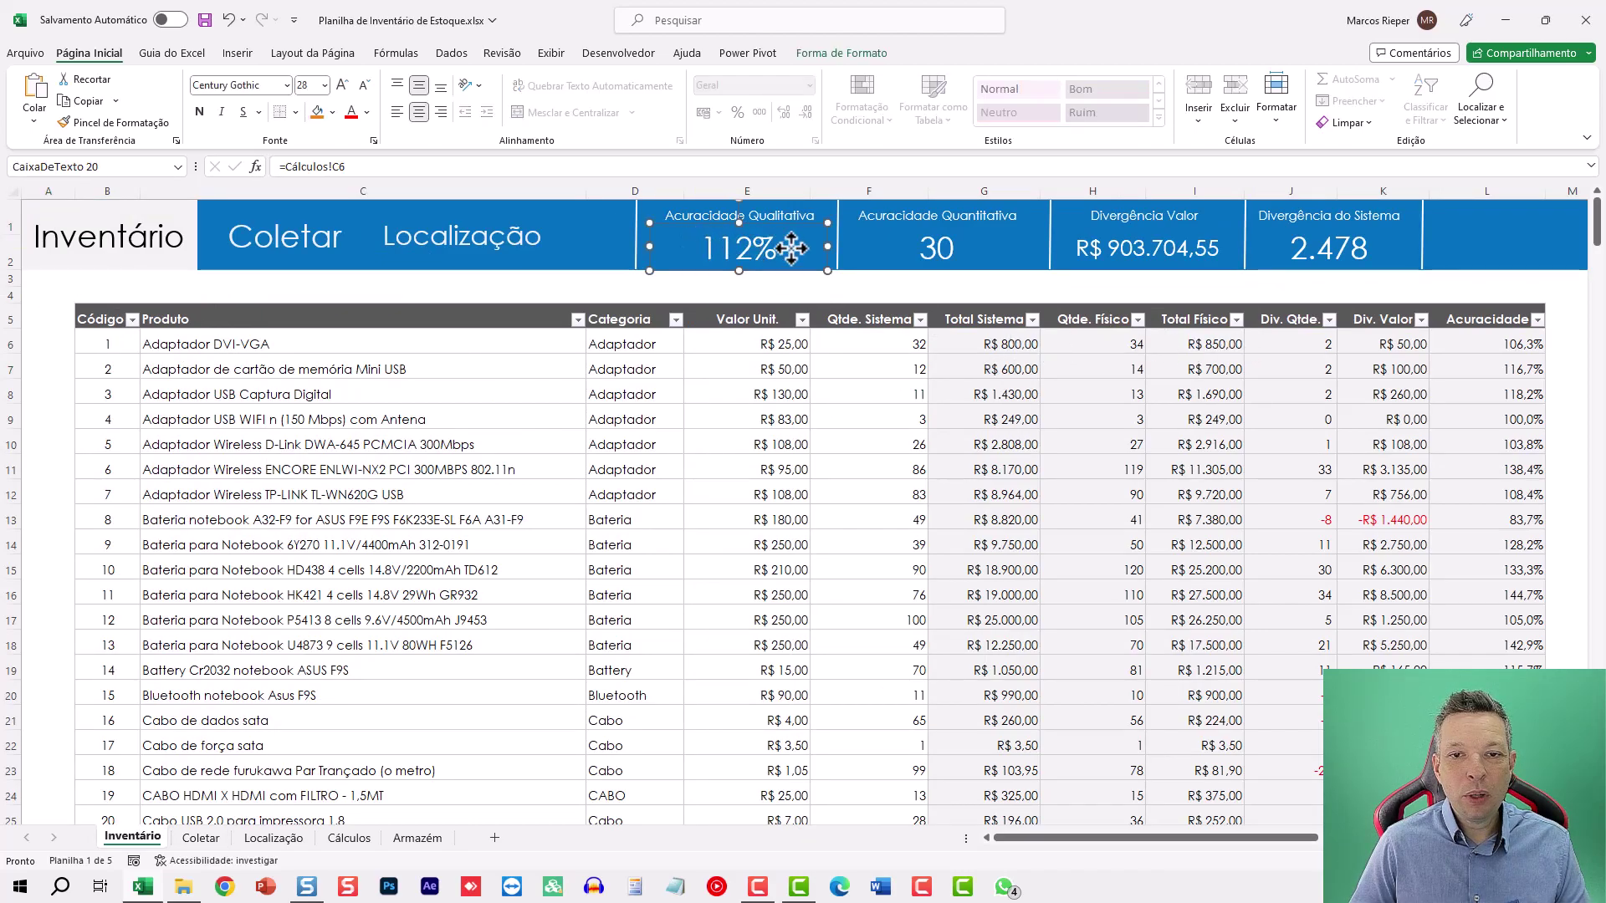
pyautogui.click(1485, 342)
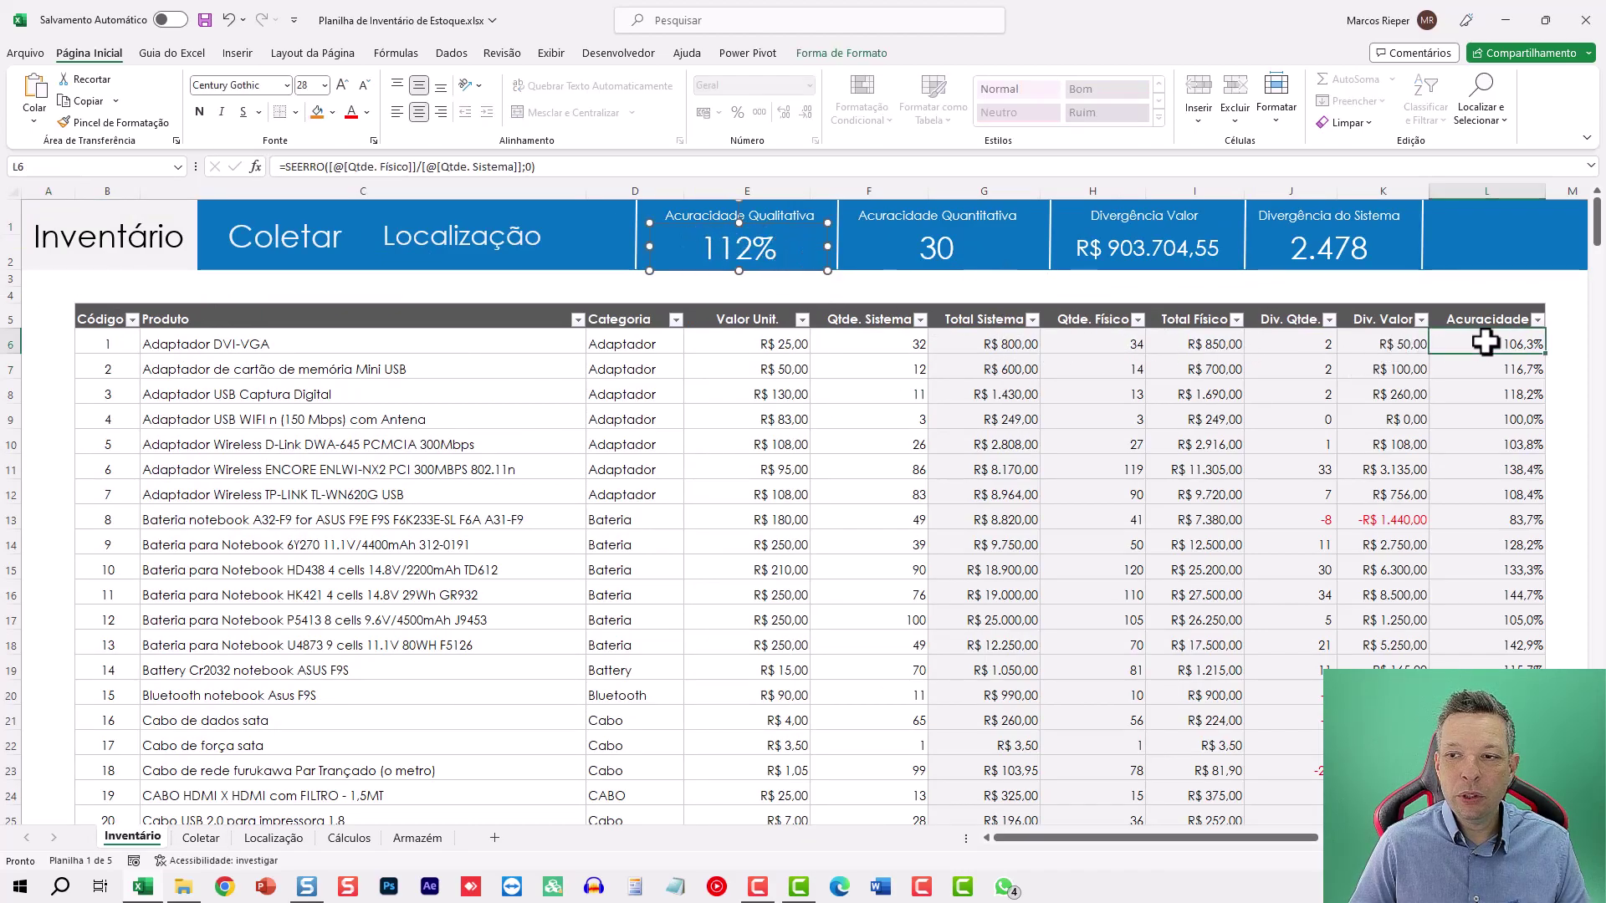
pyautogui.click(1489, 191)
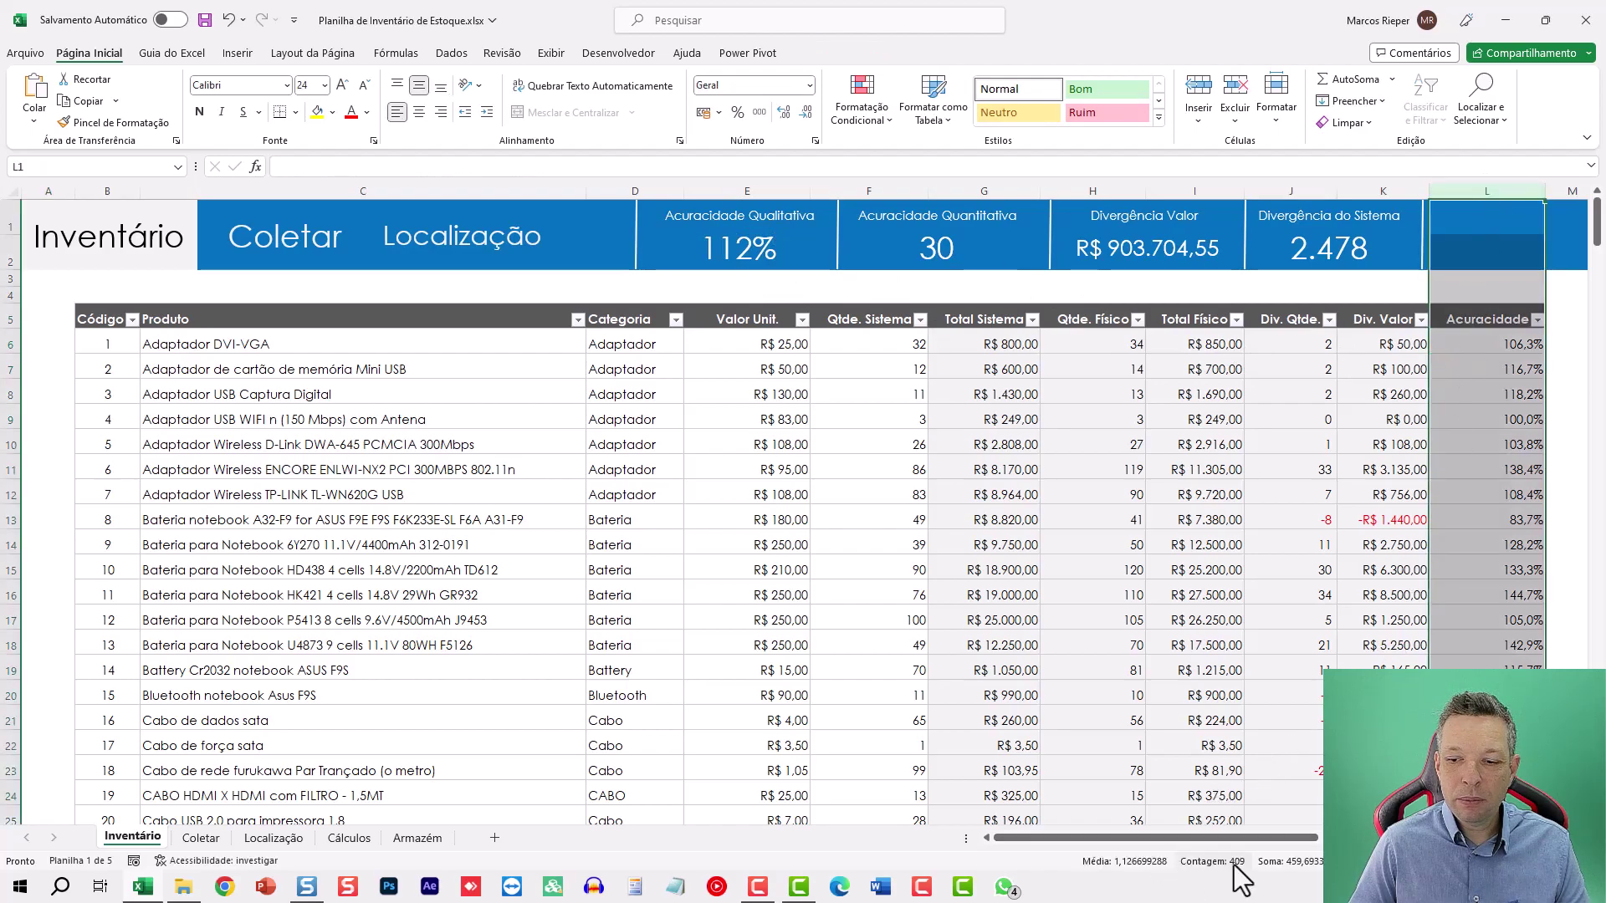
pyautogui.click(1518, 345)
pyautogui.hotkey('ctrl', 'shift', 'Down')
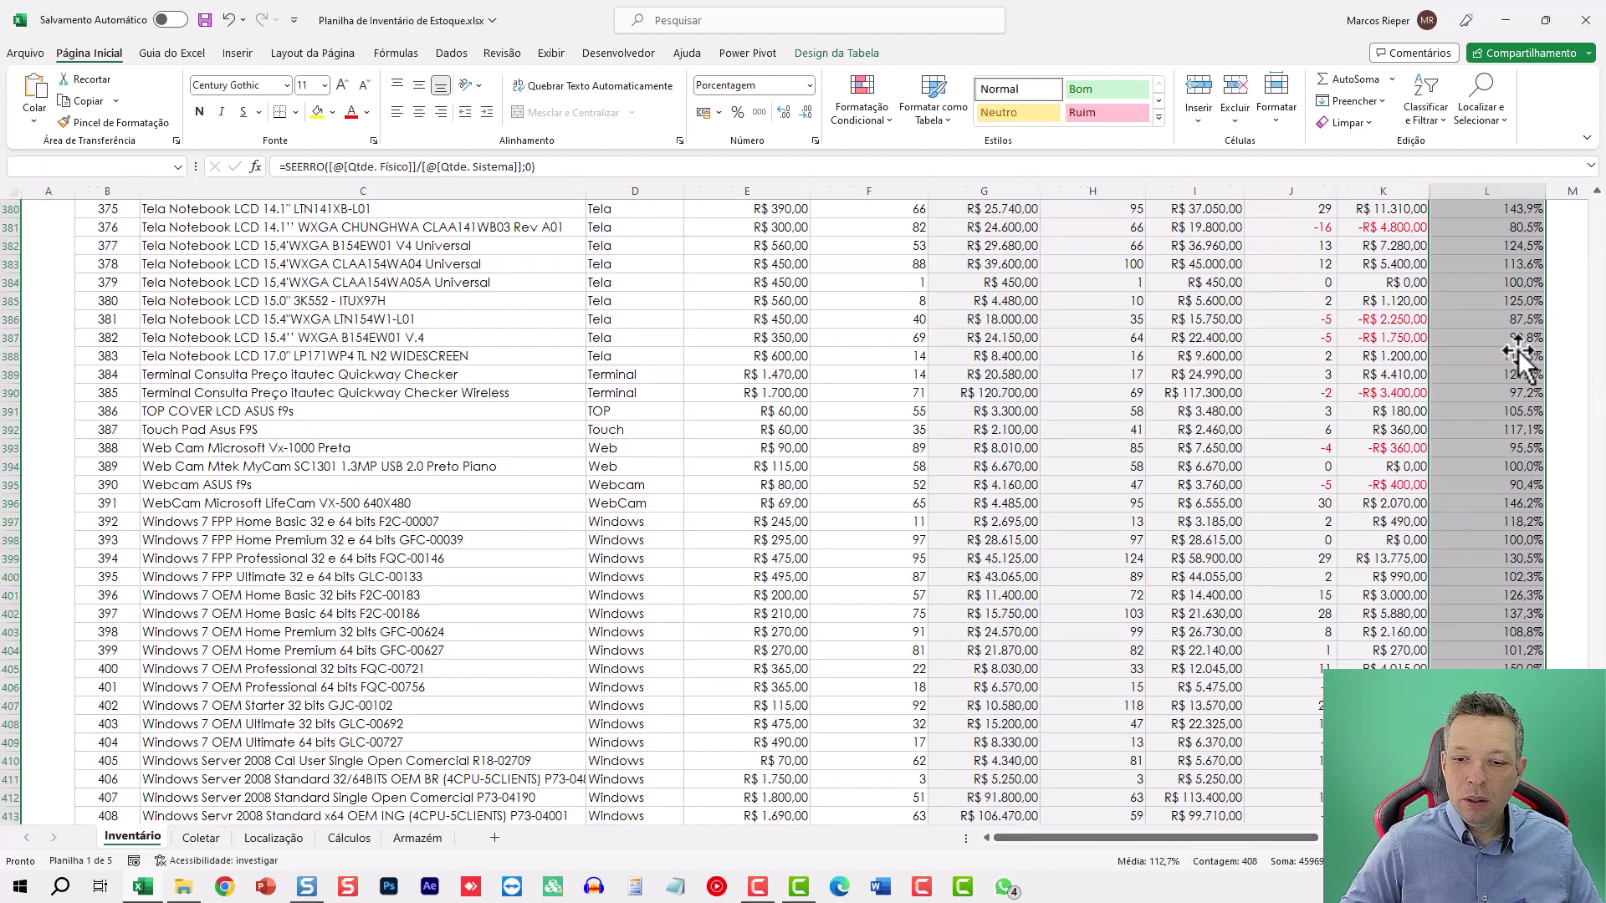
pyautogui.hotkey('ctrl', 'shift', 'Up')
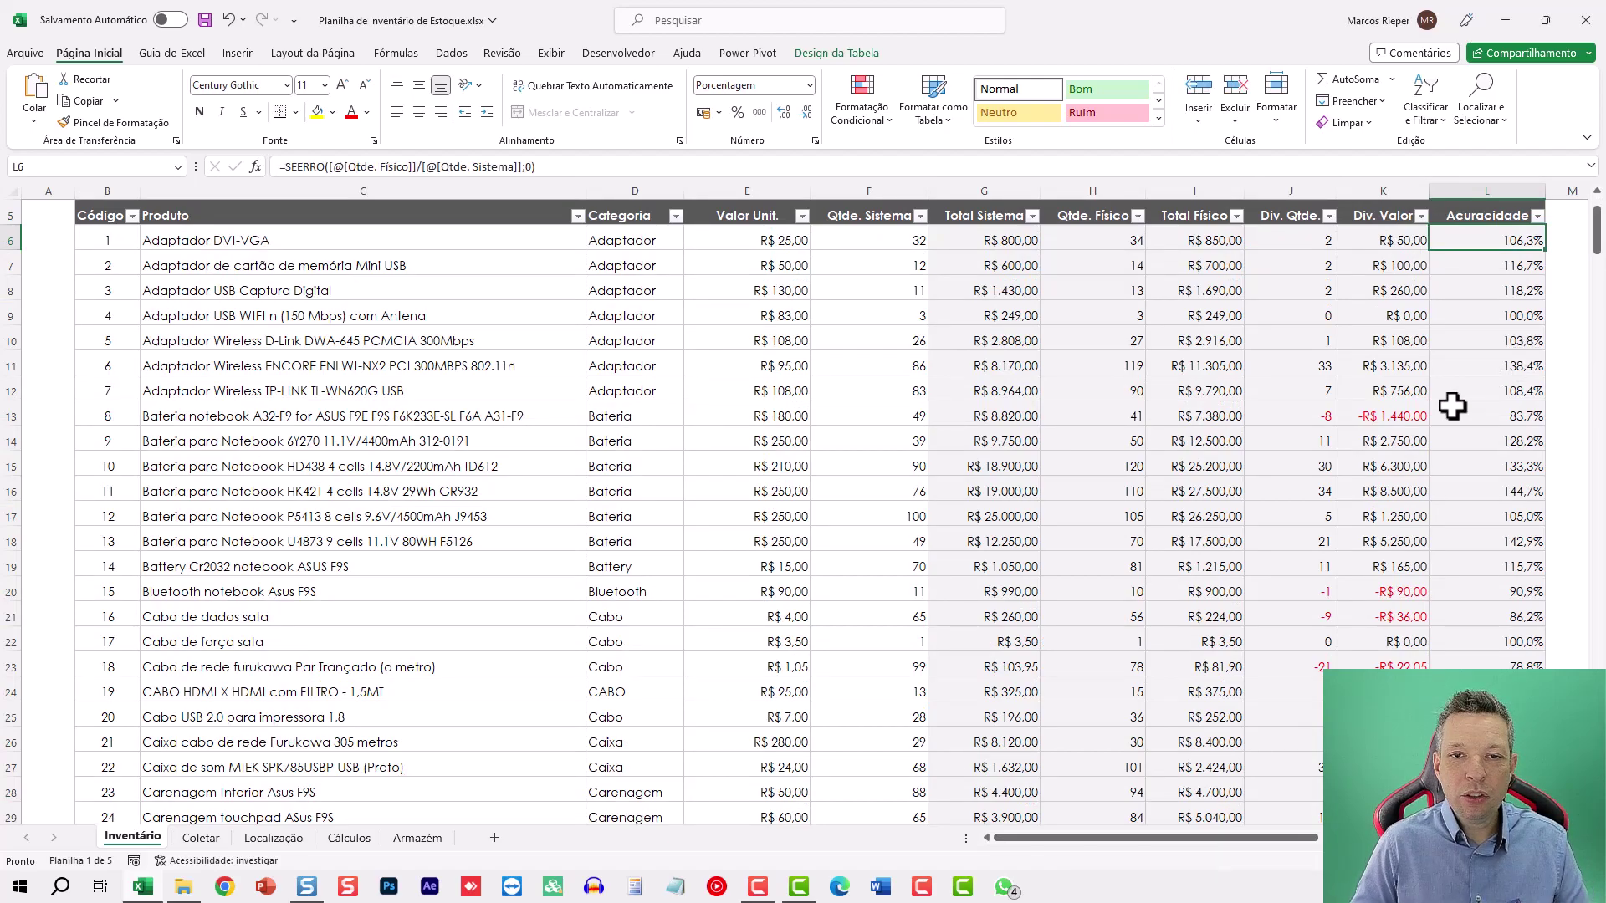
pyautogui.scroll(2, 1213, 334)
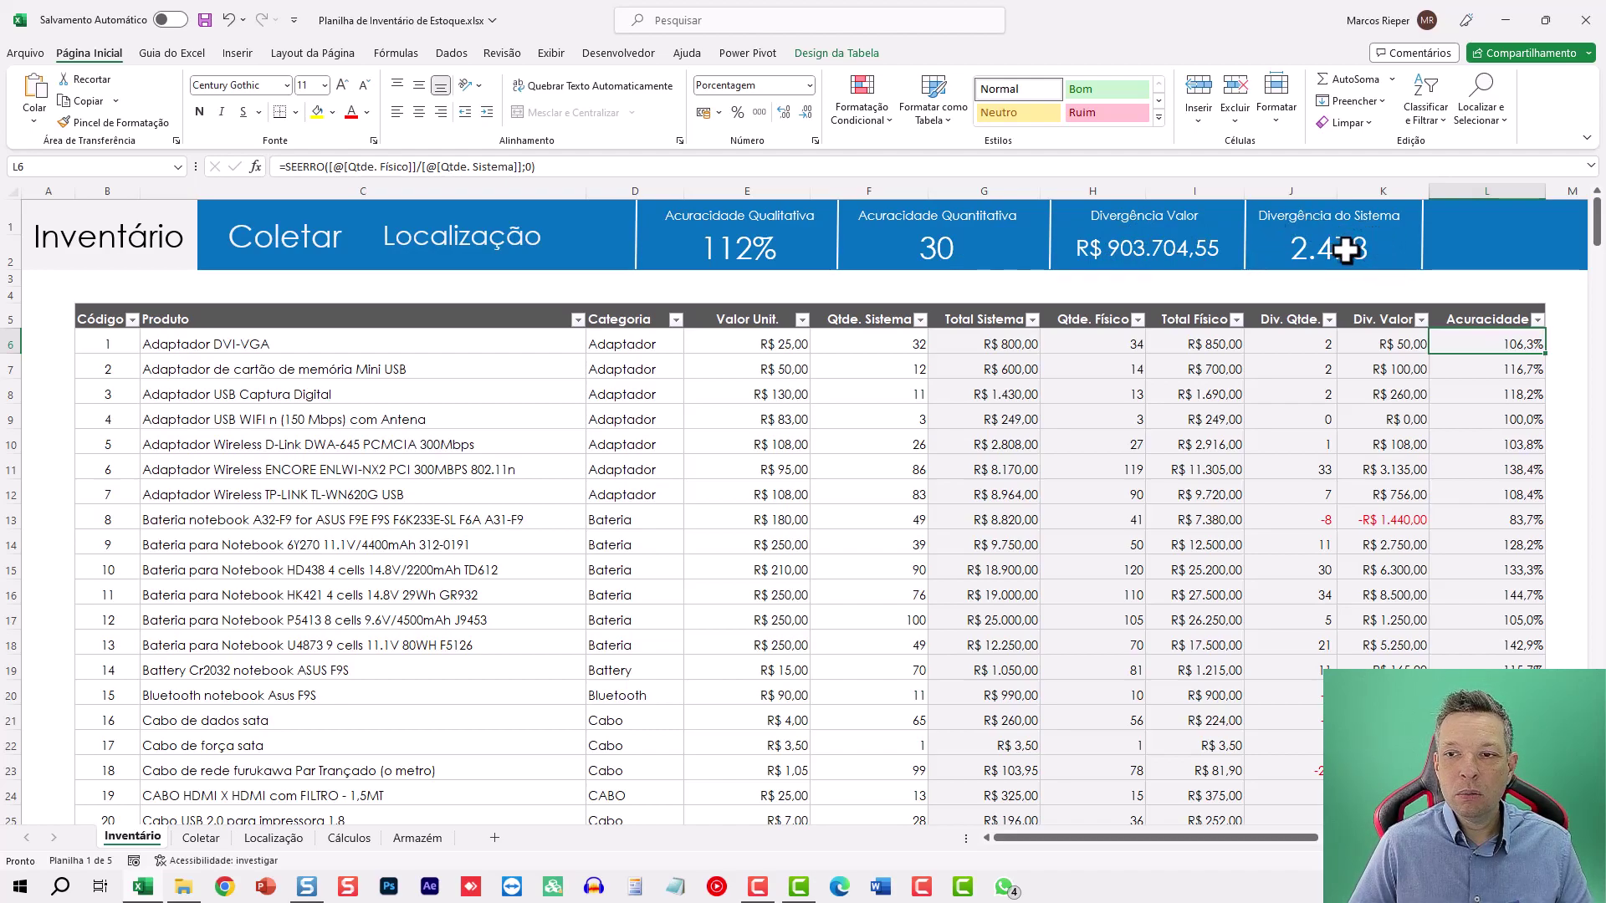
pyautogui.moveTo(1333, 239)
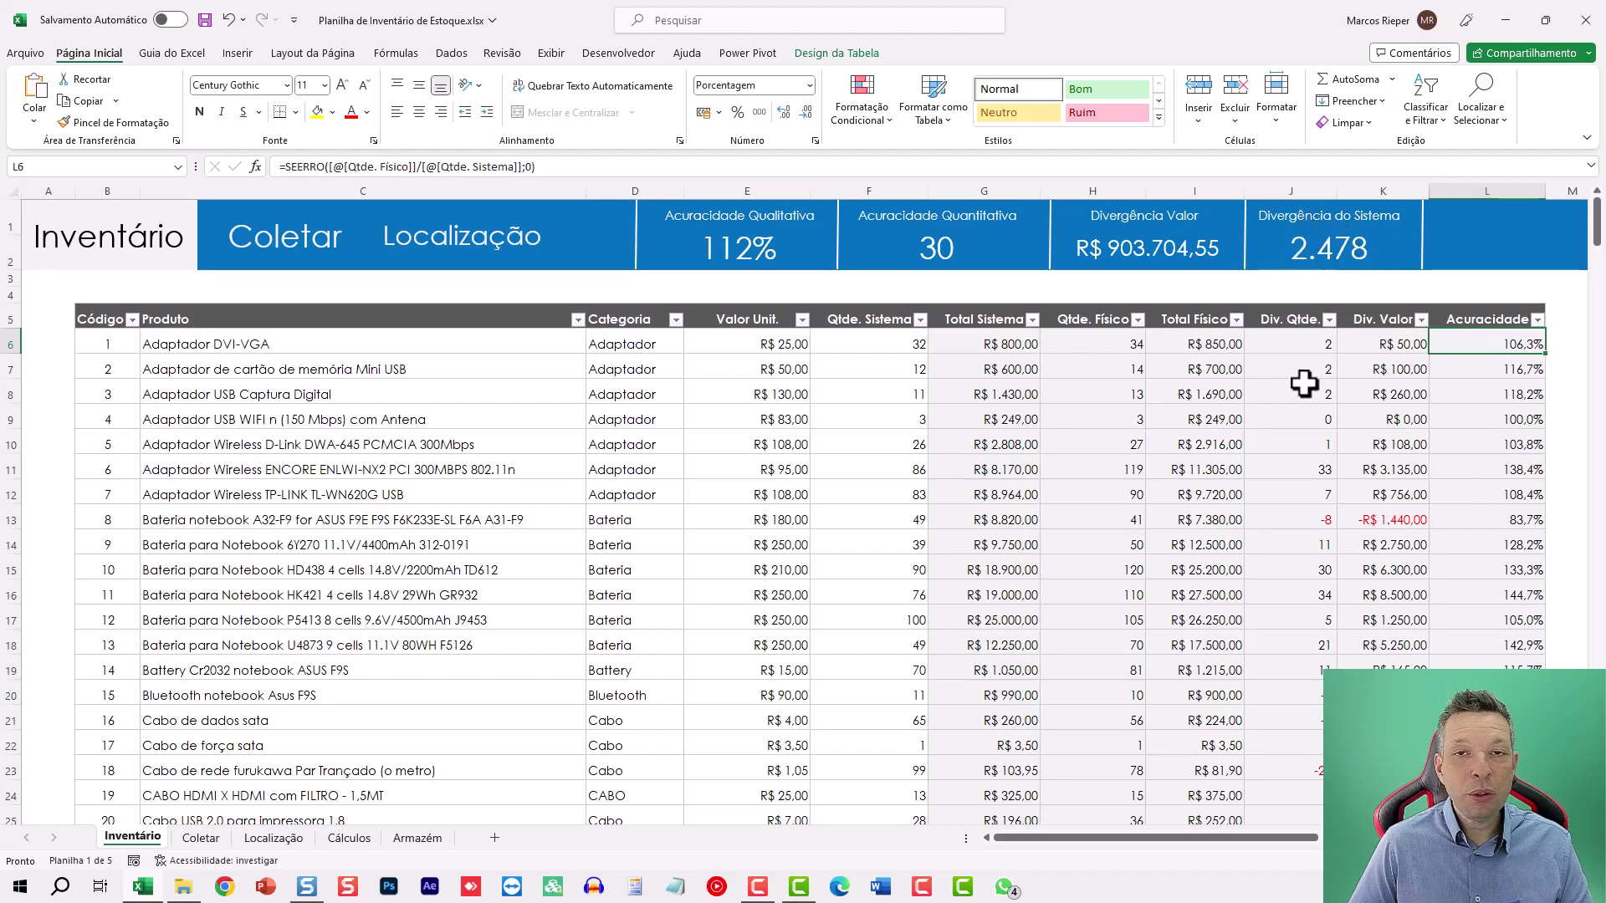
pyautogui.click(1237, 377)
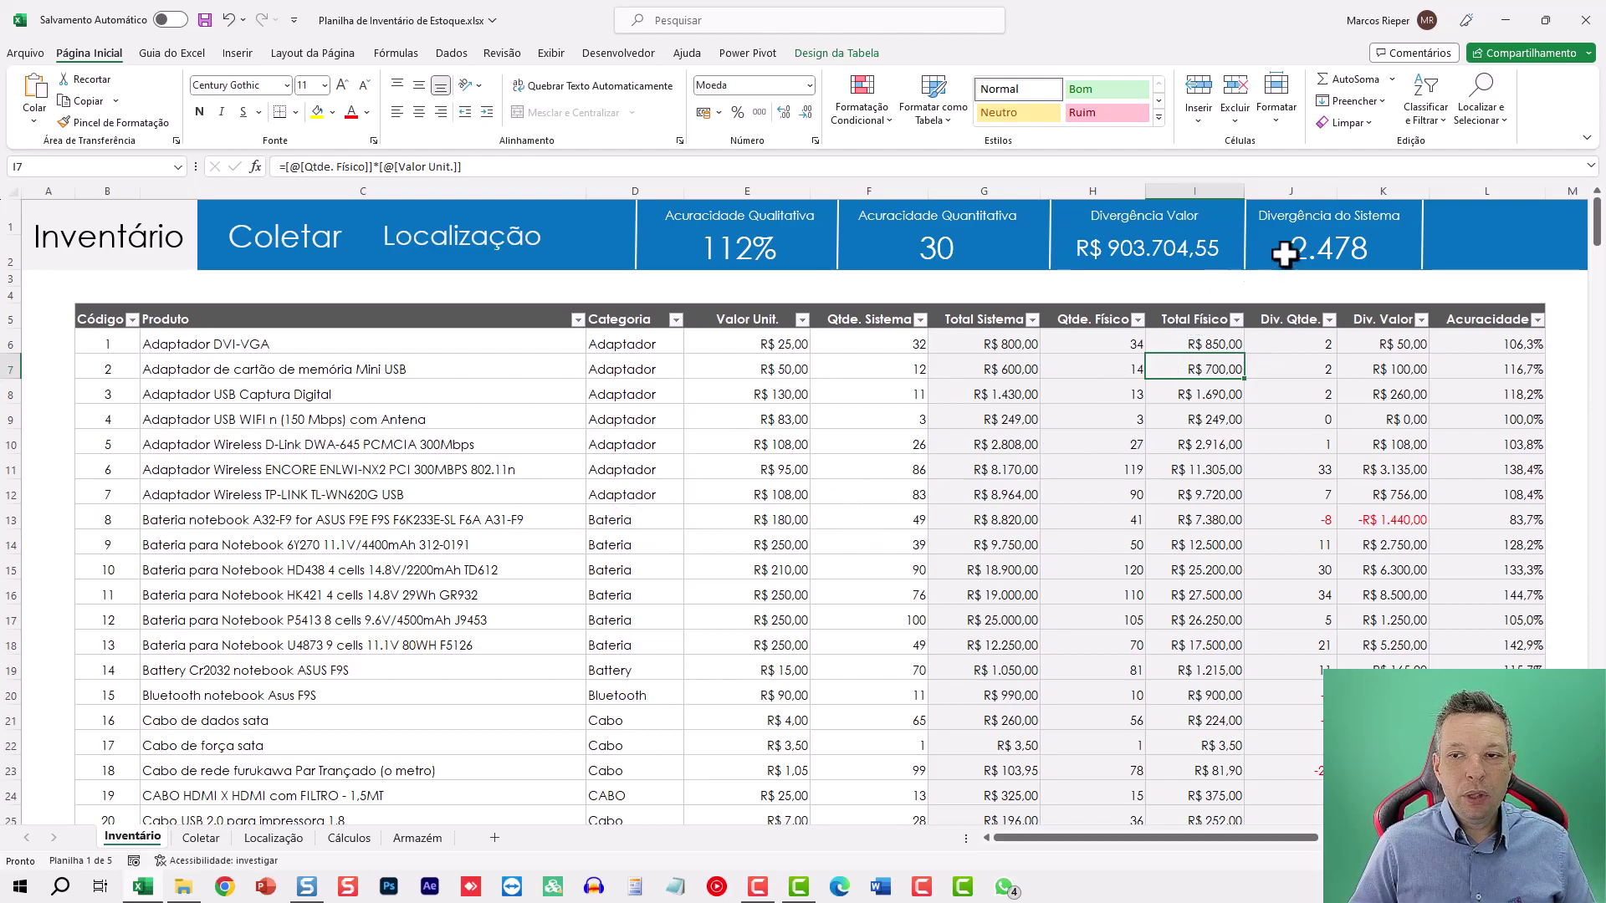
pyautogui.click(636, 417)
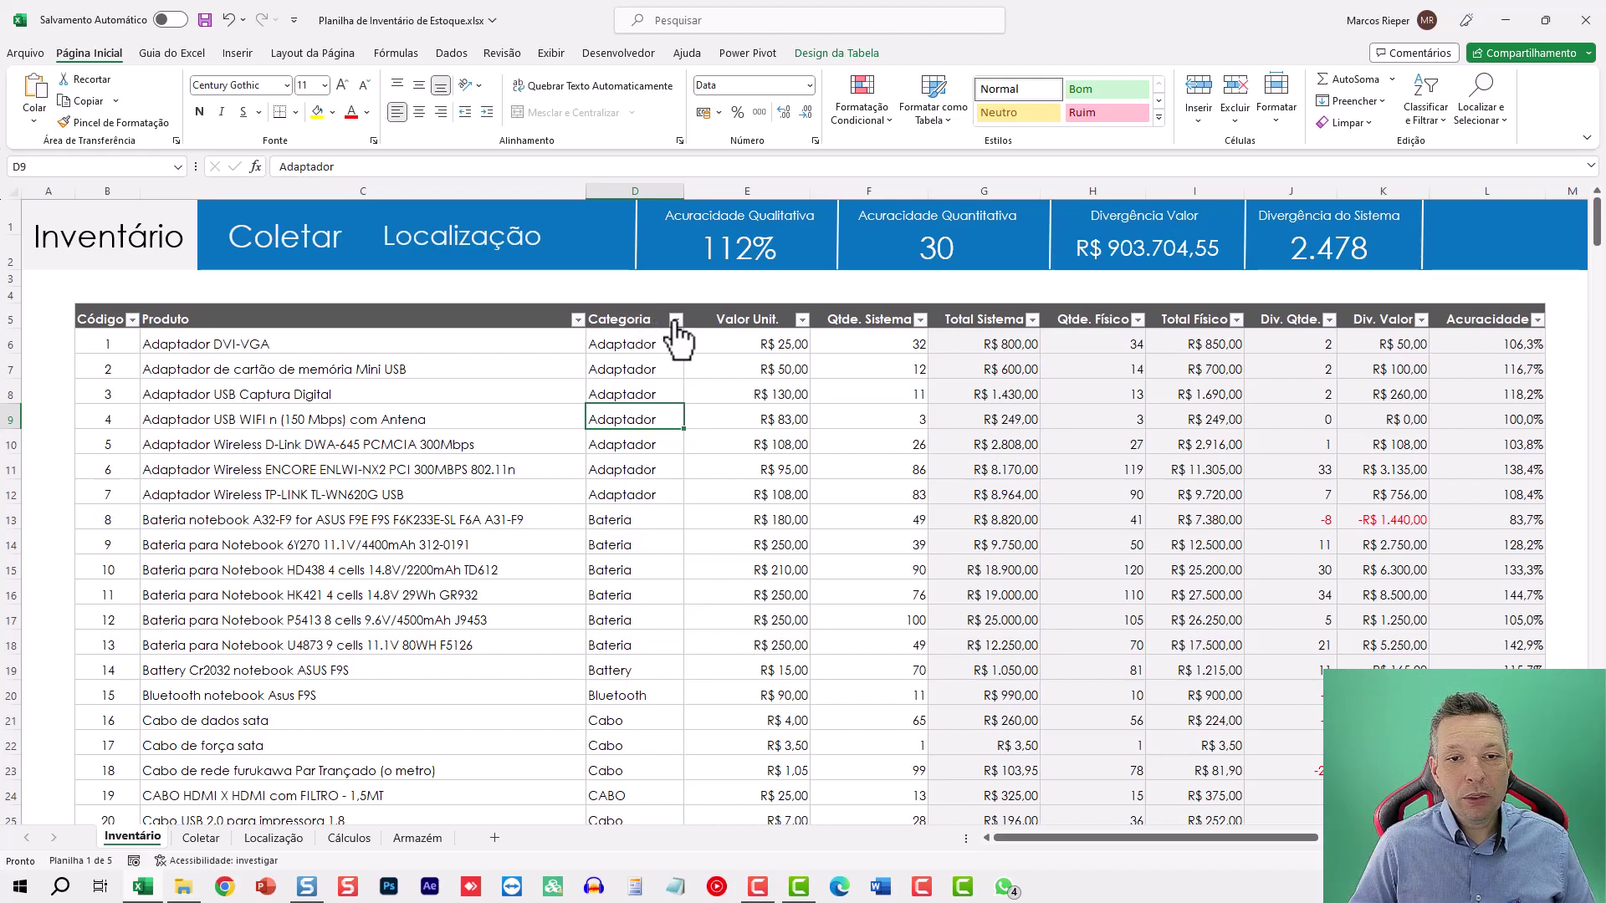
# - Filter the Inventário table's Categoria column to show only Bateria
pyautogui.click(676, 321)
pyautogui.click(512, 519)
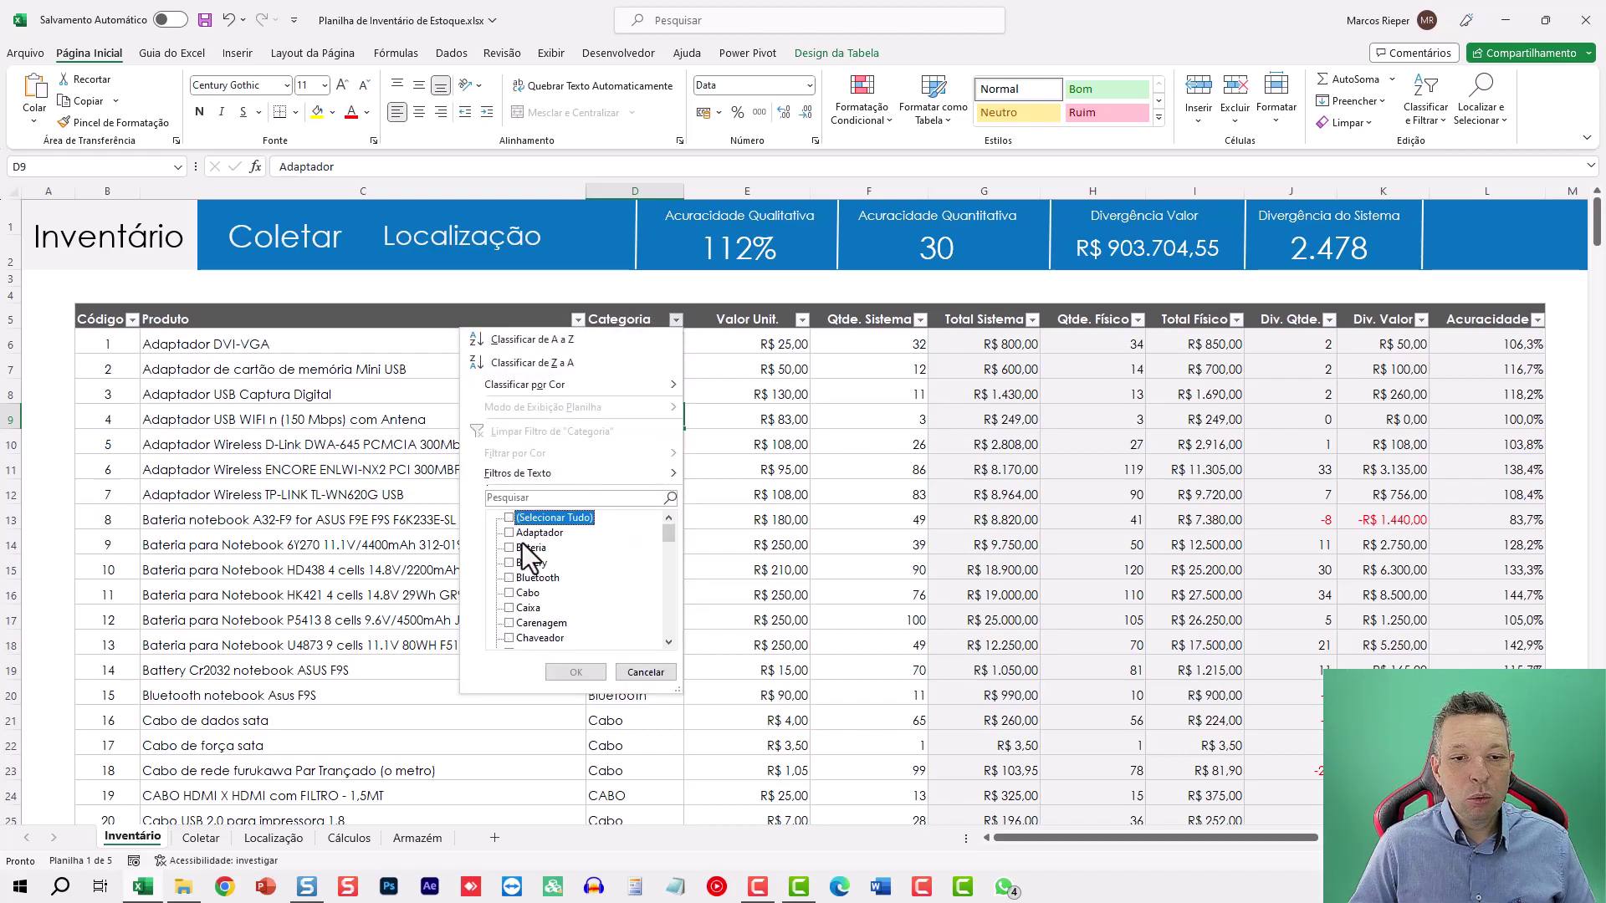
pyautogui.click(510, 548)
pyautogui.click(577, 673)
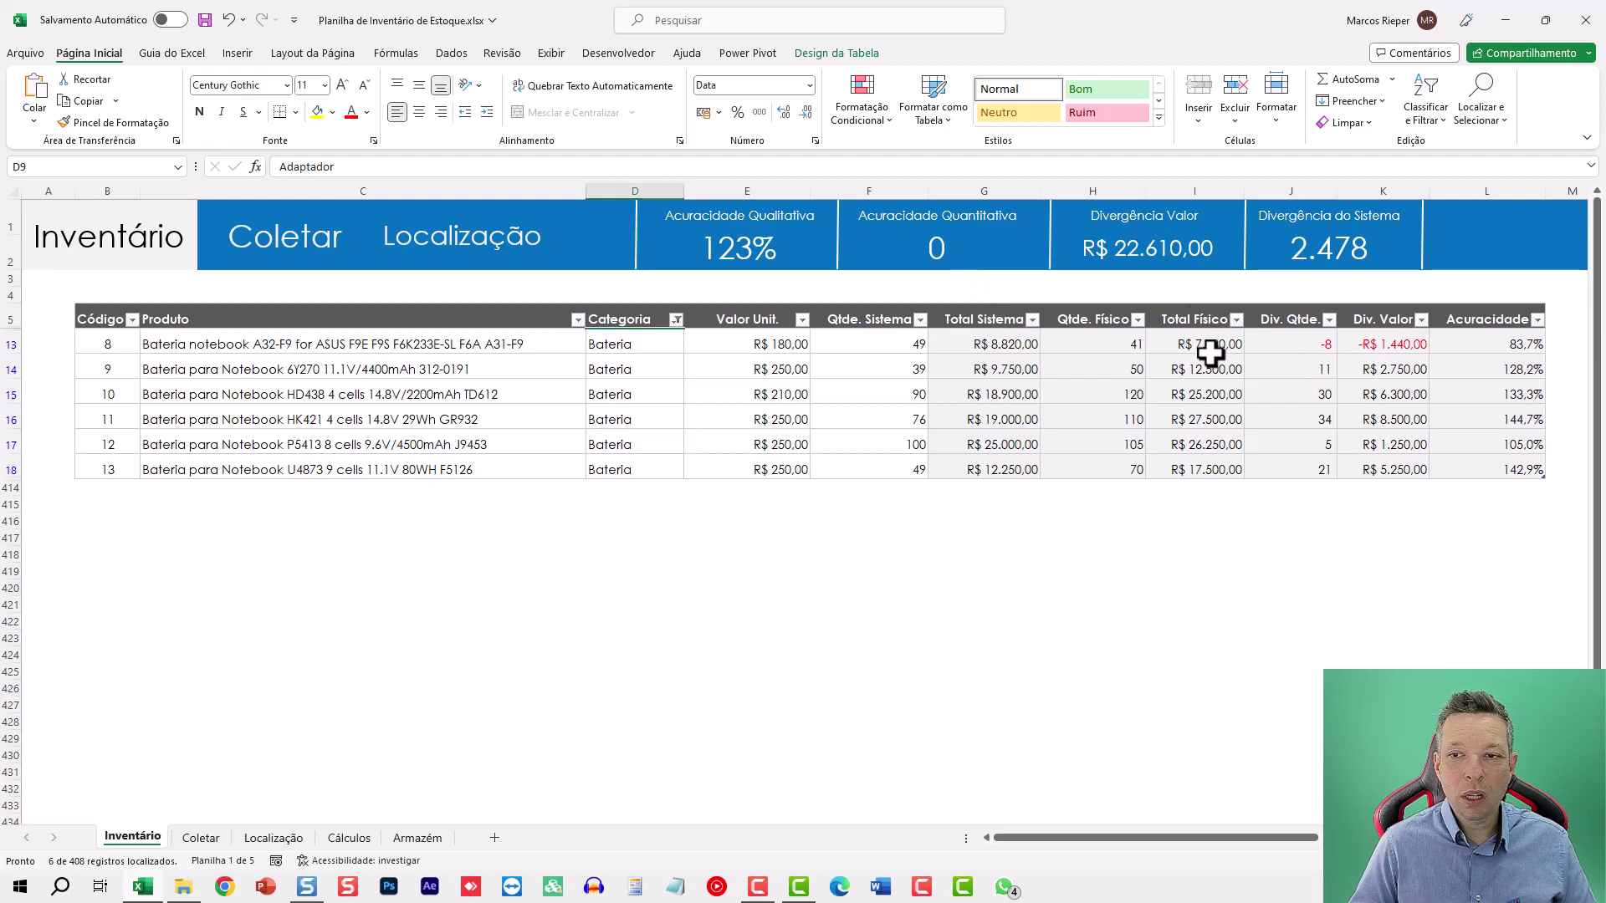
# - Change the Categoria filter to show only Monitor
pyautogui.click(676, 321)
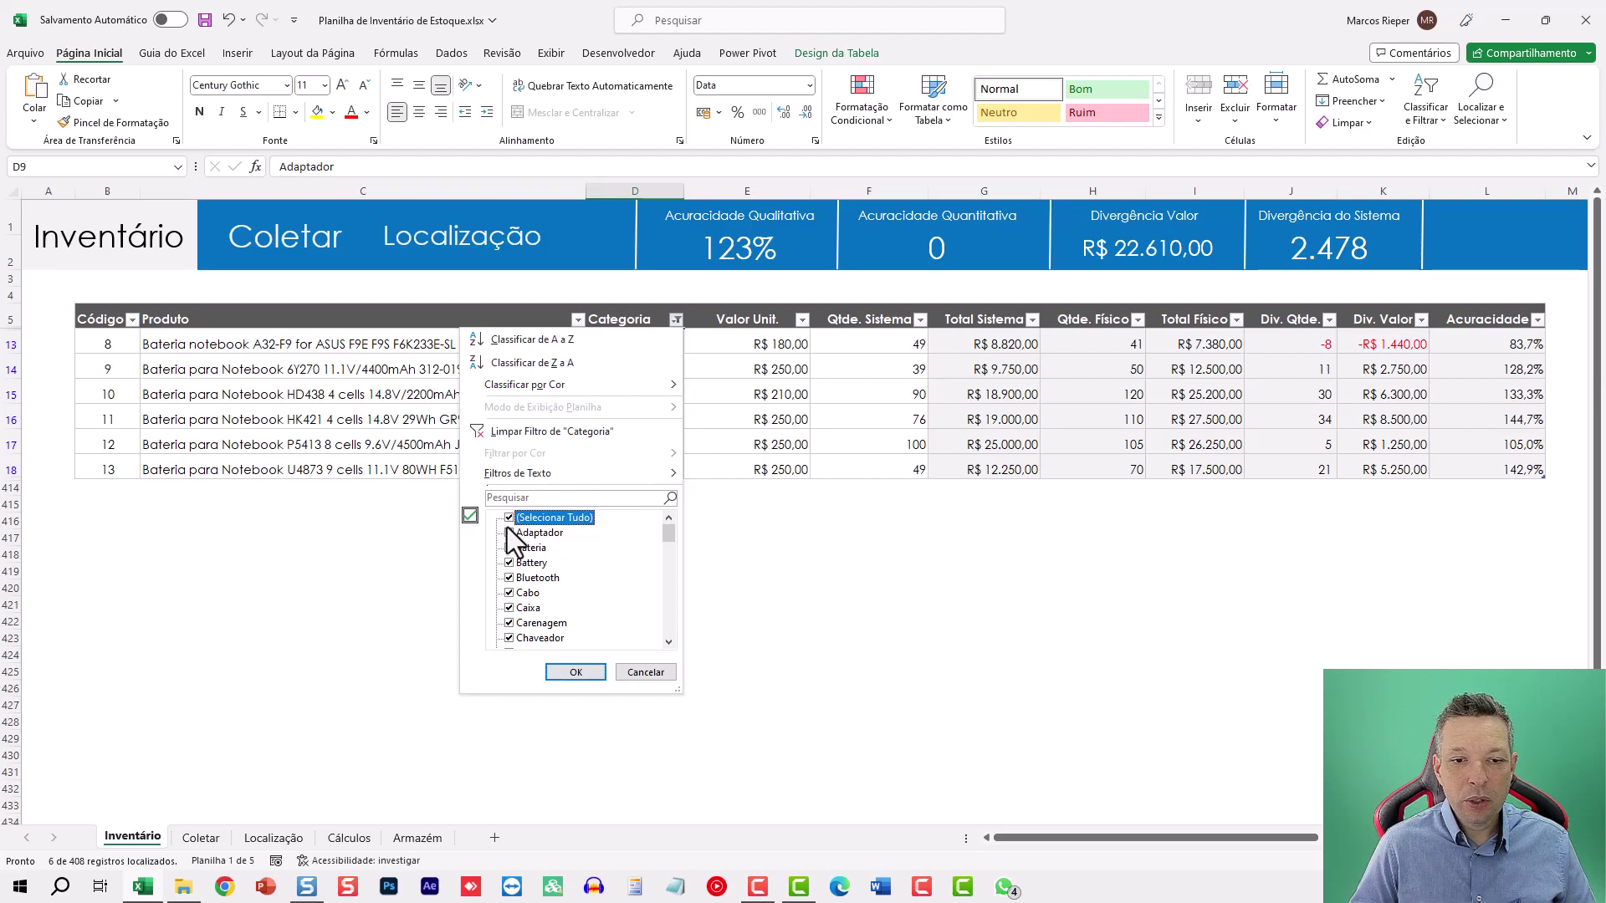
pyautogui.click(509, 519)
pyautogui.scroll(-4, 527, 557)
pyautogui.scroll(-4, 546, 589)
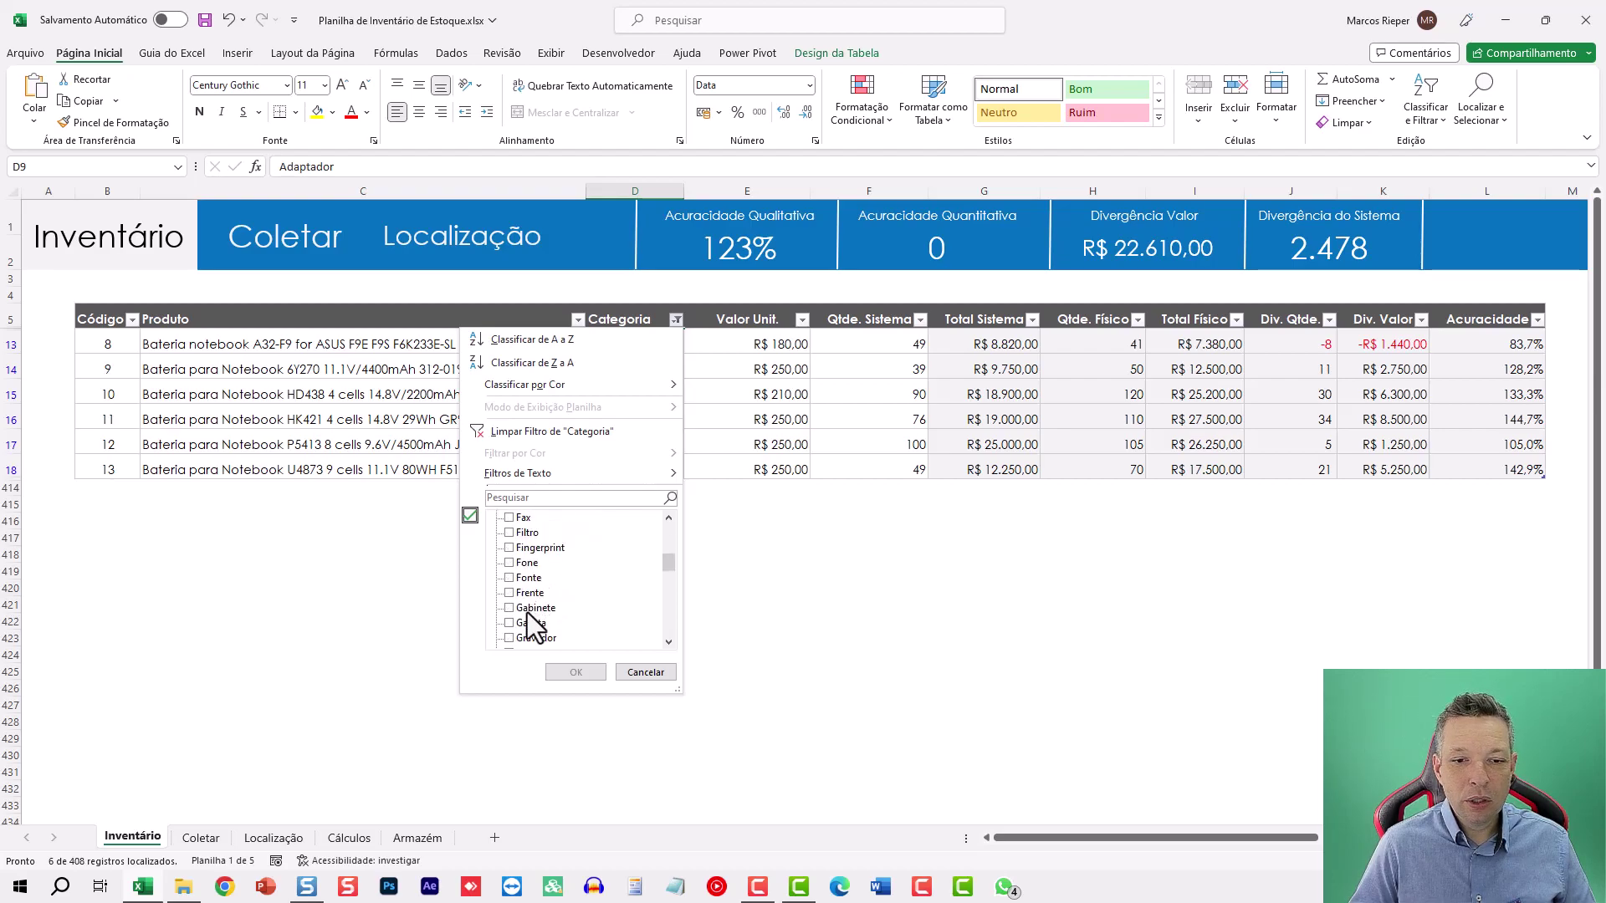
pyautogui.scroll(-5, 513, 634)
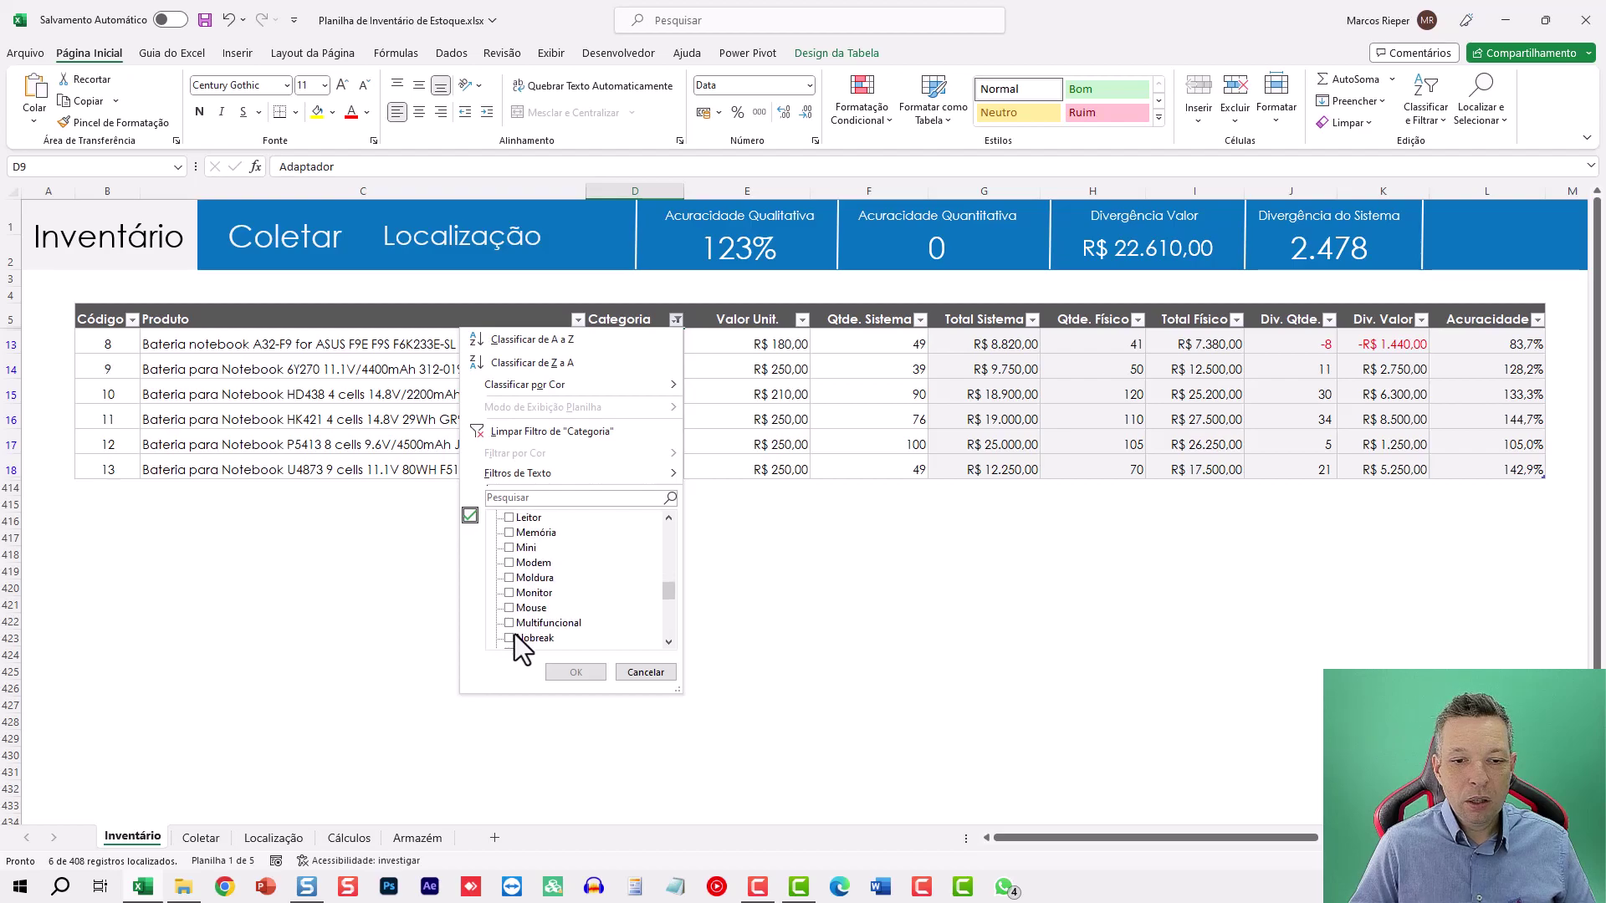
pyautogui.click(510, 594)
pyautogui.click(576, 672)
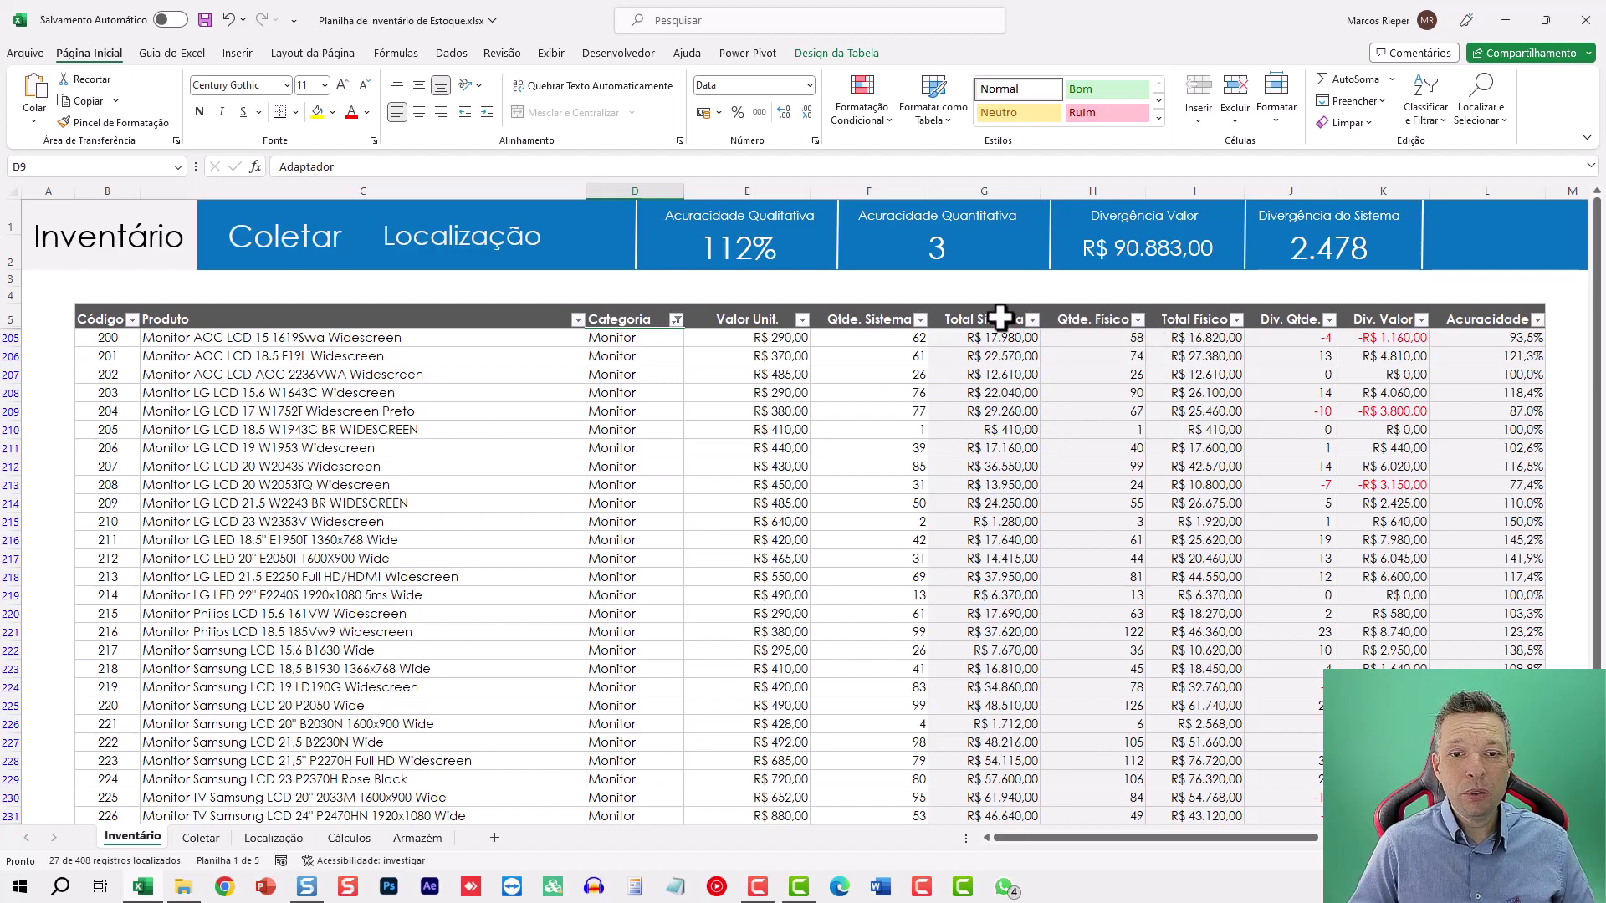
# - Clear the Categoria filter to show all categories, then select cell C6
pyautogui.click(626, 319)
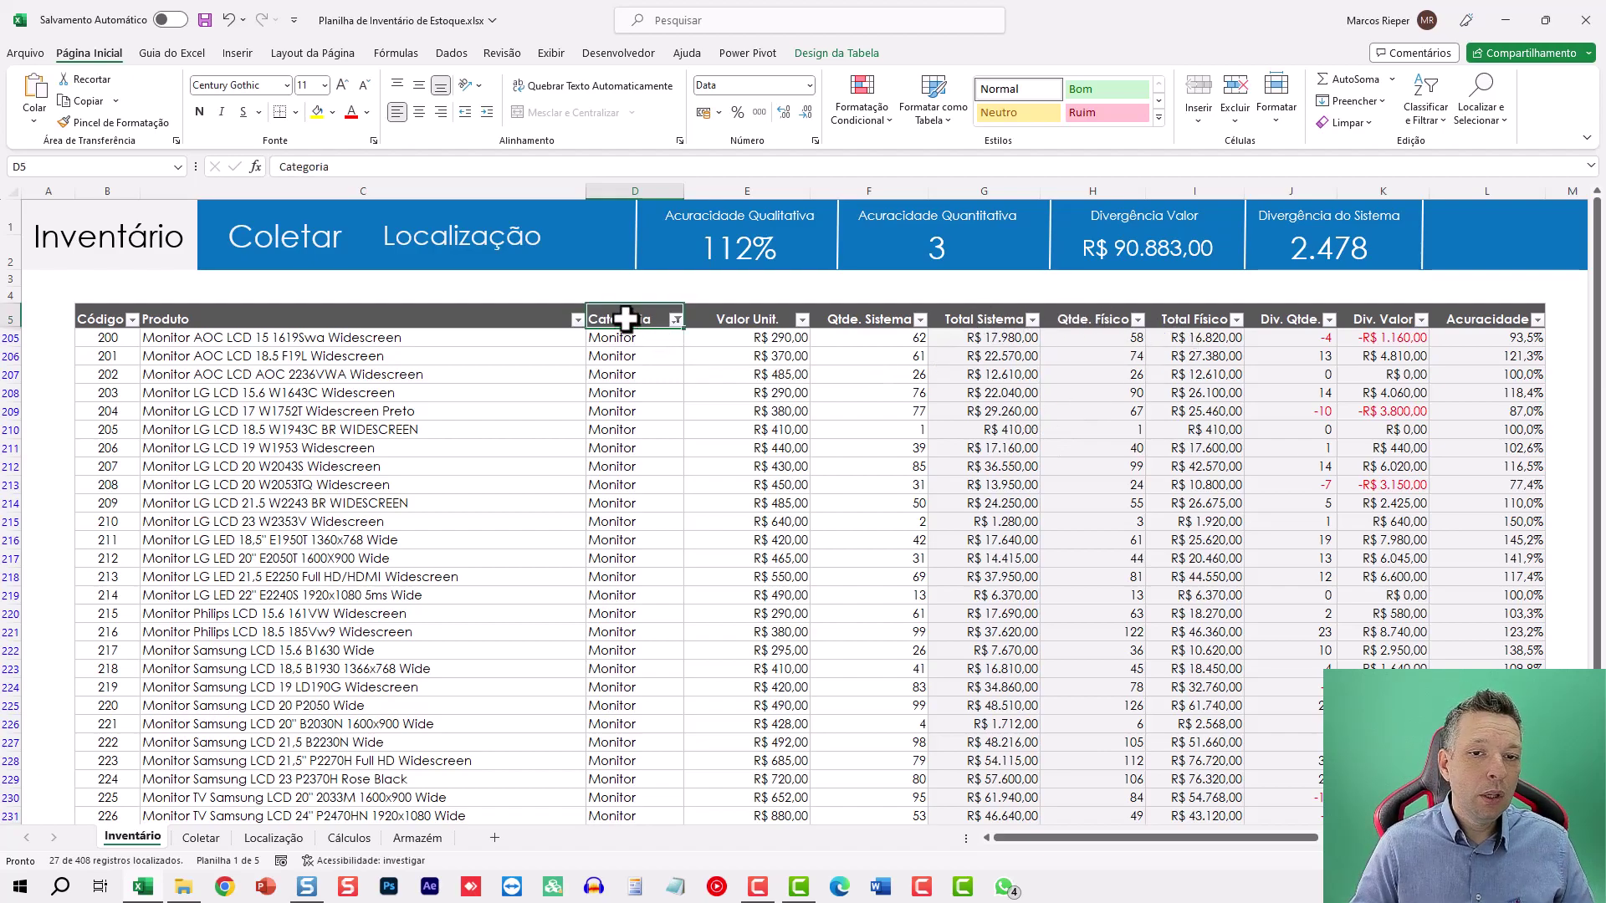
pyautogui.click(676, 319)
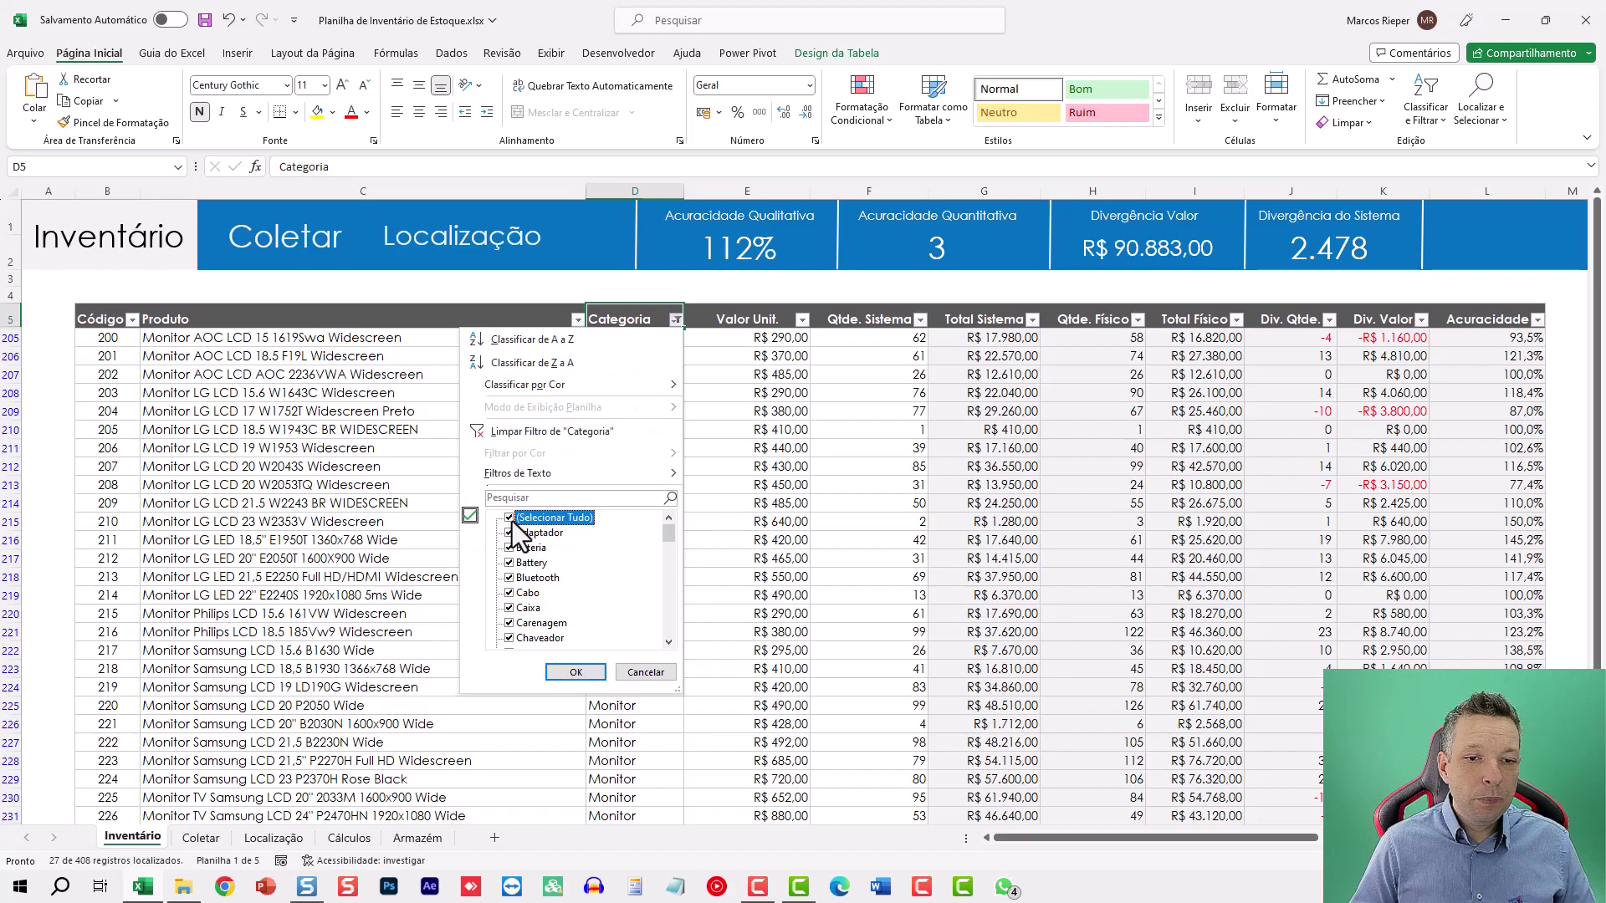
pyautogui.click(576, 673)
pyautogui.click(531, 422)
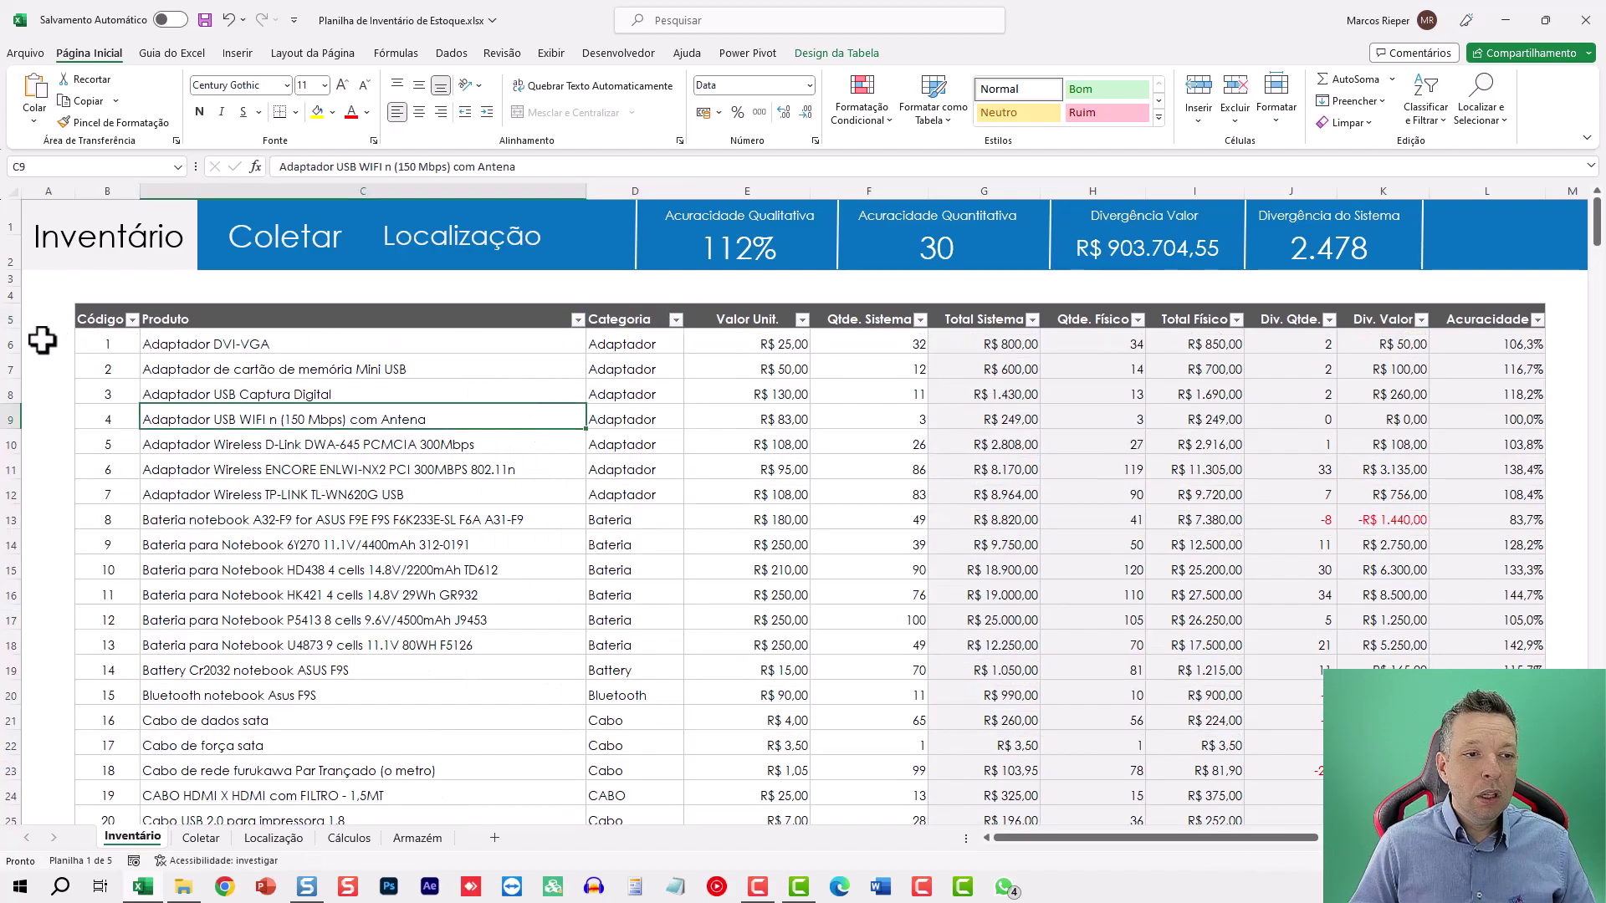
pyautogui.click(7, 340)
pyautogui.click(239, 345)
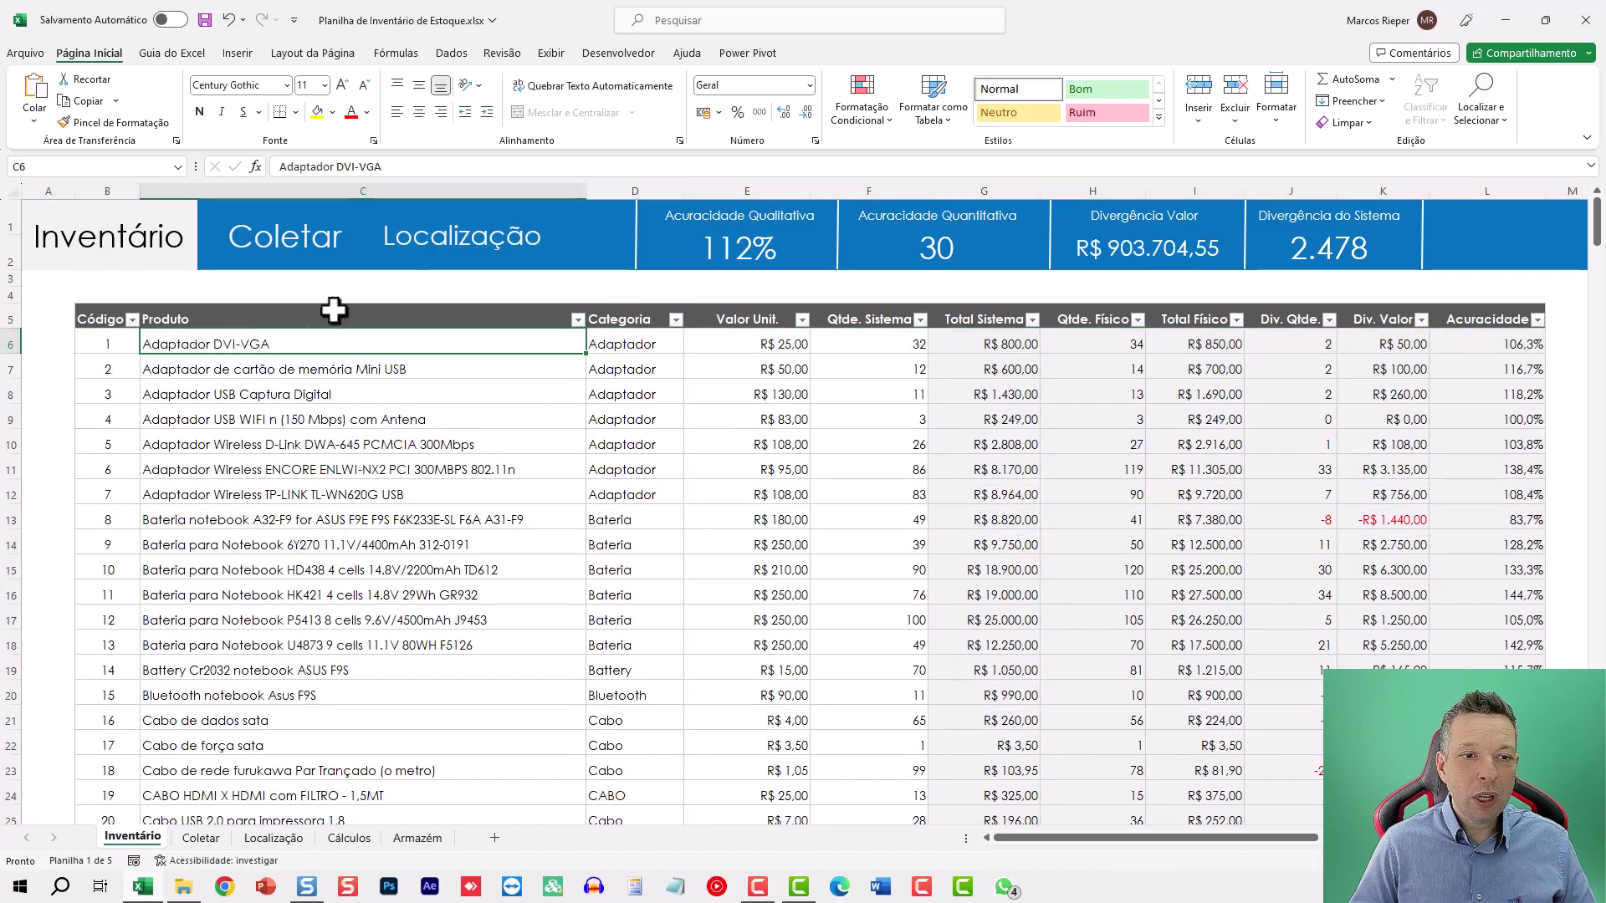
# - Freeze panes at C6 so rows 1–5 and columns A–B stay fixed
pyautogui.click(552, 53)
pyautogui.click(1029, 97)
pyautogui.click(1088, 168)
pyautogui.scroll(-5, 553, 479)
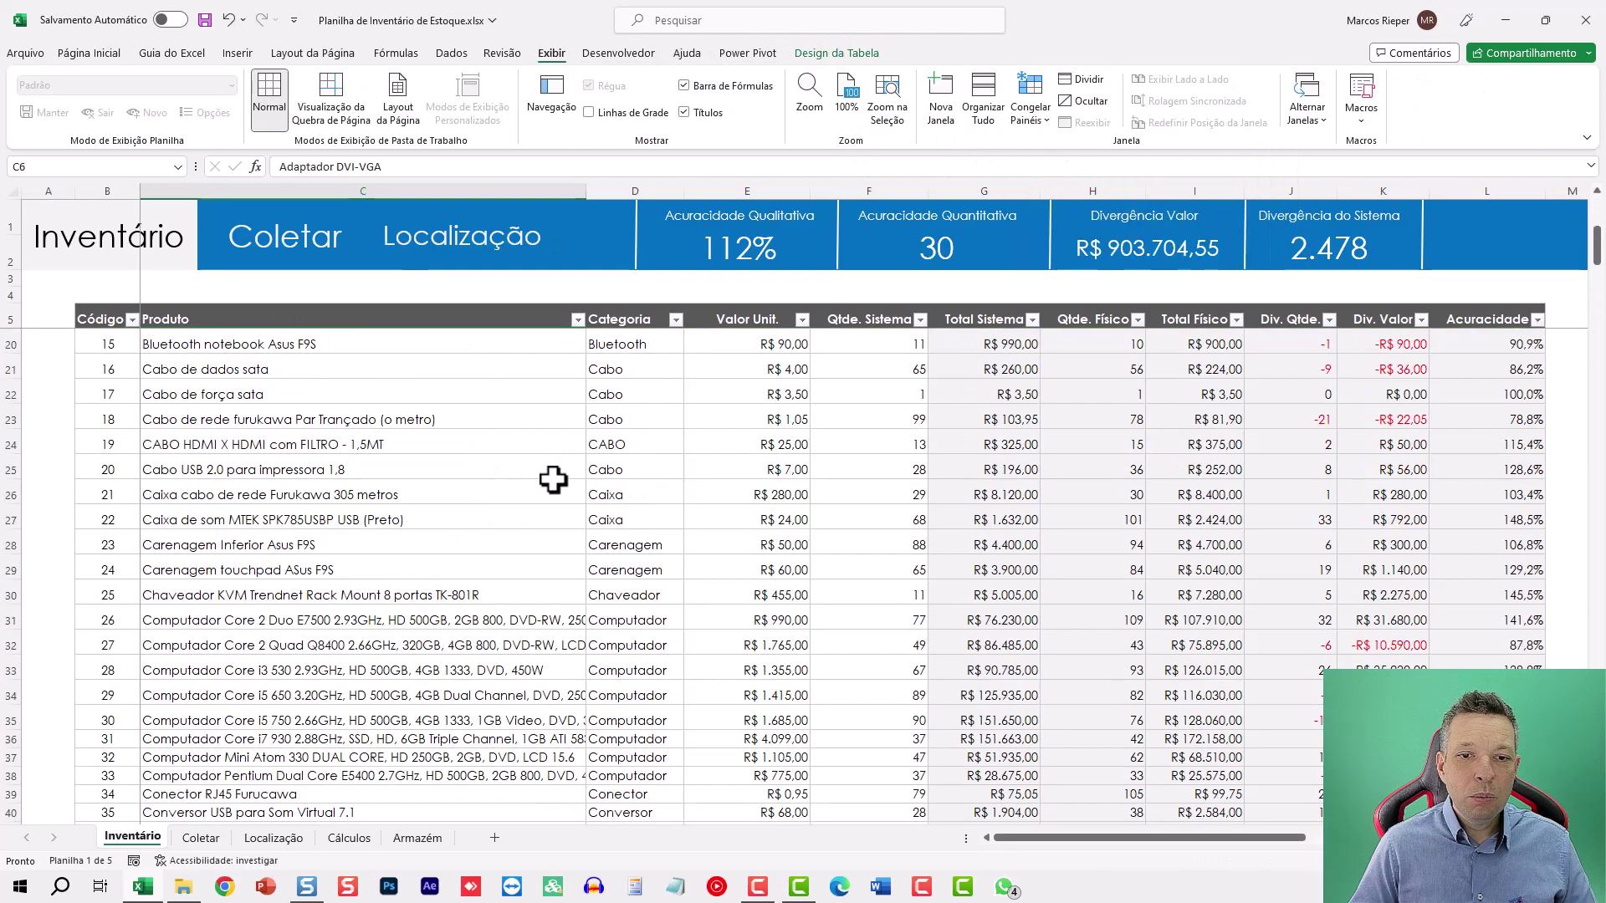
pyautogui.scroll(-1, 553, 479)
pyautogui.scroll(-3, 553, 479)
pyautogui.scroll(-9, 553, 480)
pyautogui.scroll(-12, 560, 480)
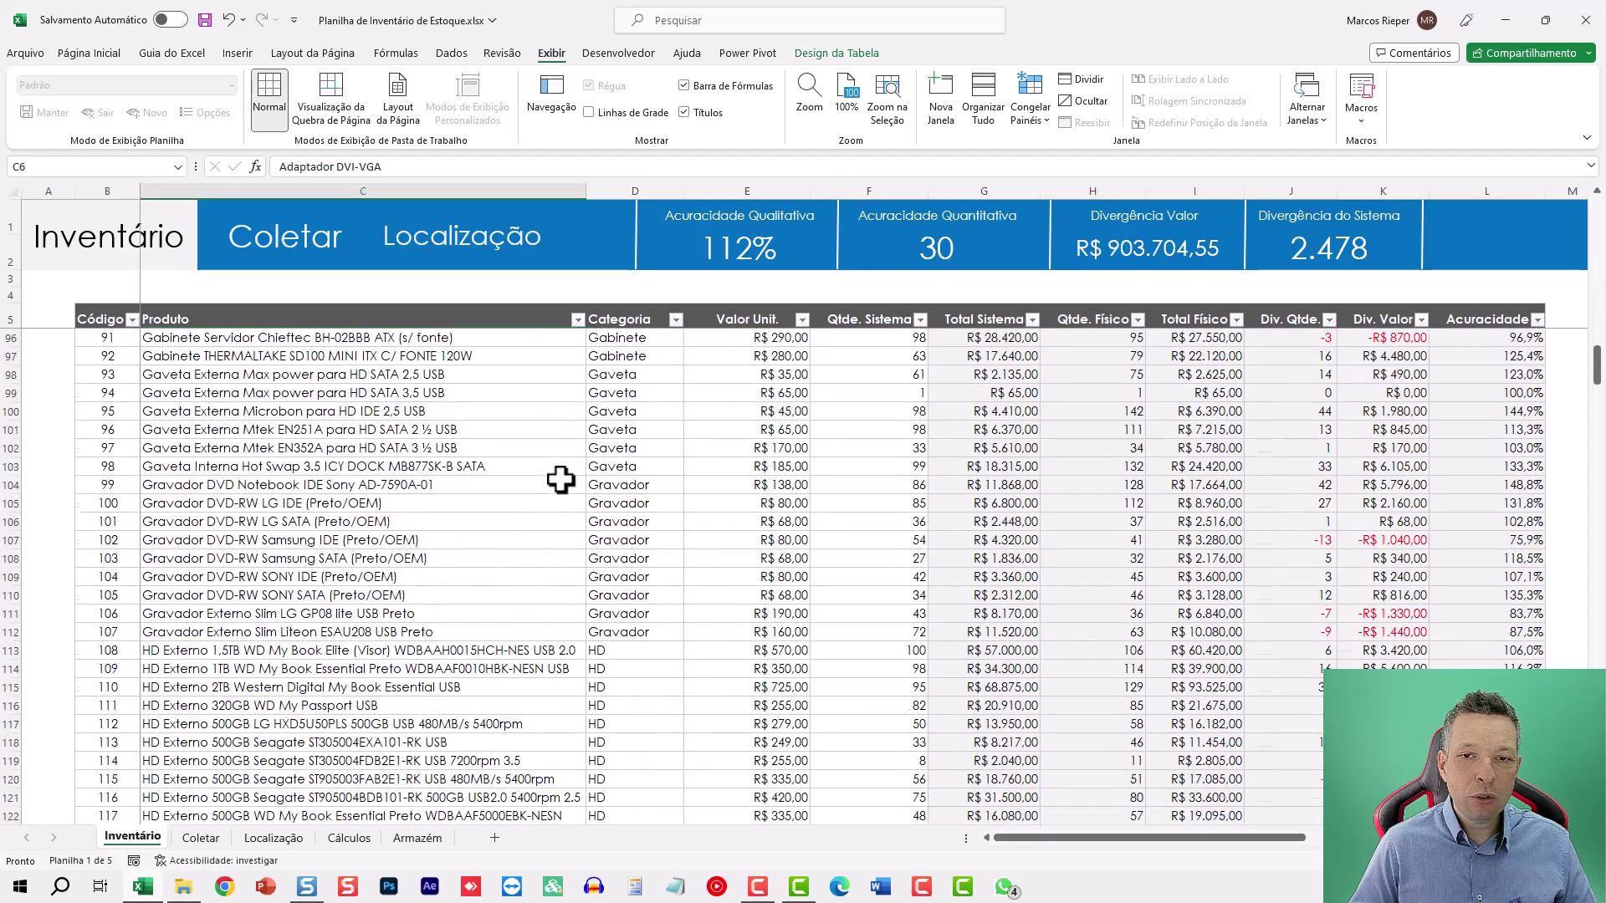
pyautogui.scroll(3, 561, 479)
pyautogui.scroll(6, 560, 479)
pyautogui.scroll(8, 561, 480)
pyautogui.scroll(9, 573, 473)
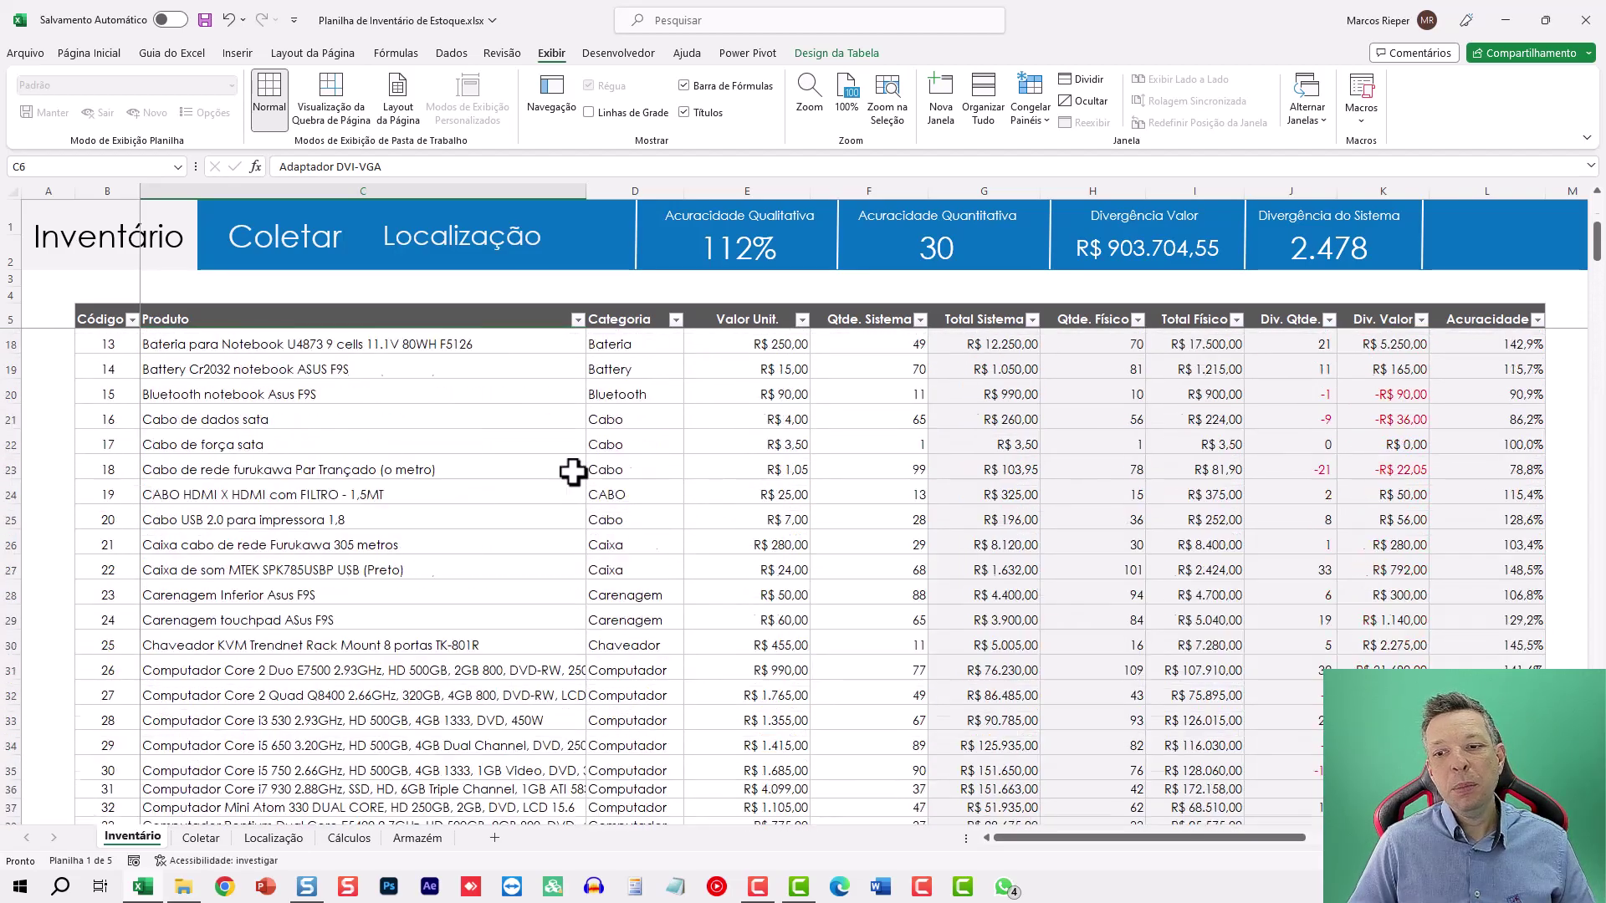
pyautogui.scroll(4, 573, 473)
# - Sort the table by Div. Valor Z→A, then A→Z so the most negative comes first
pyautogui.click(382, 413)
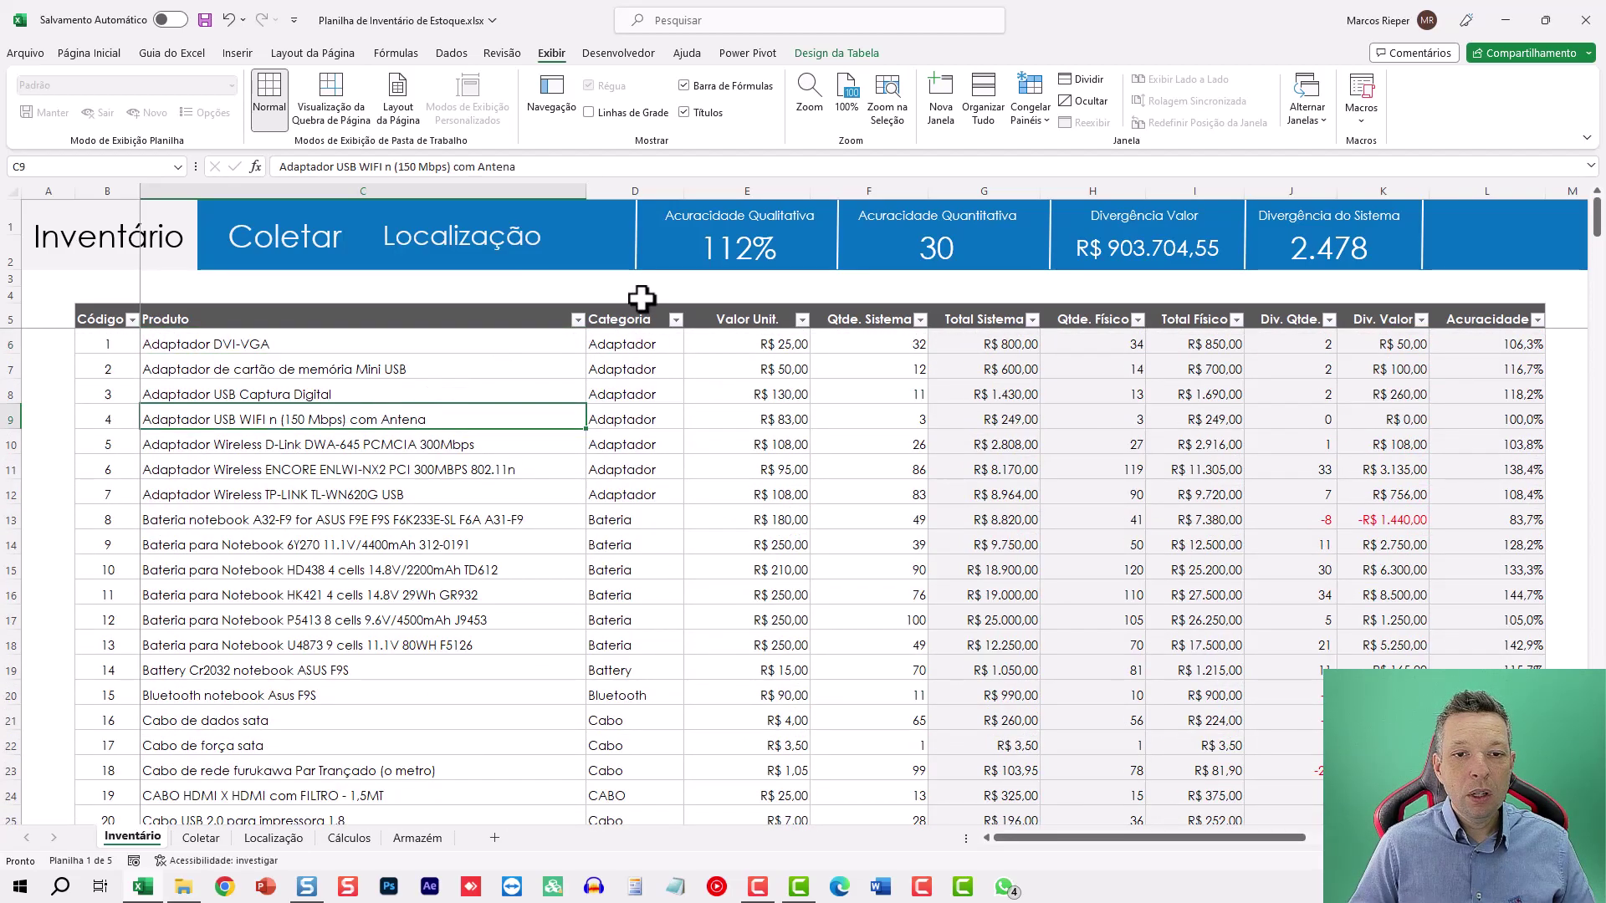
pyautogui.click(1379, 319)
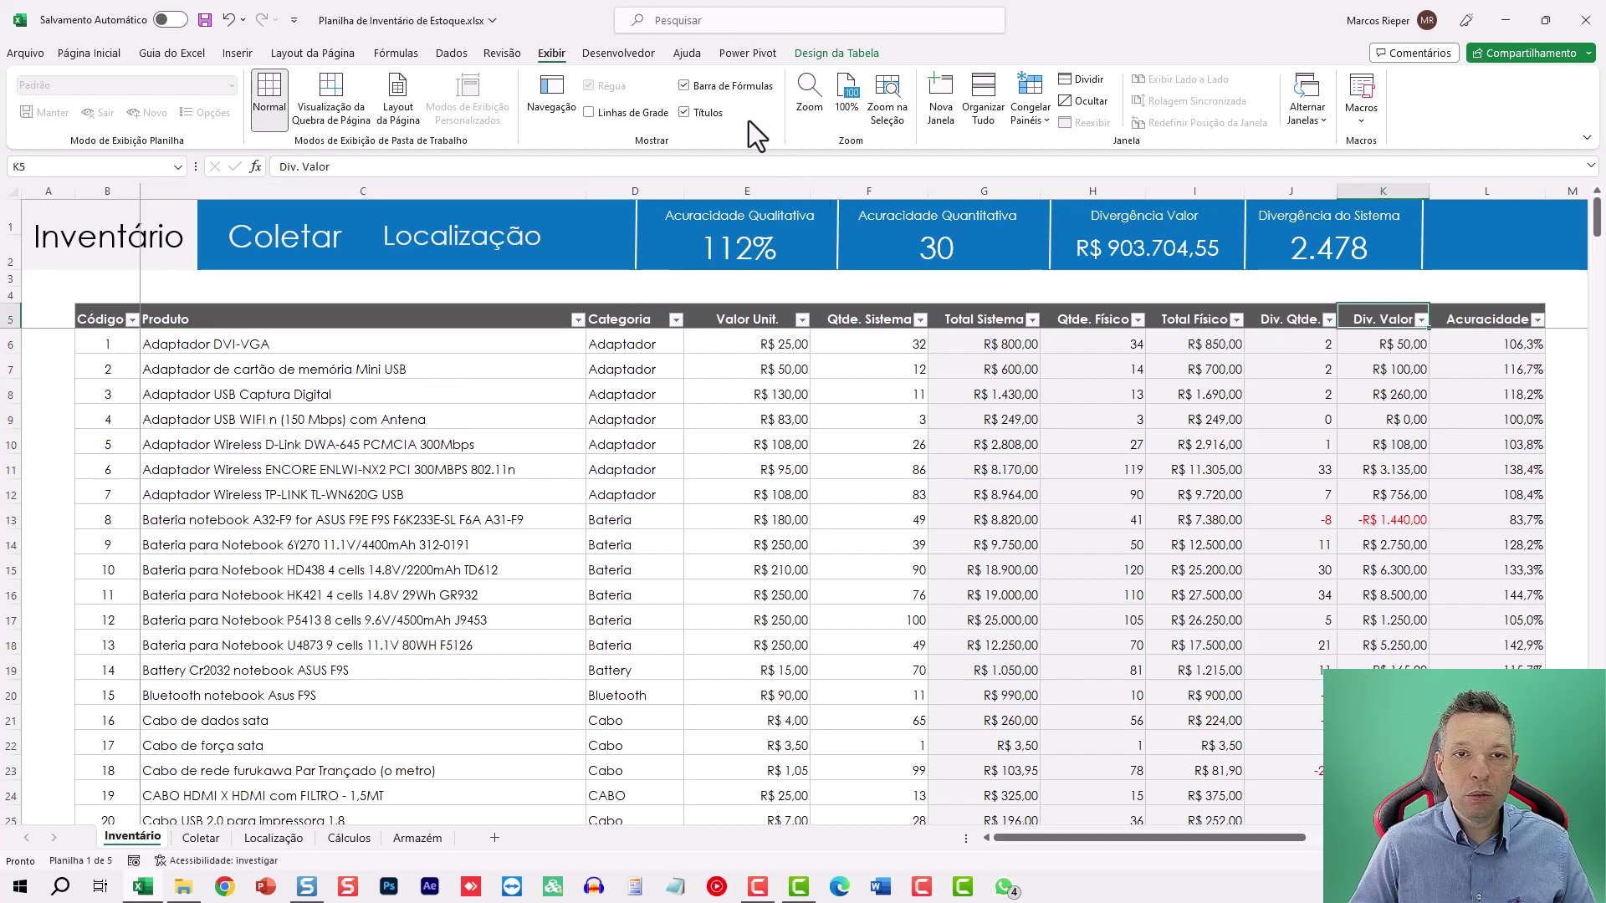
pyautogui.click(456, 53)
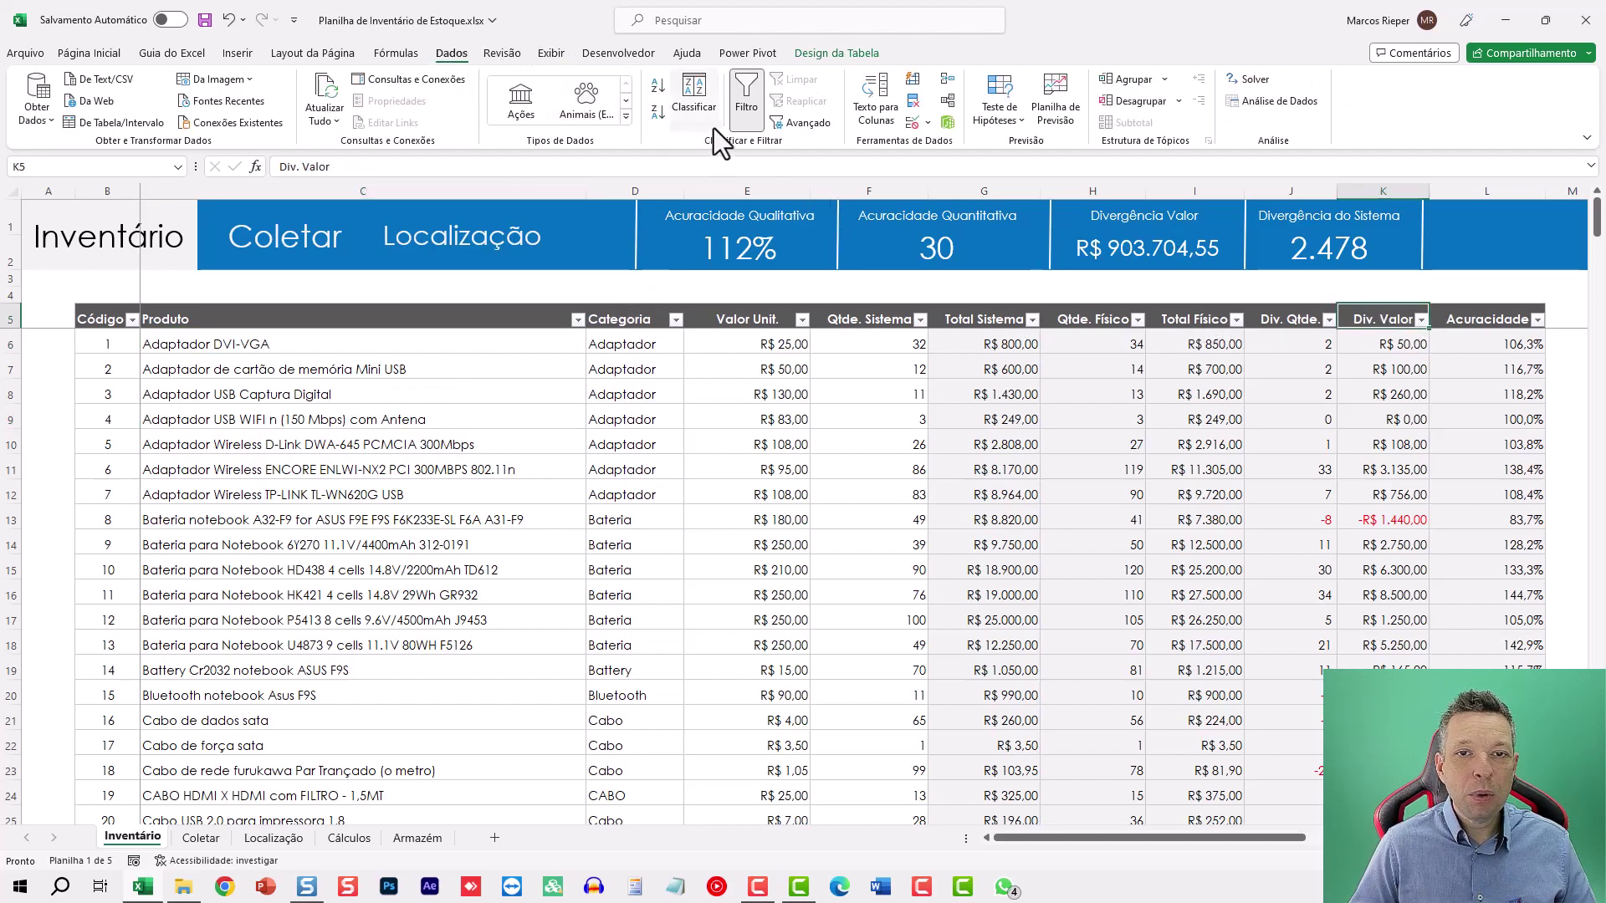
pyautogui.click(657, 111)
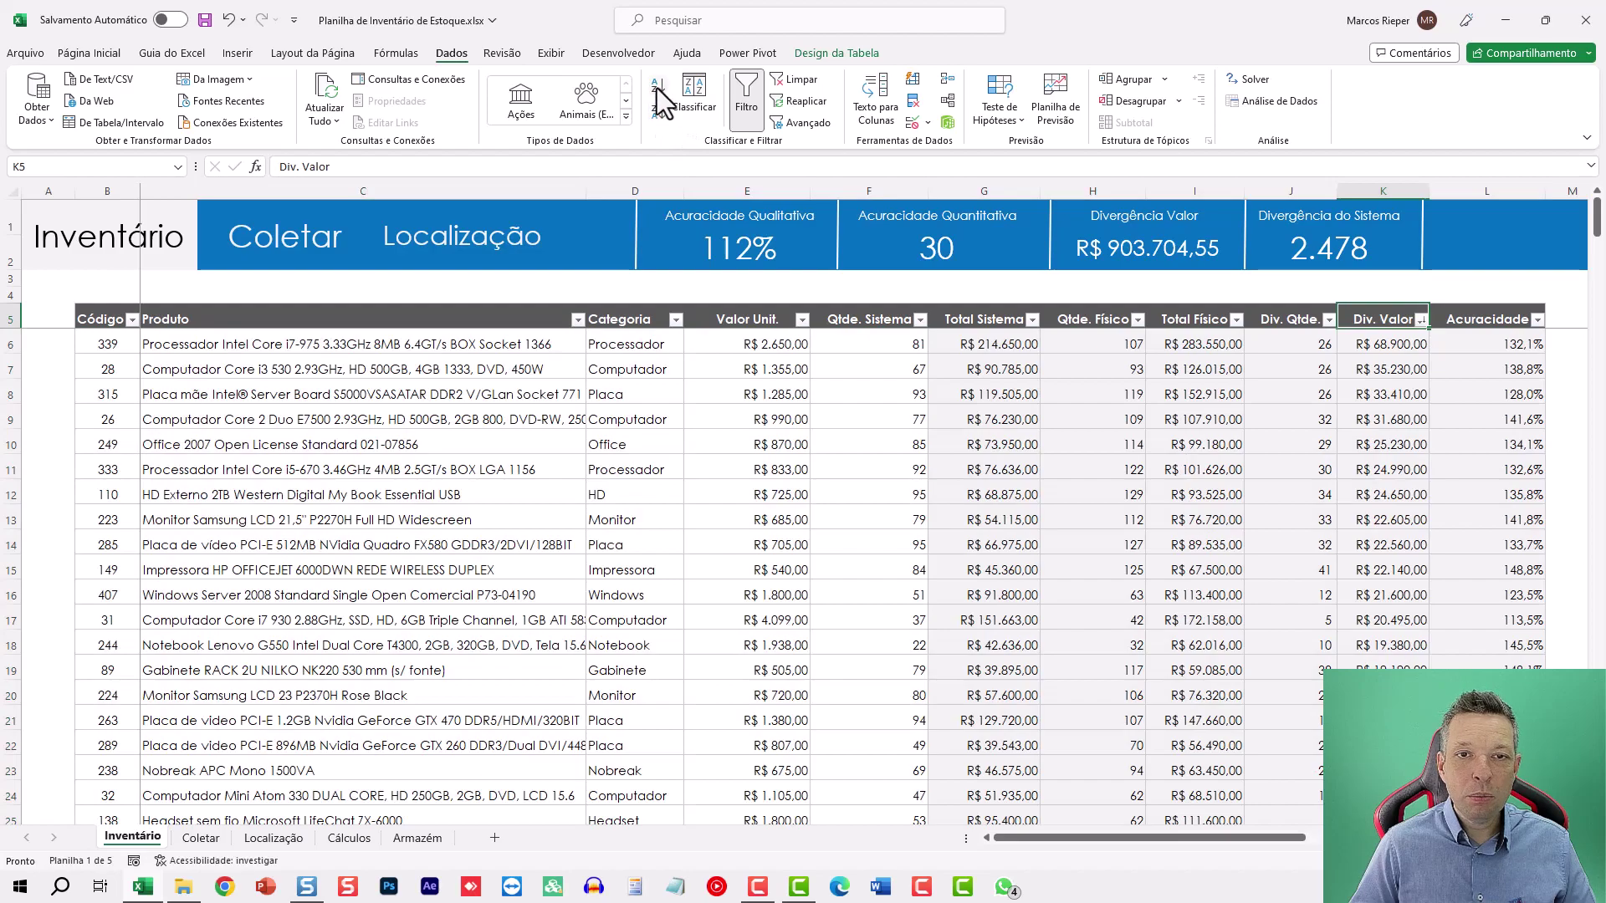
pyautogui.click(658, 87)
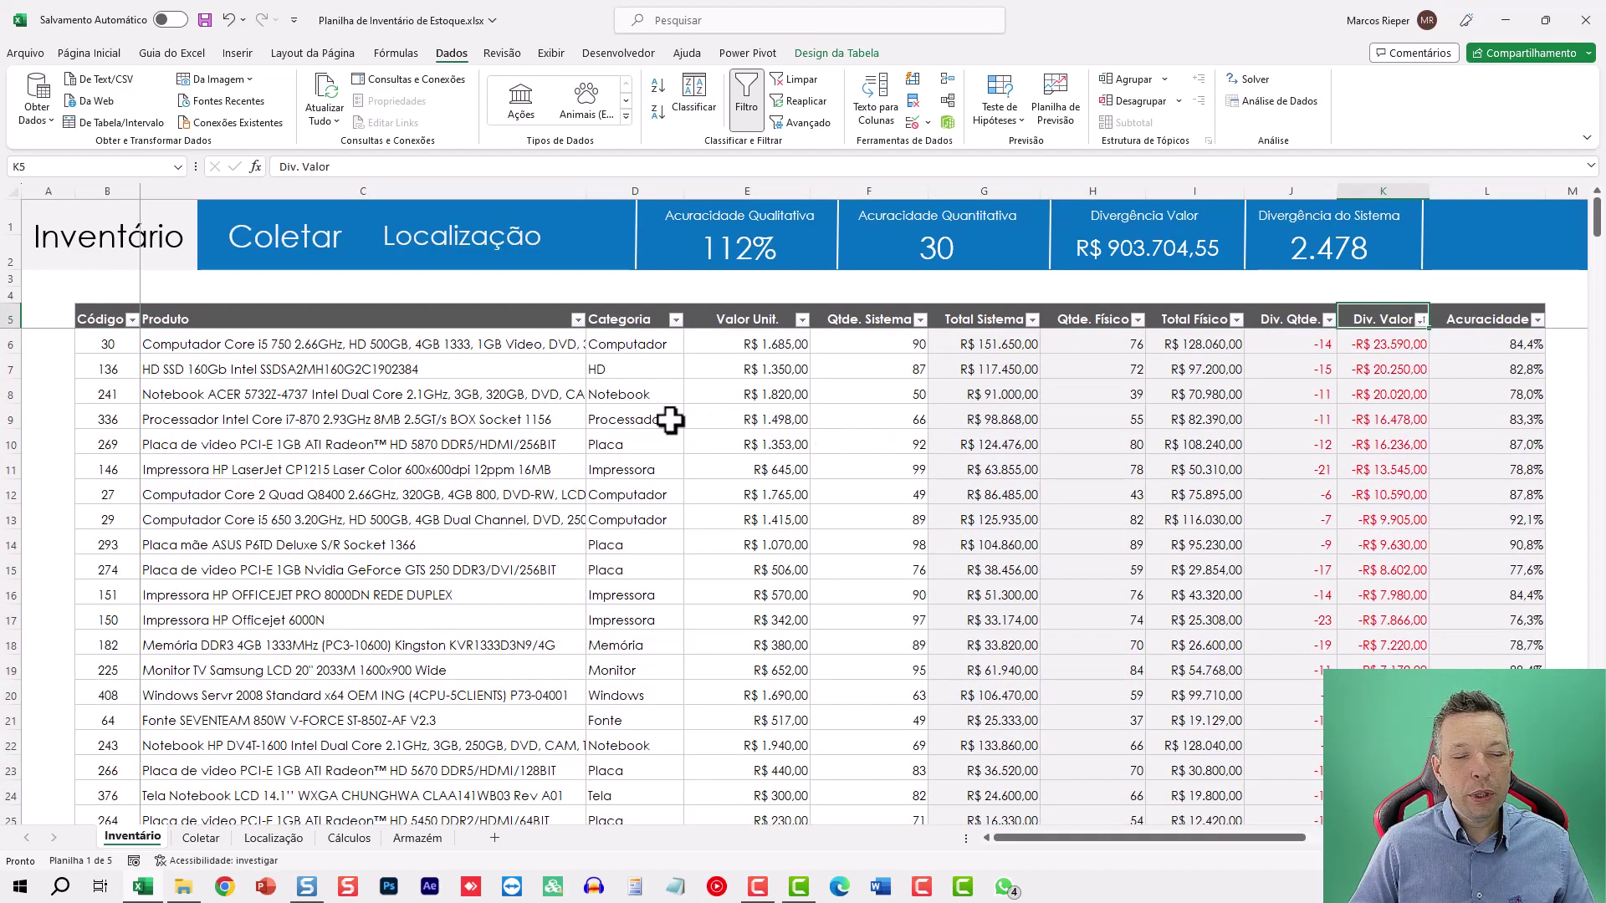
pyautogui.click(434, 396)
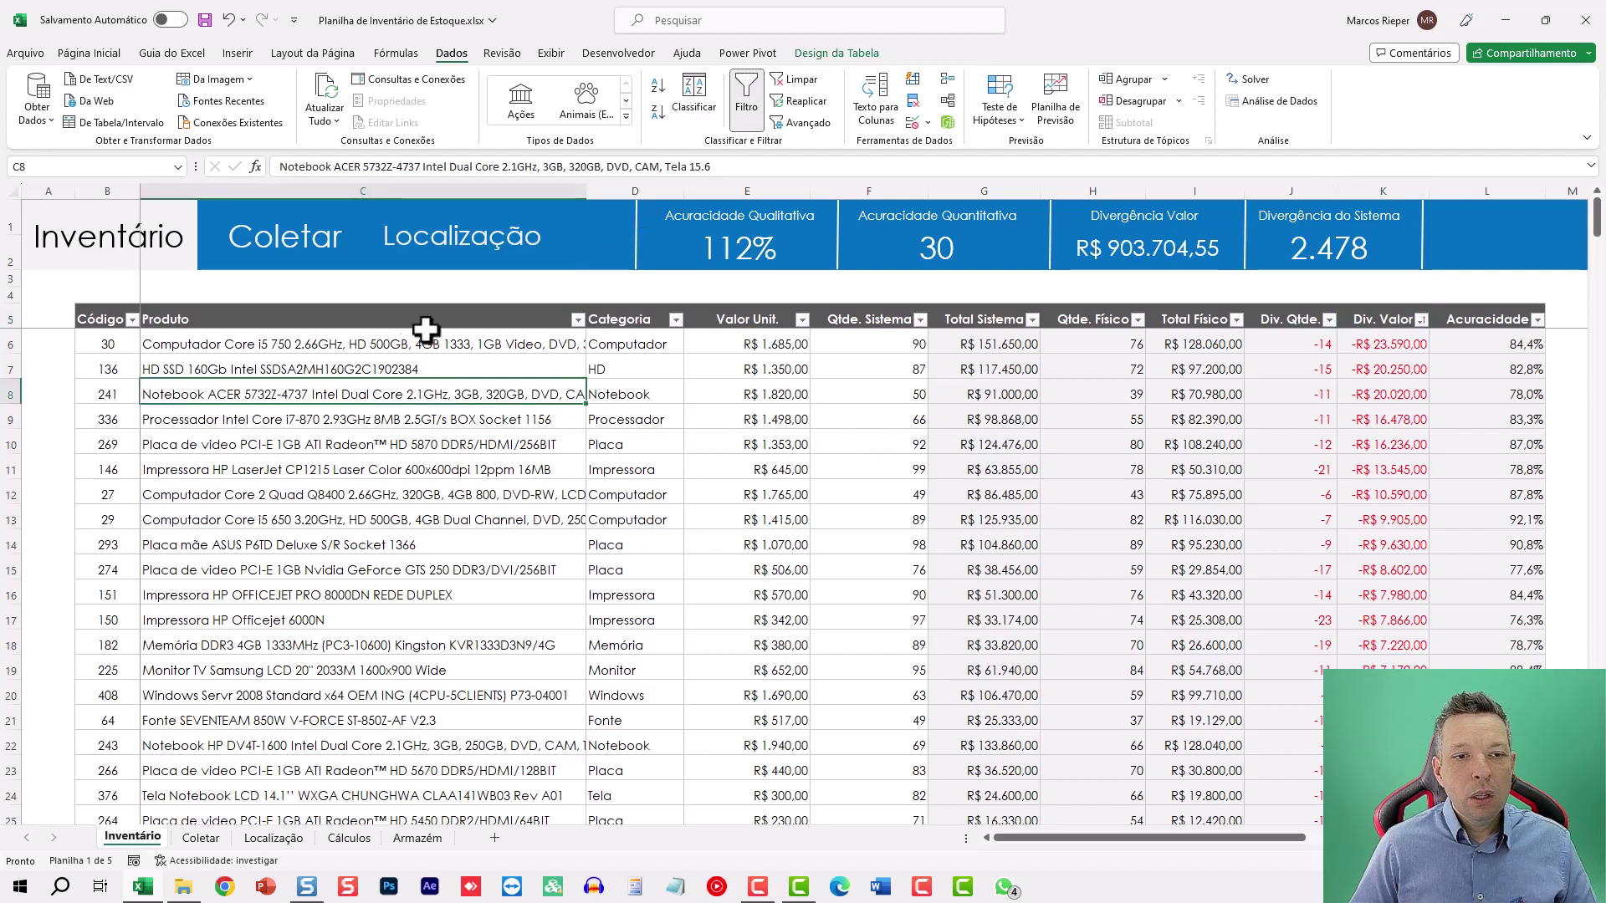
# - On Localização, pick Computador Pentium Dual Core, then Memória DDR2 2GB 533MHz in the Produto slicer
pyautogui.click(316, 245)
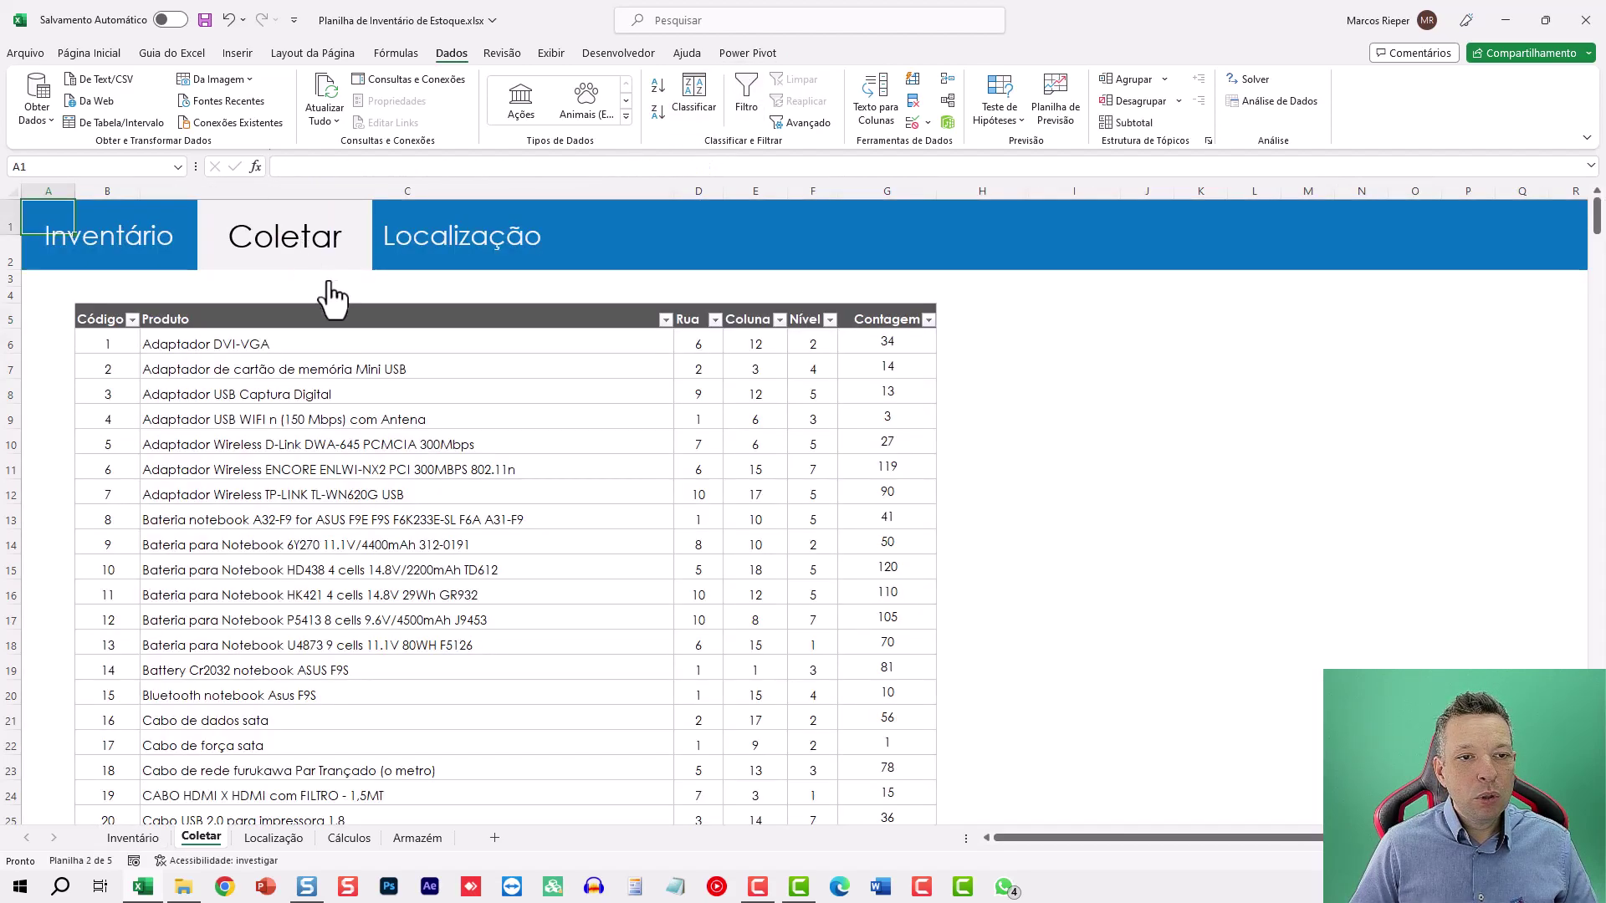
pyautogui.click(455, 247)
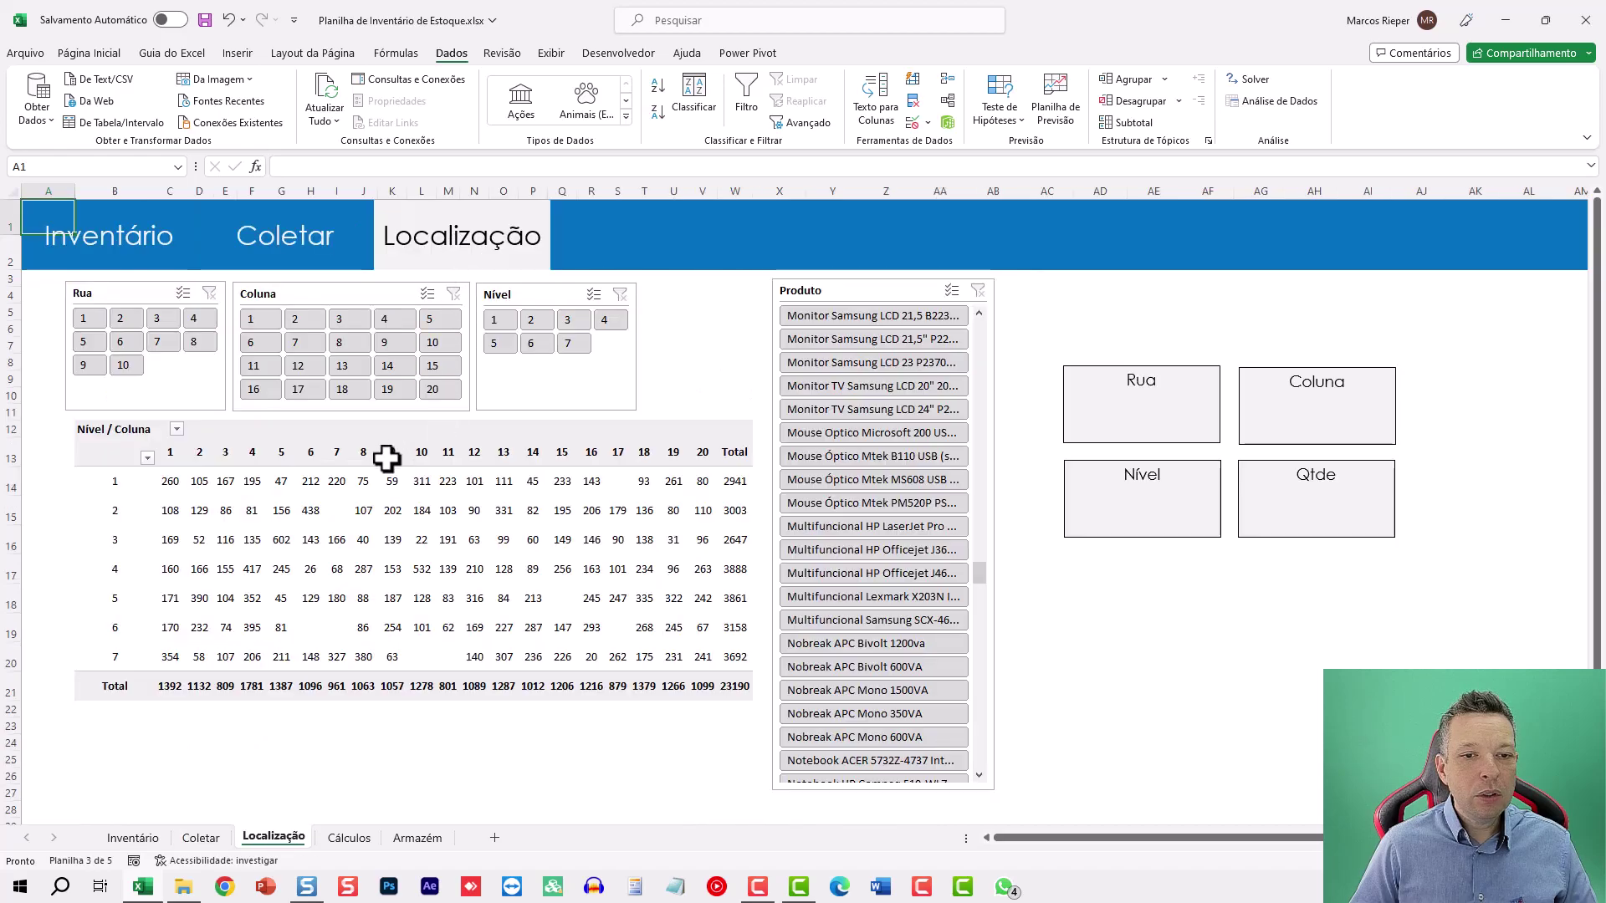
pyautogui.moveTo(871, 339)
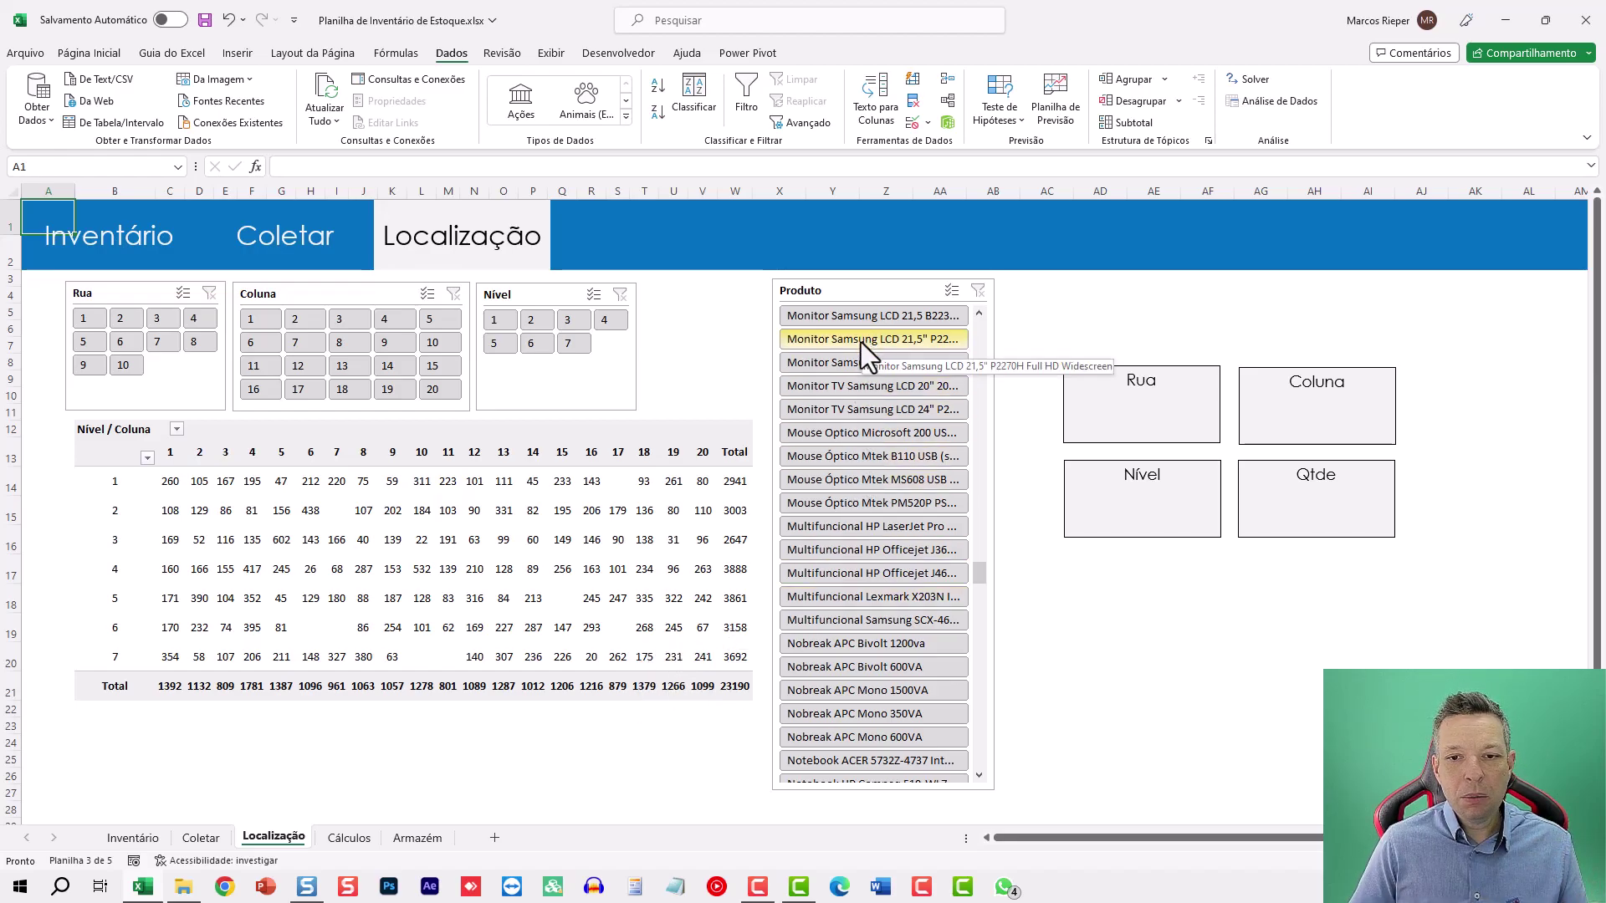
pyautogui.moveTo(983, 572); pyautogui.dragTo(990, 363)
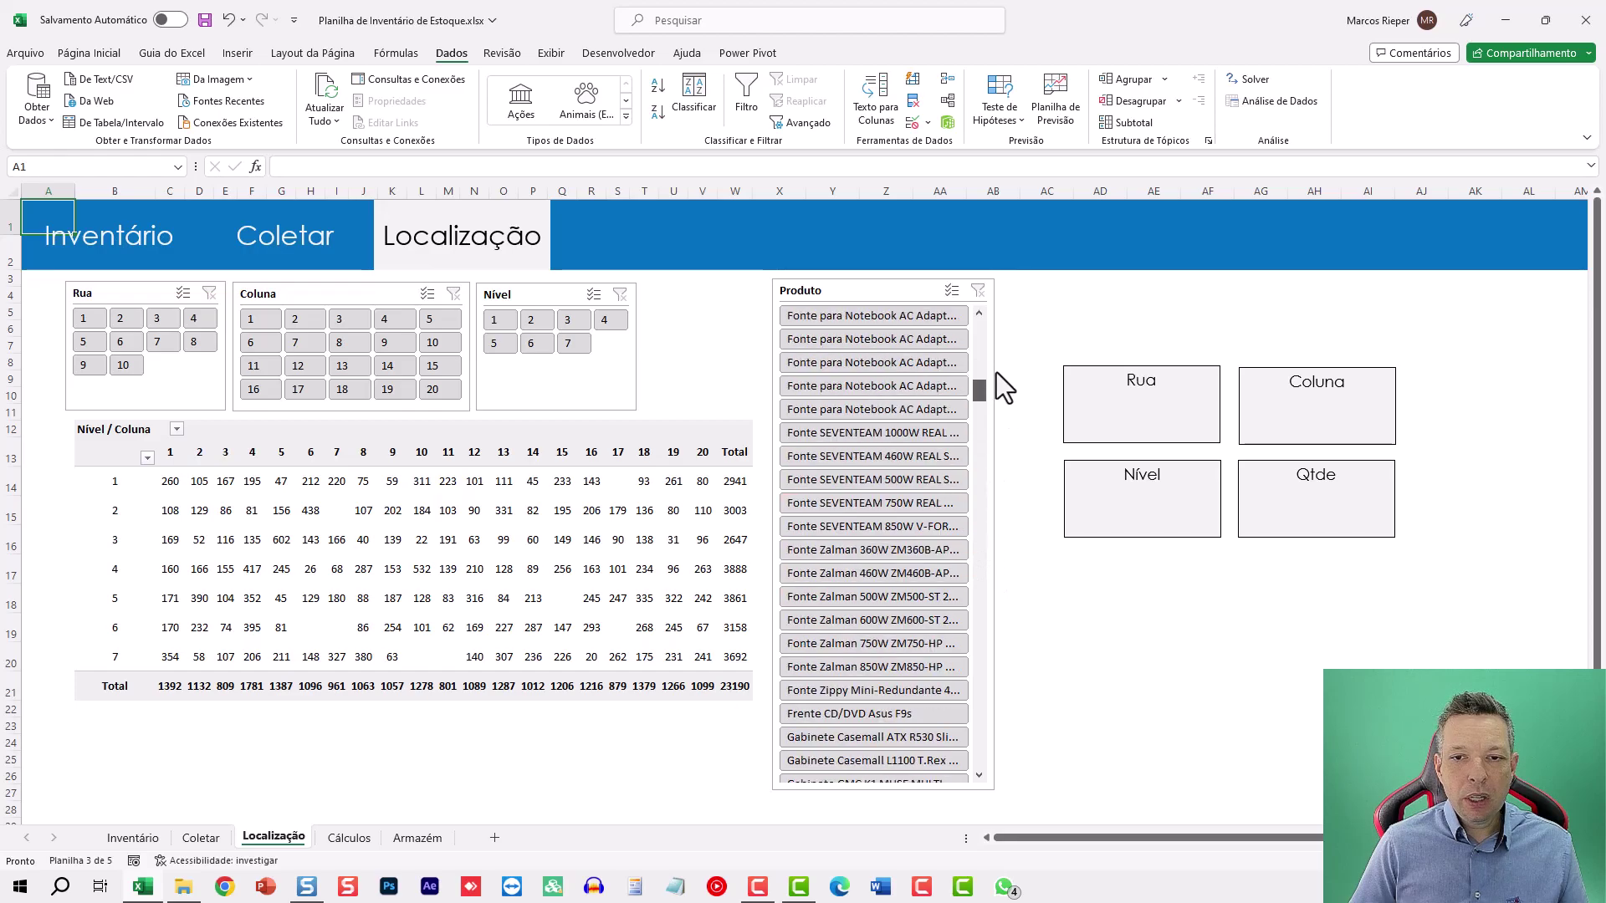
pyautogui.scroll(-1, 991, 363)
pyautogui.click(879, 364)
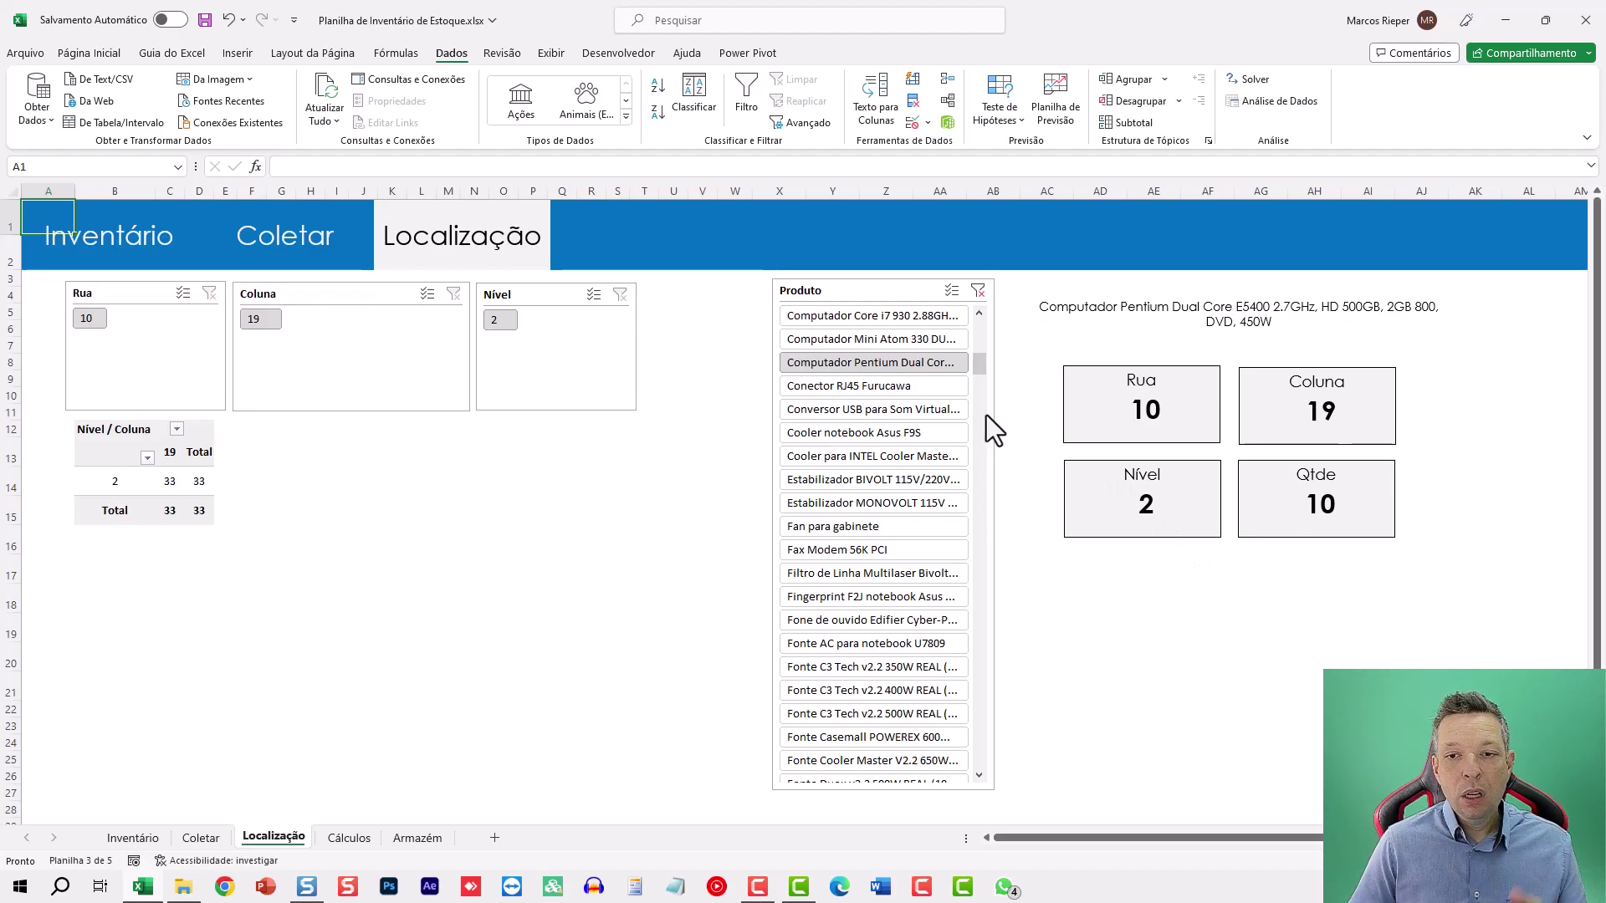
pyautogui.moveTo(977, 365); pyautogui.dragTo(983, 518)
pyautogui.click(922, 480)
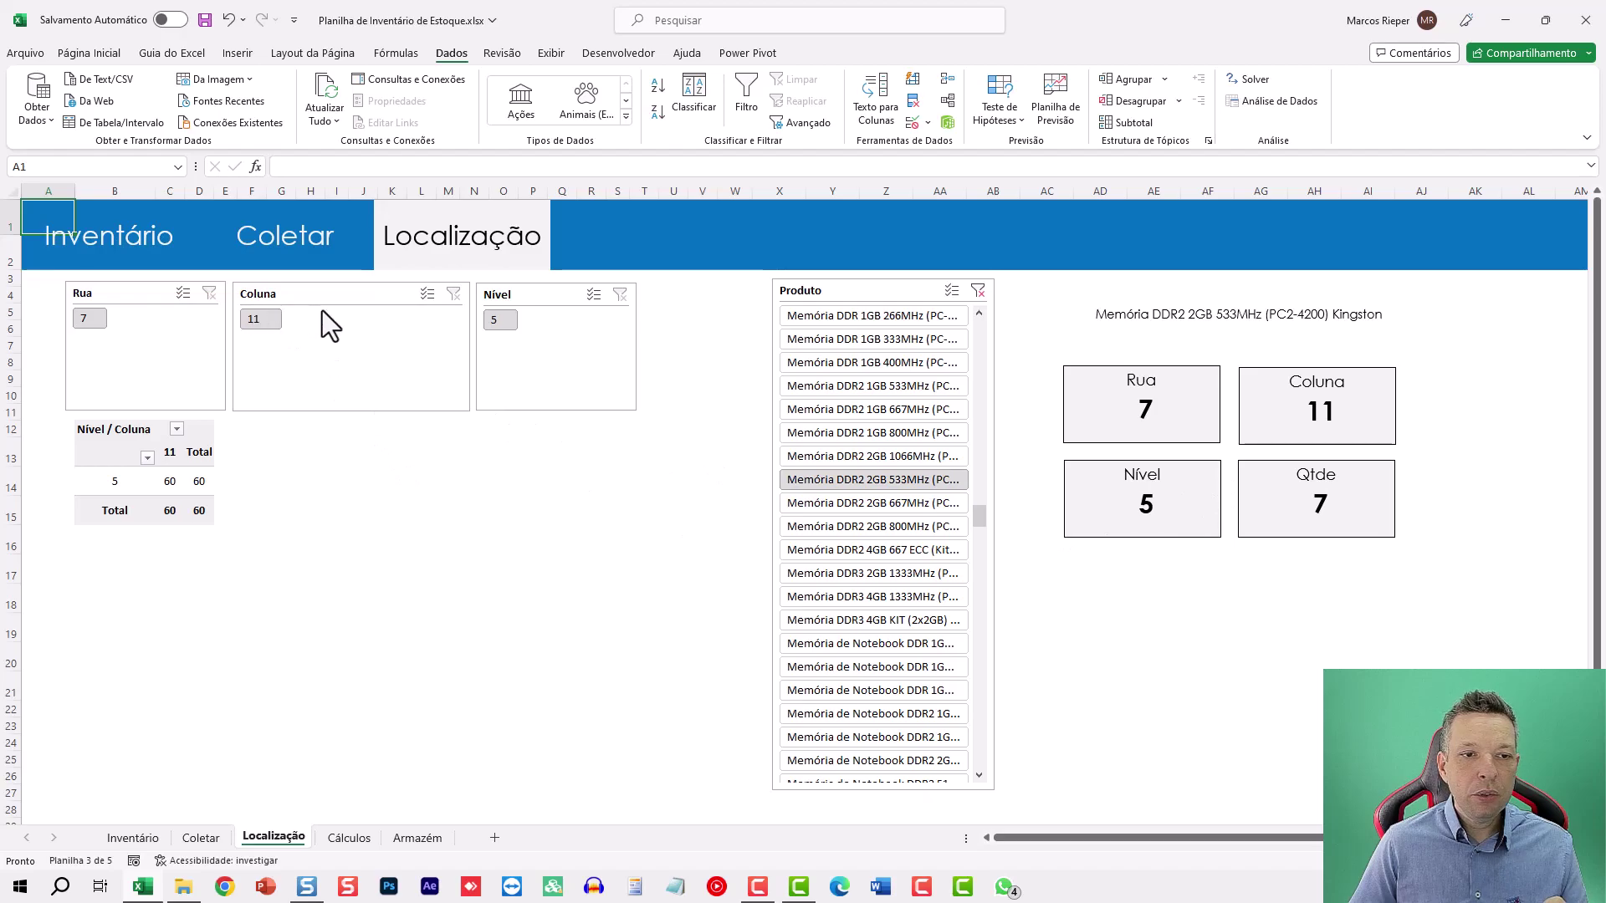
# - Clear the product filter, pick Rua 10, and set the Produto slicer to hide items without data
pyautogui.click(978, 291)
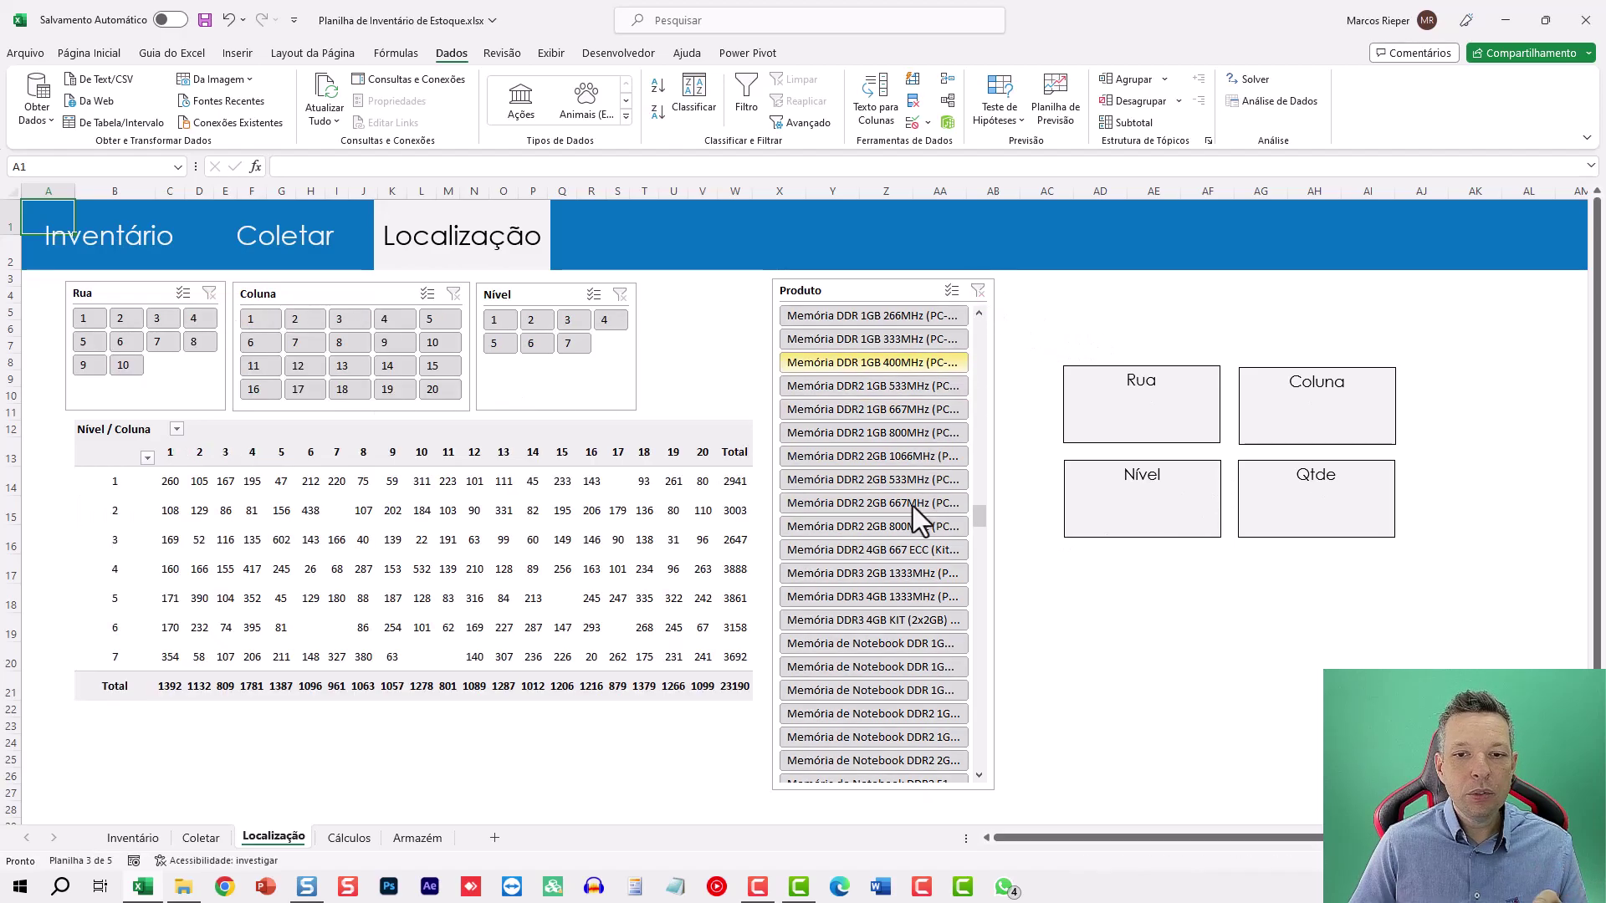
pyautogui.click(124, 366)
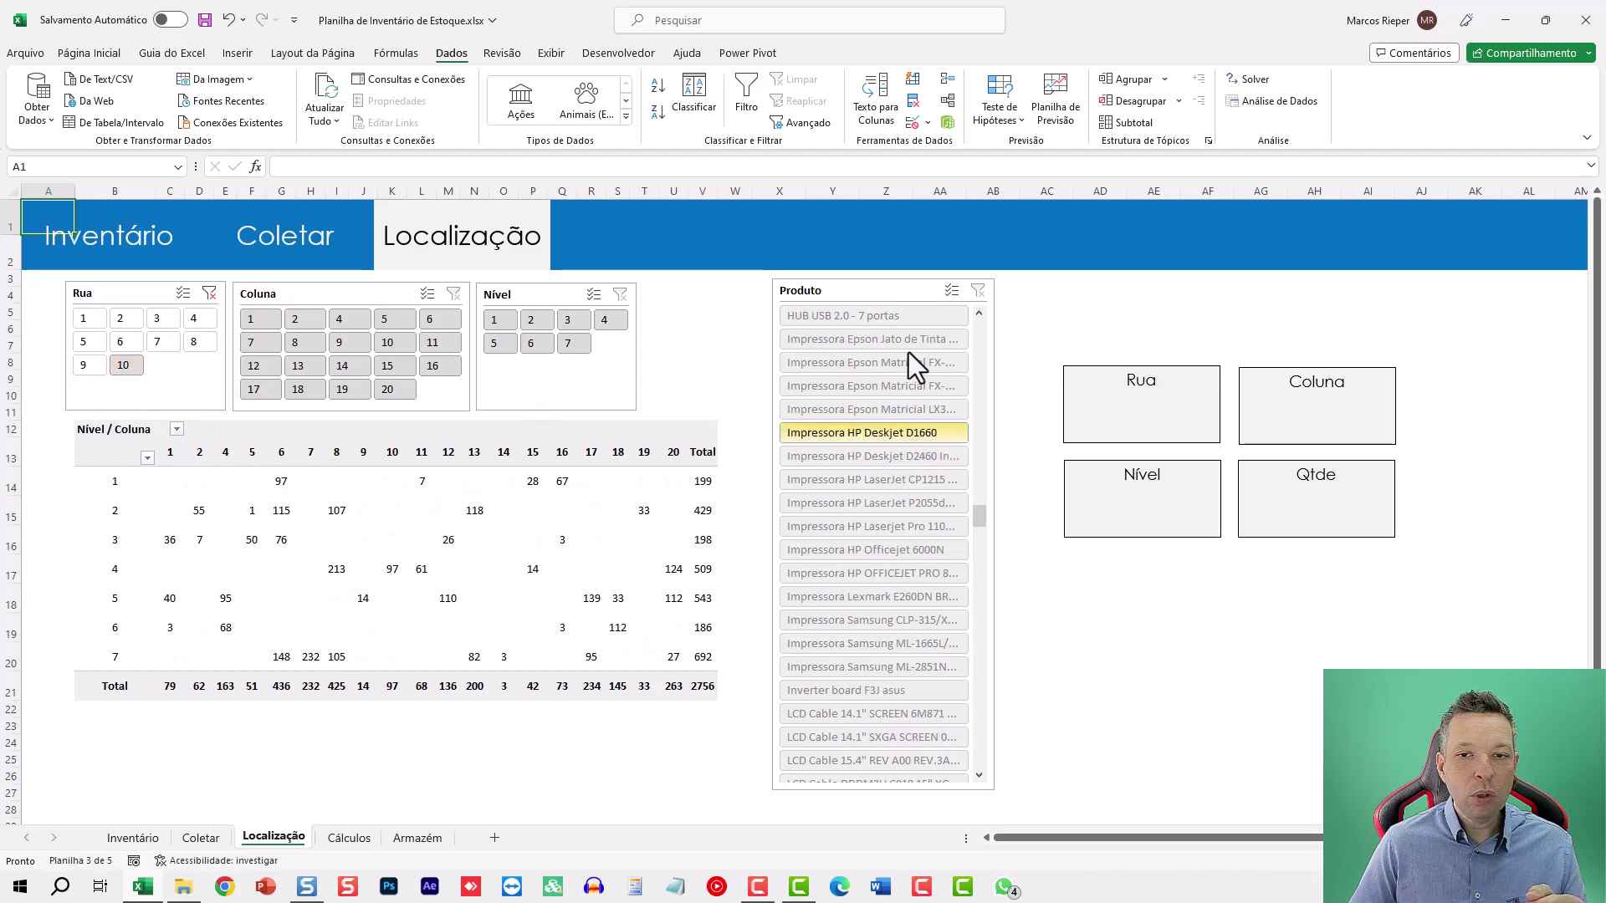
pyautogui.rightClick(884, 291)
pyautogui.click(962, 727)
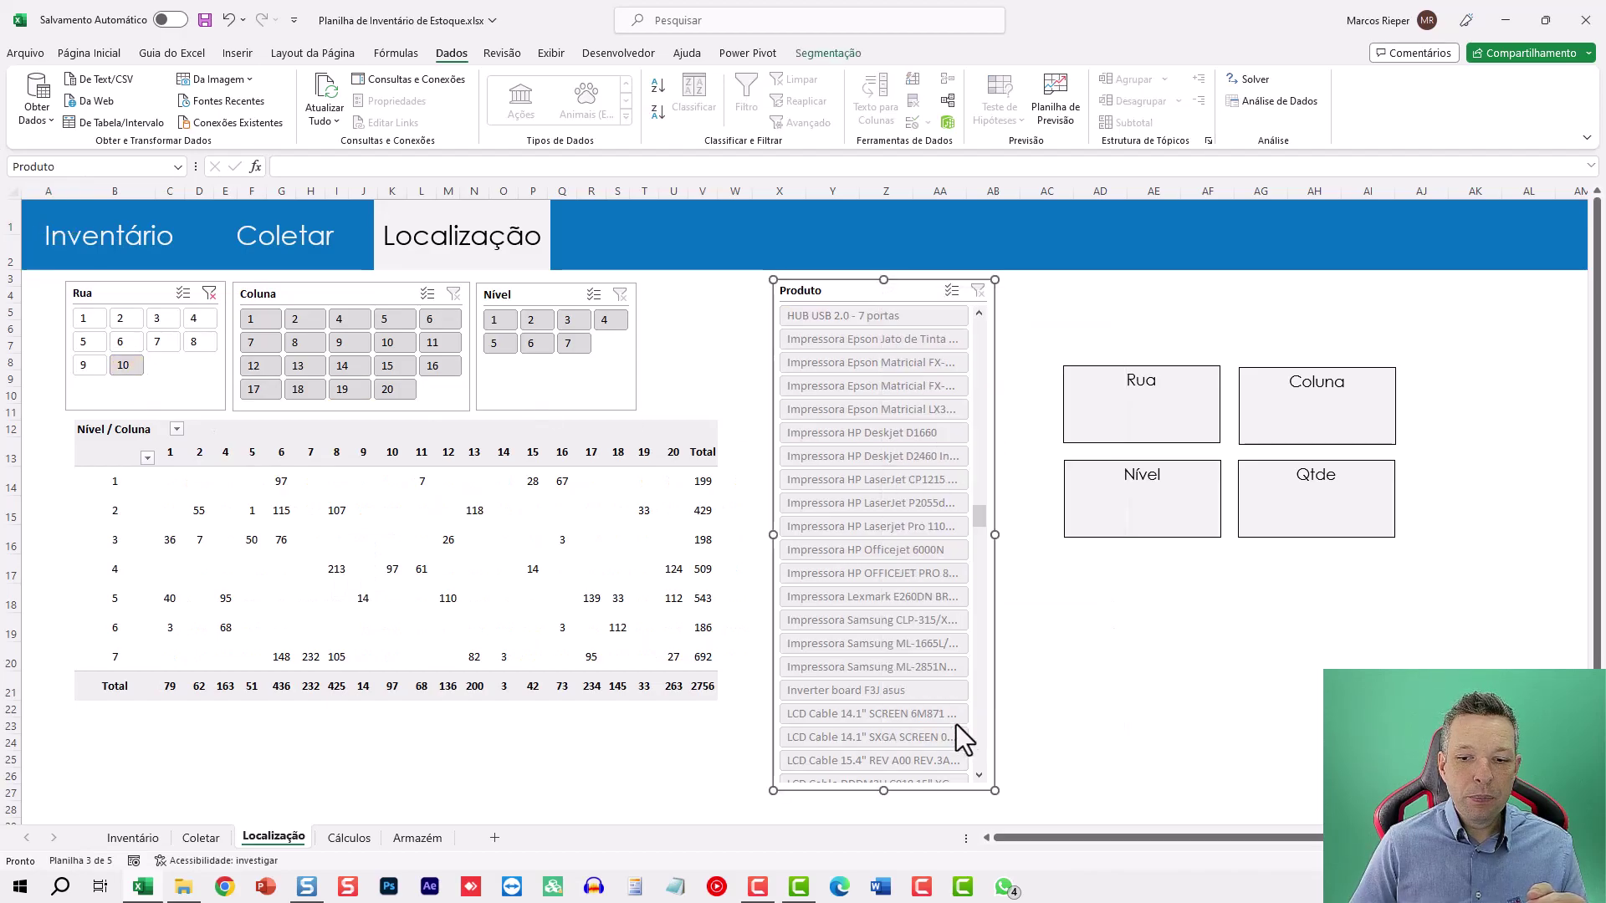
pyautogui.click(1008, 775)
pyautogui.click(1074, 845)
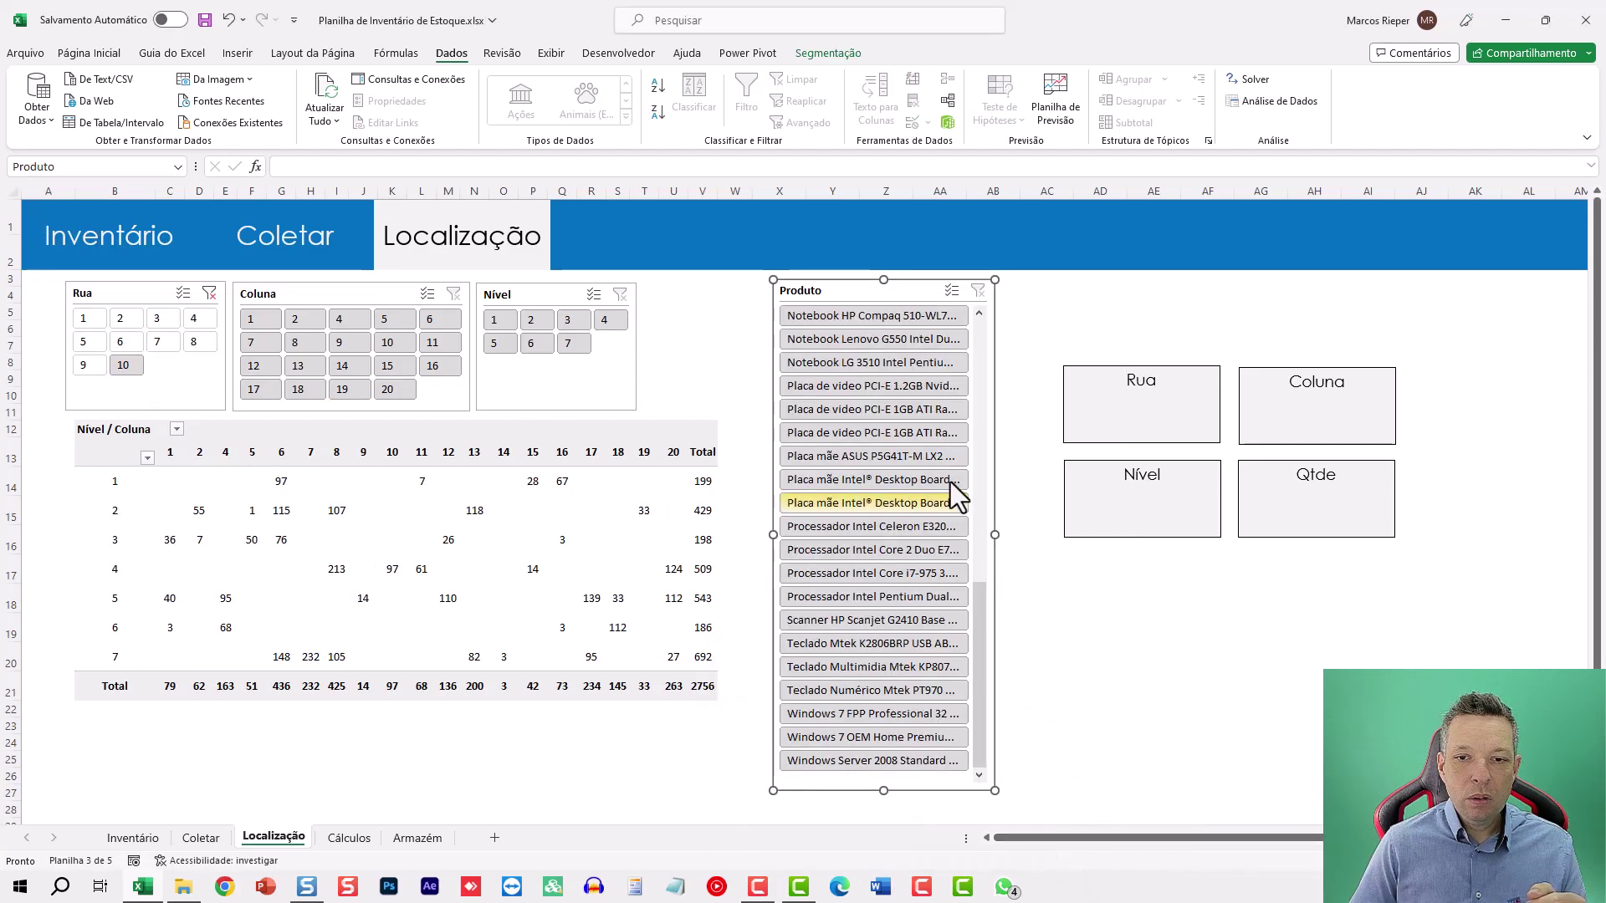
# - Test the Rua 10 / Coluna 14 location filter, then clear all location filters
pyautogui.moveTo(981, 645); pyautogui.dragTo(975, 359)
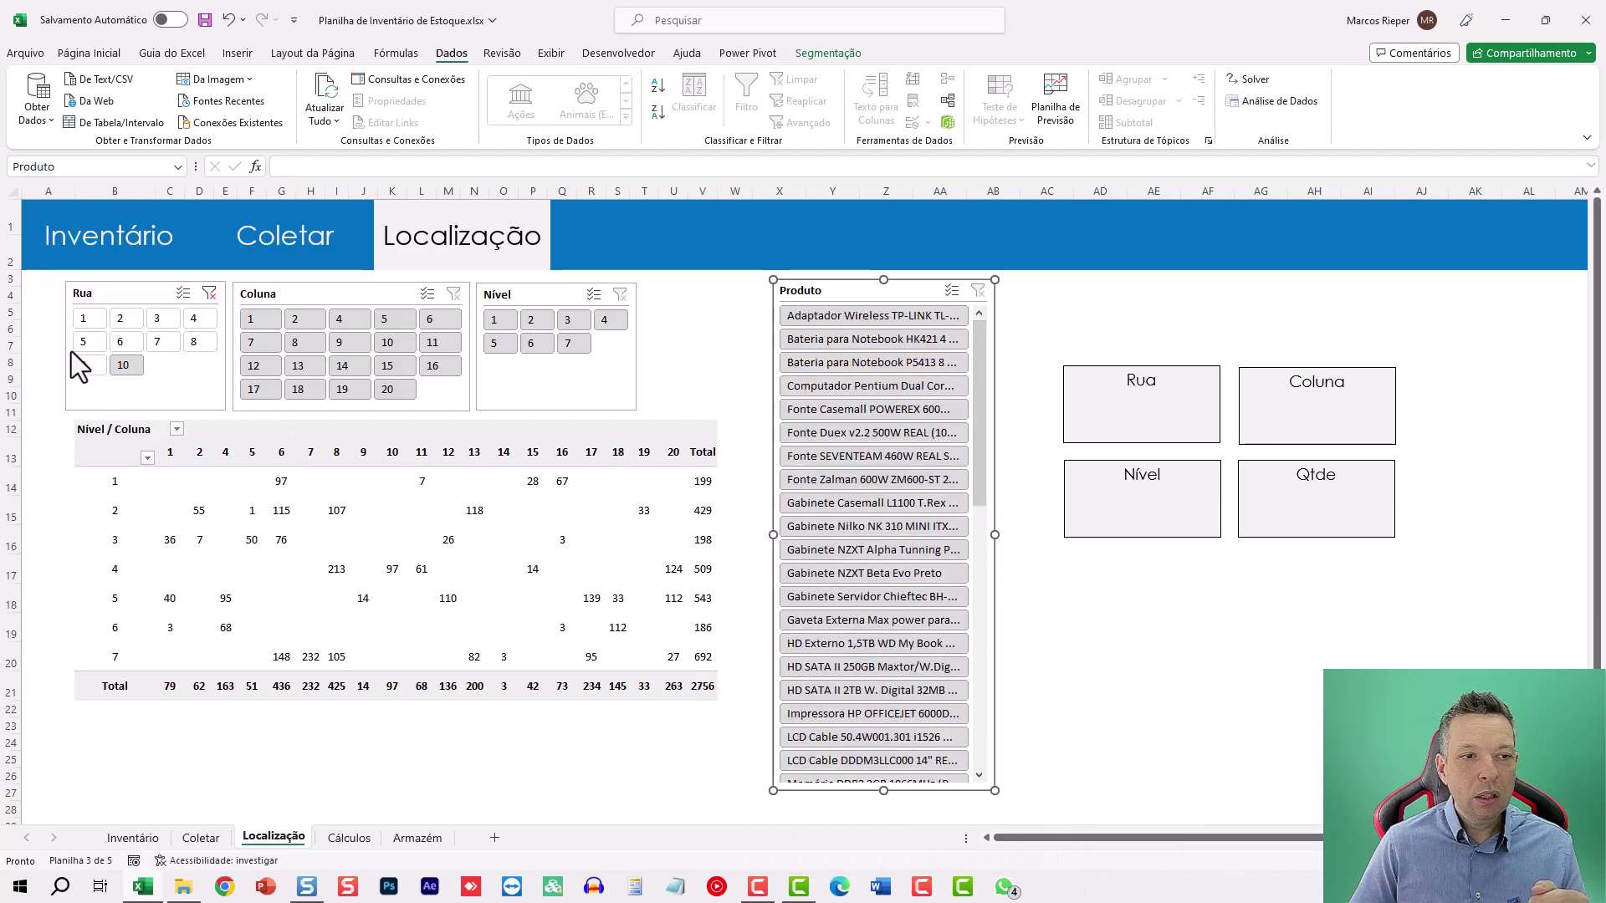
pyautogui.click(353, 370)
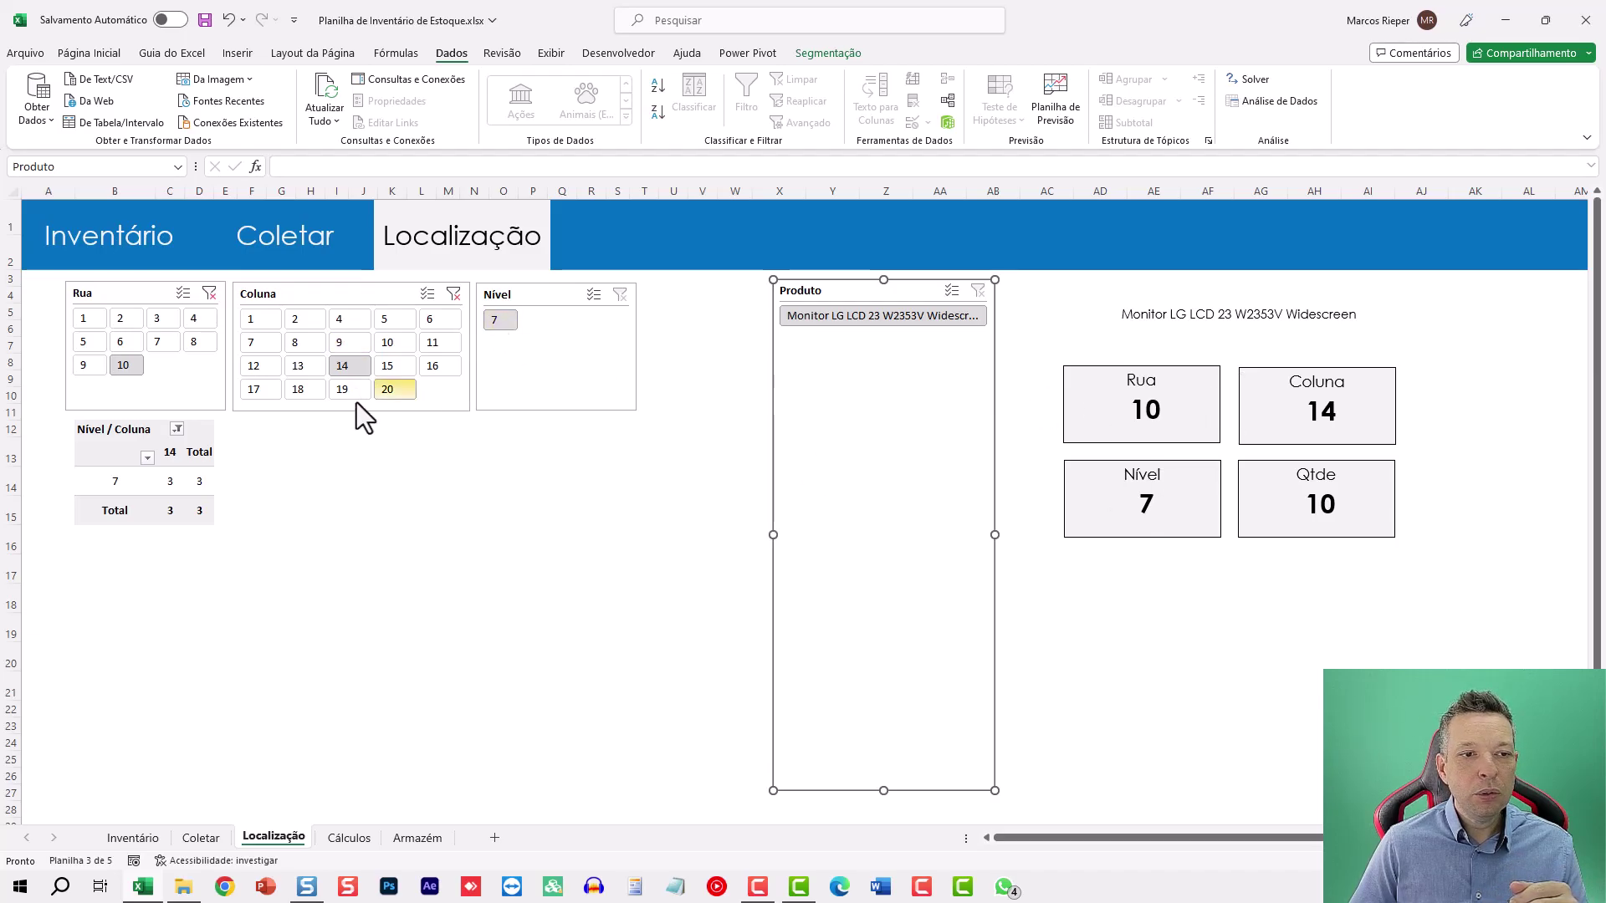
pyautogui.click(453, 294)
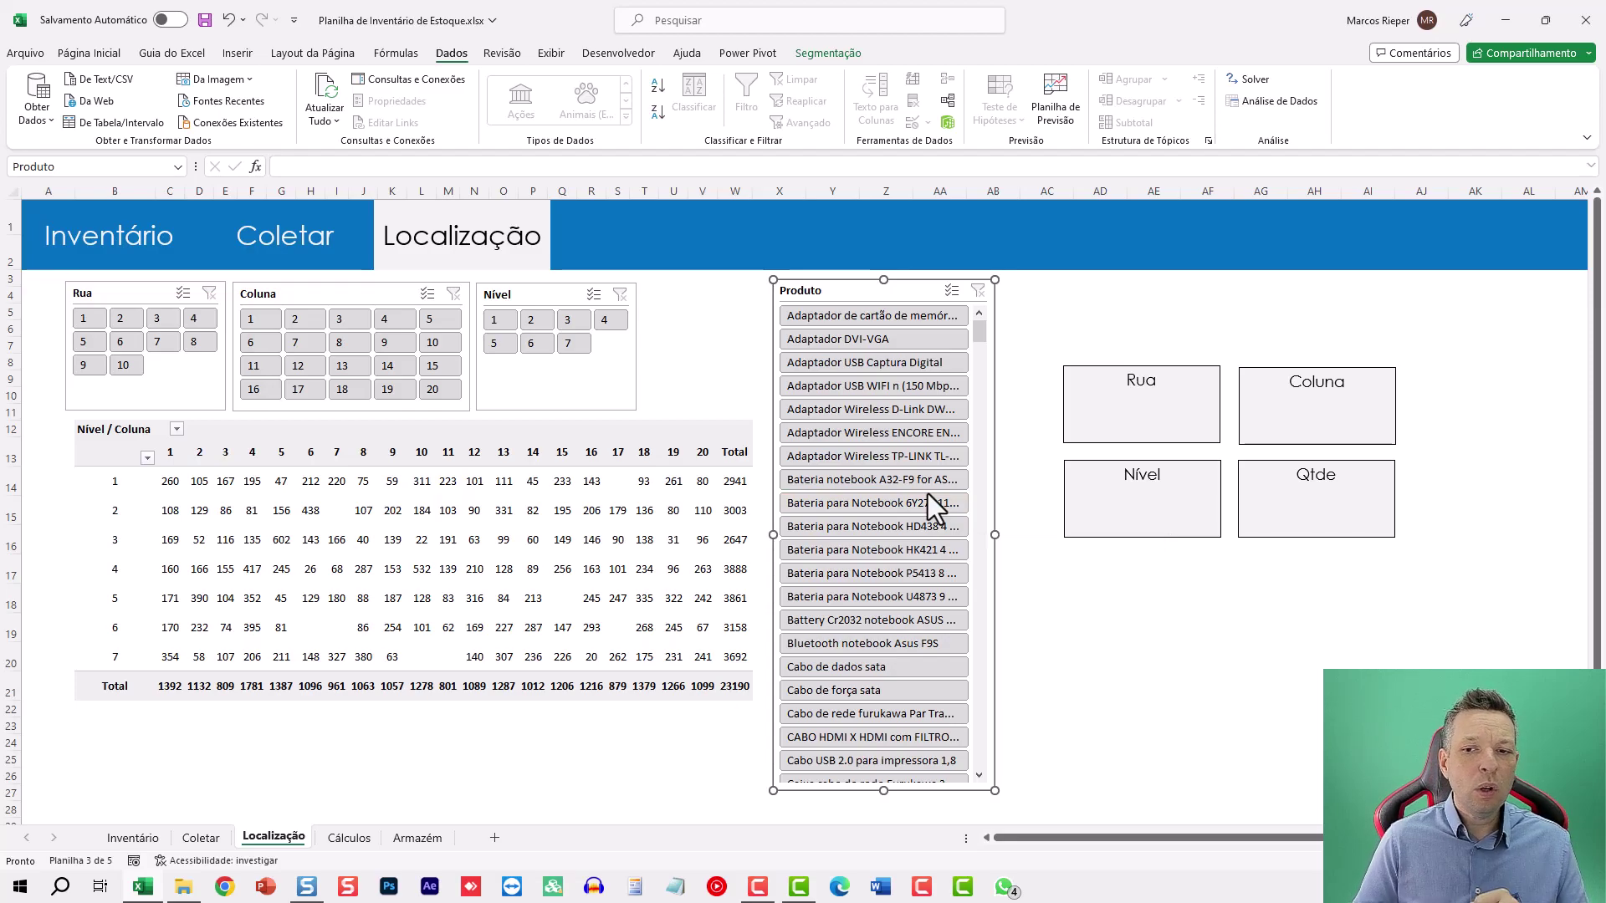
# - Visit the Coletar sheet, return to the Inventário dashboard, and select a Categoria cell
pyautogui.click(266, 249)
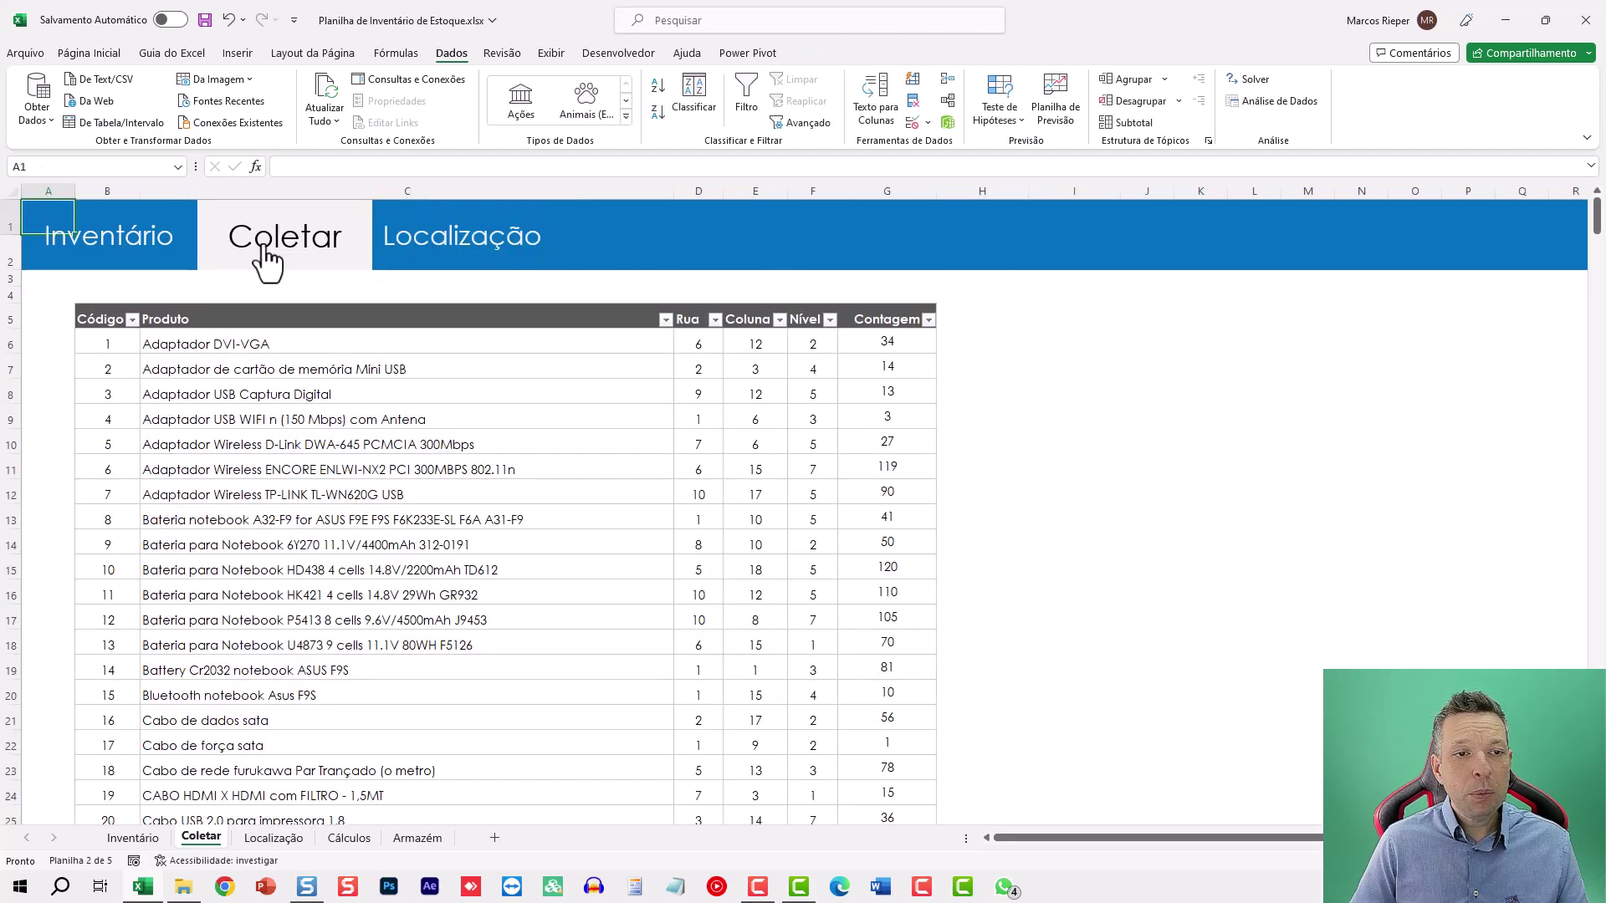
pyautogui.click(108, 262)
pyautogui.click(678, 536)
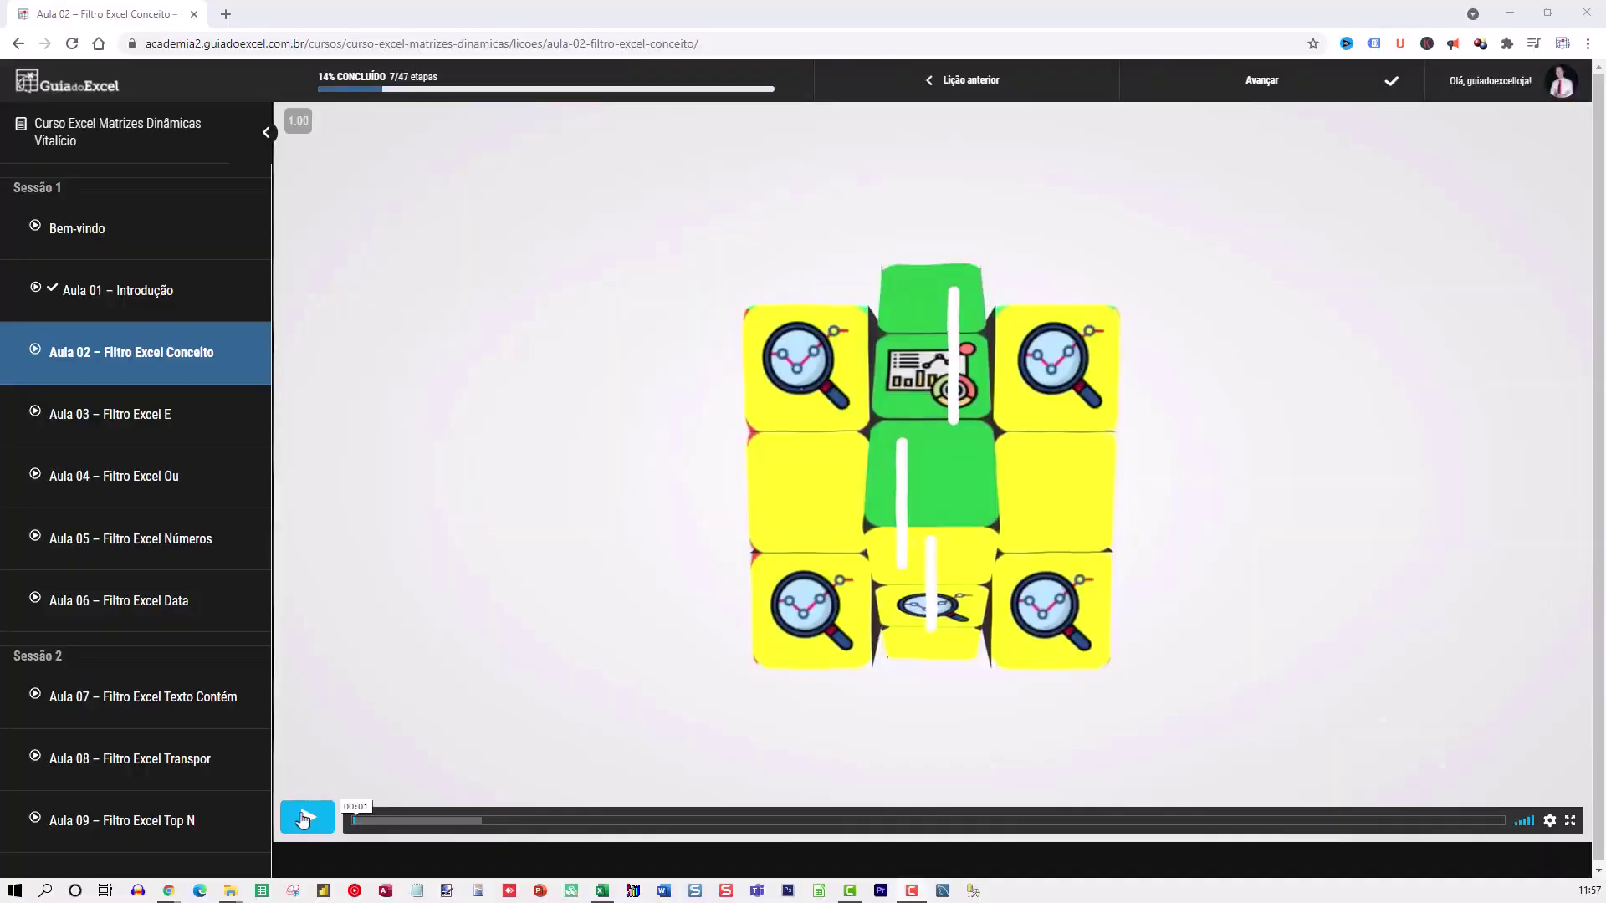
# - Play the Aula 3 – Lógica lesson video
pyautogui.click(302, 820)
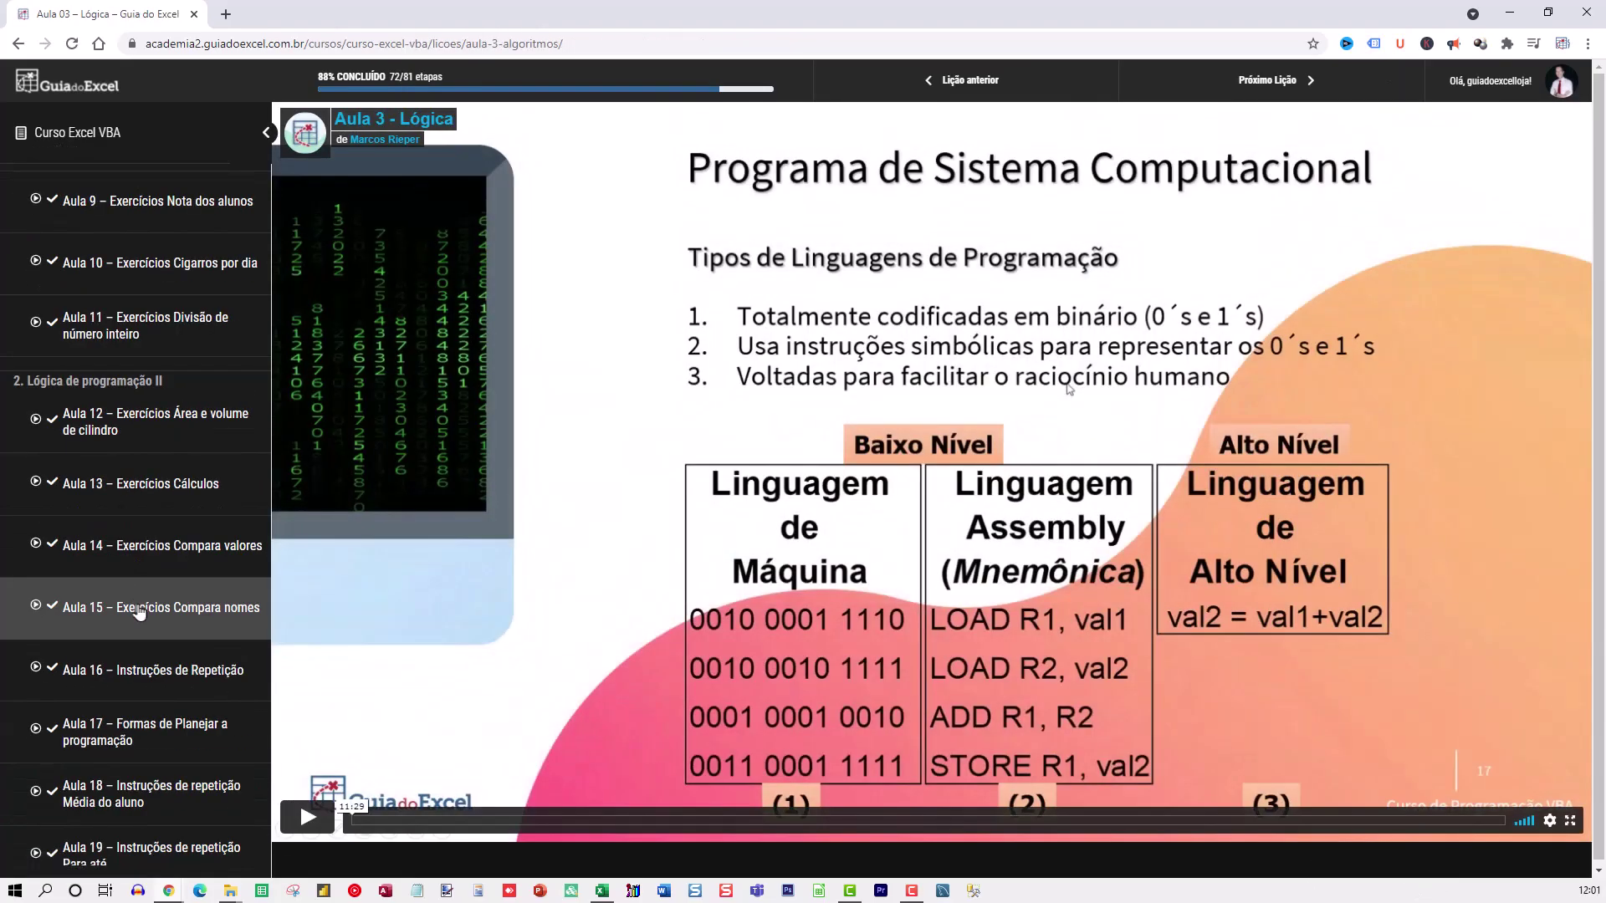
# - Scroll the lesson sidebar down toward Aula 46 – Ribbons menus personalizados 2.2
pyautogui.scroll(-7, 131, 661)
pyautogui.scroll(-3, 131, 661)
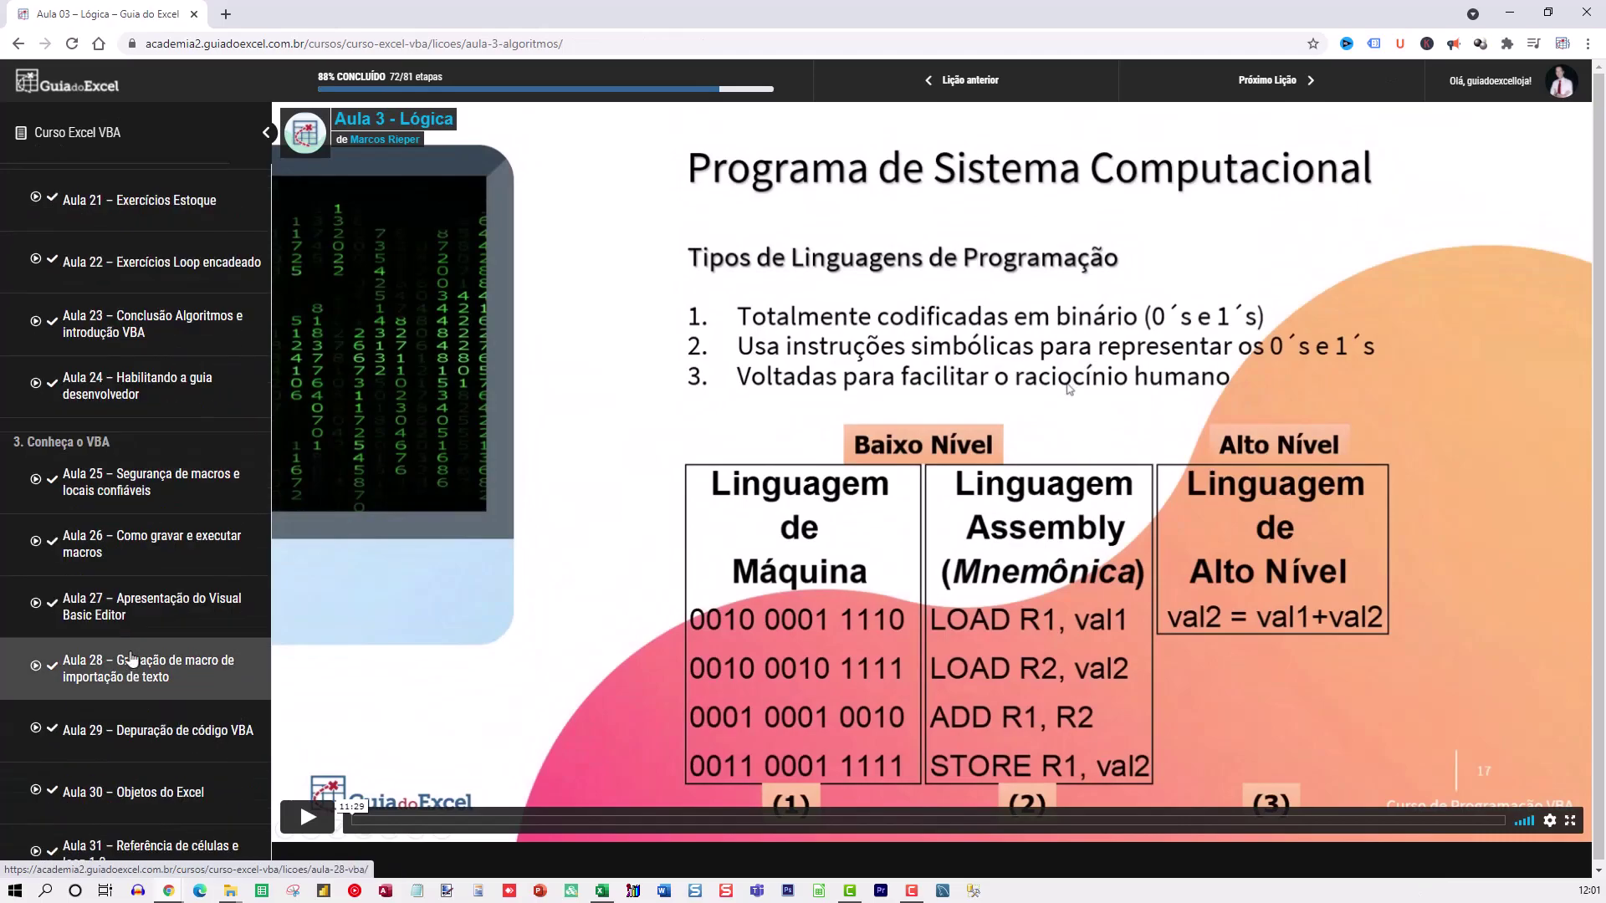
pyautogui.scroll(-7, 130, 669)
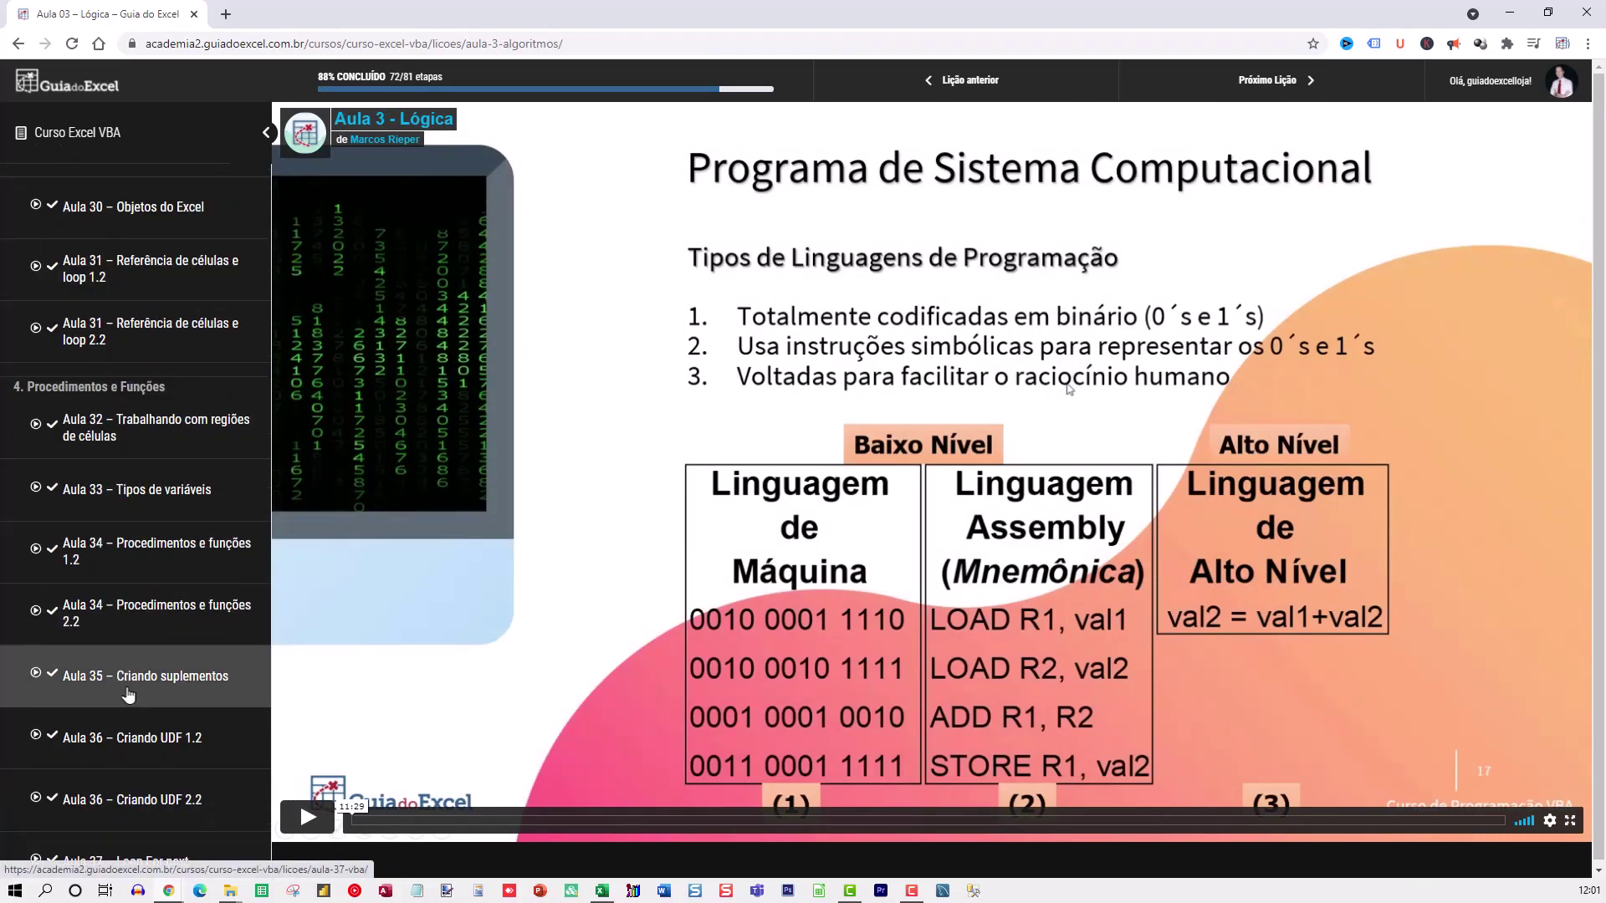
pyautogui.scroll(-5, 128, 694)
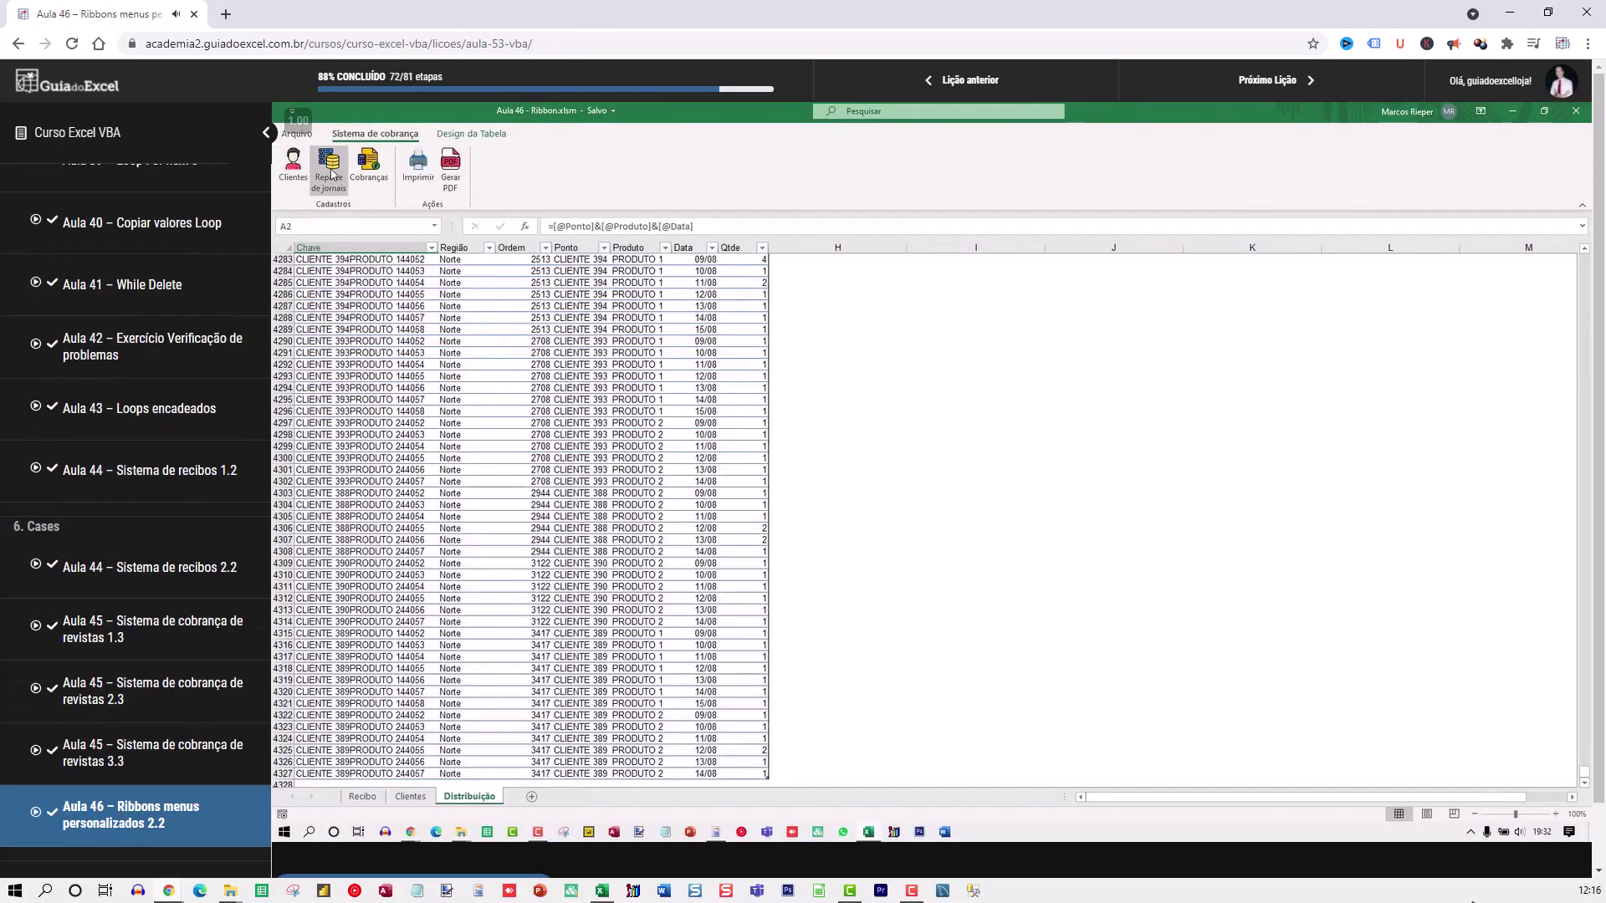